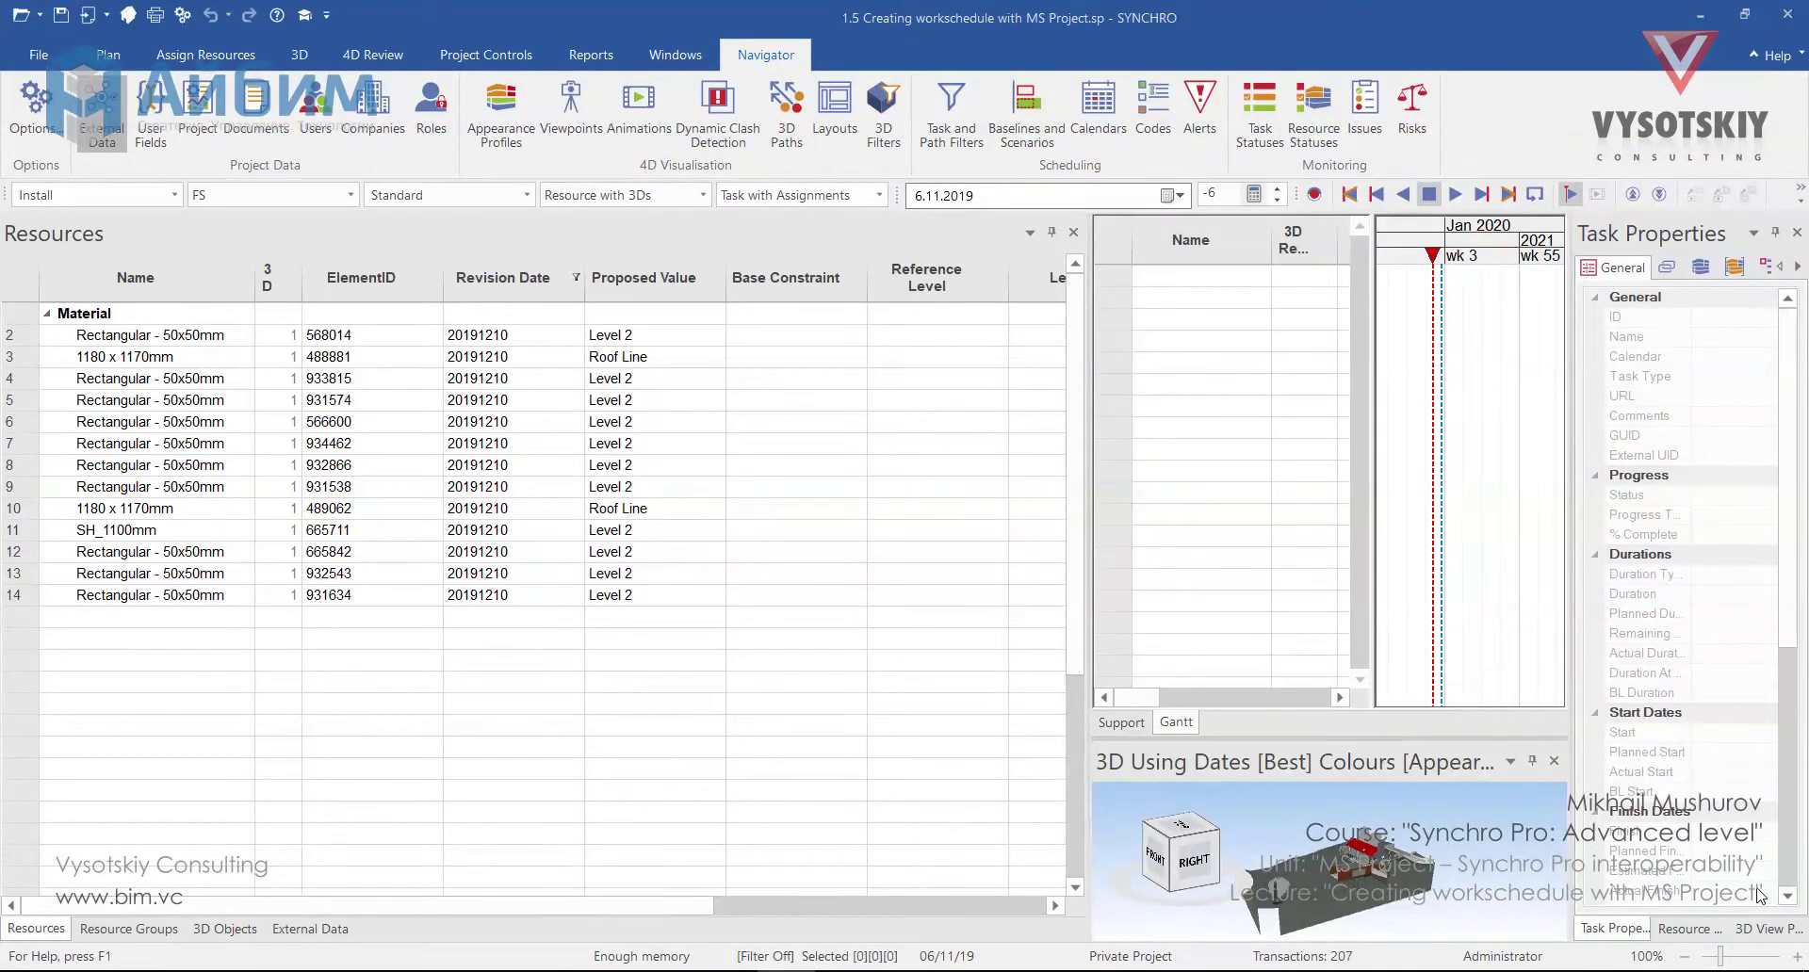
- Synchronise the Synchro source from '1.5 Creating workschedule with MS Project.spx' and run it to completion
{"action": "left_click", "coordinate": [72, 909]}
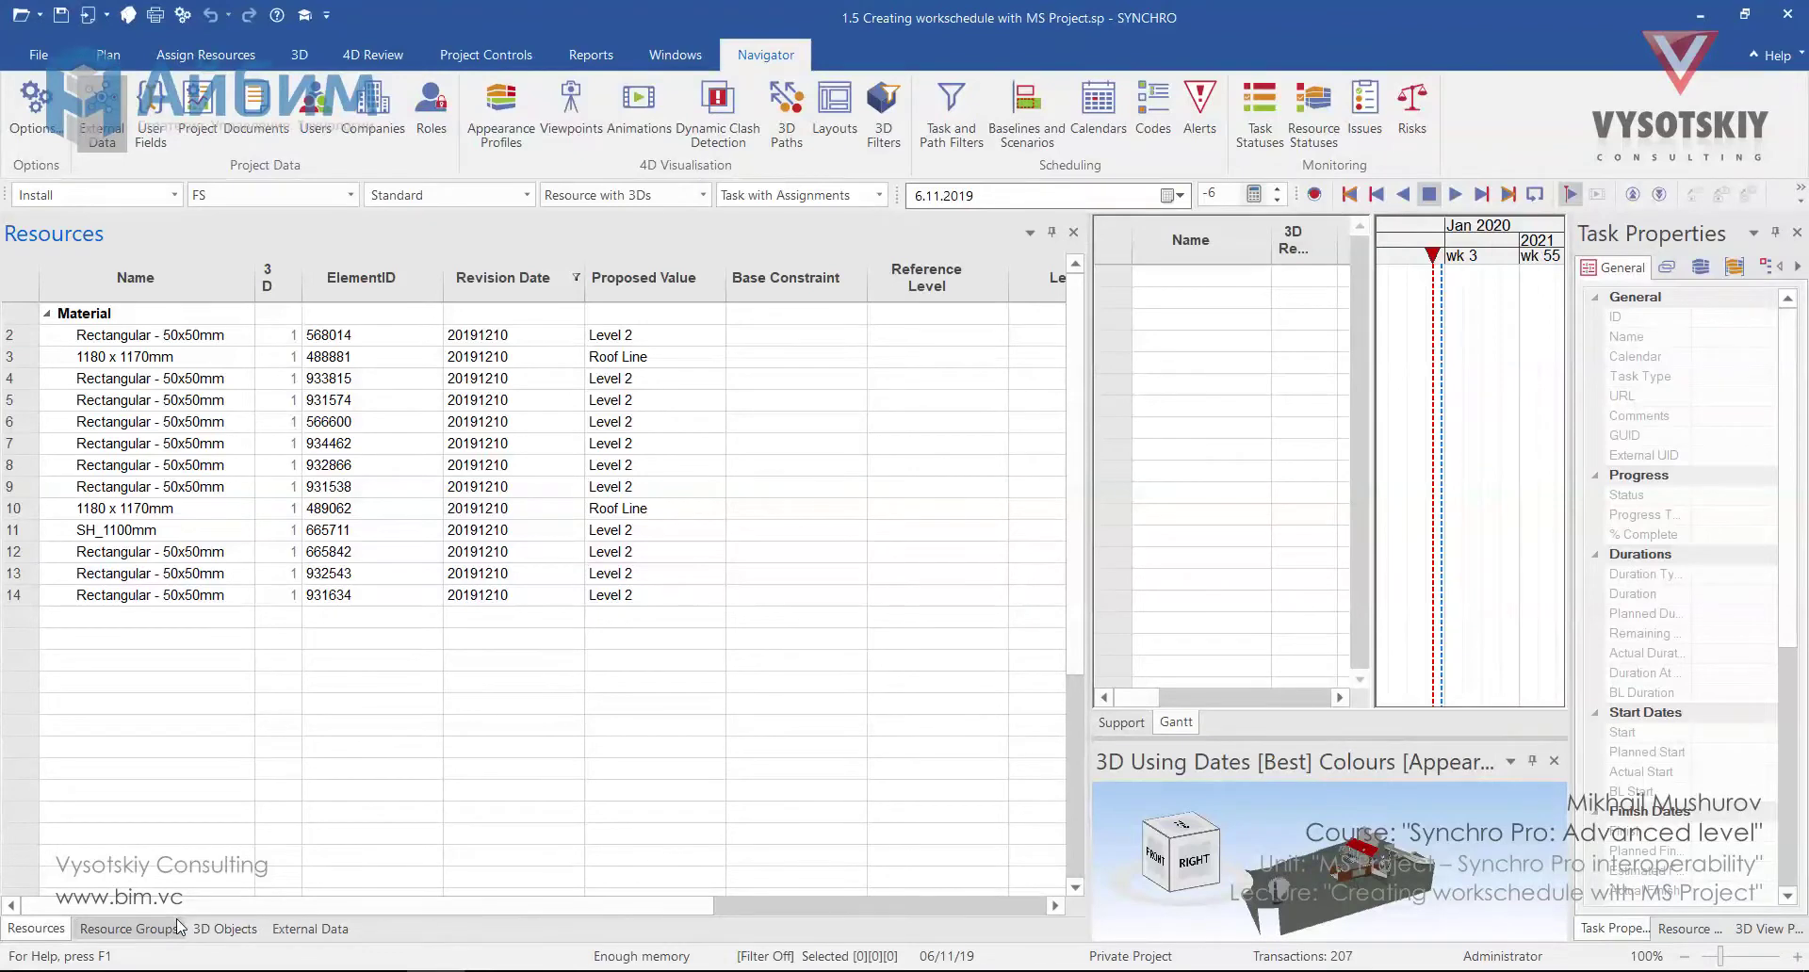
{"action": "left_click", "coordinate": [319, 931]}
{"action": "right_click", "coordinate": [288, 332]}
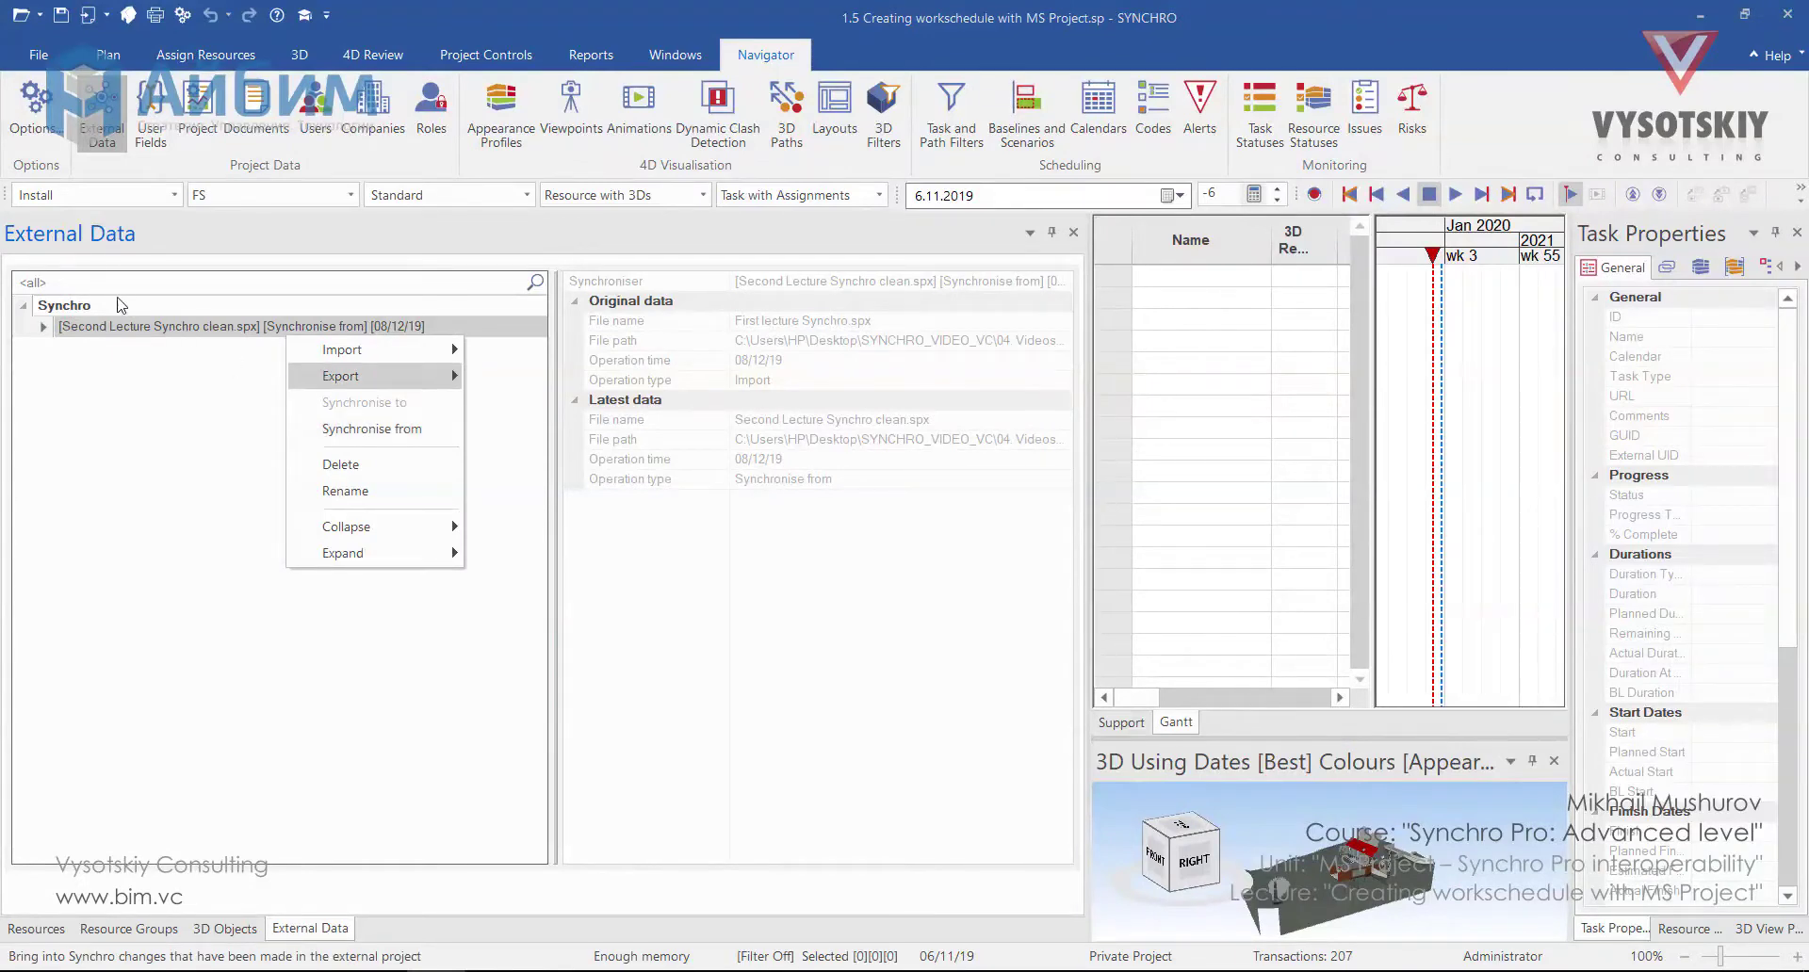
{"action": "left_click", "coordinate": [359, 432]}
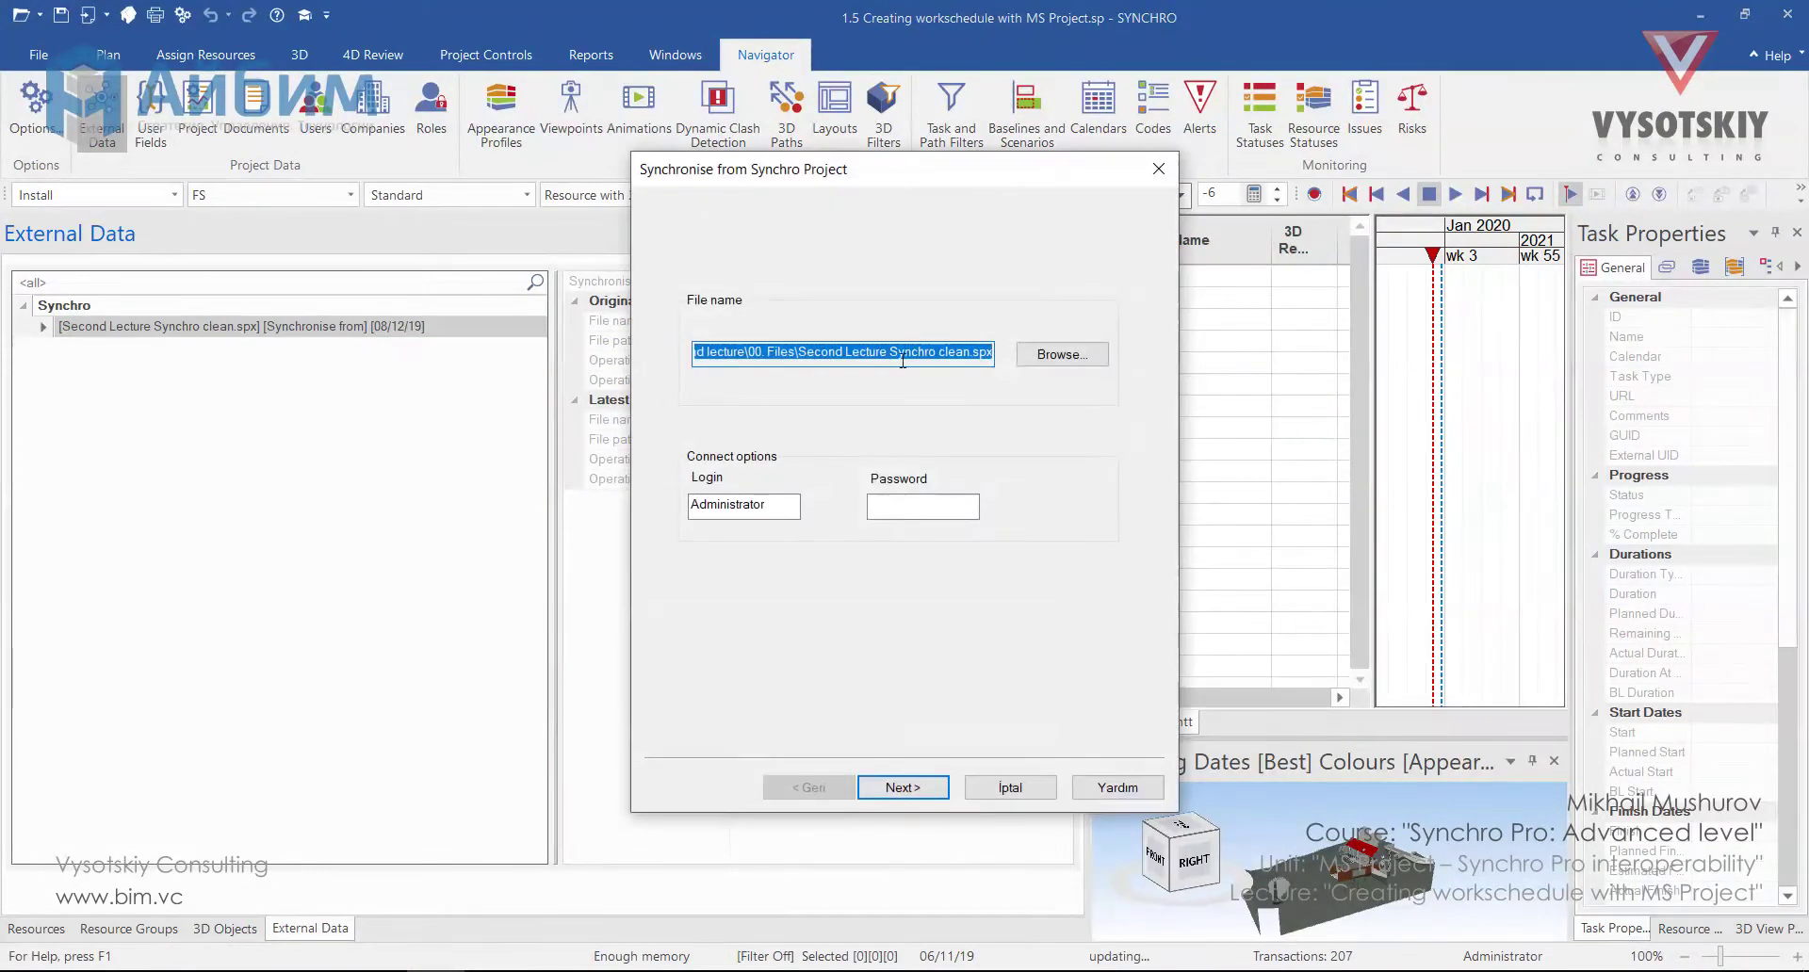
{"action": "left_click", "coordinate": [1053, 358]}
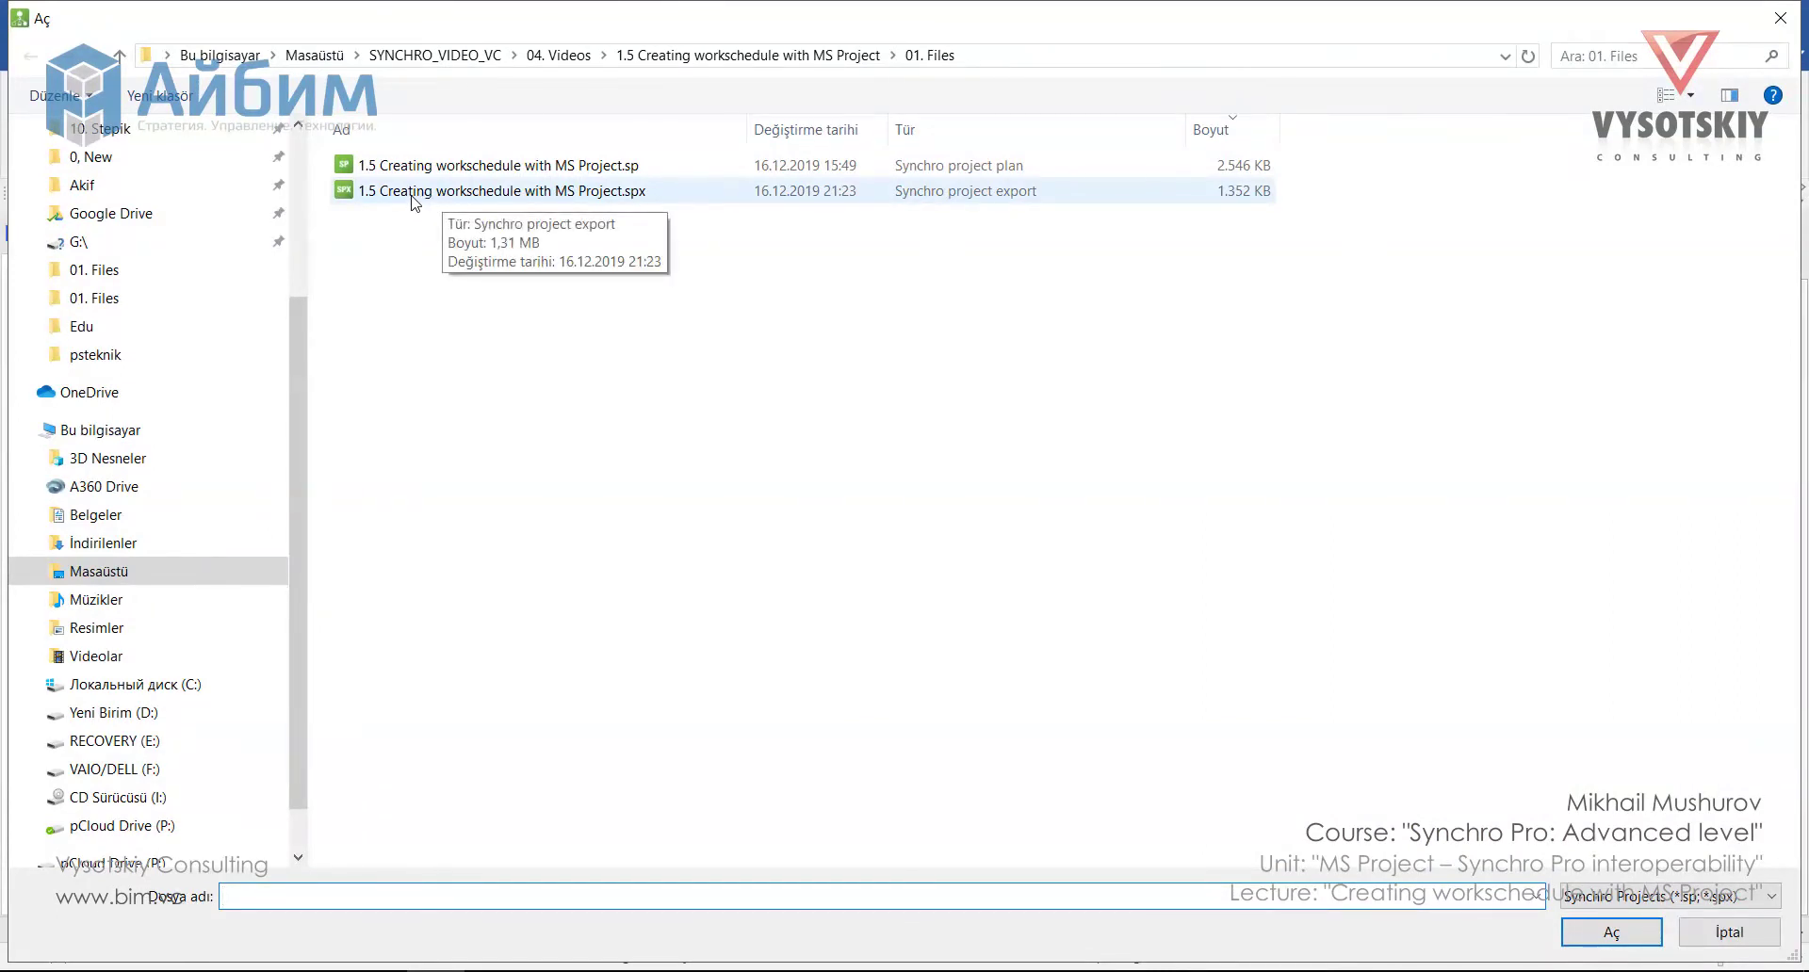
{"action": "left_click", "coordinate": [610, 195]}
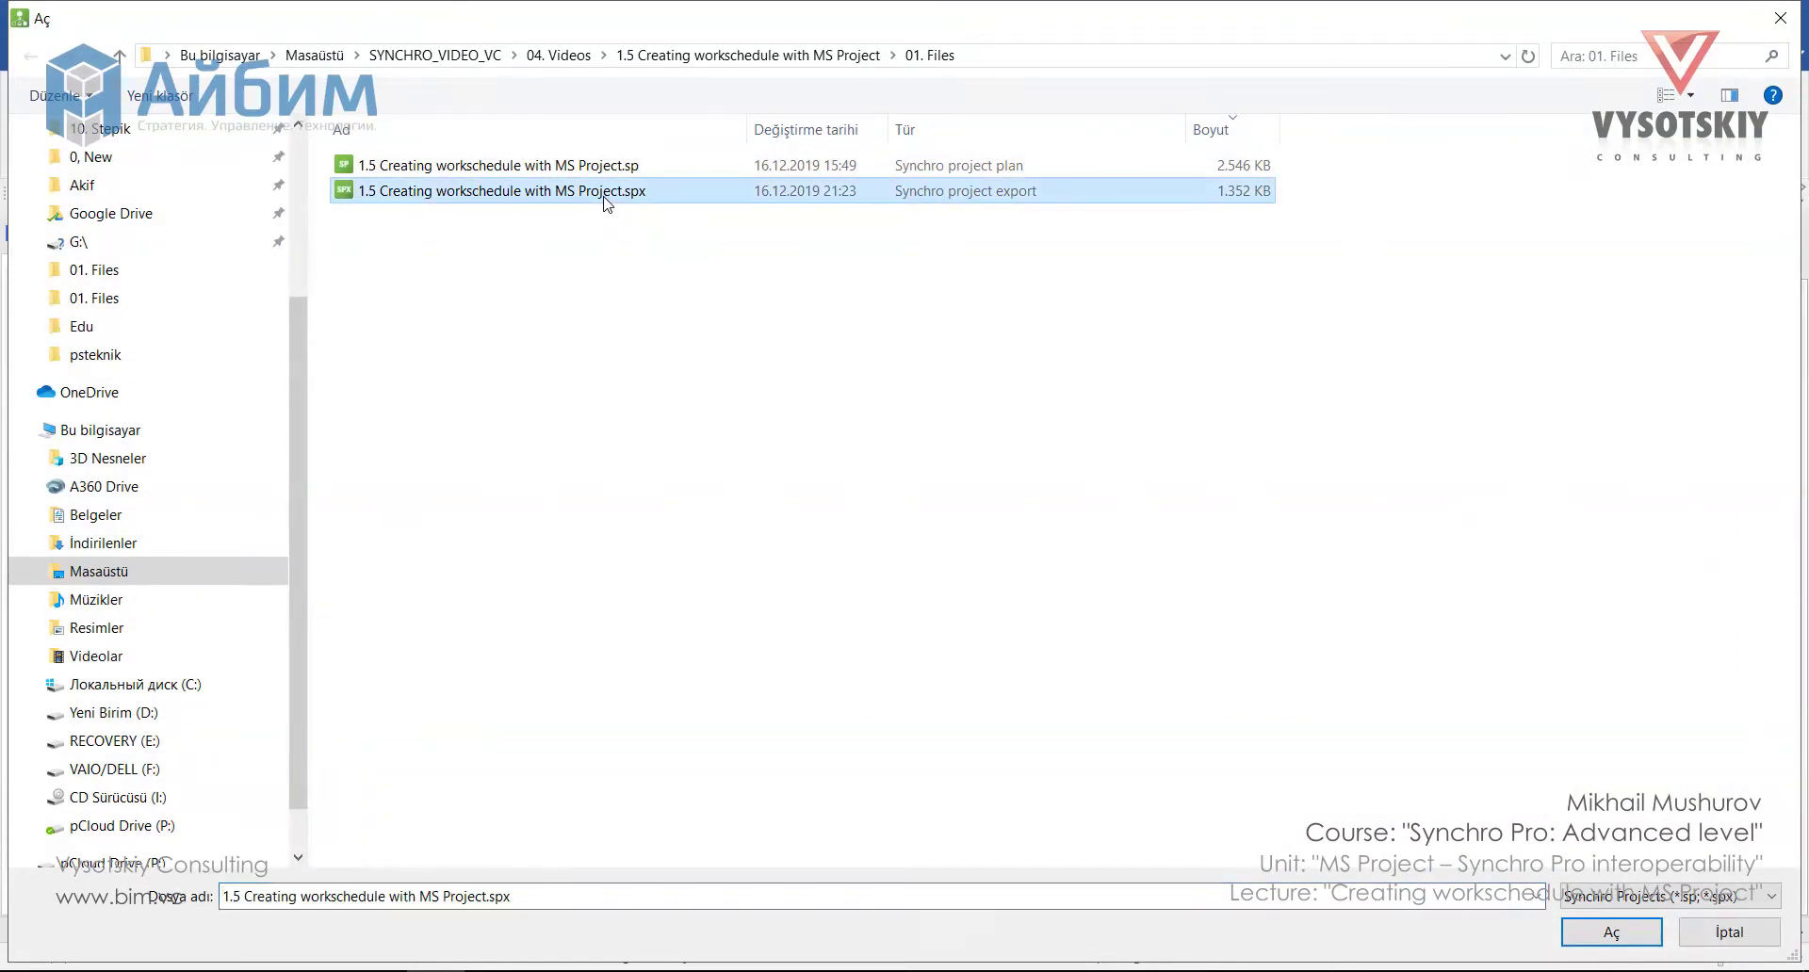
{"action": "left_click", "coordinate": [1611, 931]}
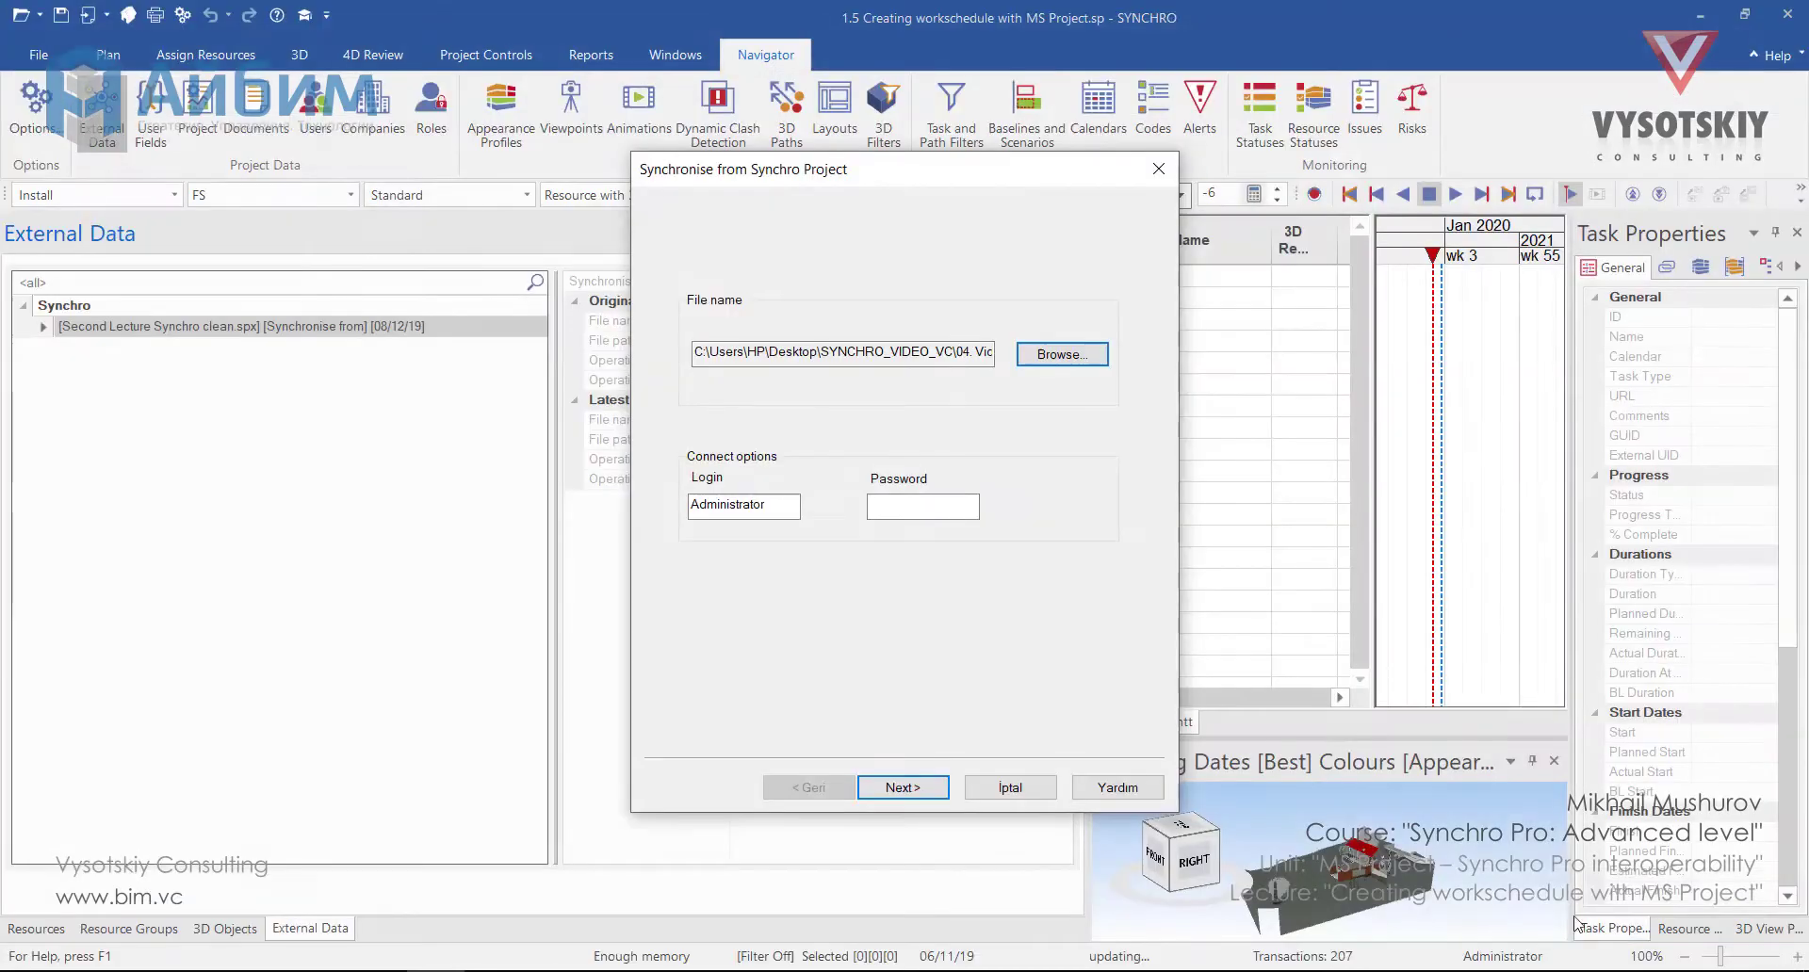
{"action": "left_click", "coordinate": [893, 787]}
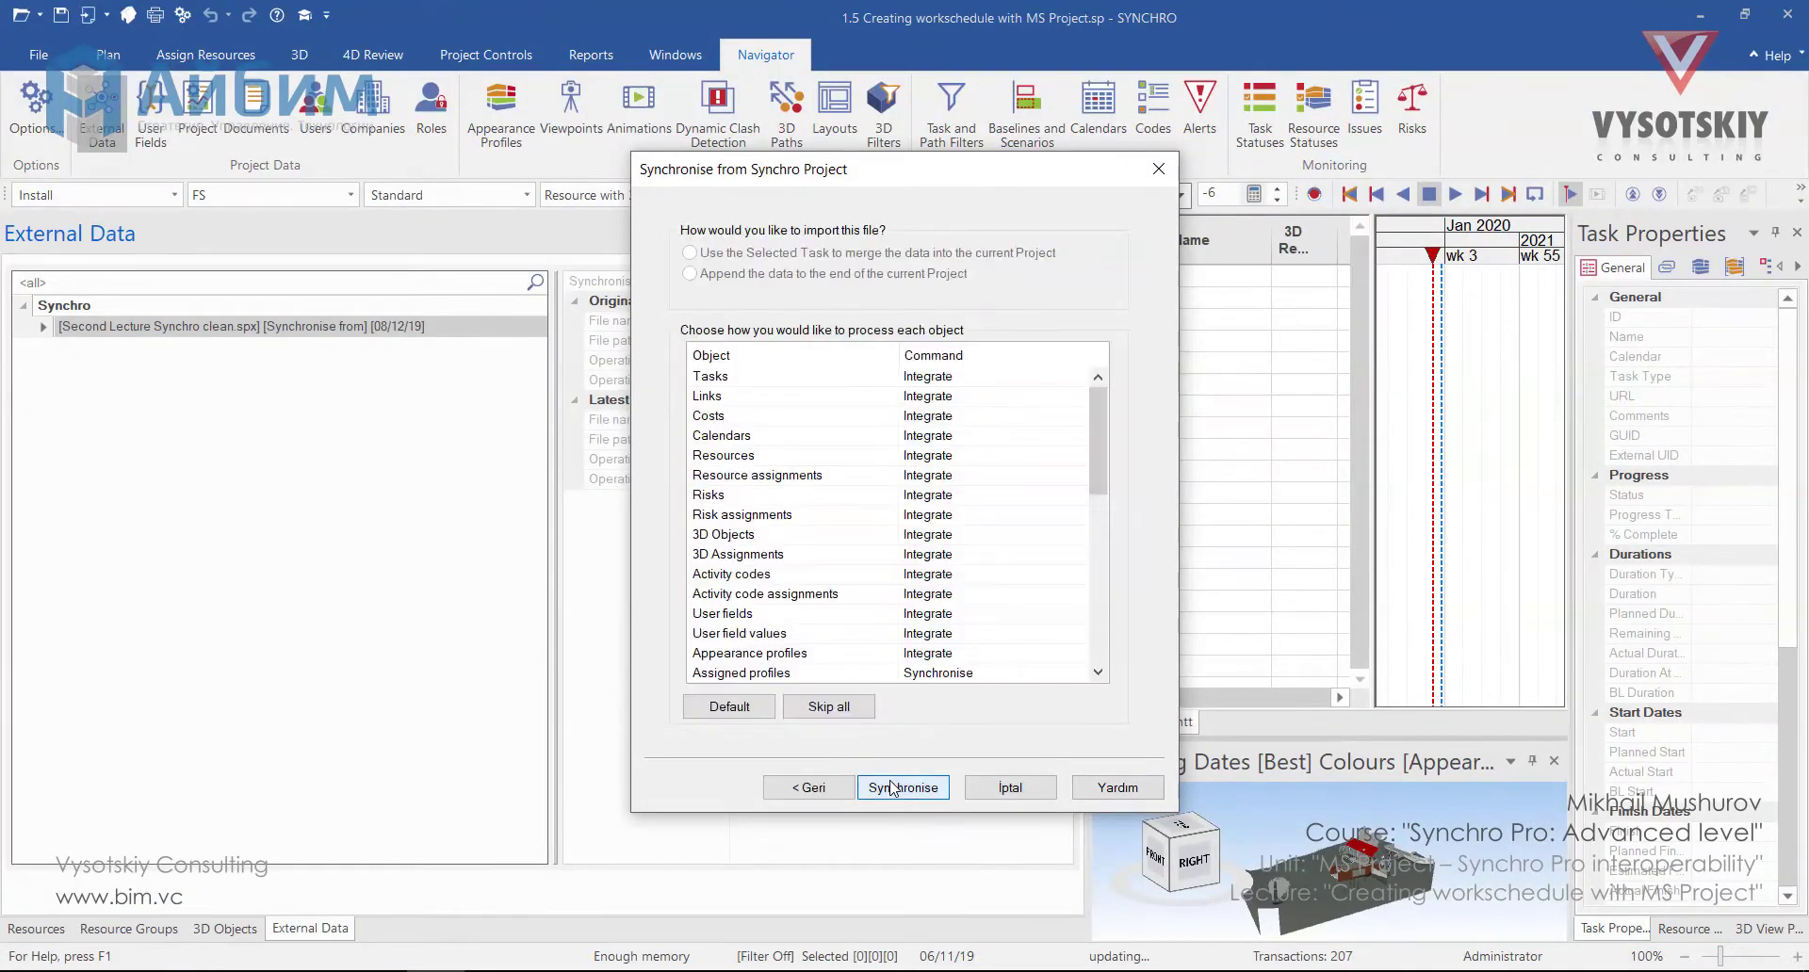
{"action": "left_click", "coordinate": [893, 788]}
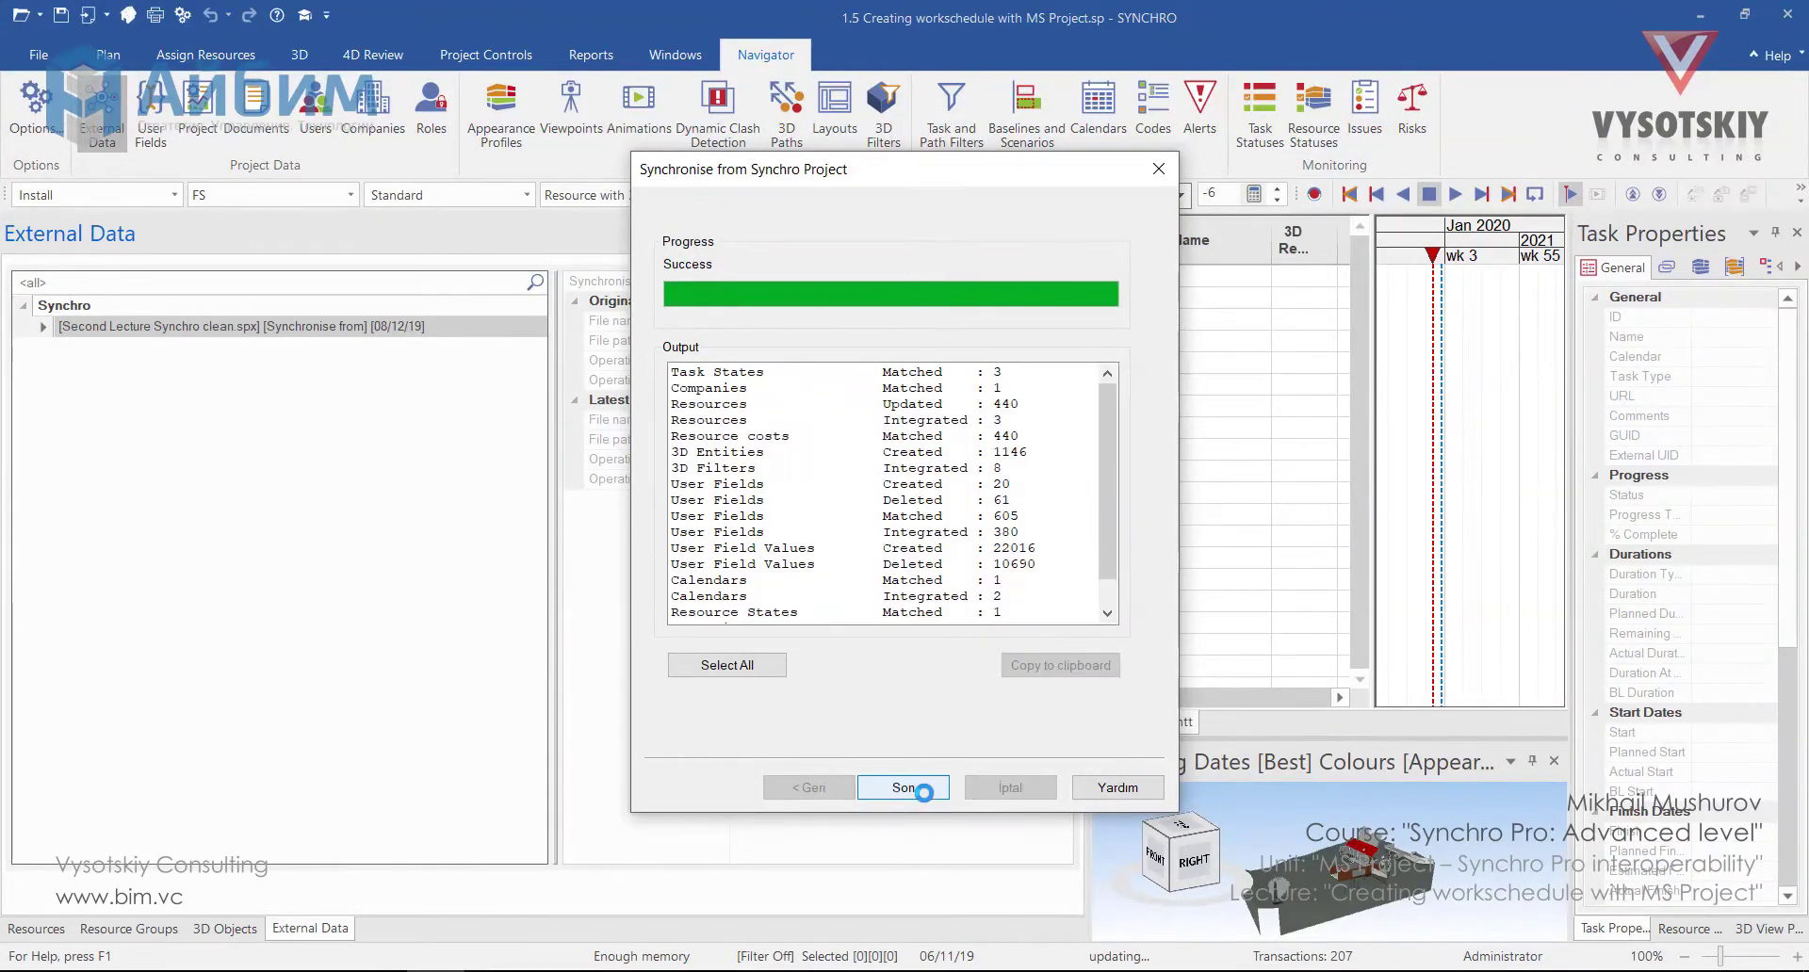
- Close the sync summary, widen the panels and show the Rectangular - 50x50mm resource's user fields
{"action": "left_click", "coordinate": [903, 788]}
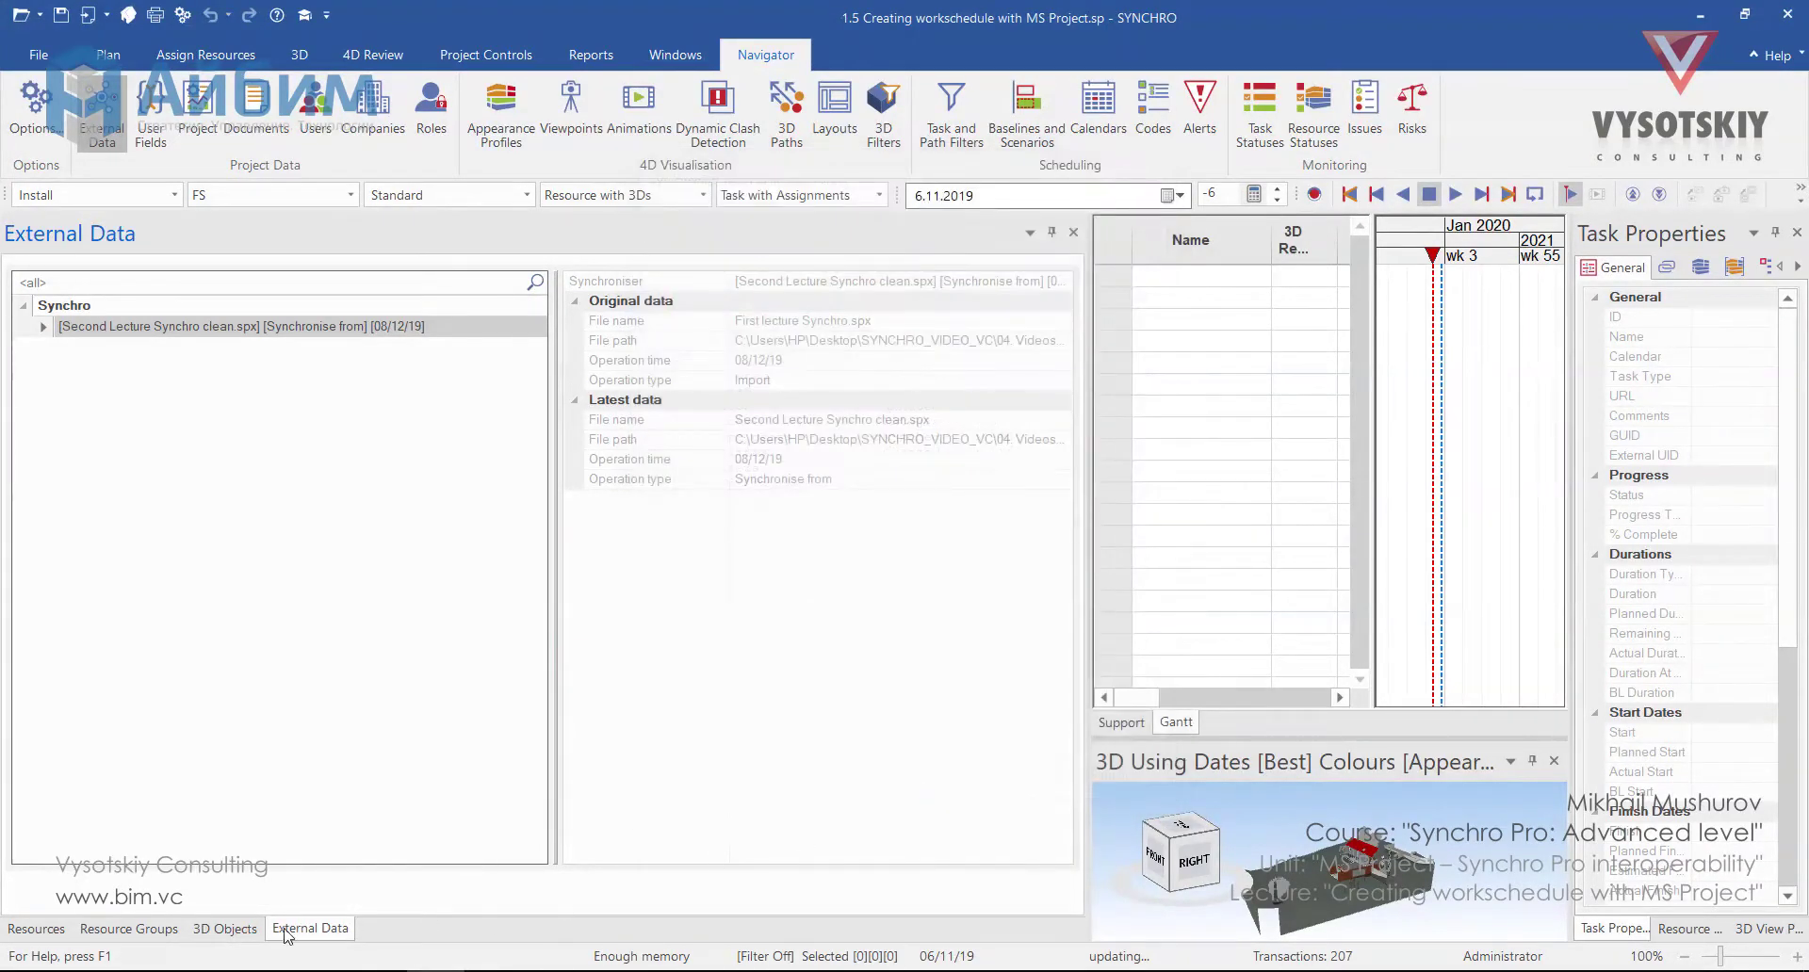
{"action": "left_click", "coordinate": [55, 933]}
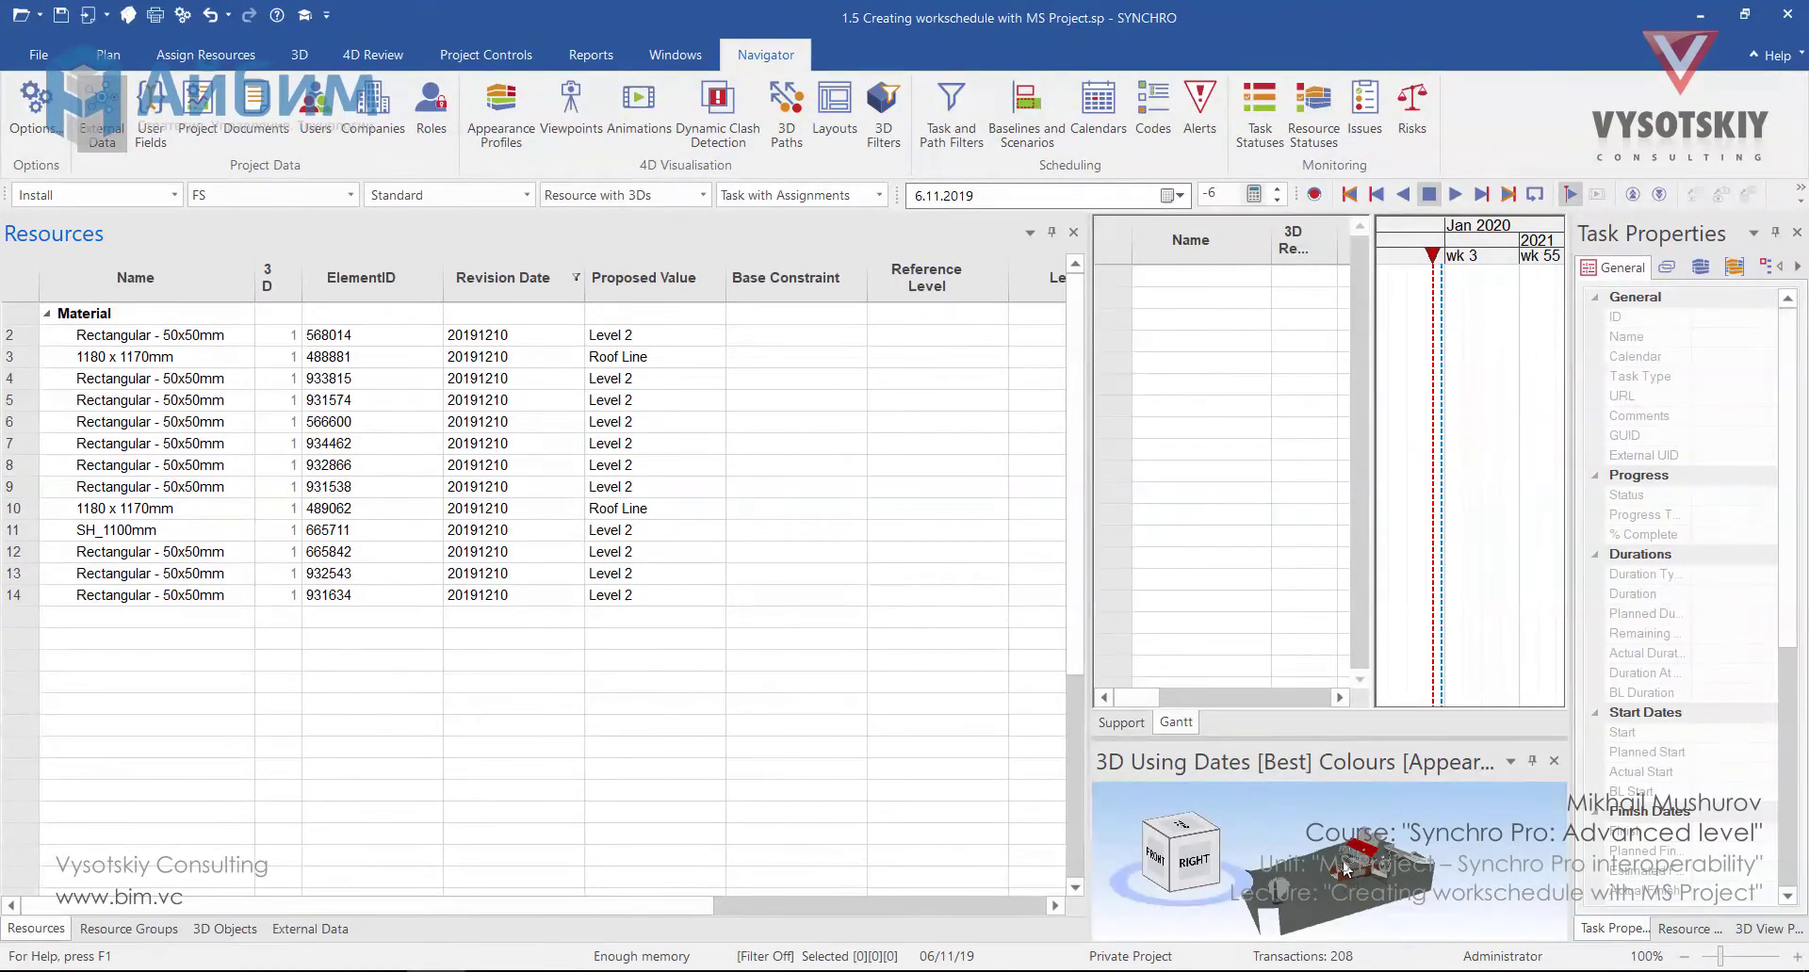
{"action": "scroll", "coordinate": [1345, 869], "scroll_direction": "up", "scroll_amount": 6}
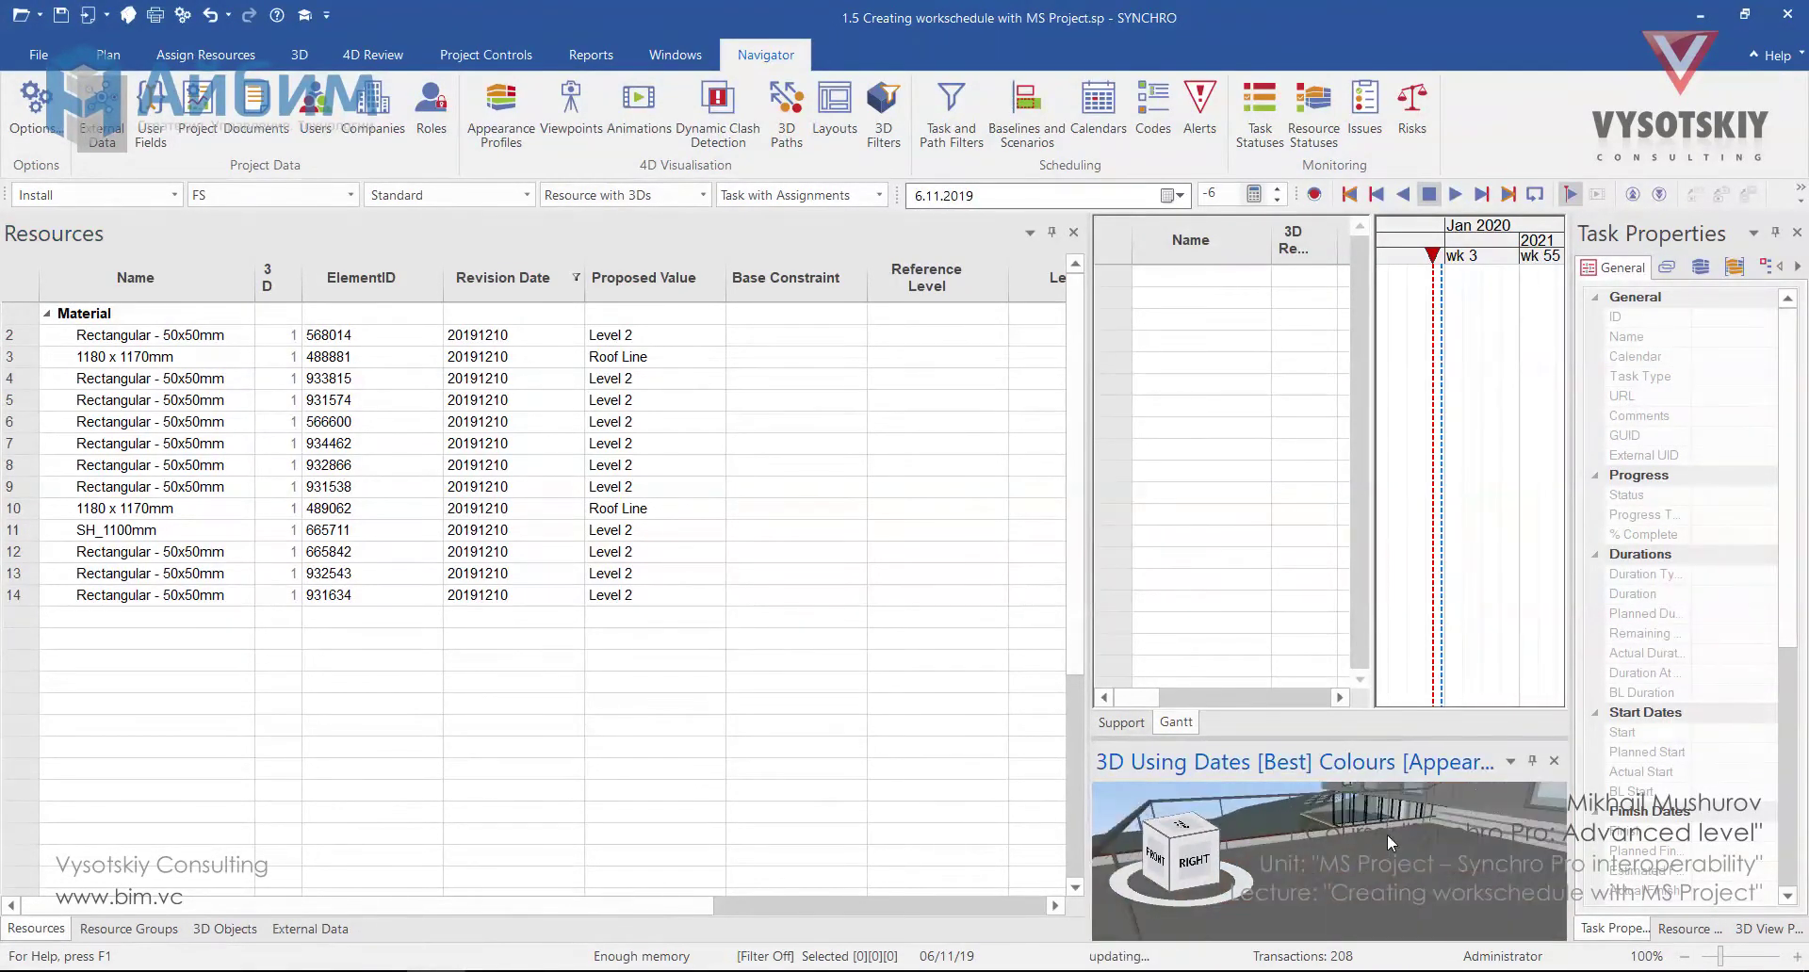
{"action": "left_click", "coordinate": [176, 380]}
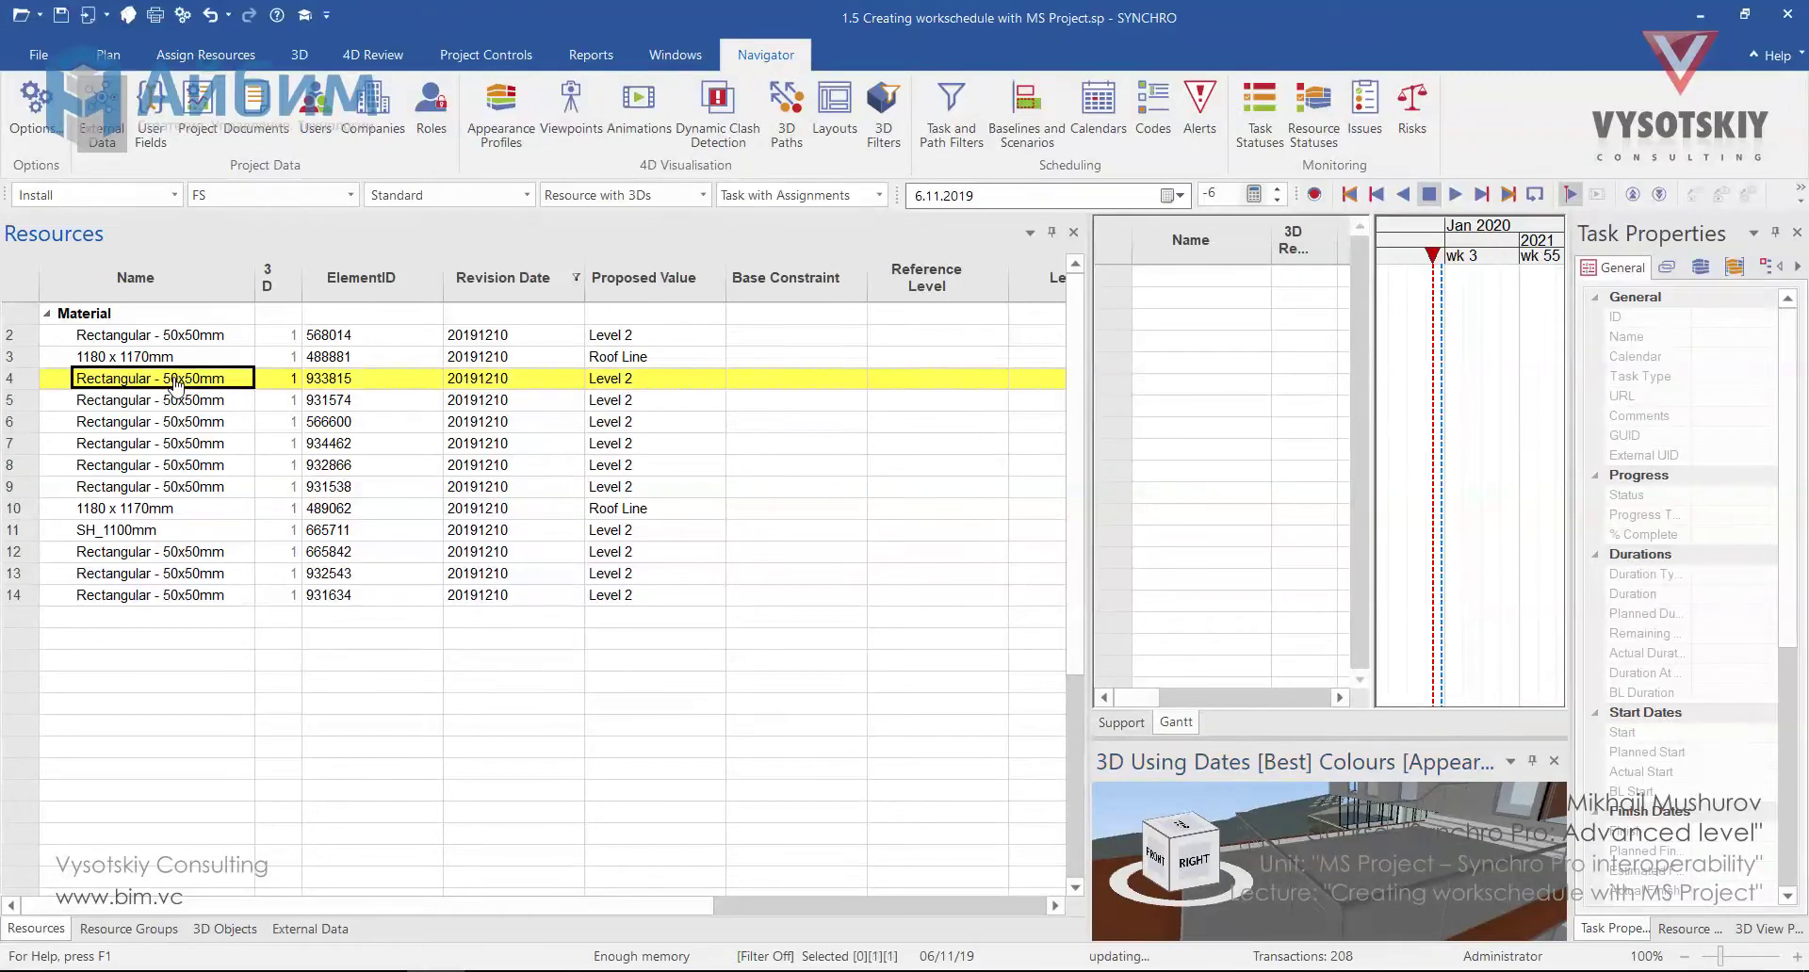
{"action": "left_click_drag", "start_coordinate": [1083, 557], "coordinate": [853, 557]}
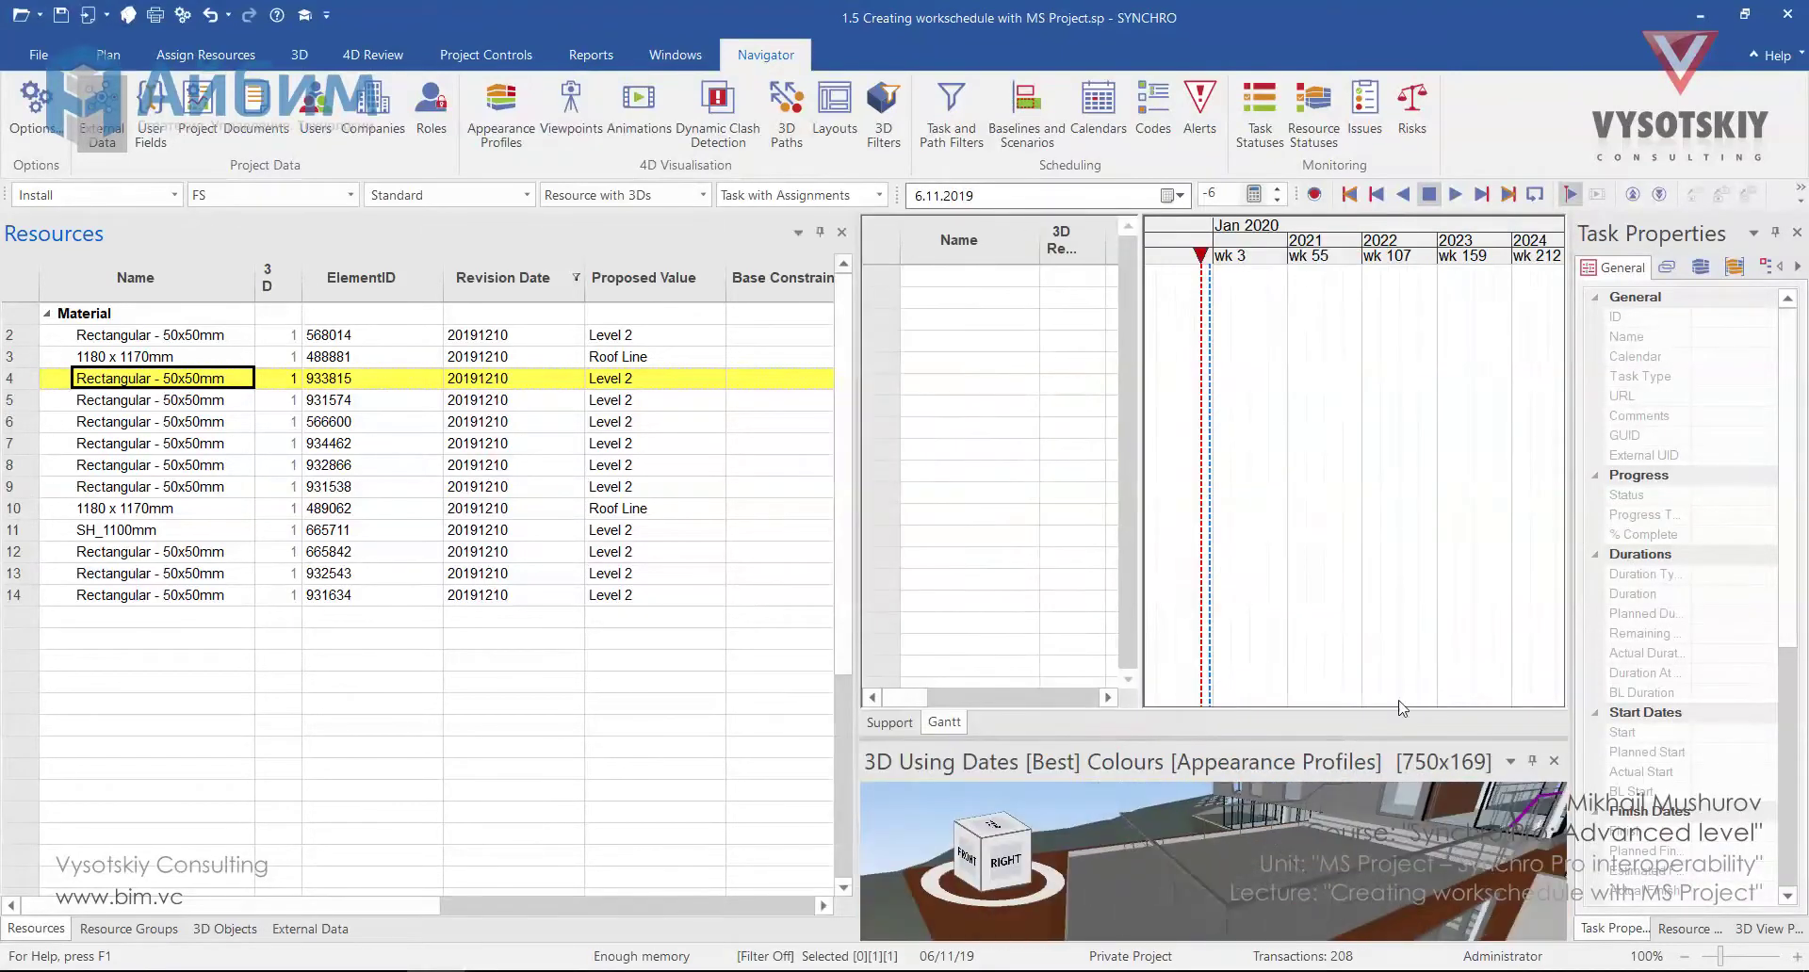
{"action": "left_click_drag", "start_coordinate": [1570, 708], "coordinate": [1434, 708]}
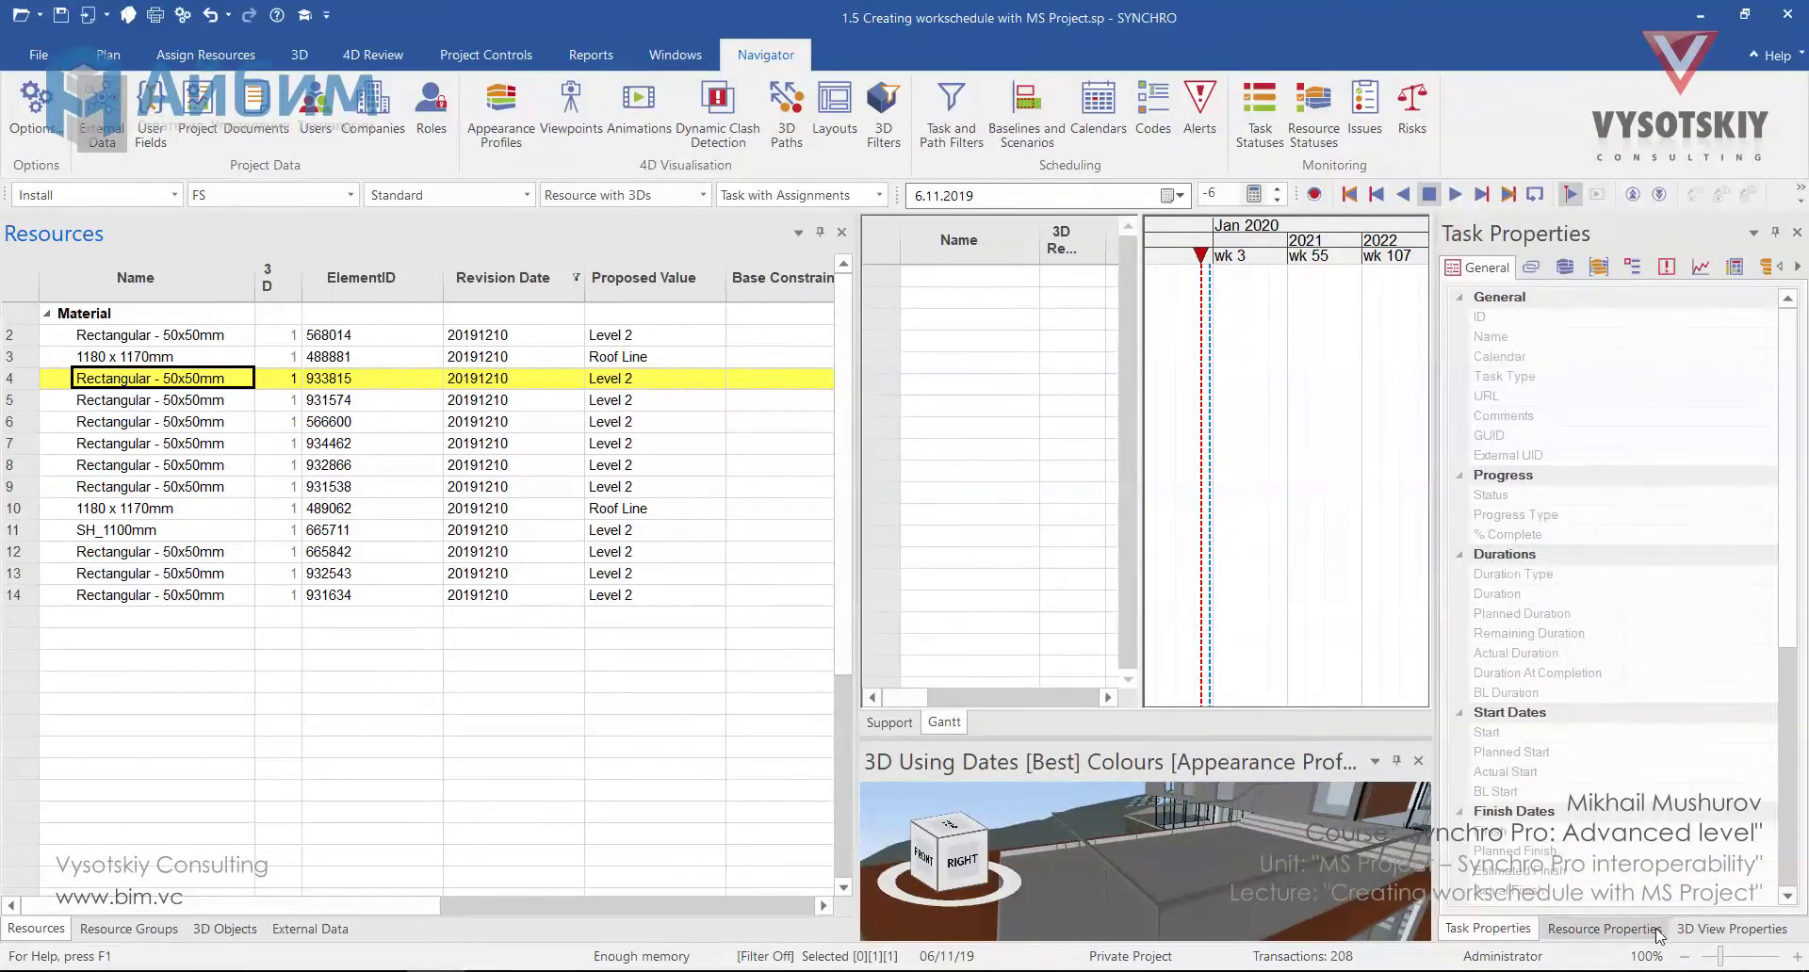
{"action": "left_click", "coordinate": [1605, 929]}
{"action": "left_click", "coordinate": [1530, 268]}
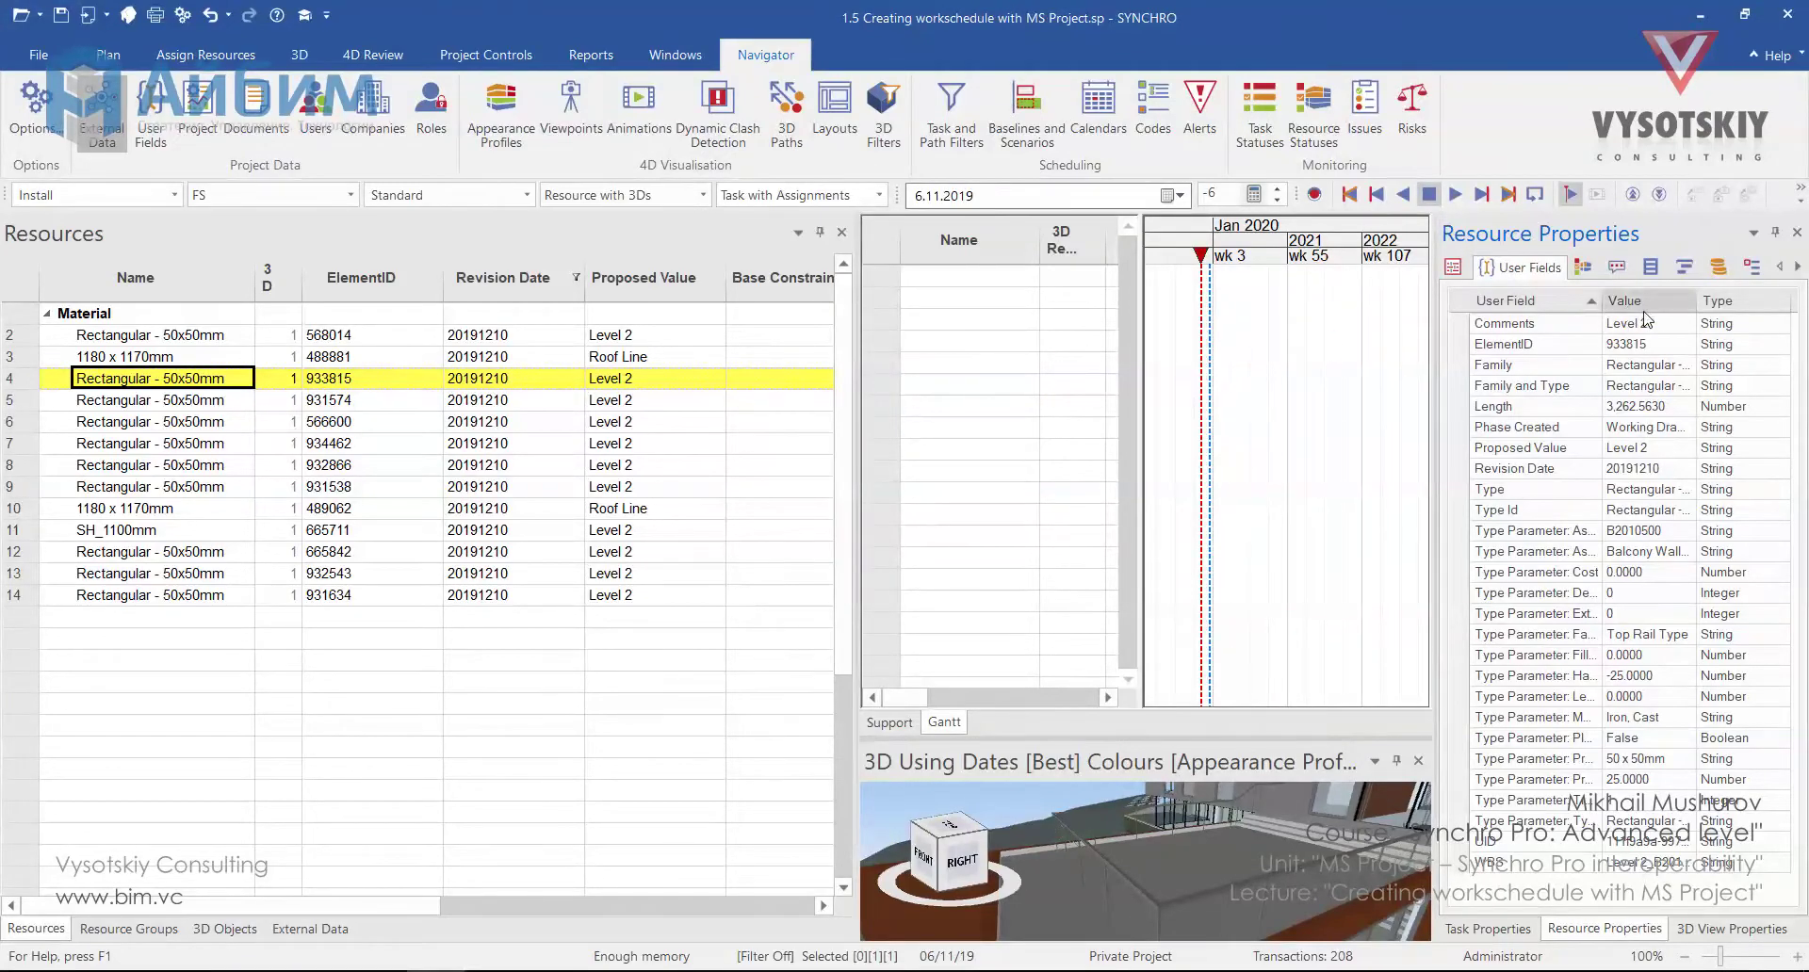
- Inspect the user-field values of resources in rows 3 to 10, then open the Revision Date column options
{"action": "left_click", "coordinate": [665, 400]}
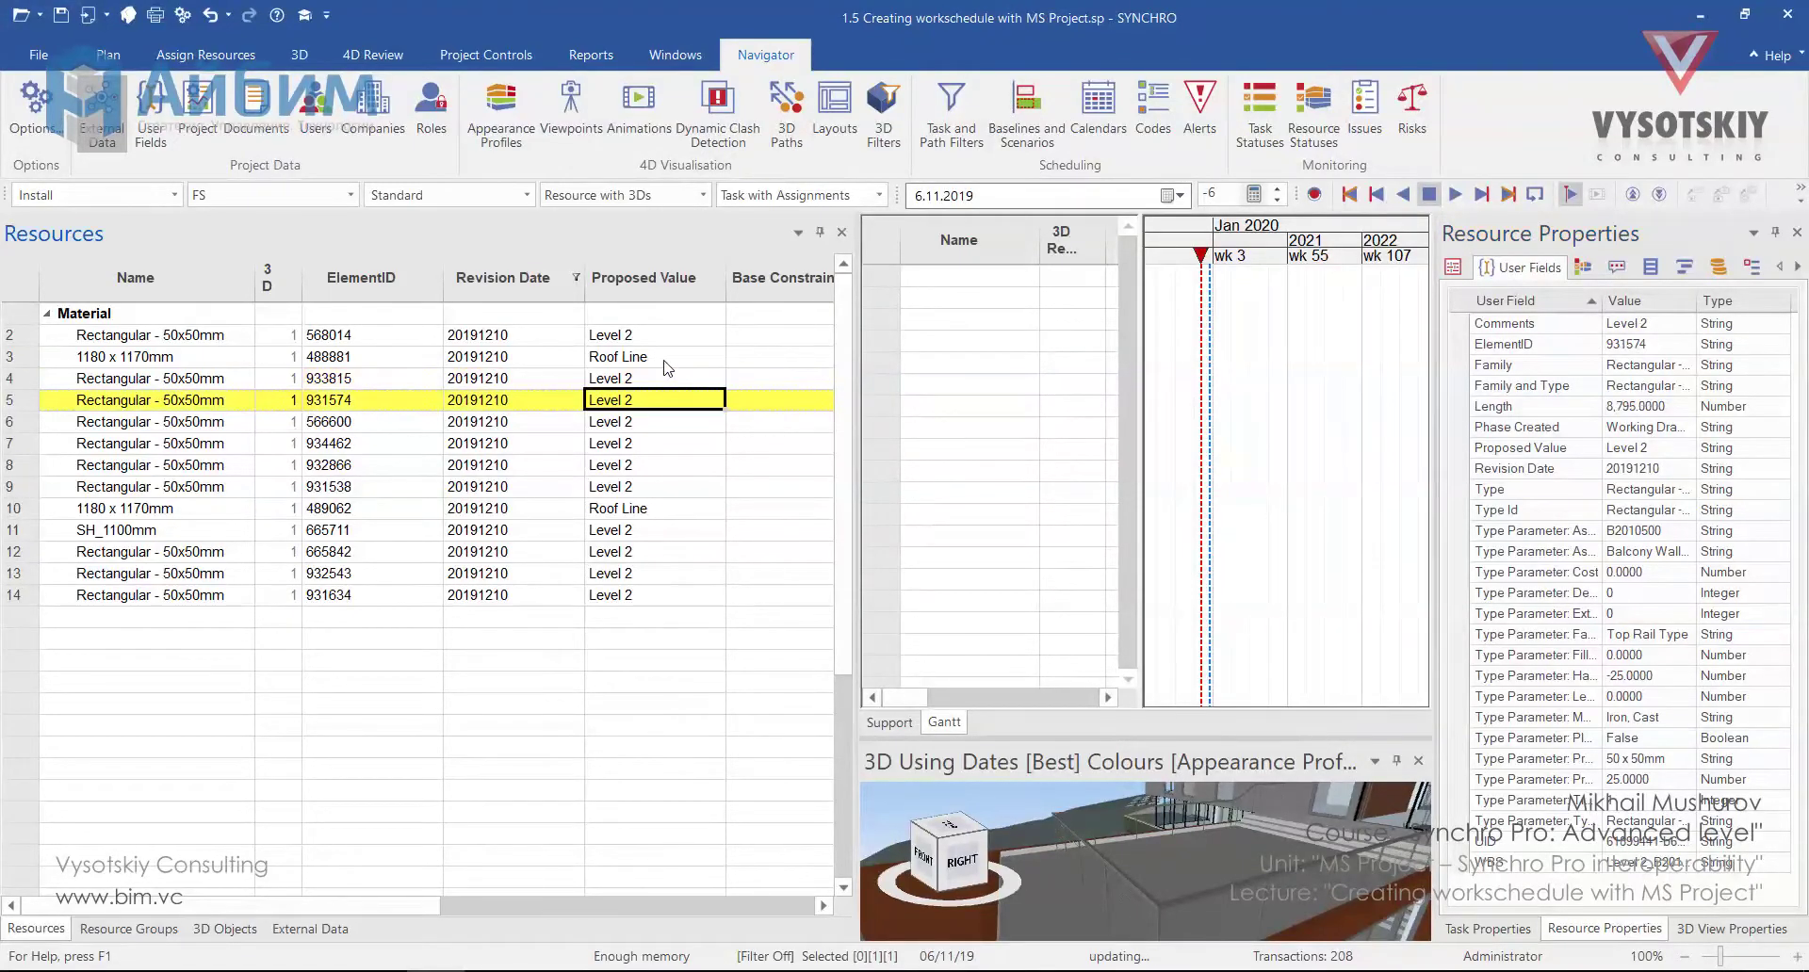
{"action": "left_click", "coordinate": [662, 358]}
{"action": "left_click", "coordinate": [669, 401]}
{"action": "left_click", "coordinate": [656, 442]}
{"action": "left_click", "coordinate": [659, 465]}
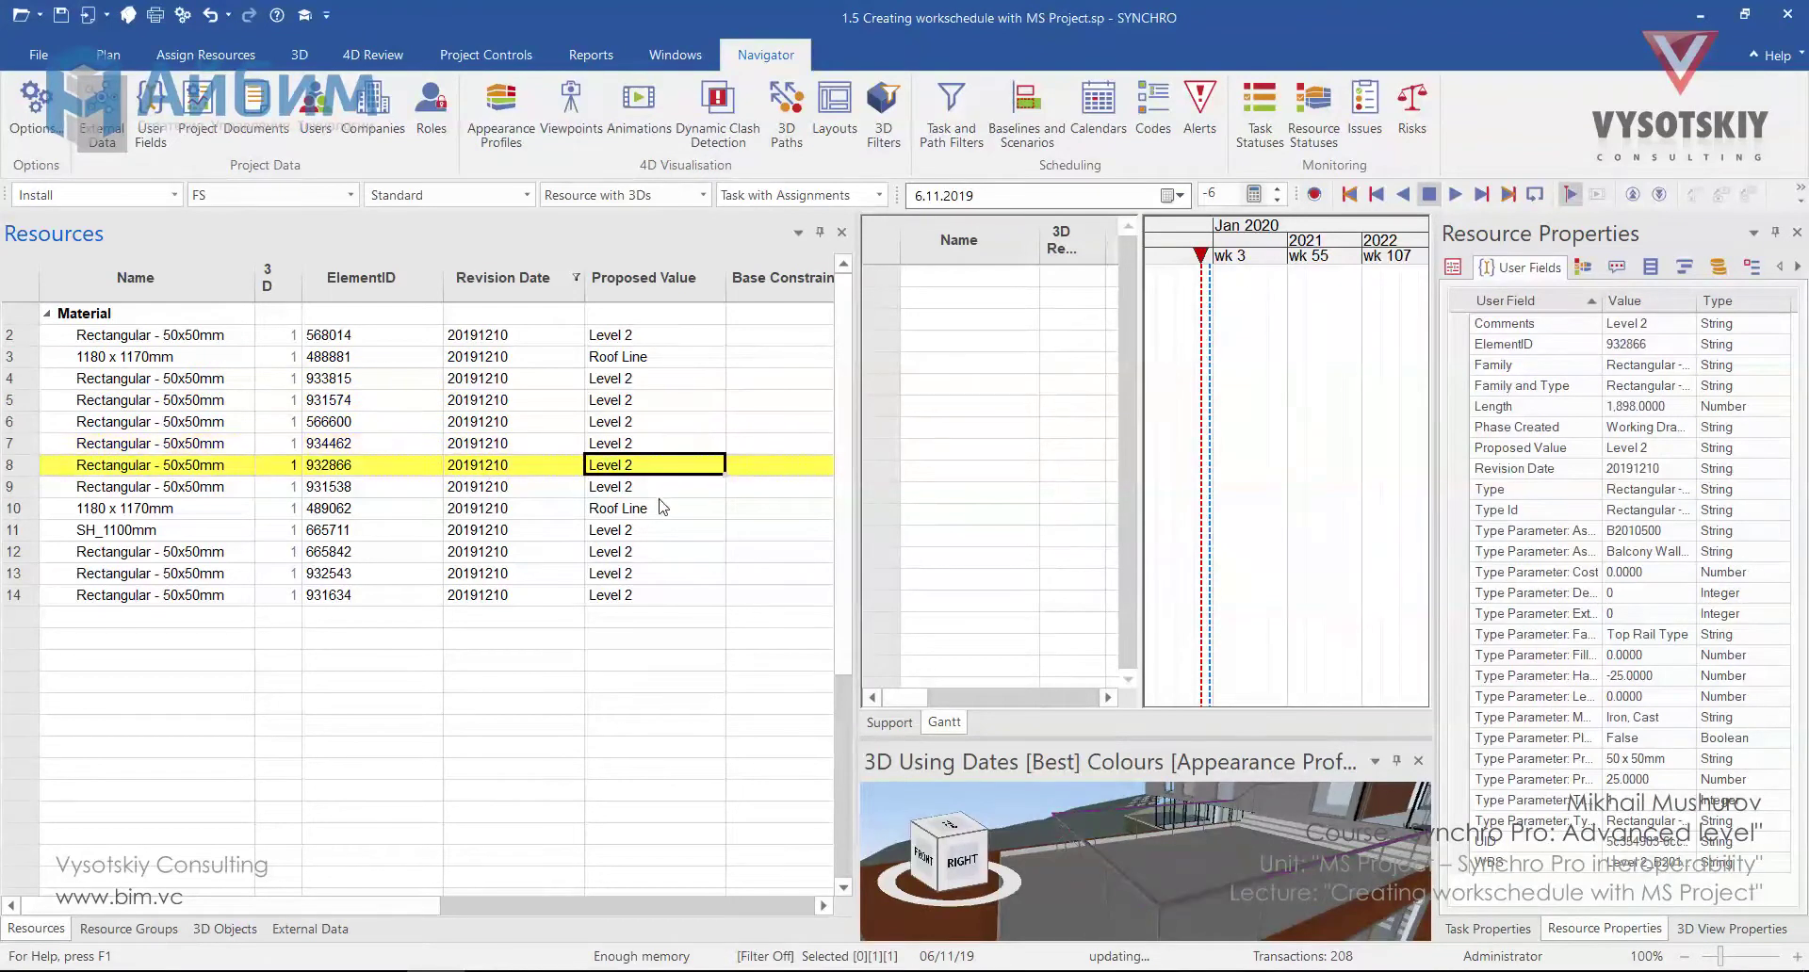
{"action": "left_click", "coordinate": [664, 509]}
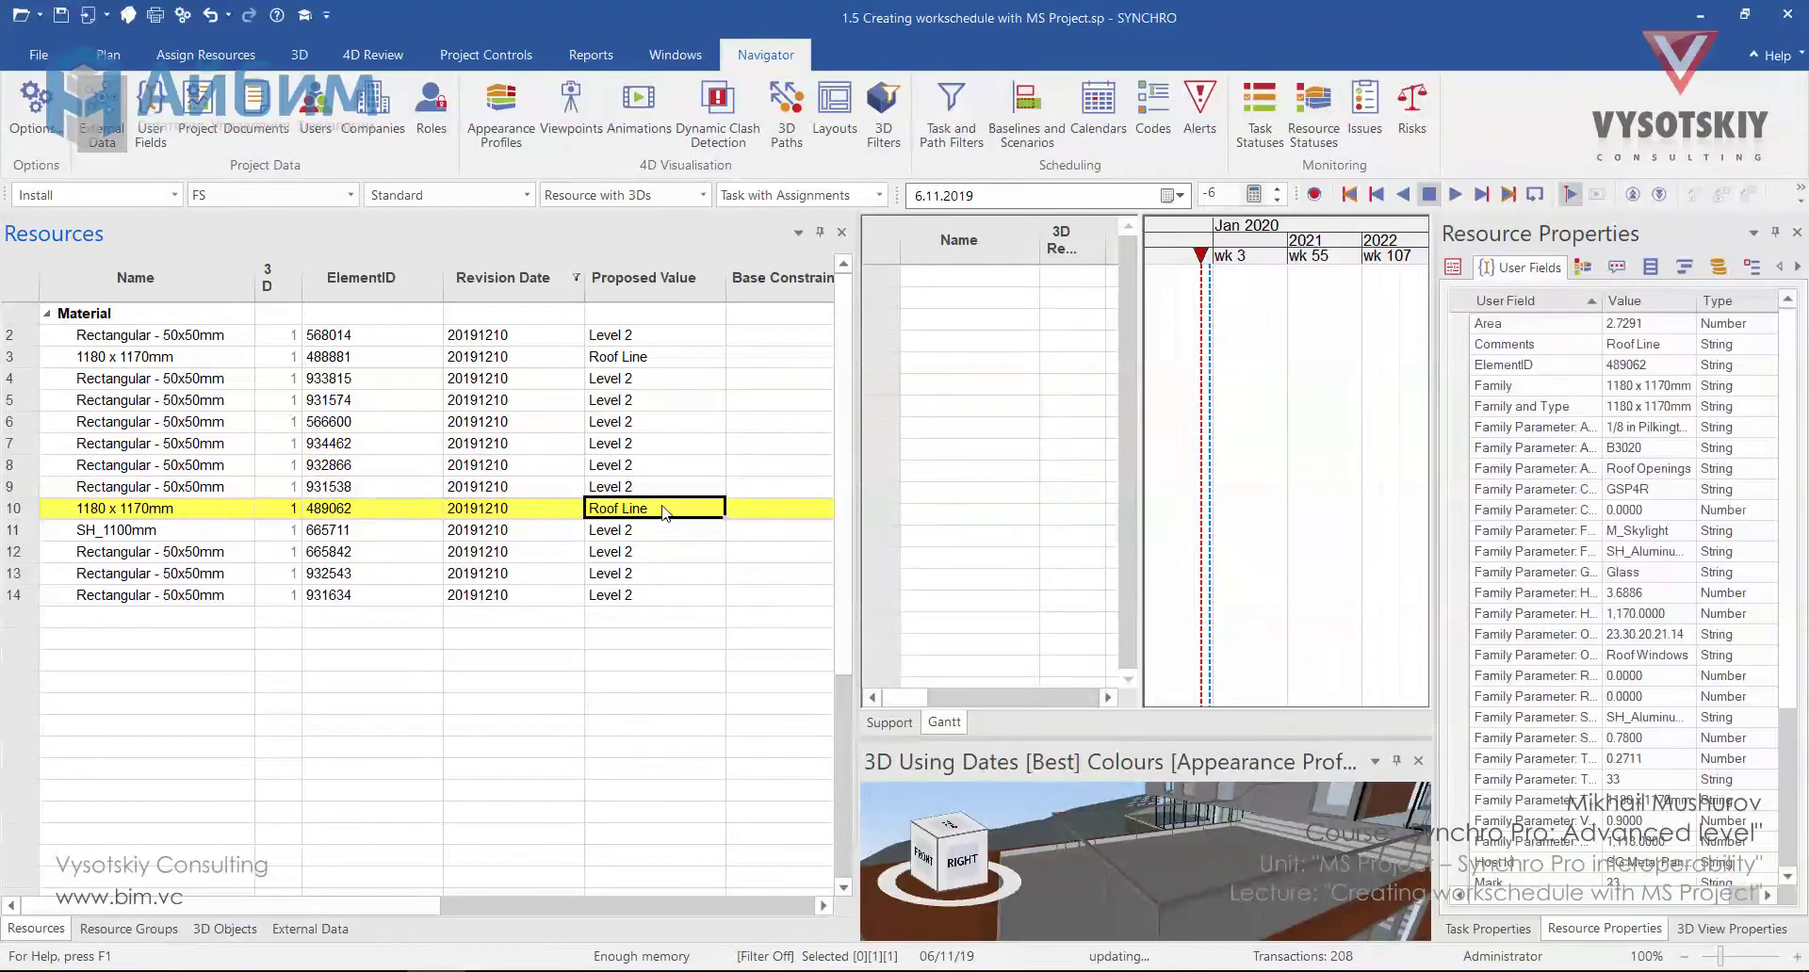
{"action": "right_click", "coordinate": [501, 286]}
- Clear the Revision Date filter, sort resources by ascending ElementID and widen the Resources table
{"action": "left_click", "coordinate": [620, 477]}
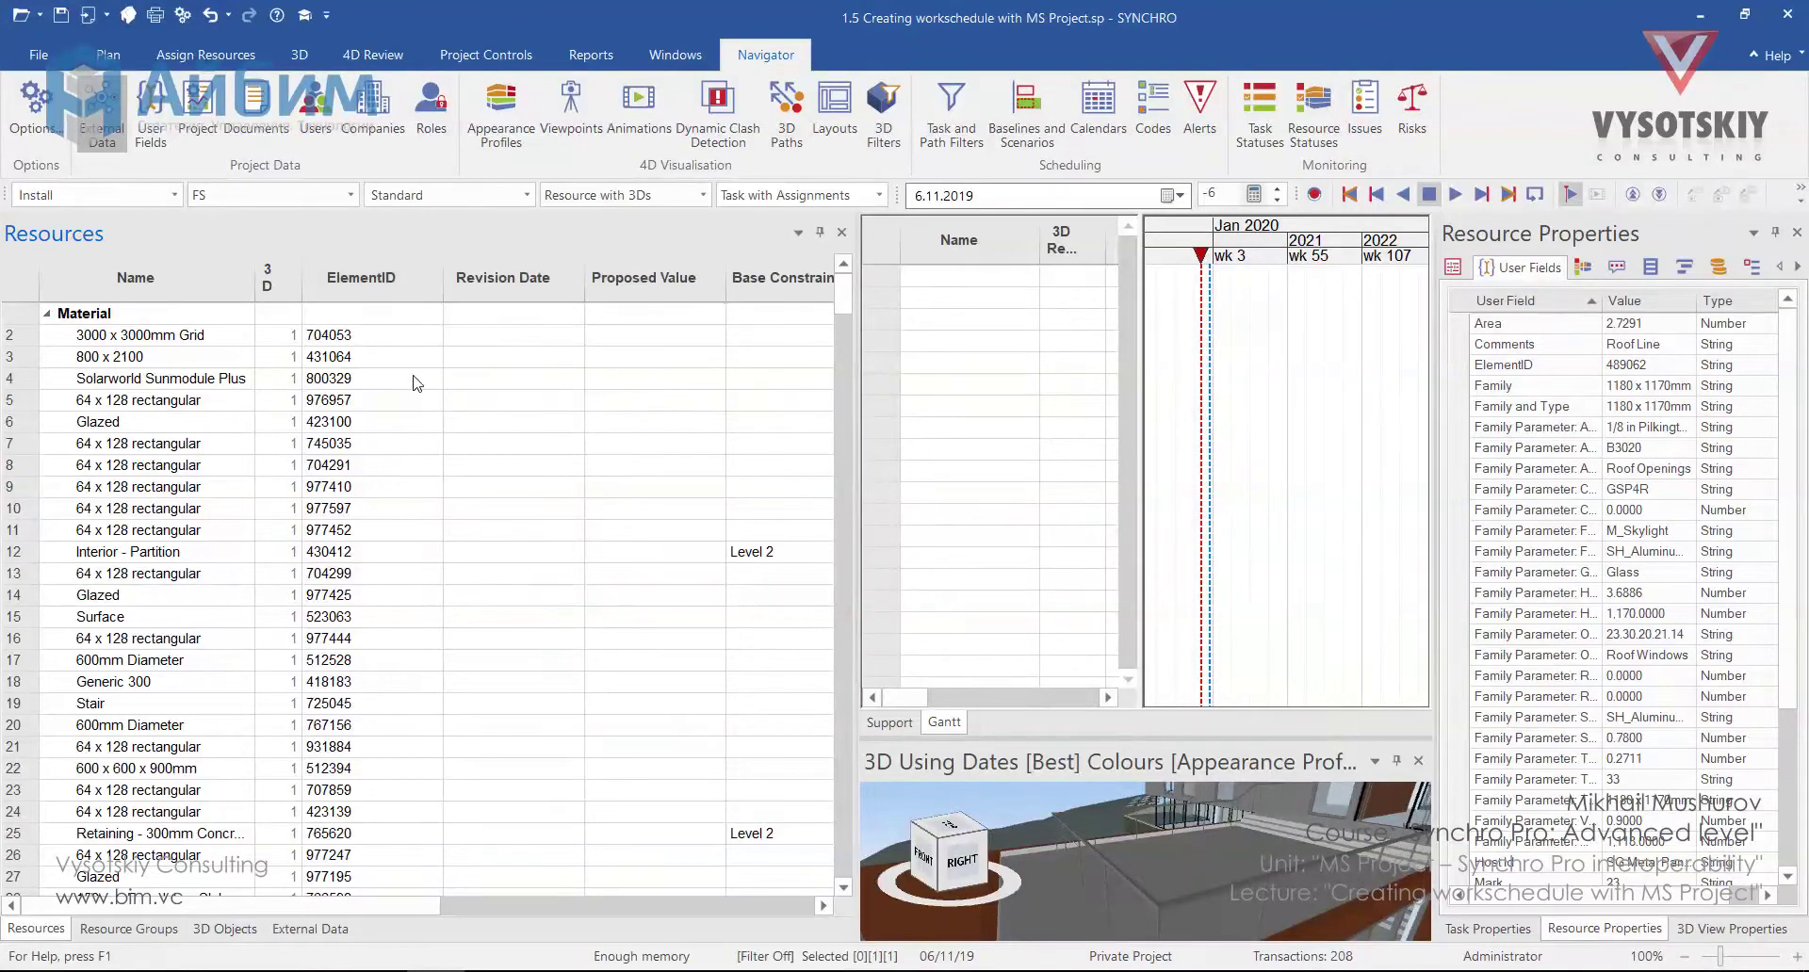
{"action": "left_click", "coordinate": [388, 290]}
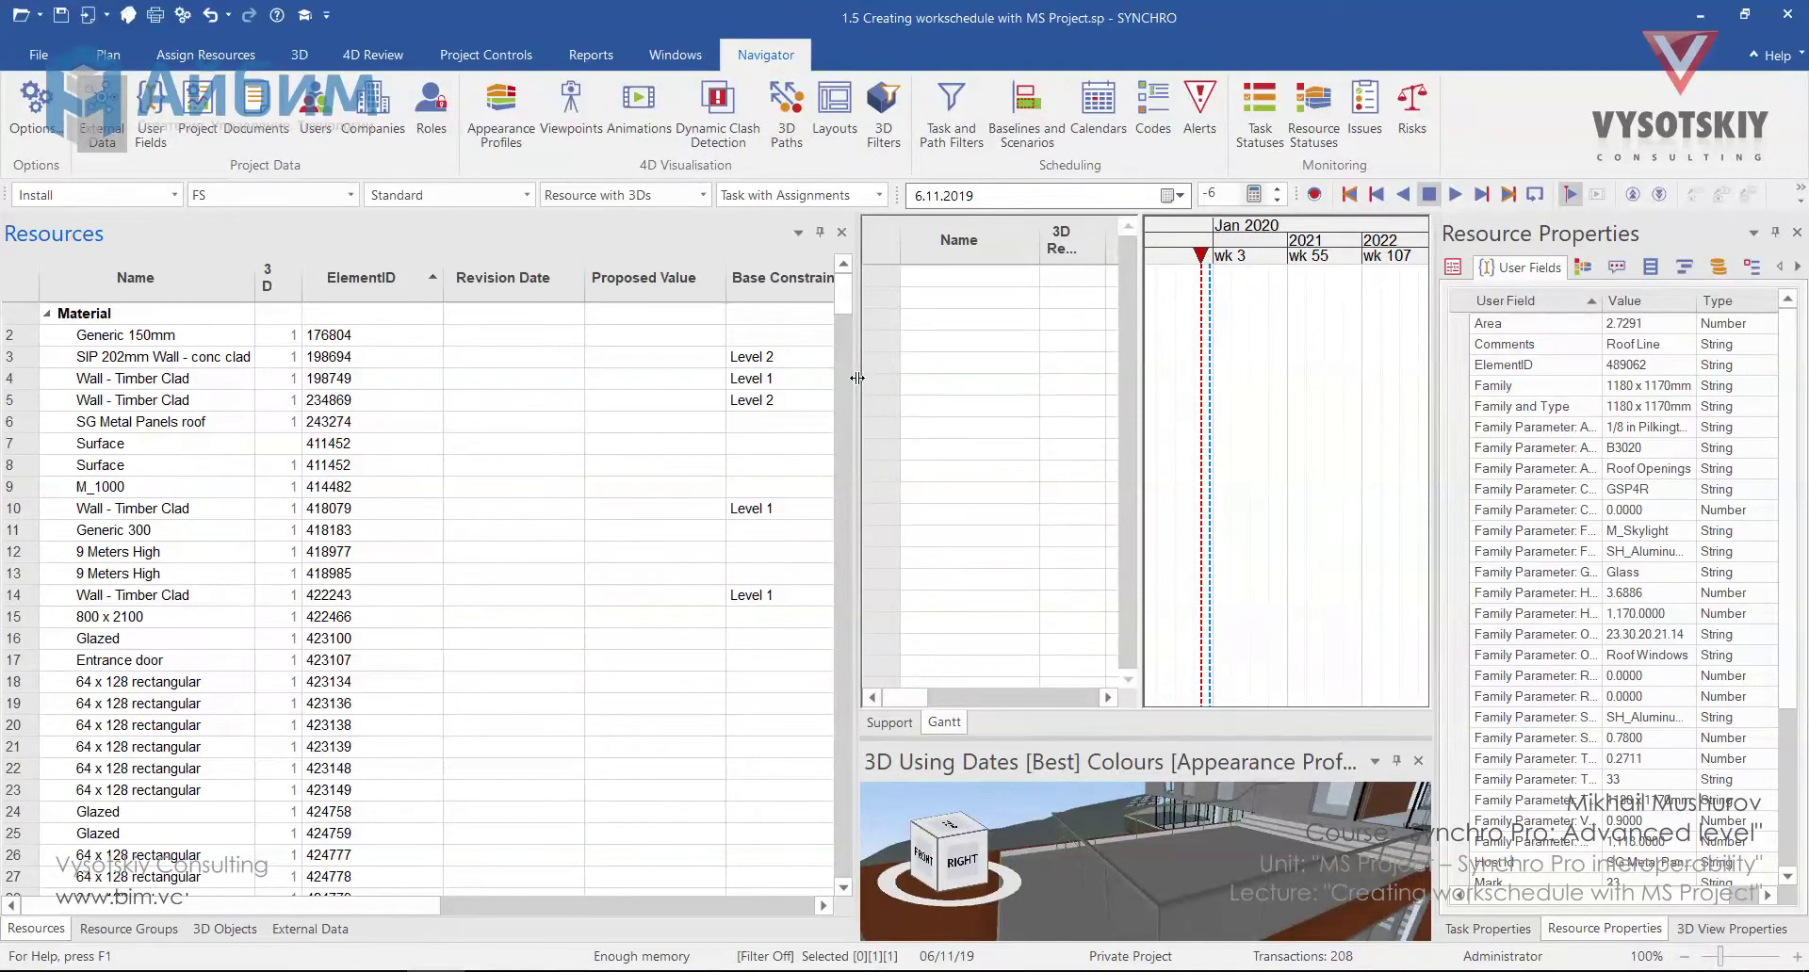
{"action": "left_click_drag", "start_coordinate": [851, 367], "coordinate": [1217, 405]}
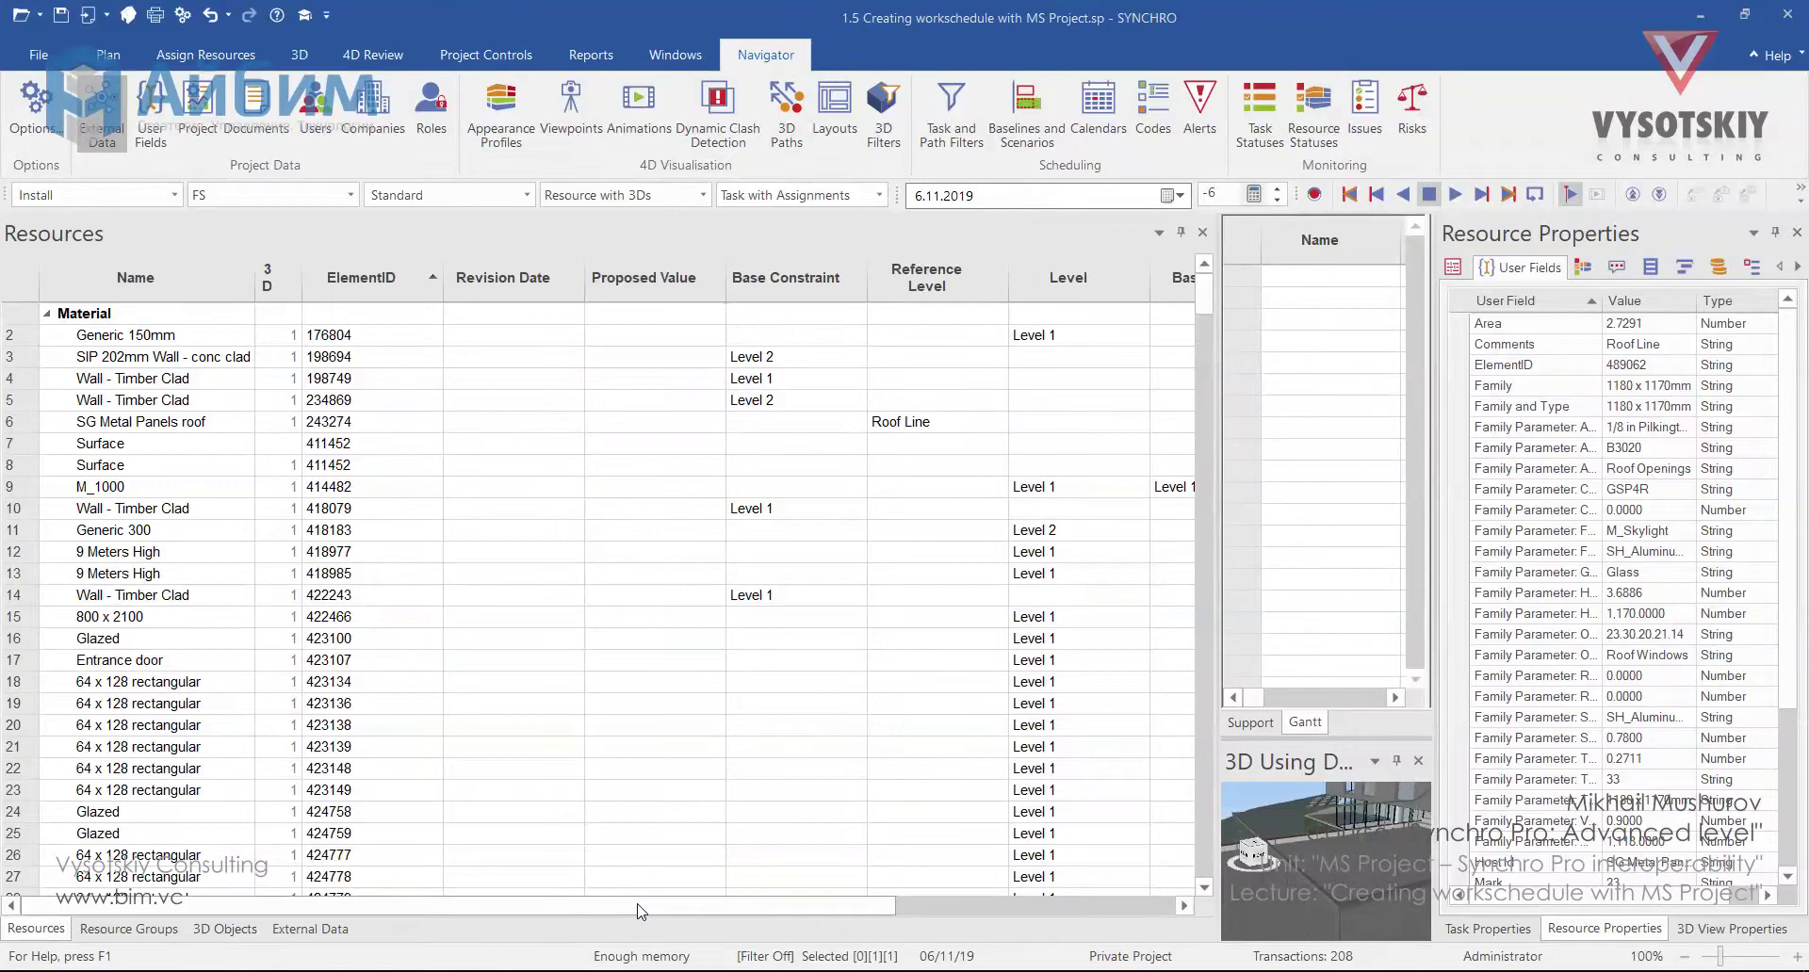
- Scroll across to check the Level and code columns, then select the Generic 150mm resource
{"action": "left_click_drag", "start_coordinate": [645, 909], "coordinate": [928, 910]}
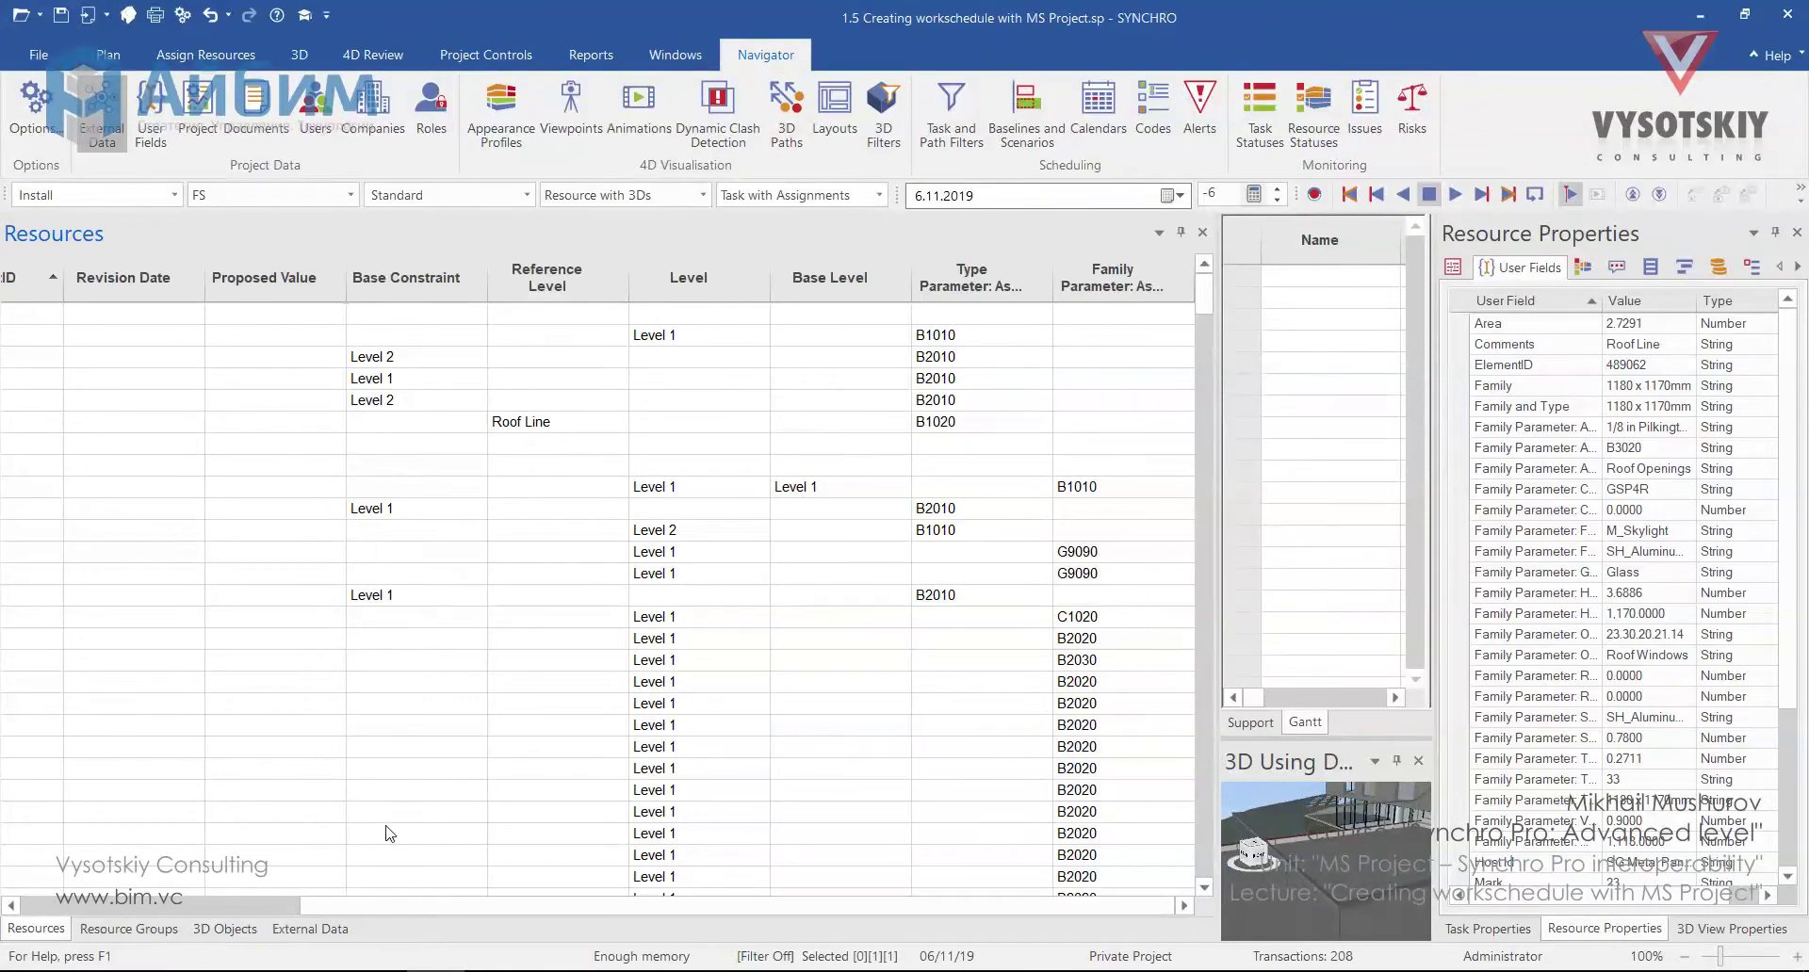
{"action": "left_click_drag", "start_coordinate": [405, 905], "coordinate": [122, 905]}
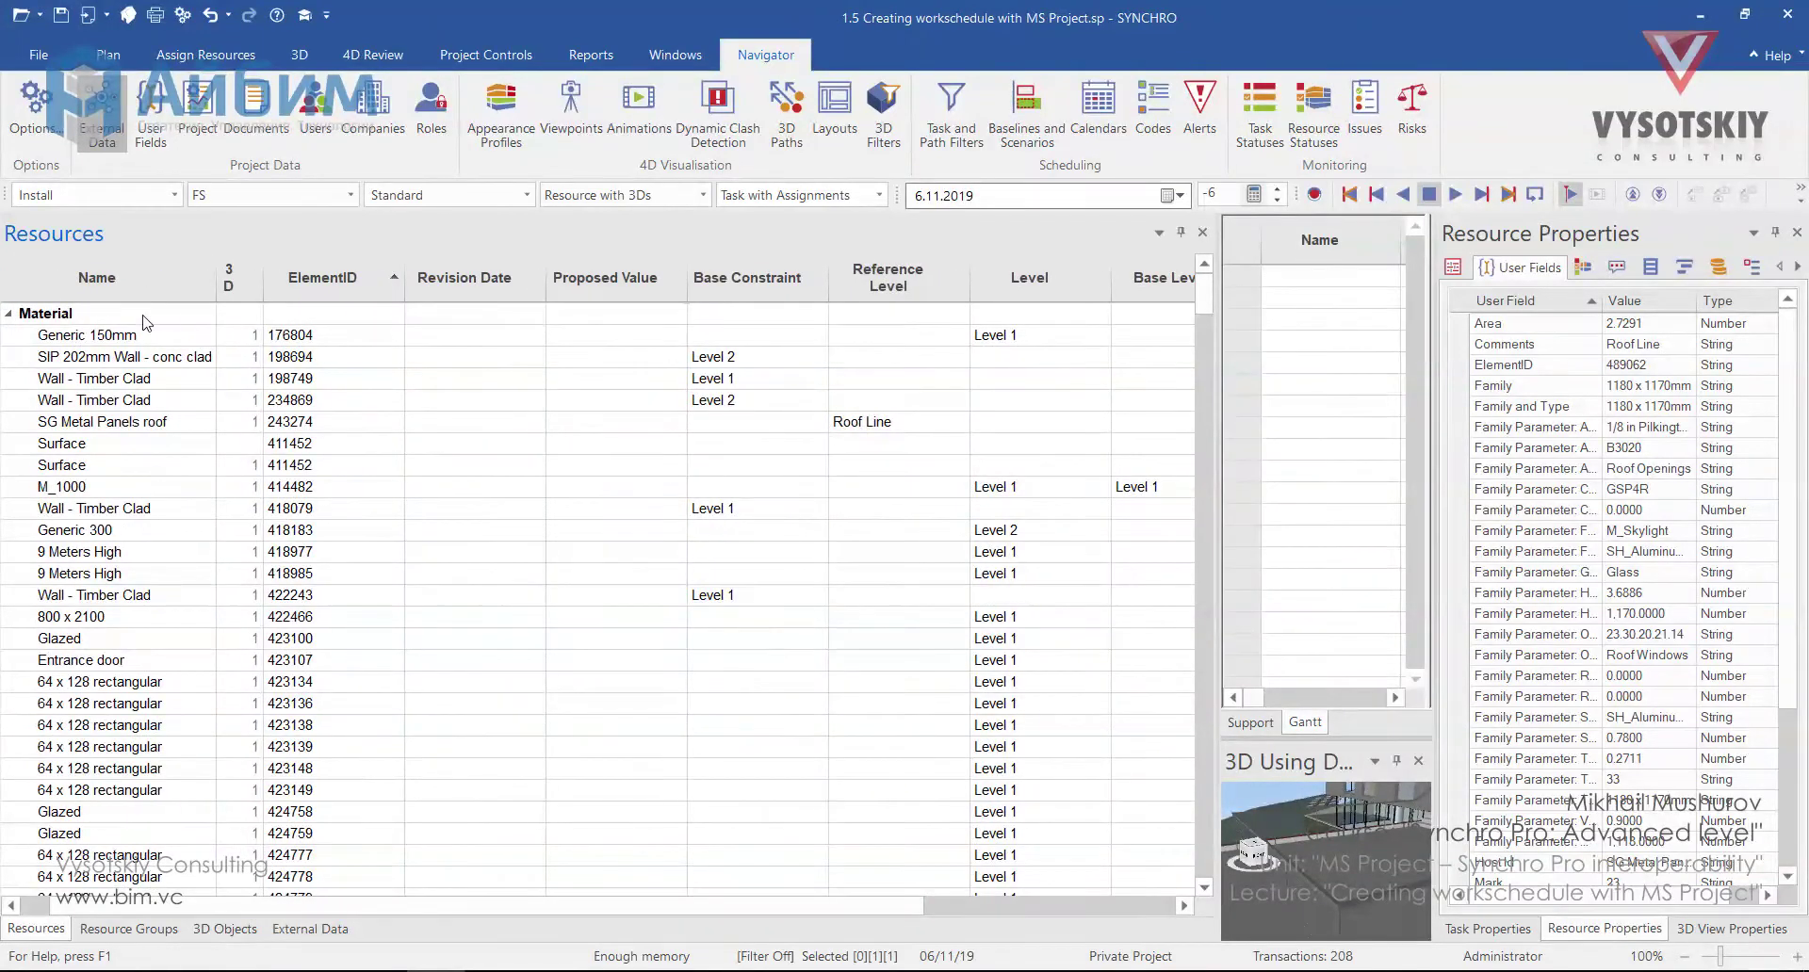
{"action": "left_click", "coordinate": [150, 338]}
{"action": "scroll", "coordinate": [1195, 464], "scroll_direction": "down", "scroll_amount": 10}
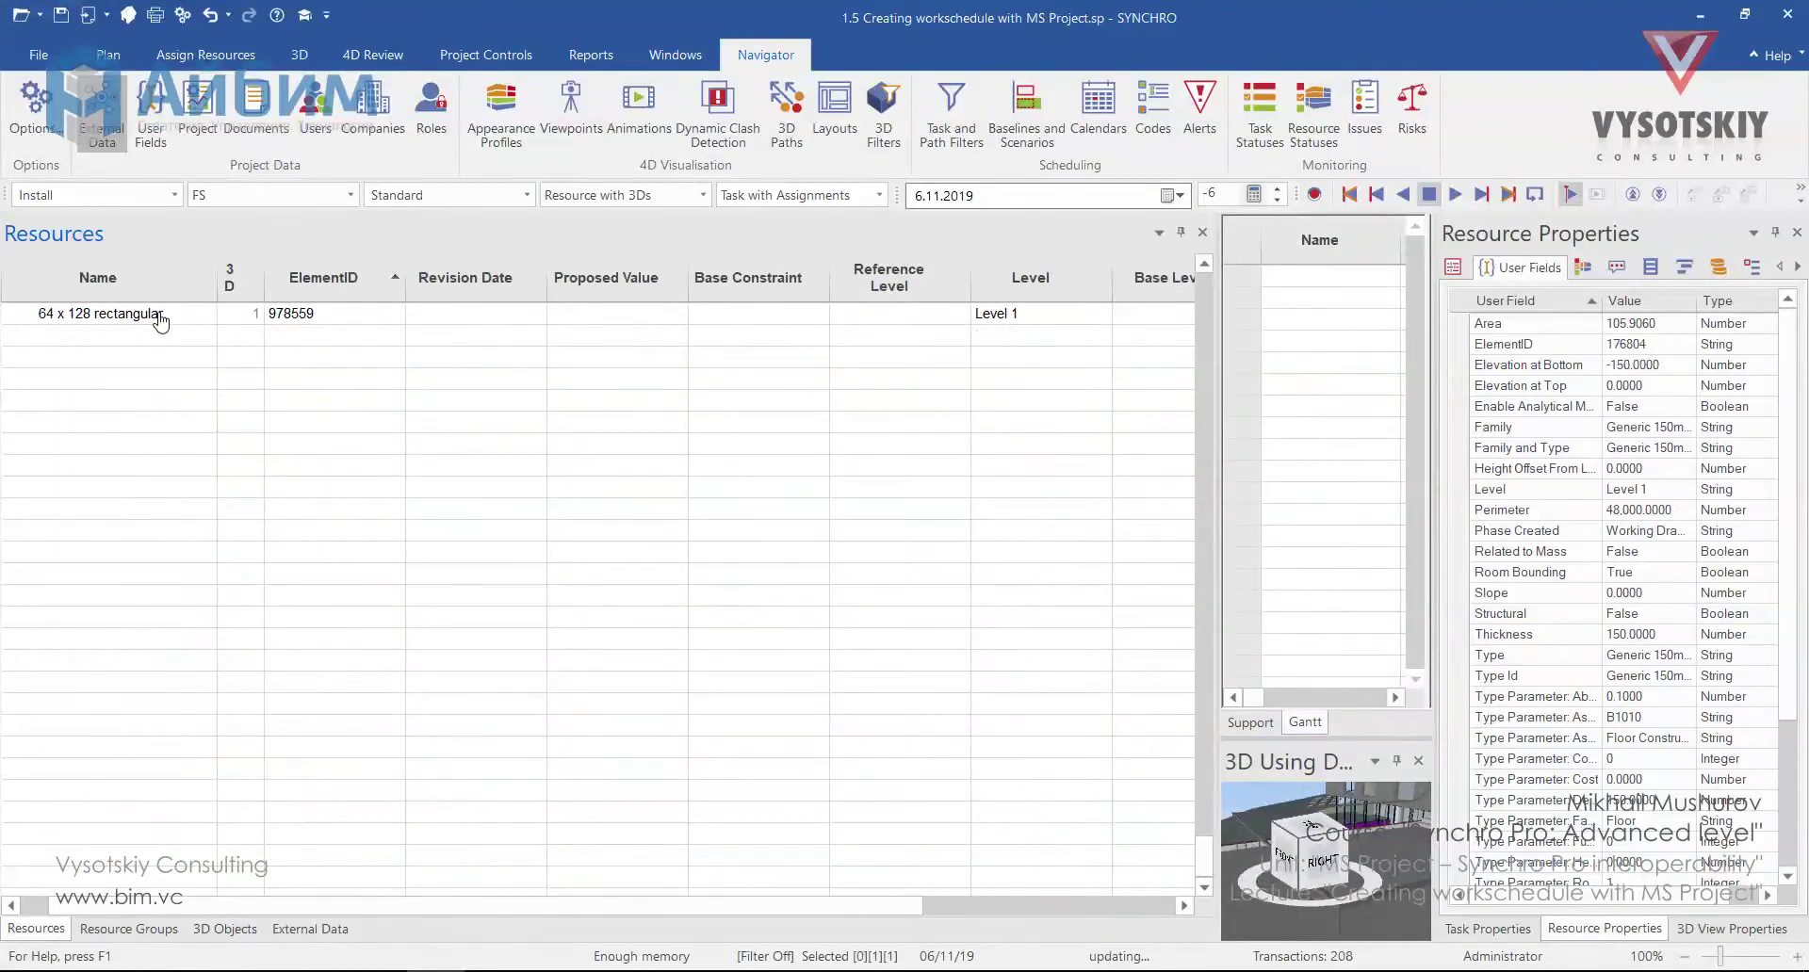
- Copy the resource rows as text and paste them into Excel at A1, autofitting column A
{"action": "left_click", "coordinate": [160, 317]}
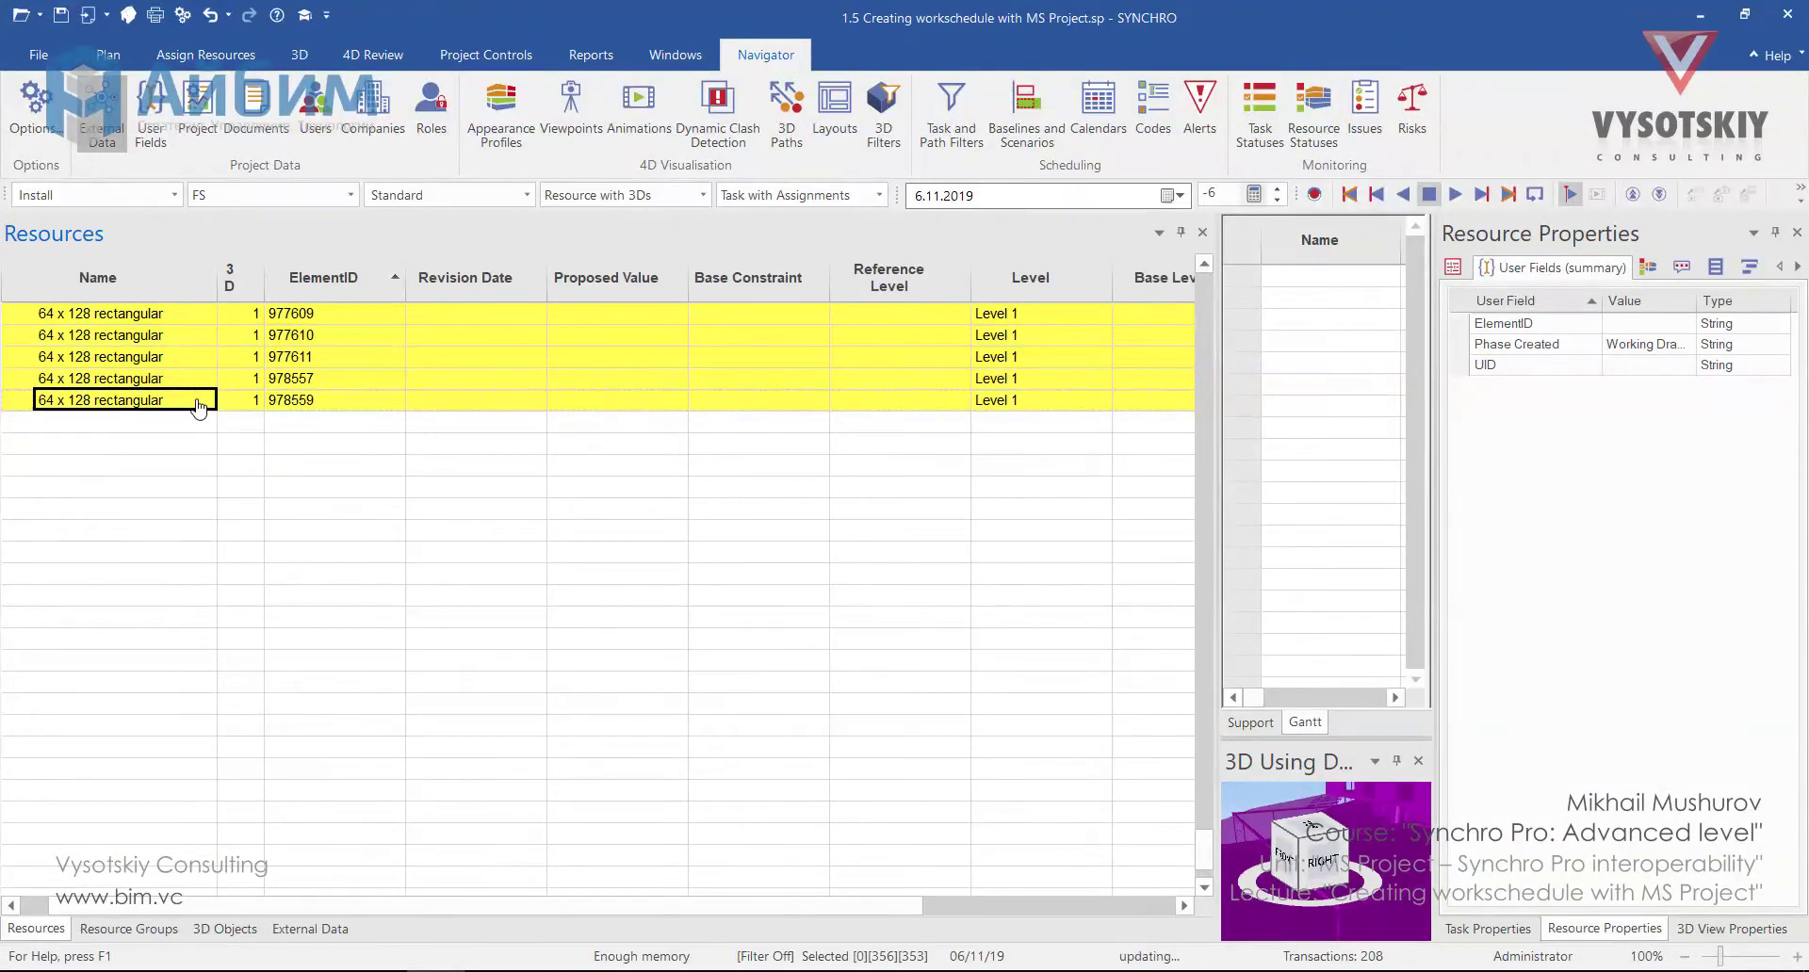
{"action": "right_click", "coordinate": [199, 407]}
{"action": "left_click", "coordinate": [297, 341]}
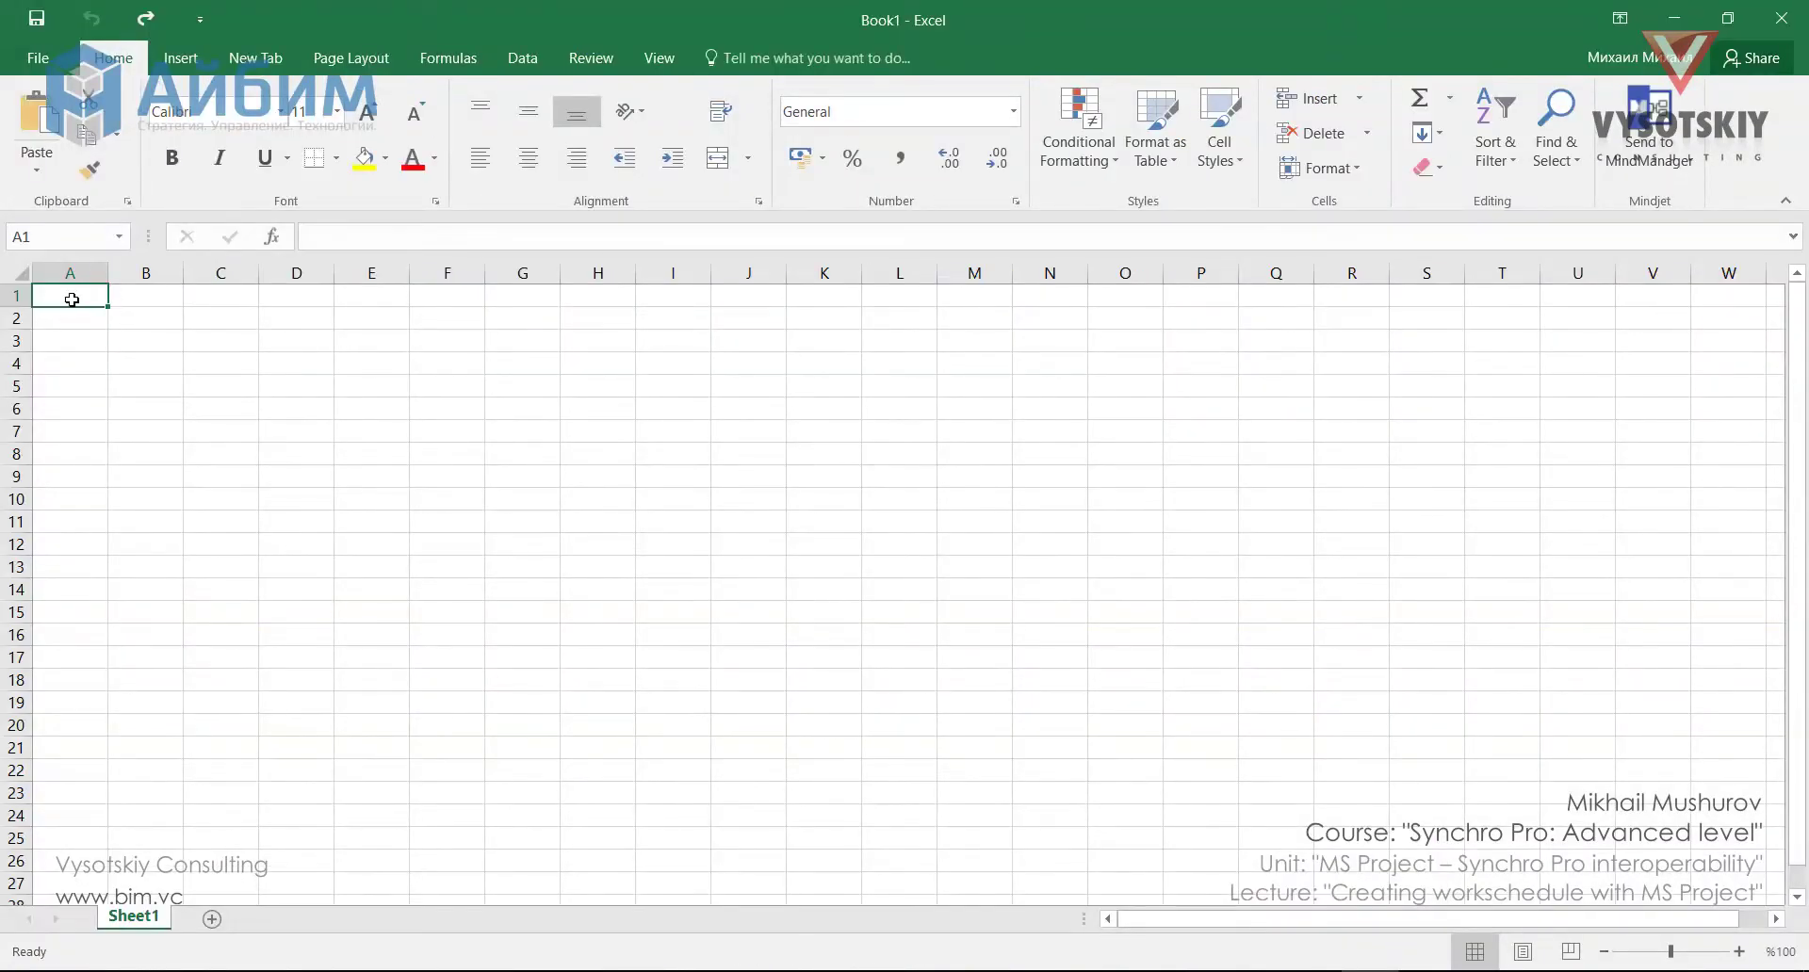
{"action": "key", "text": "ctrl+v"}
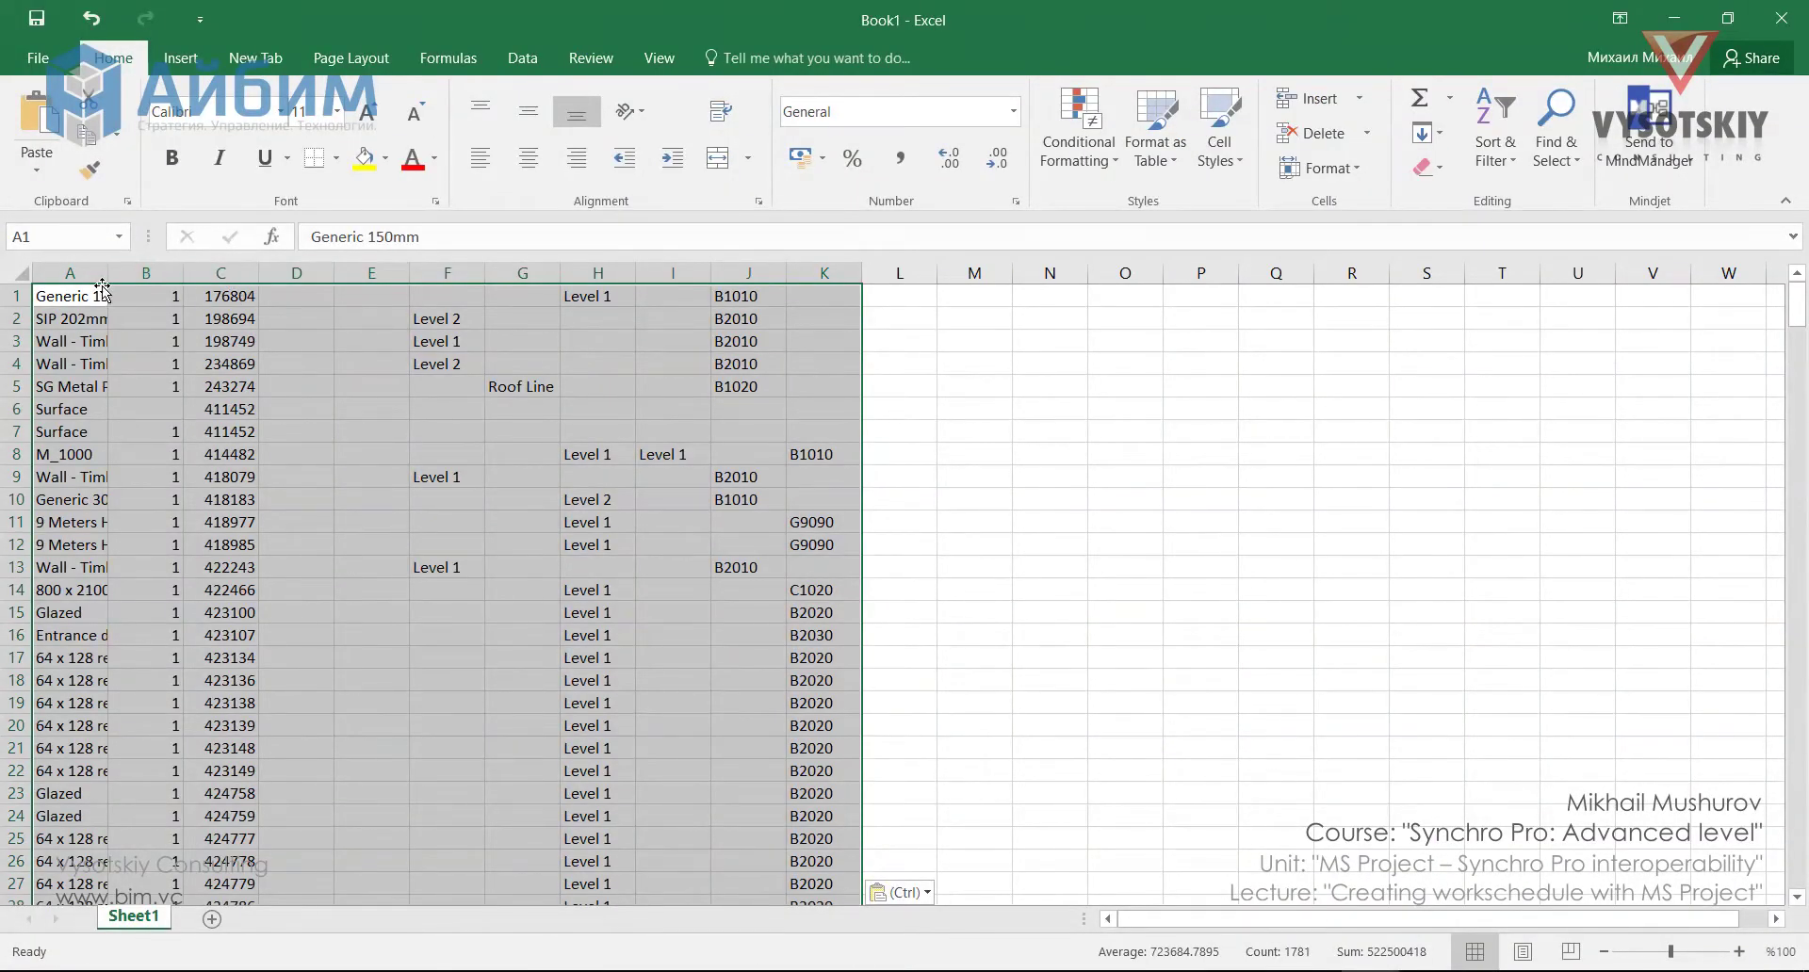
{"action": "double_click", "coordinate": [108, 272]}
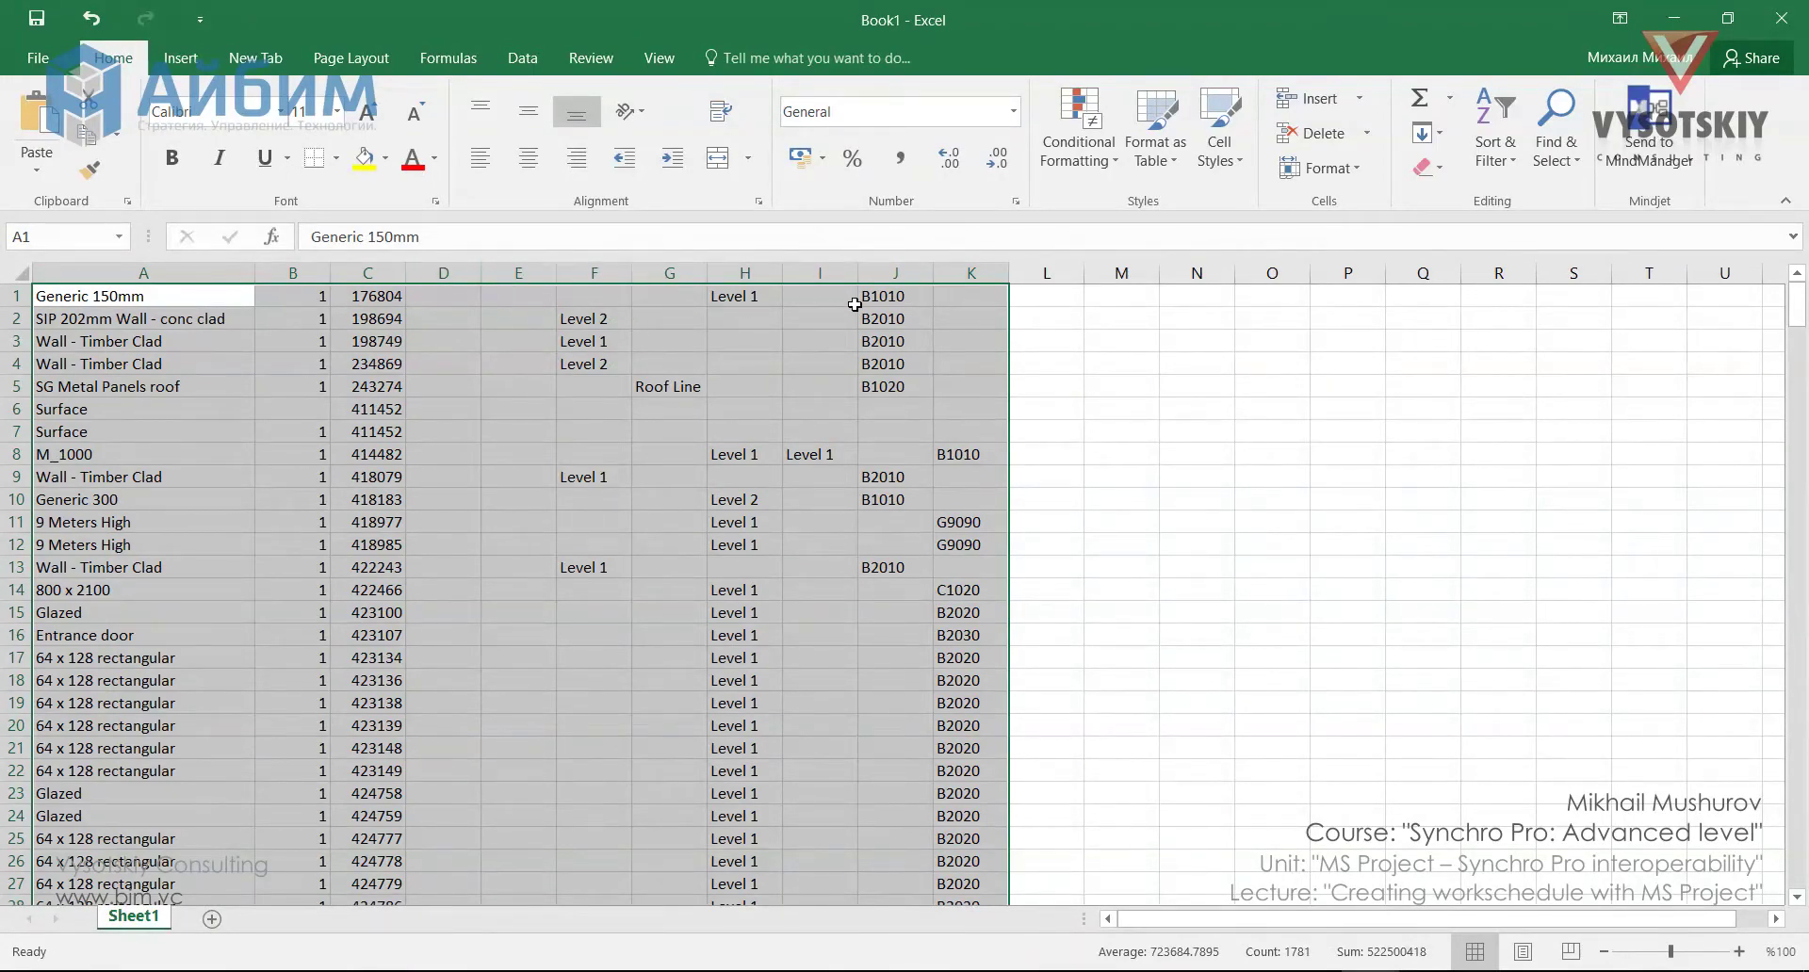
{"action": "left_click", "coordinate": [1037, 296]}
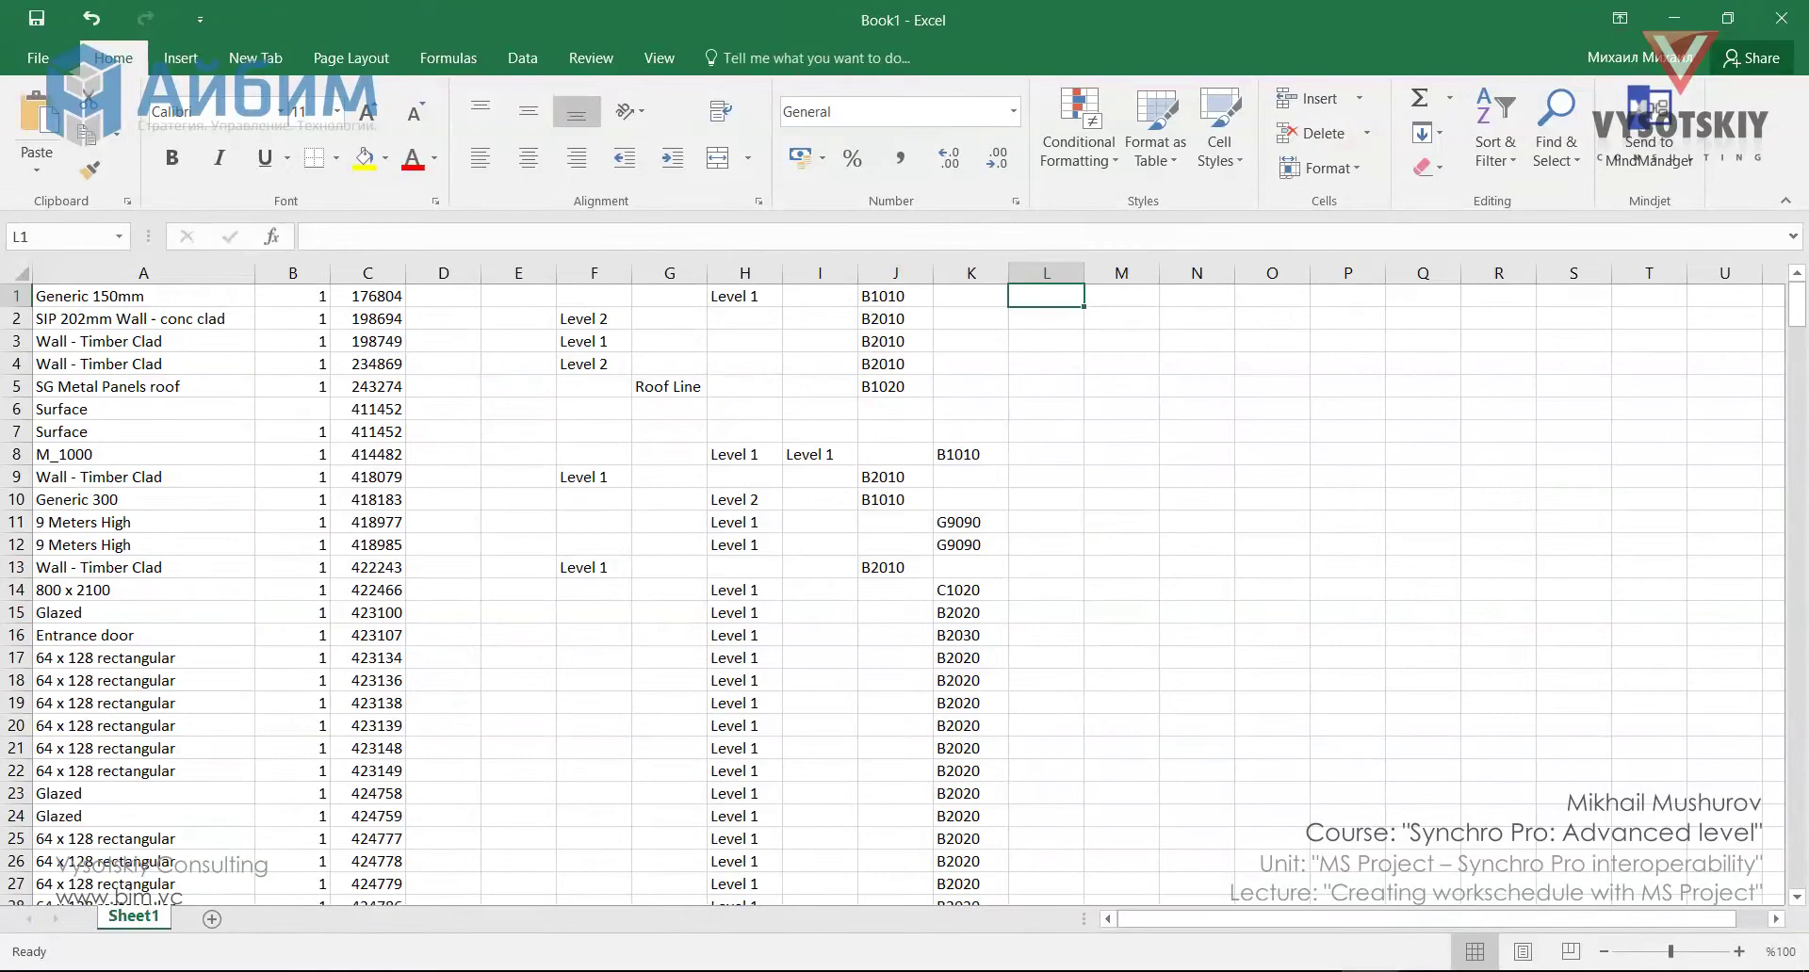
- Enter the IF/CONCATENATE formula in L1, fill it down column L, autofit it and copy the results
{"action": "left_click_drag", "start_coordinate": [1144, 252], "coordinate": [1144, 278]}
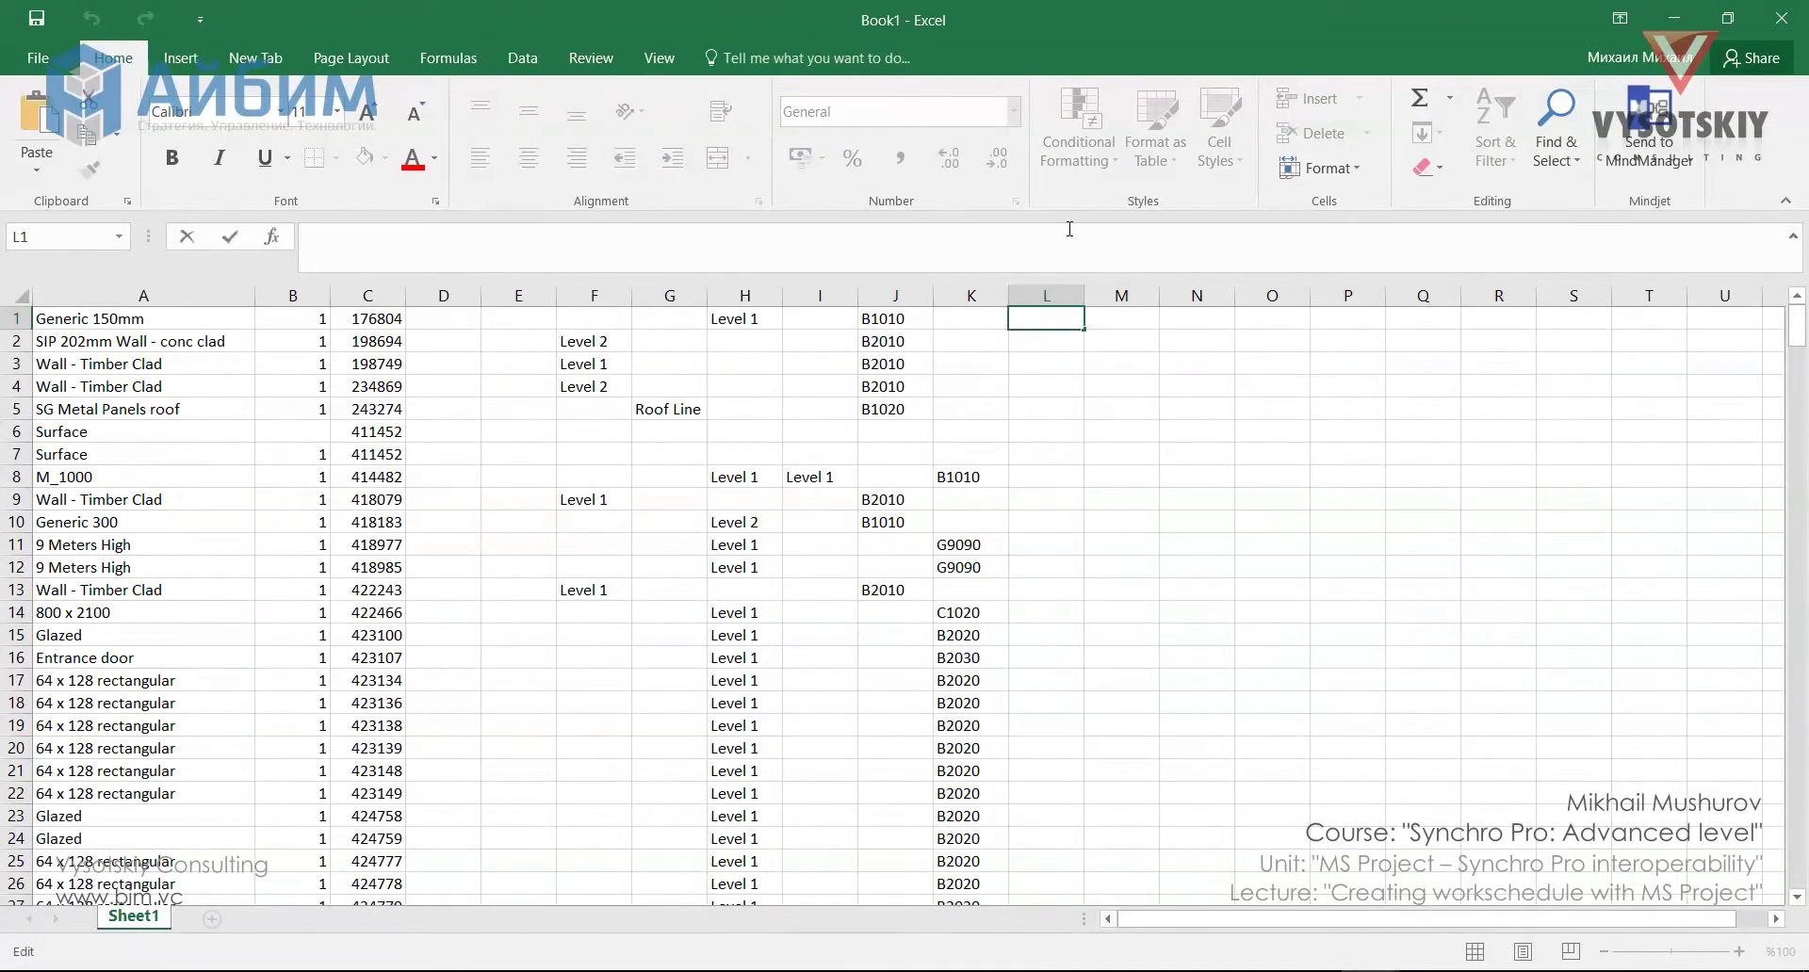
{"action": "key", "text": "ctrl+v"}
{"action": "key", "text": "Return"}
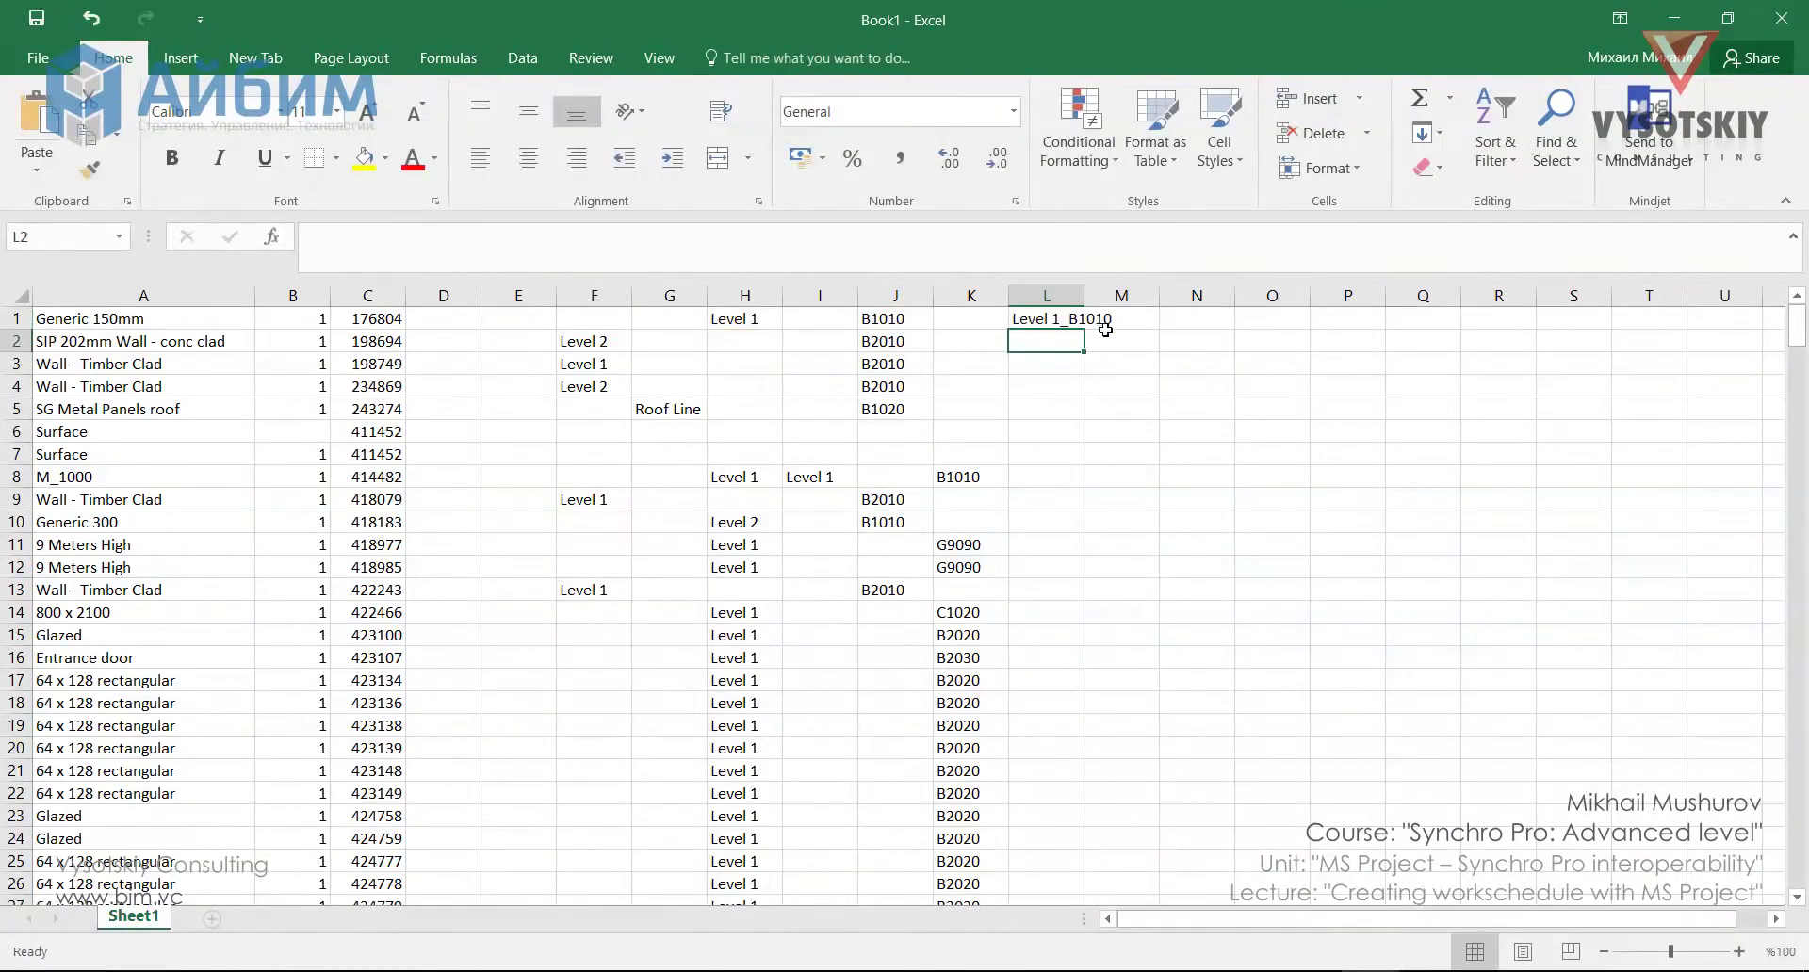
{"action": "left_click", "coordinate": [1080, 326]}
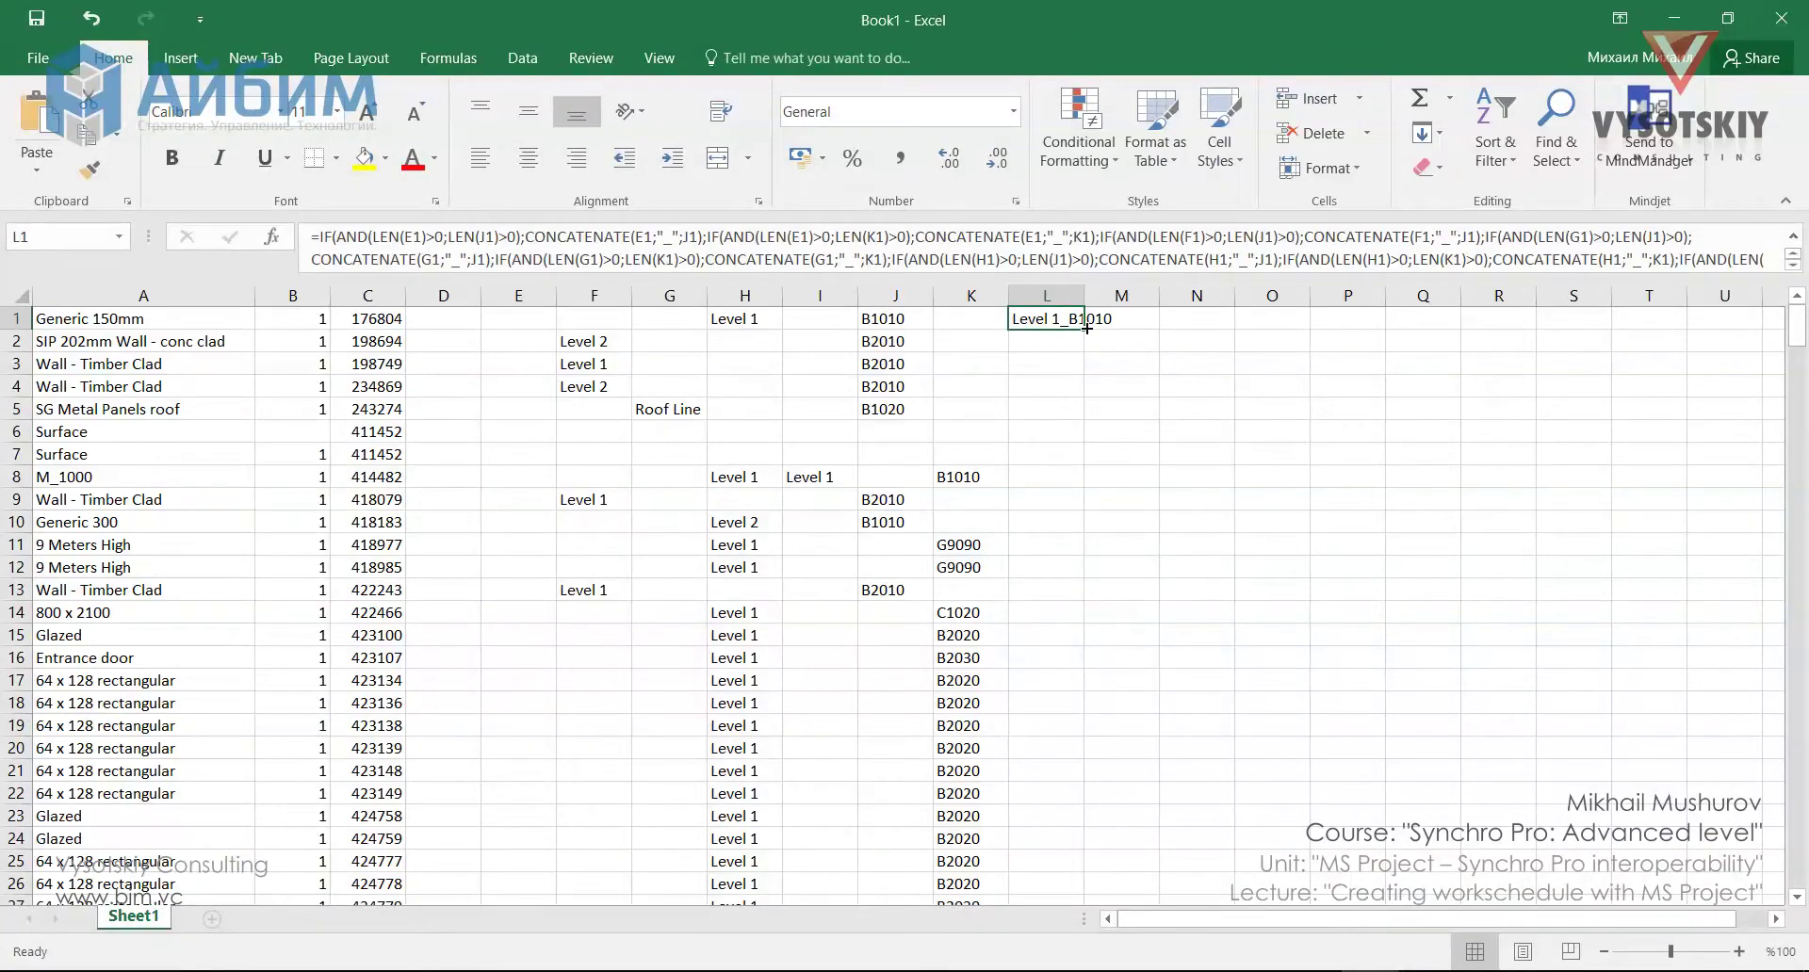
{"action": "left_click_drag", "start_coordinate": [1085, 327], "coordinate": [1104, 865]}
{"action": "double_click", "coordinate": [1084, 291]}
{"action": "scroll", "coordinate": [1192, 402], "scroll_direction": "up", "scroll_amount": 20}
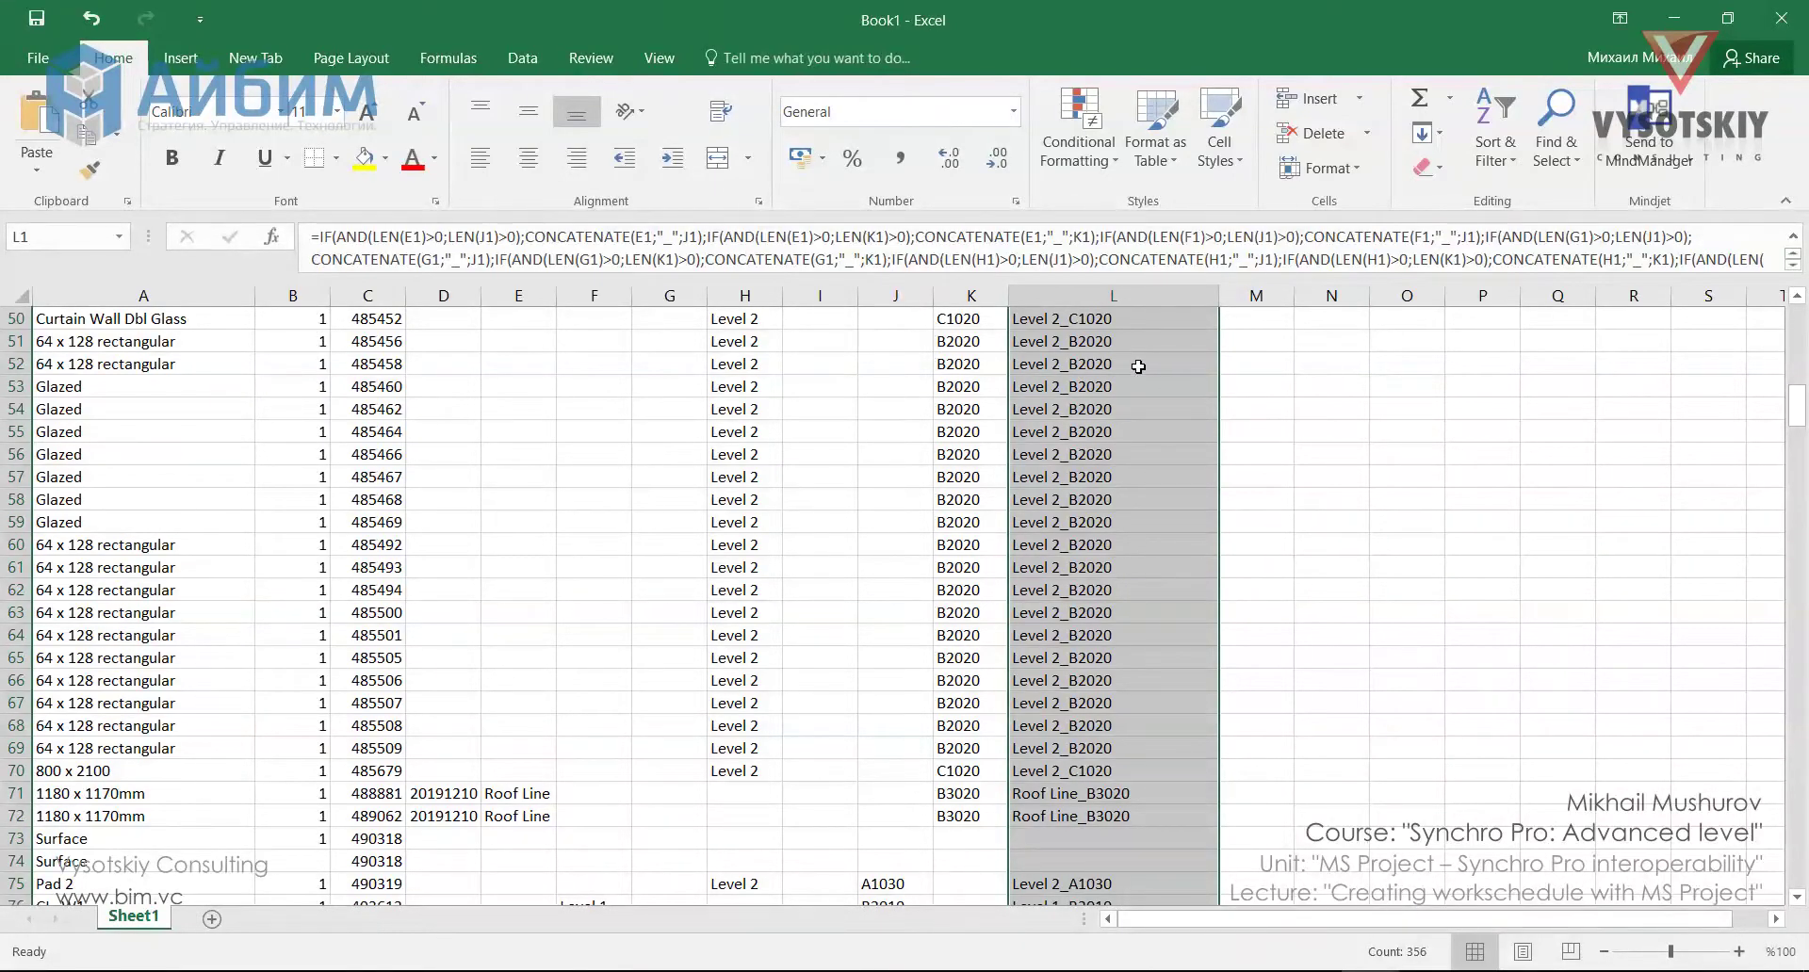
{"action": "scroll", "coordinate": [1130, 372], "scroll_direction": "up", "scroll_amount": 16}
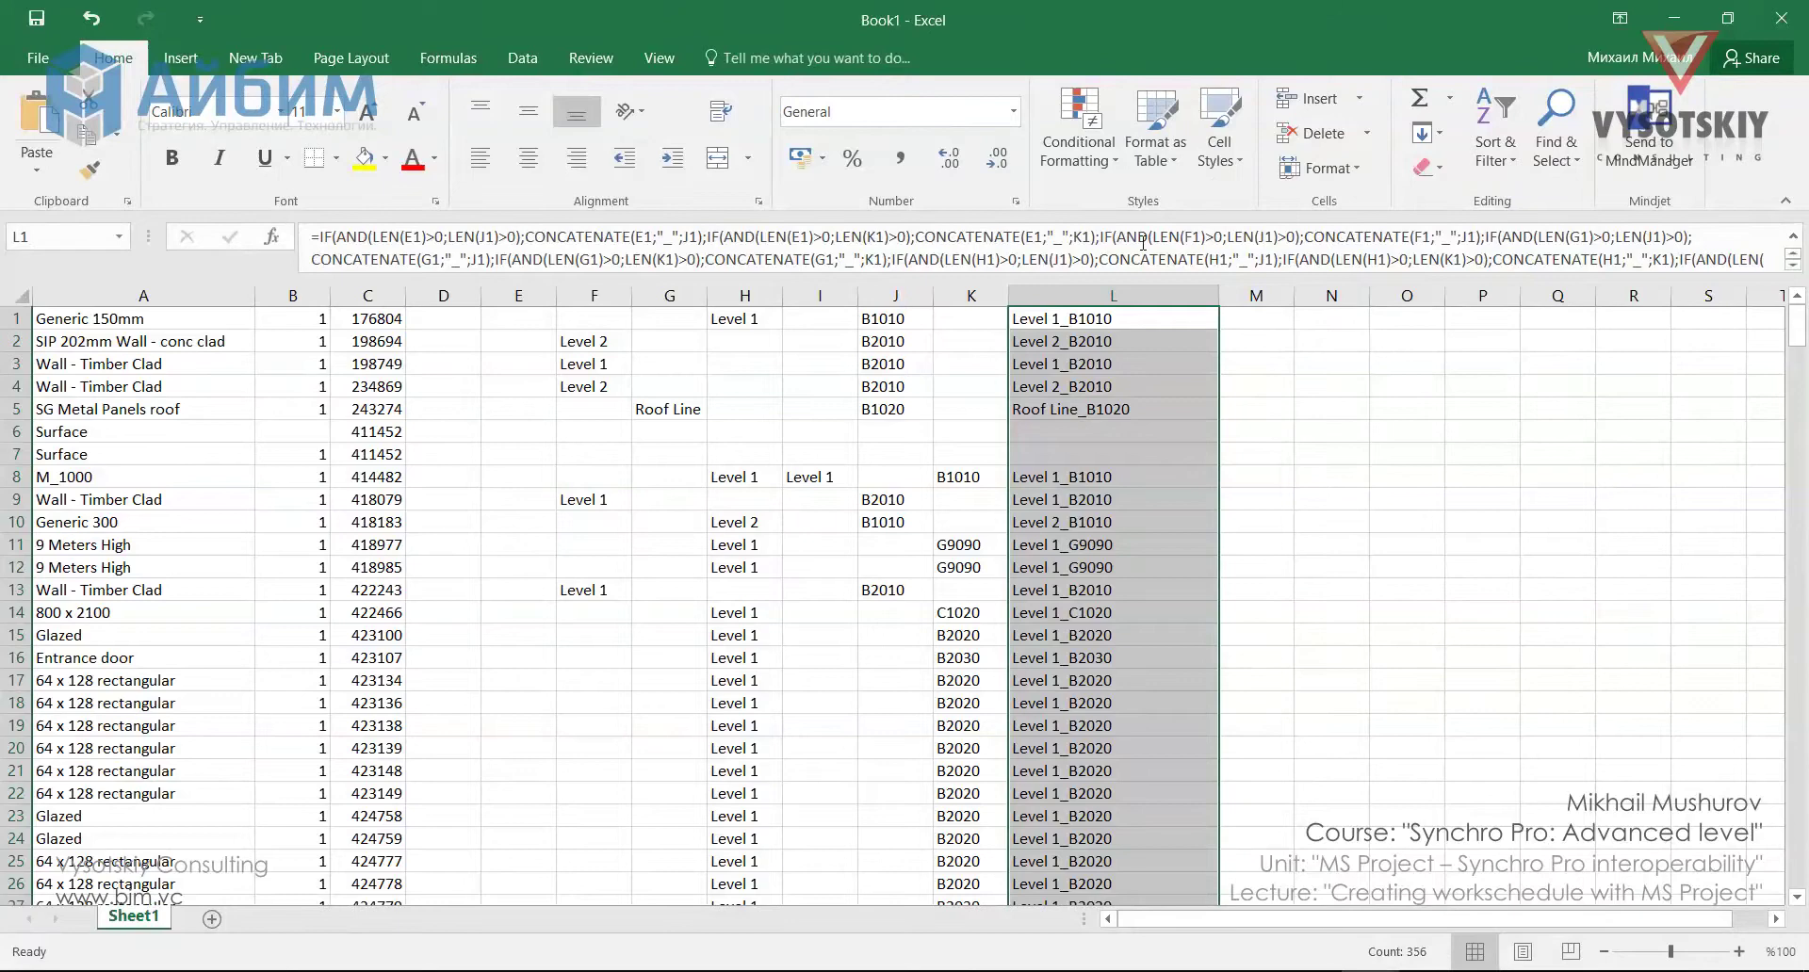
{"action": "key", "text": "ctrl+c"}
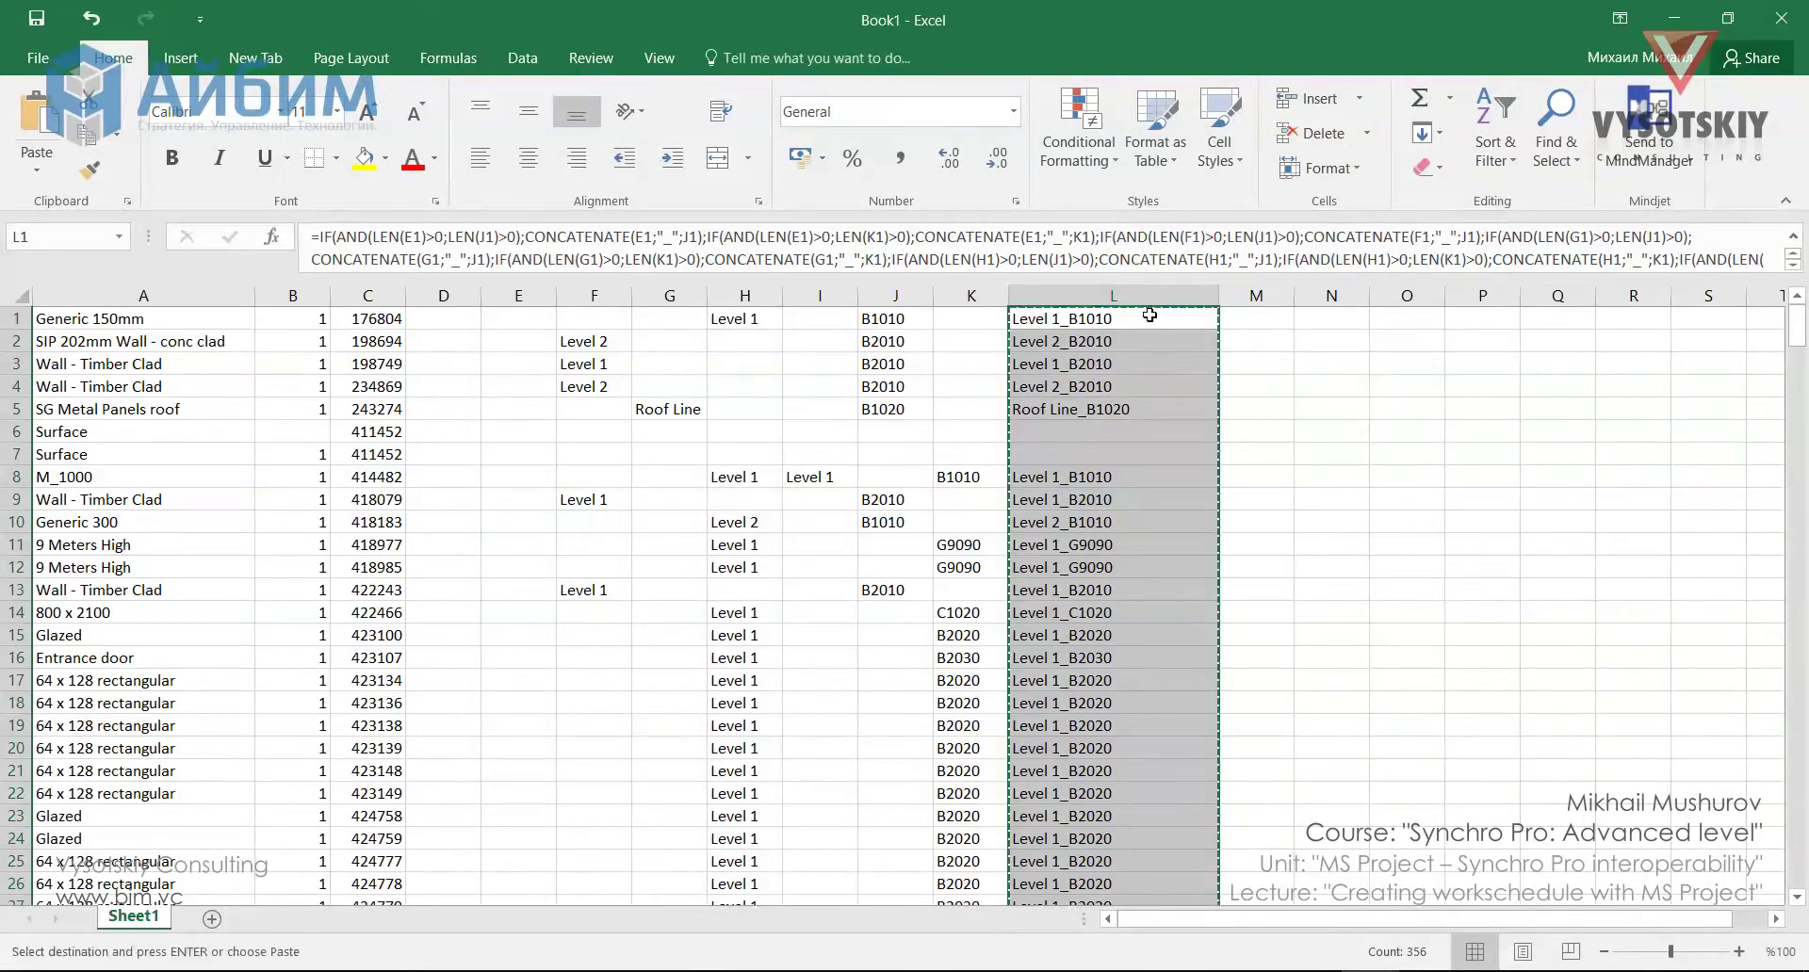
- Paste the copied level–code keys into column O as values only
{"action": "left_click", "coordinate": [1384, 322]}
{"action": "key", "text": "ctrl+v"}
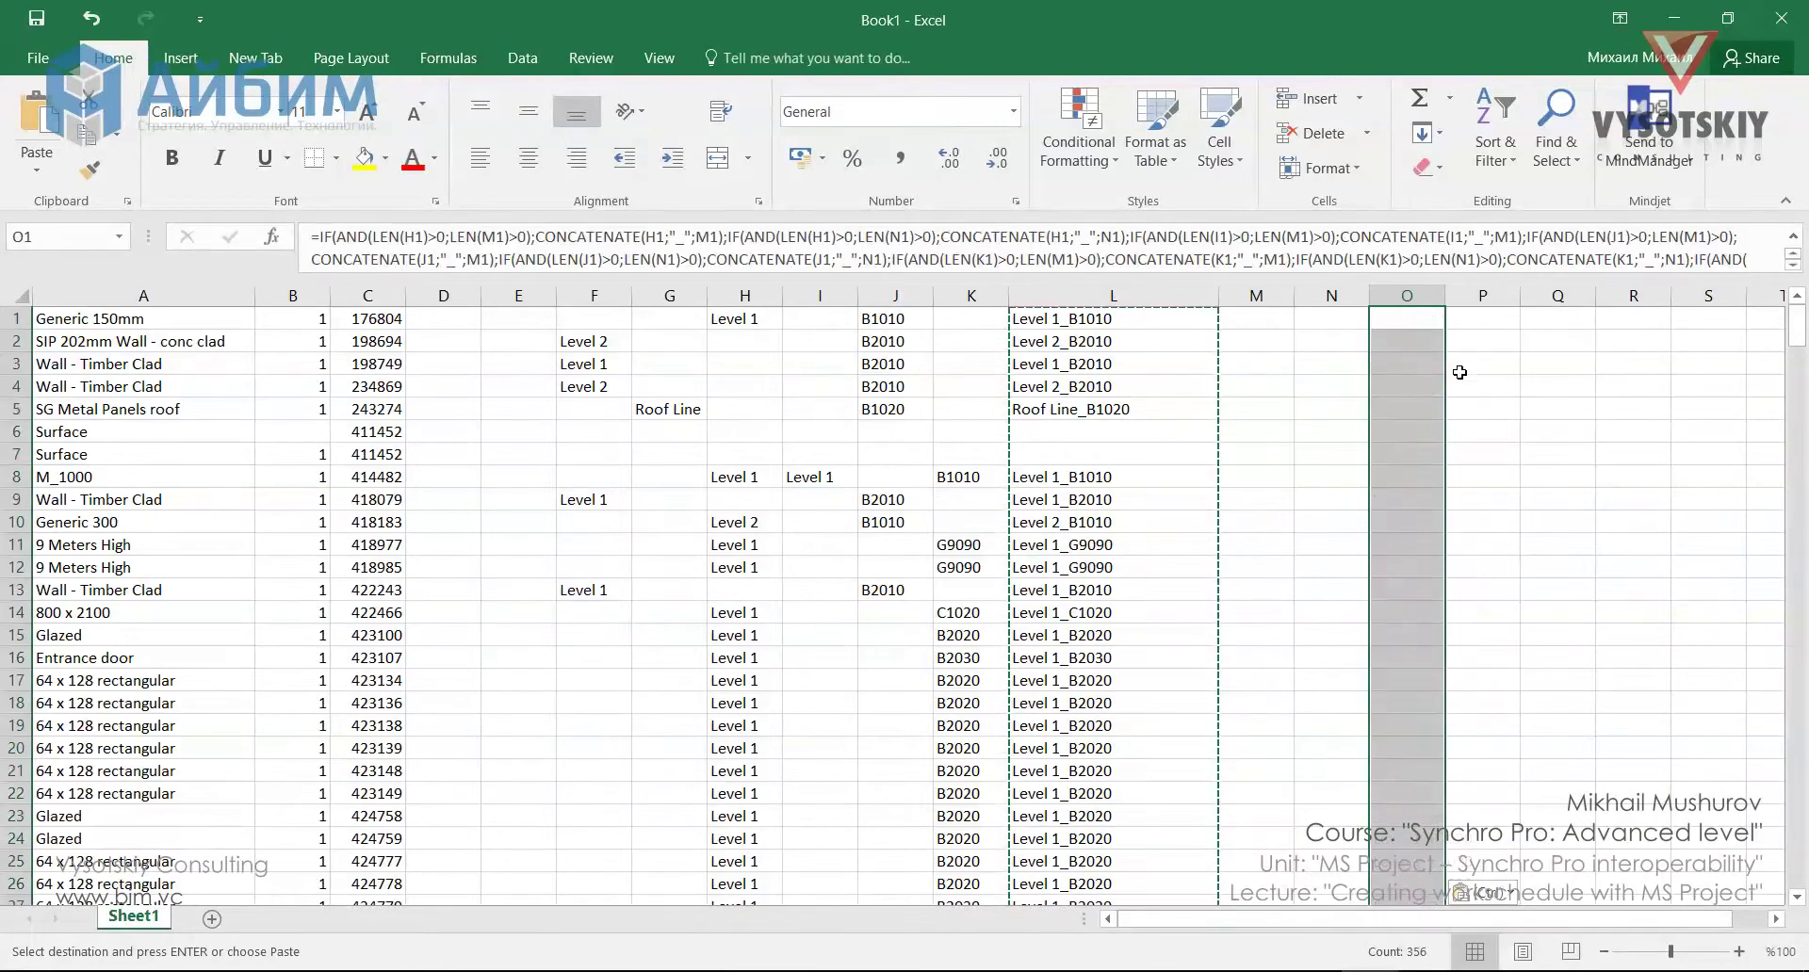
{"action": "left_click", "coordinate": [1479, 892]}
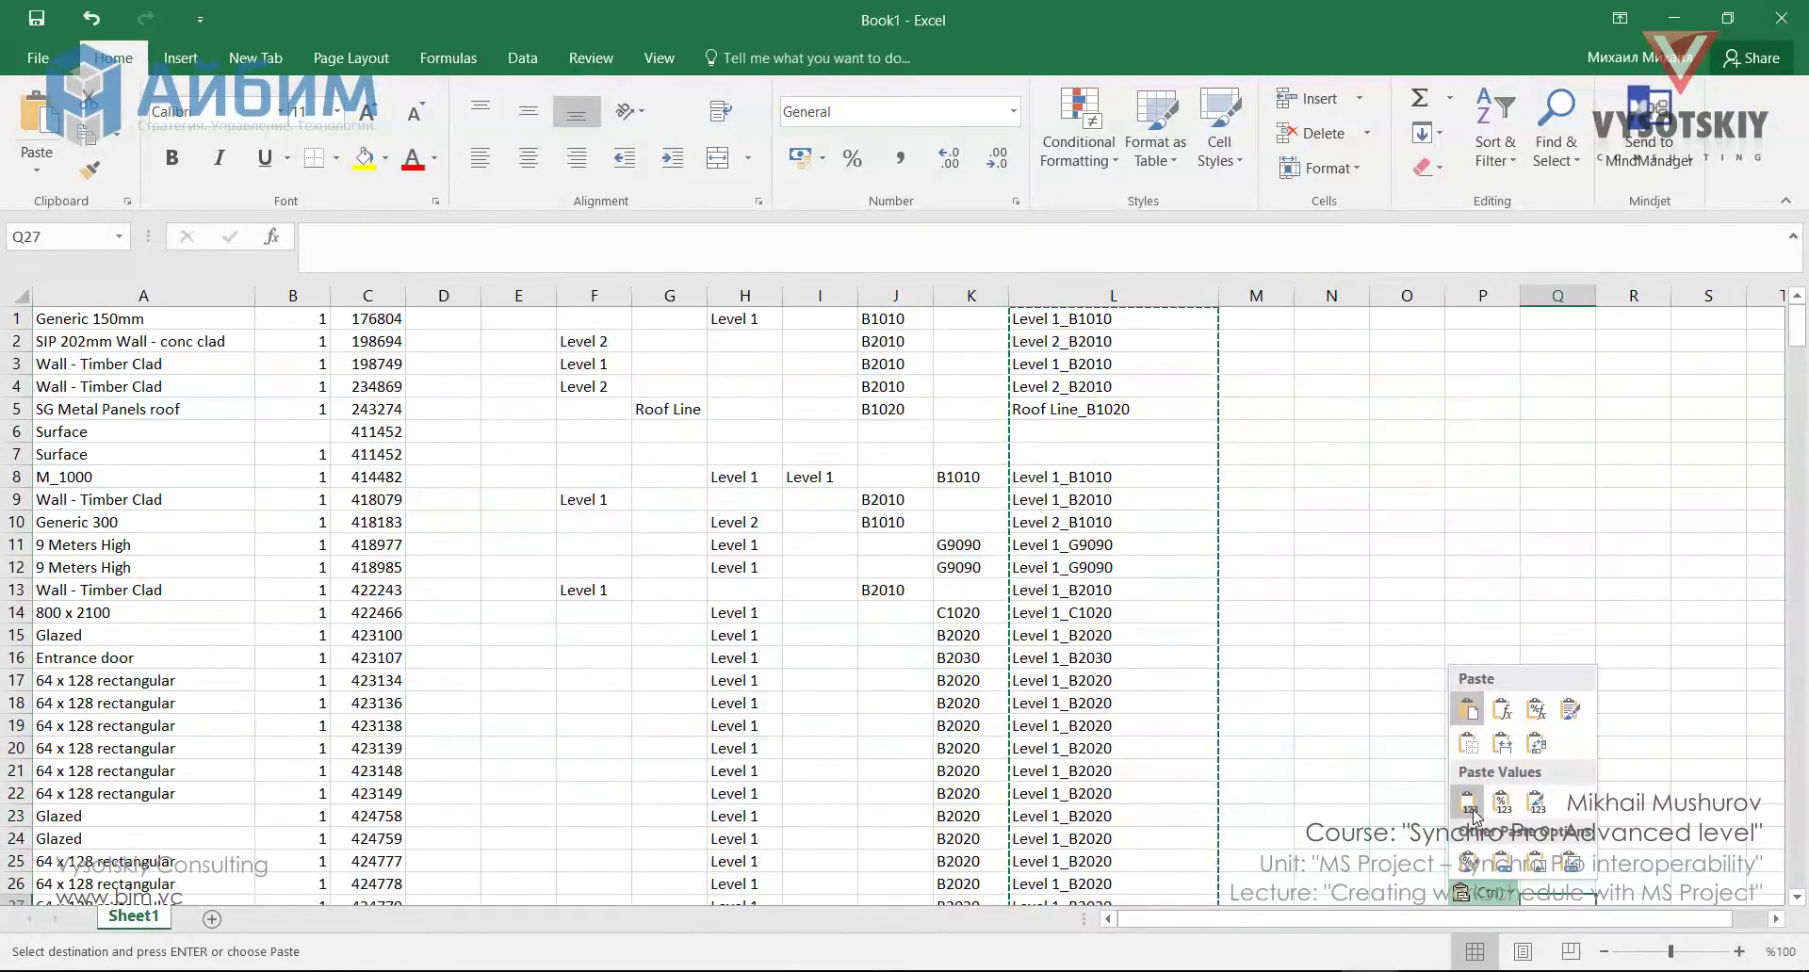
{"action": "left_click", "coordinate": [1472, 801]}
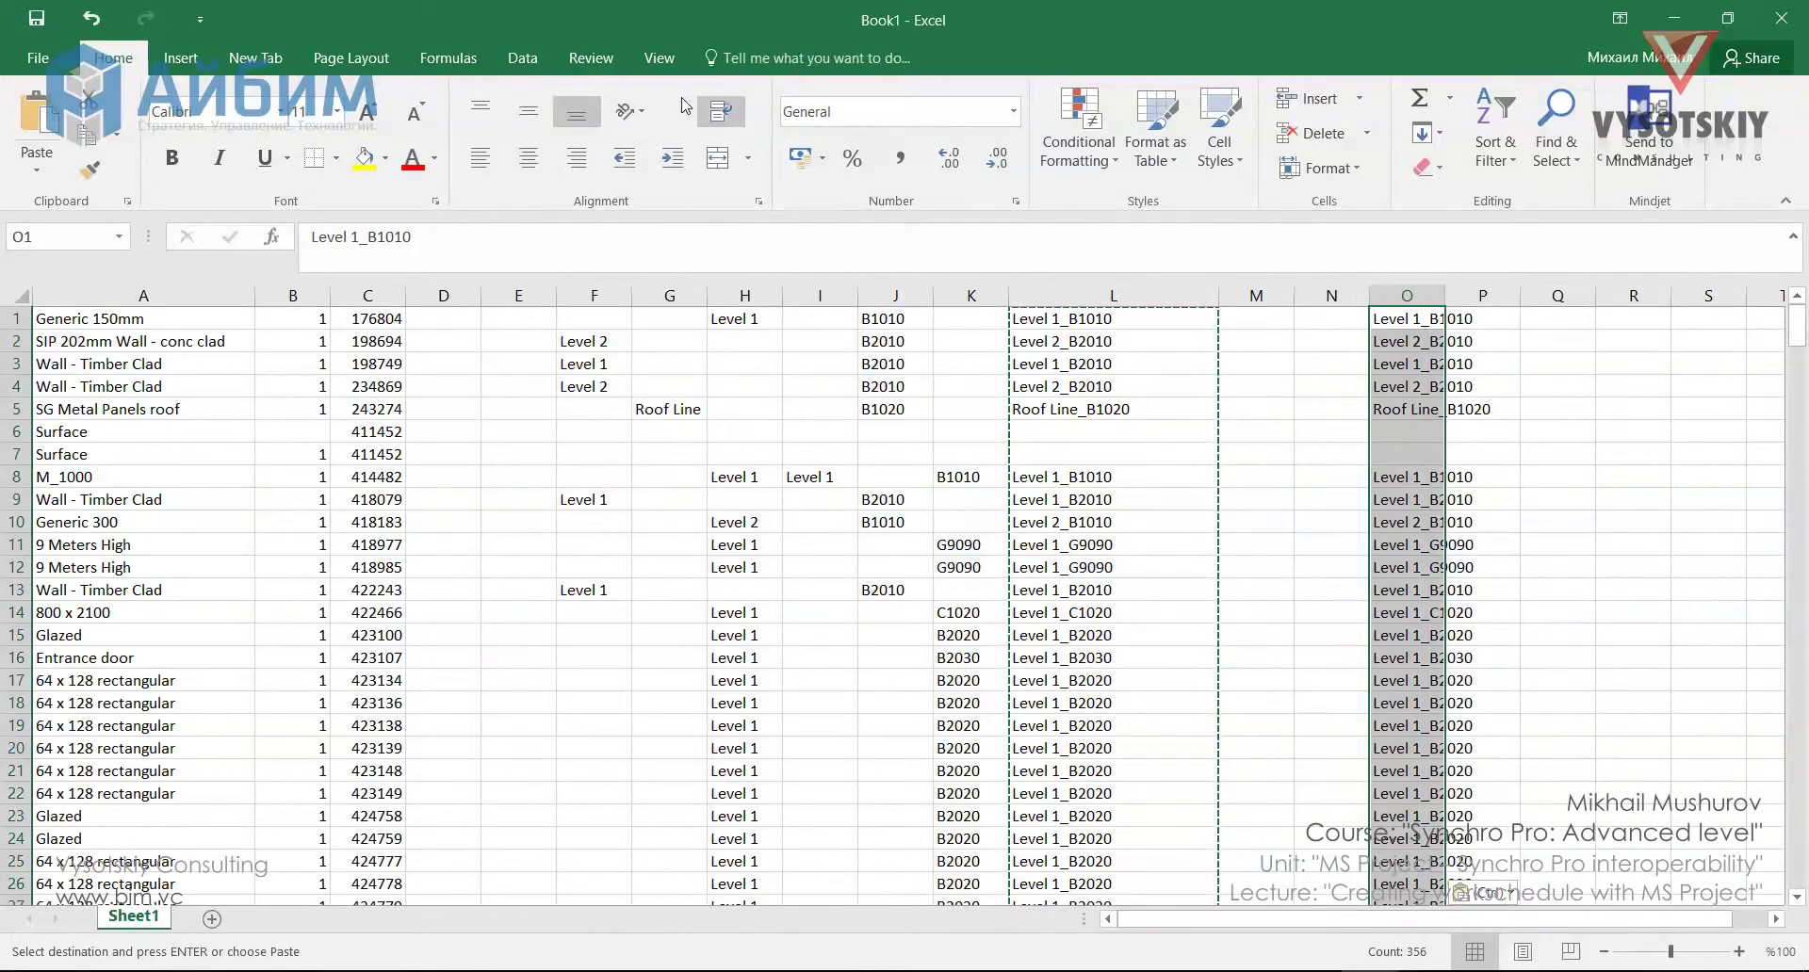
- Remove duplicate entries from column O with Data > Remove Duplicates
{"action": "left_click", "coordinate": [522, 58]}
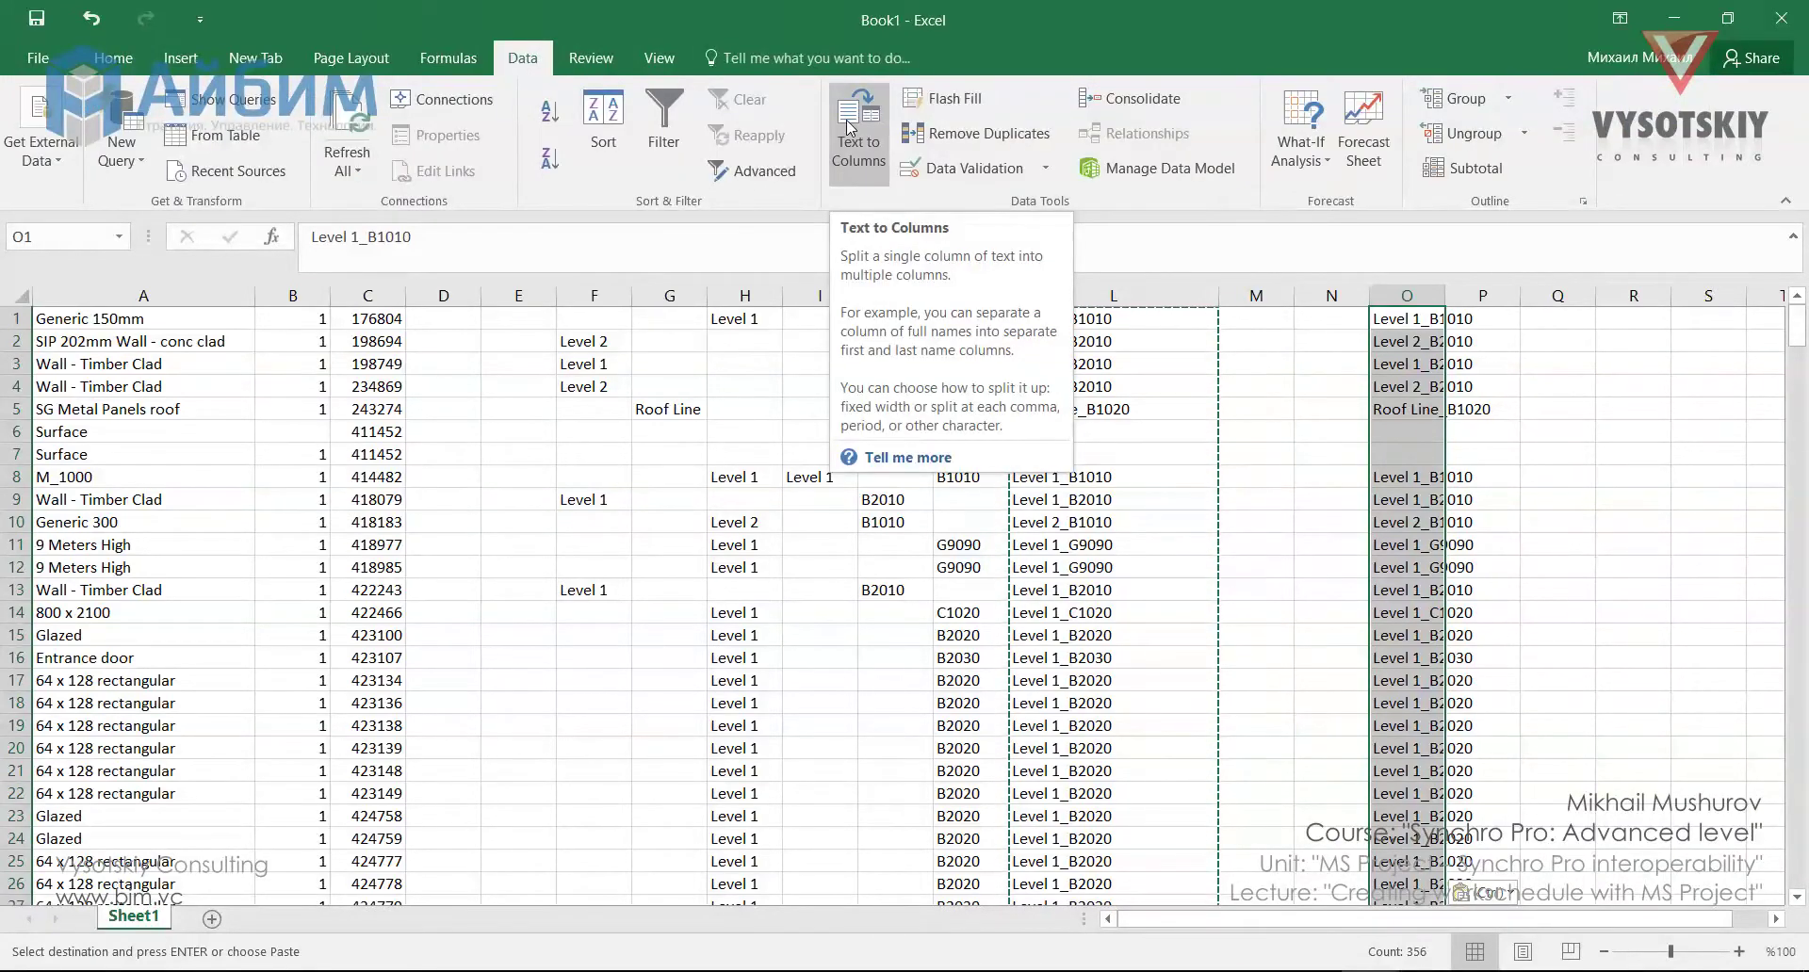
{"action": "left_click", "coordinate": [931, 136]}
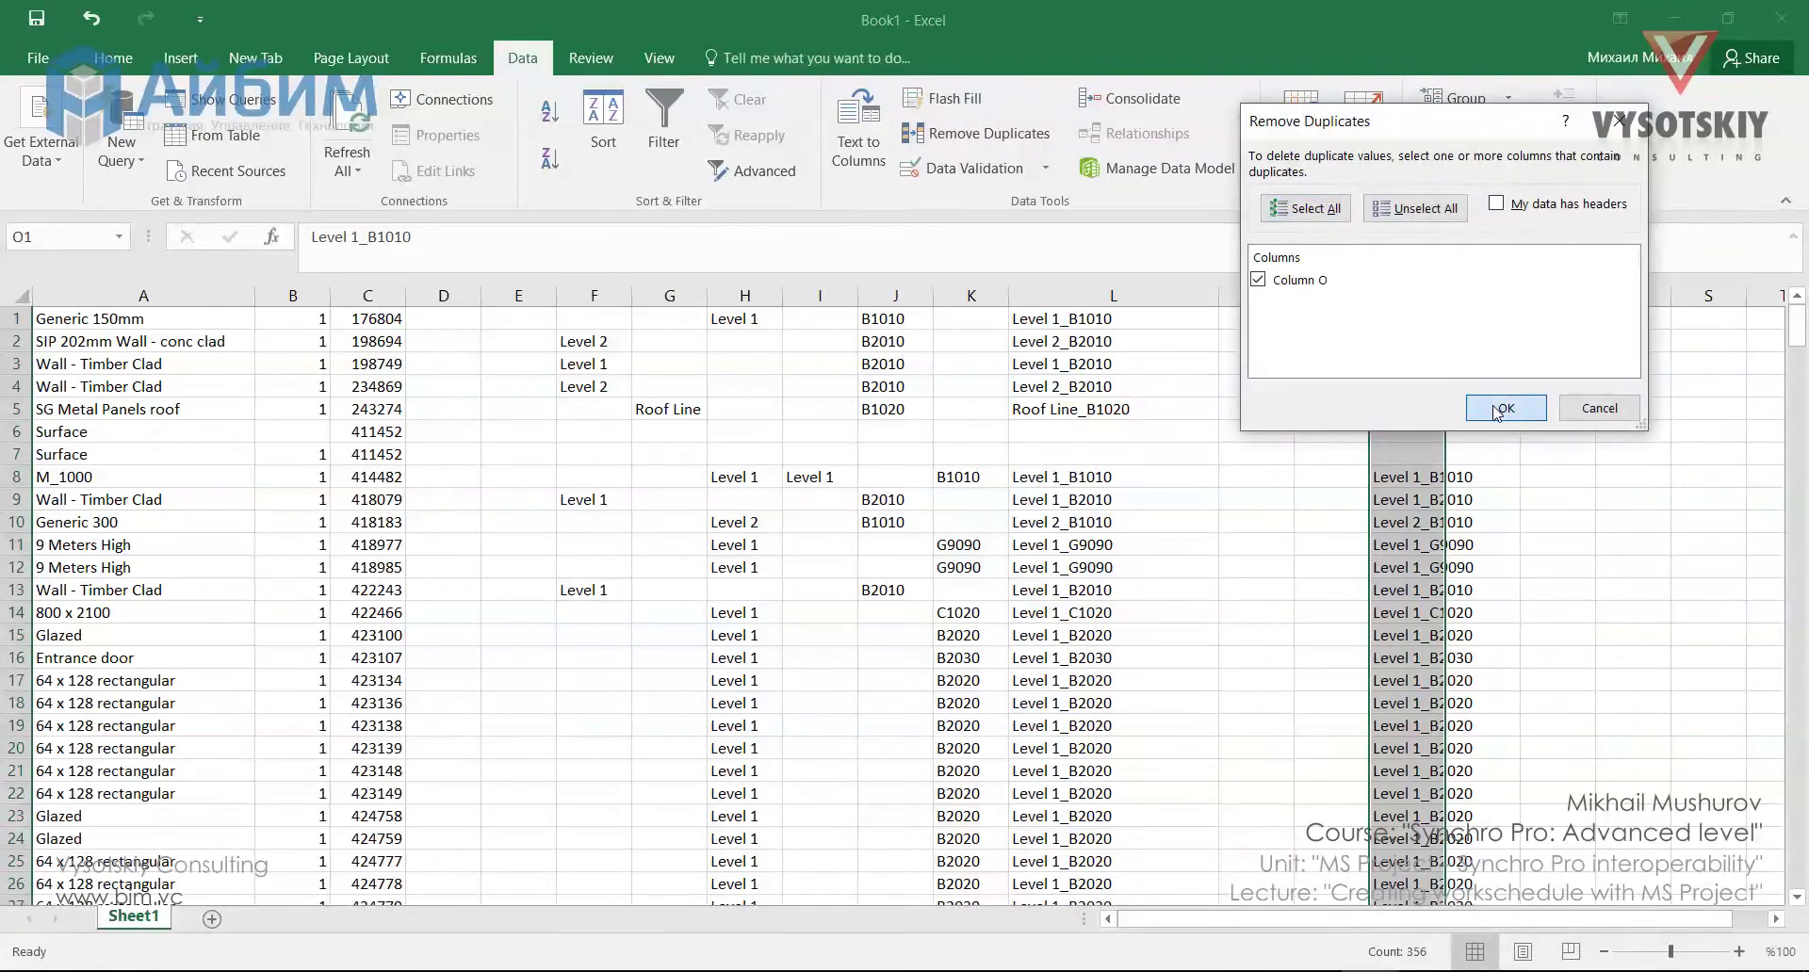
{"action": "left_click", "coordinate": [1502, 407]}
{"action": "key", "text": "Return"}
- Move the entries below blank cell O5 up to O5 to close the gap
{"action": "left_click", "coordinate": [1414, 408]}
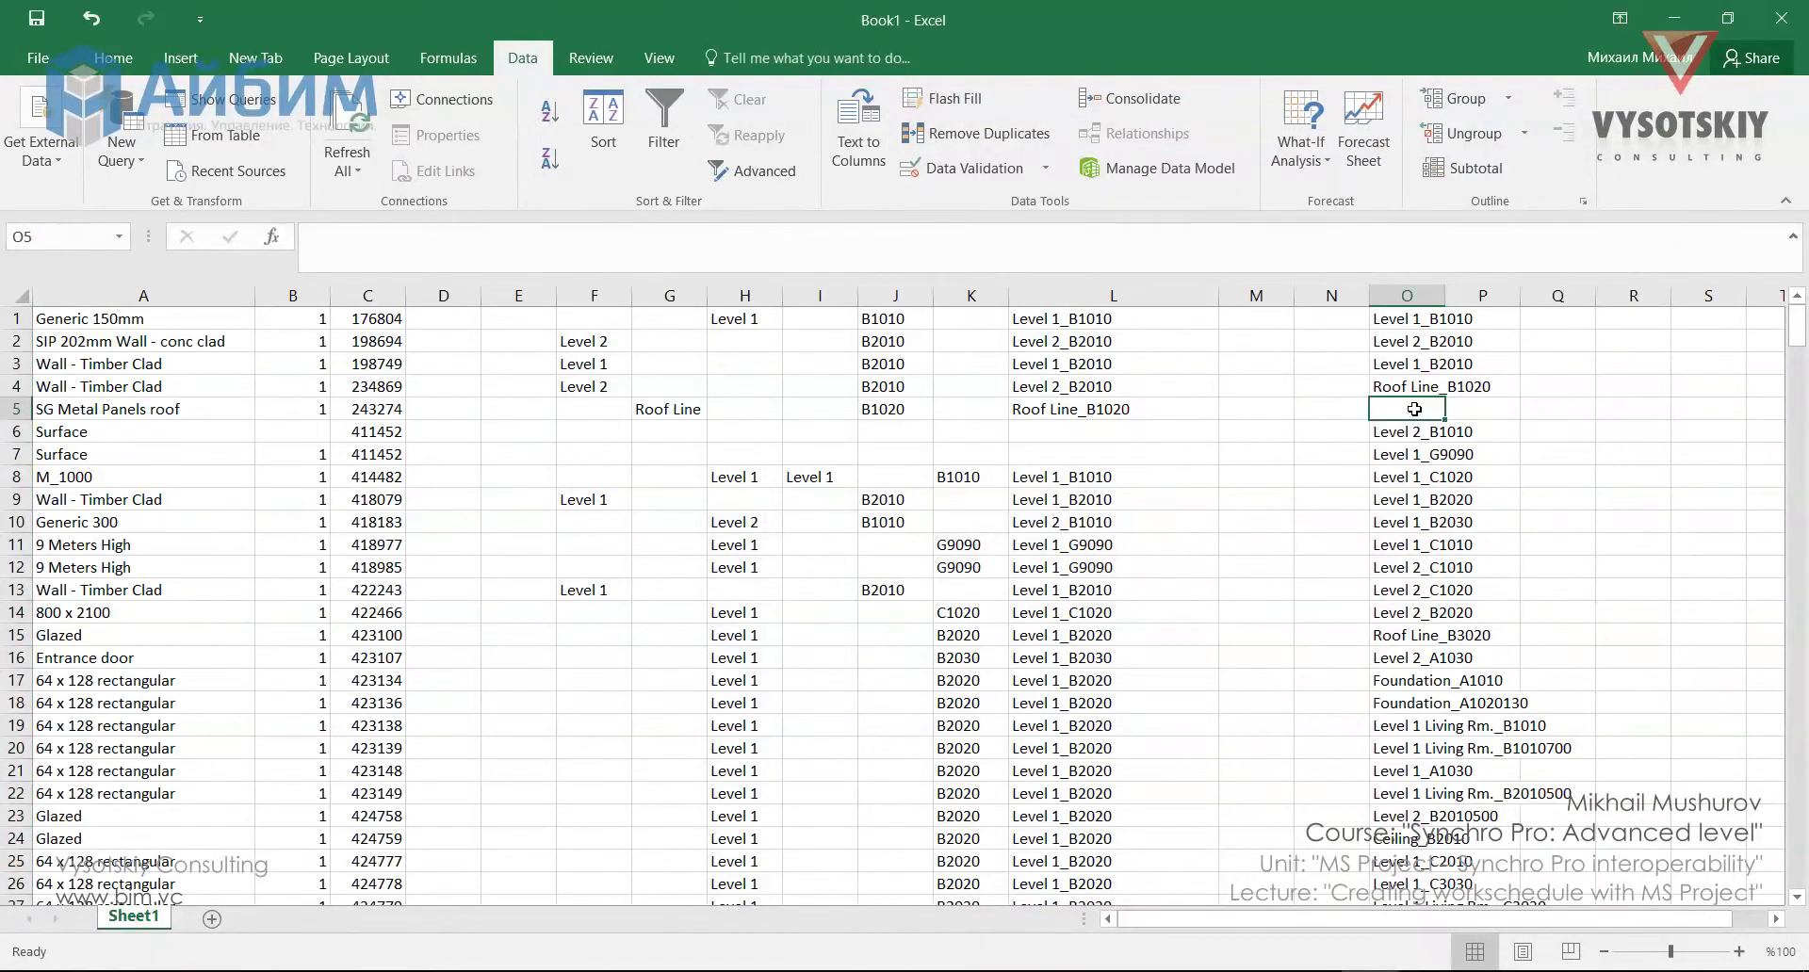
{"action": "left_click", "coordinate": [1409, 431]}
{"action": "scroll", "coordinate": [1409, 431], "scroll_direction": "down", "scroll_amount": 5}
{"action": "key", "text": "ctrl+shift+Down"}
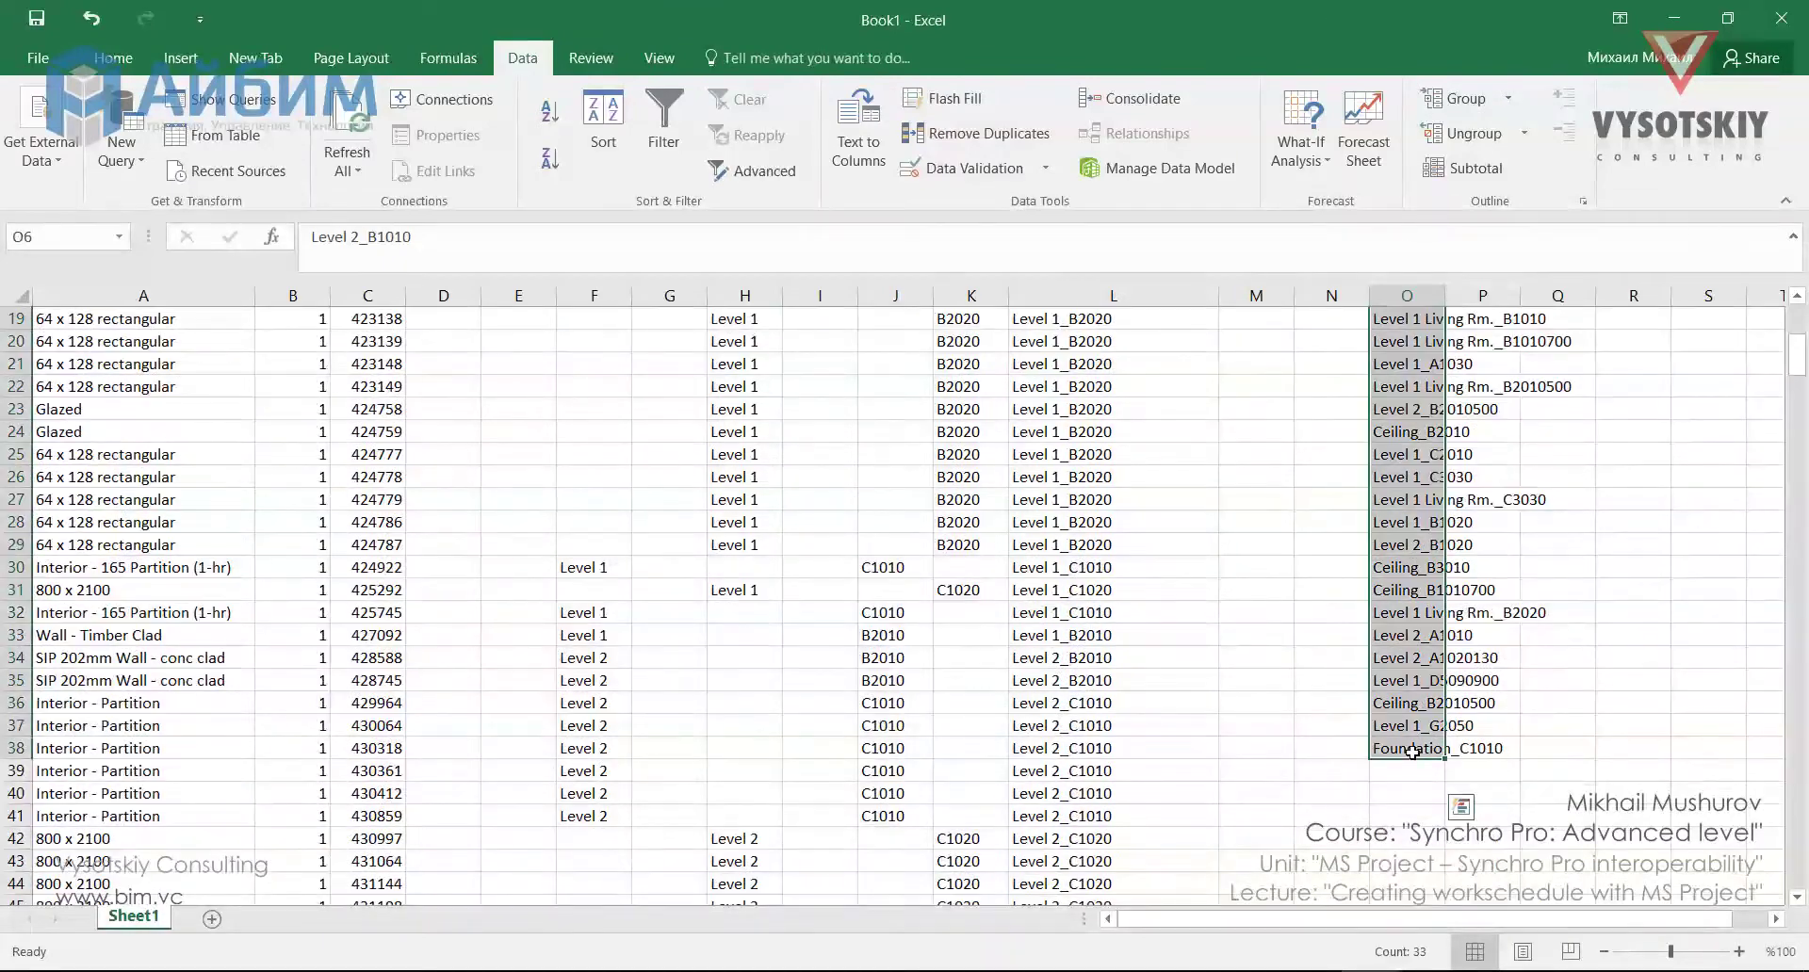
{"action": "key", "text": "ctrl+c"}
{"action": "scroll", "coordinate": [1409, 427], "scroll_direction": "up", "scroll_amount": 5}
{"action": "left_click", "coordinate": [1409, 409]}
{"action": "key", "text": "ctrl+v"}
{"action": "left_click", "coordinate": [1418, 321]}
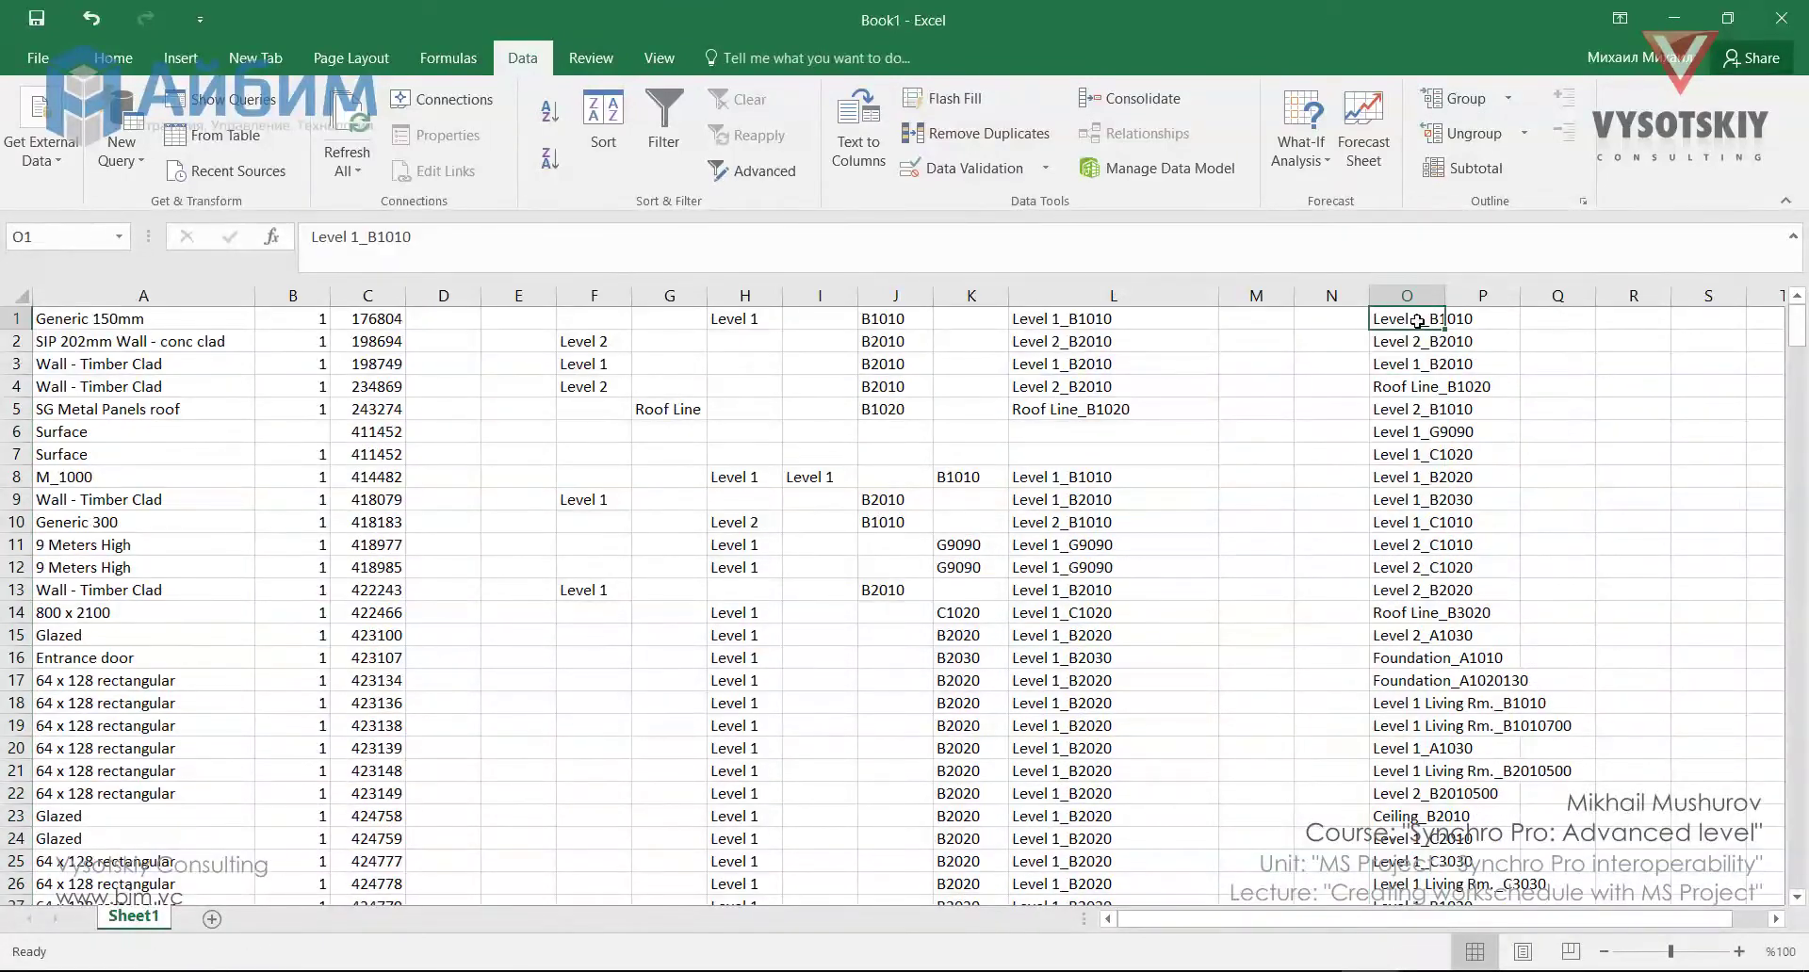
{"action": "left_click_drag", "start_coordinate": [1519, 928], "coordinate": [1550, 927]}
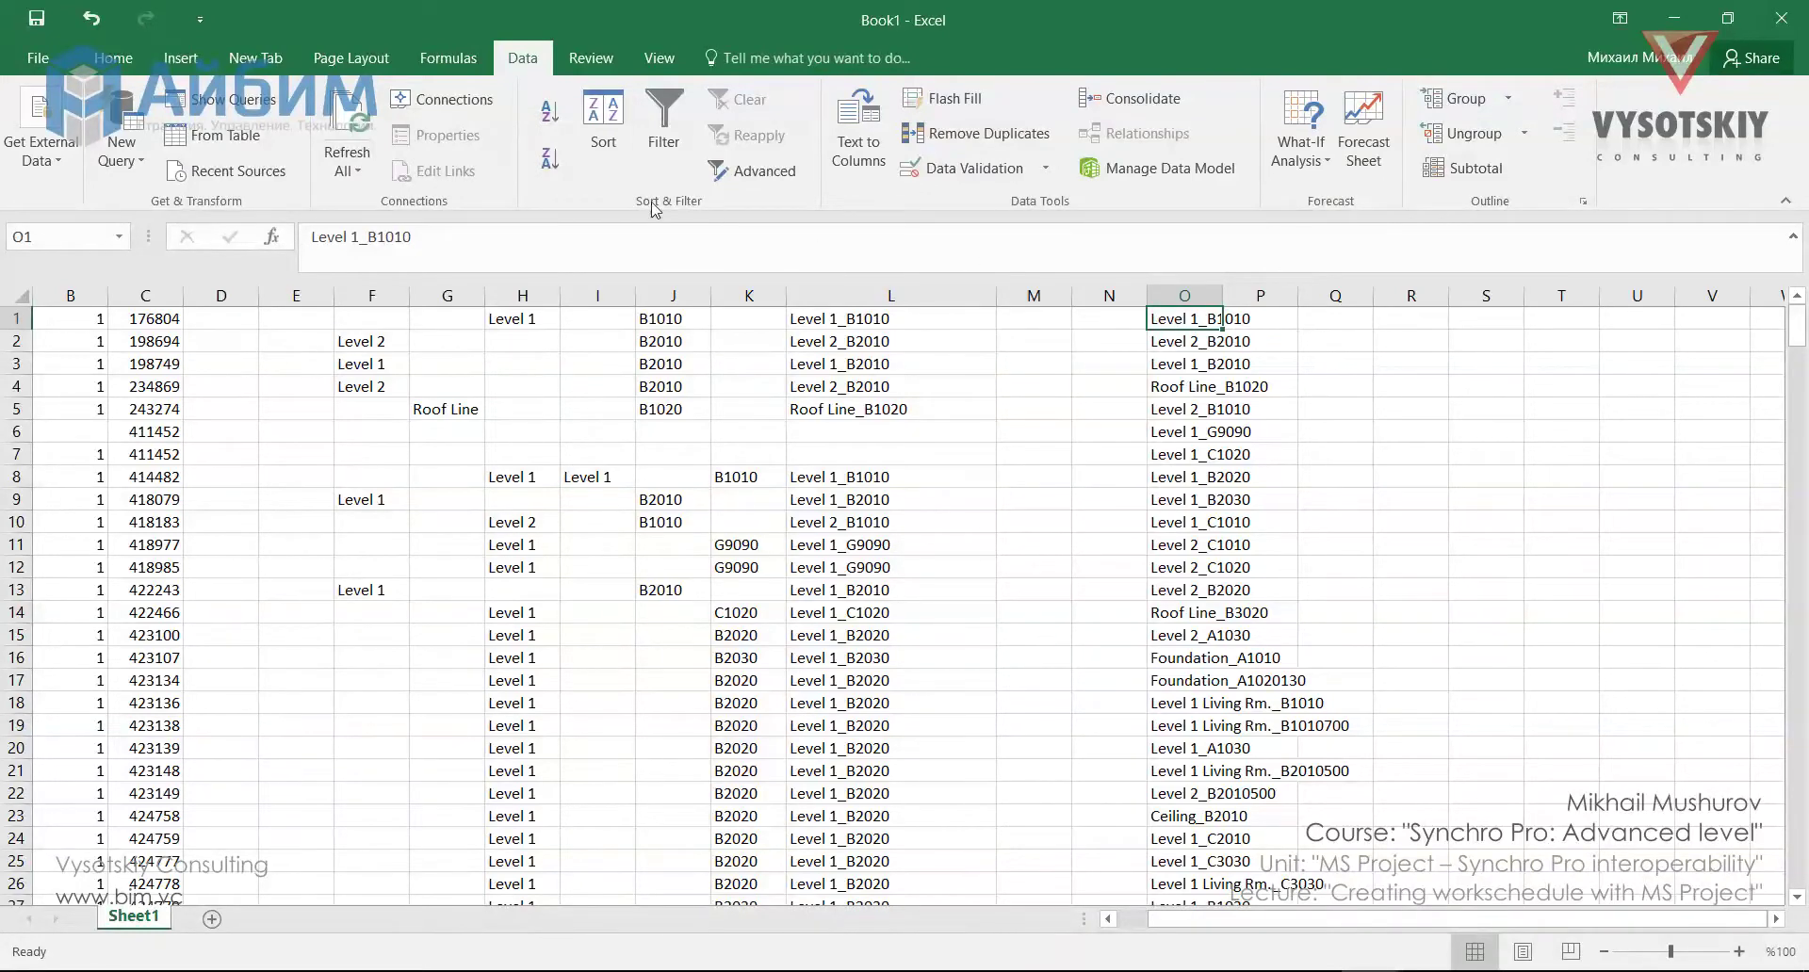
- Run Text to Columns on the column O keys as delimited, splitting on '_' instead of tab
{"action": "scroll", "coordinate": [1208, 656], "scroll_direction": "down", "scroll_amount": 6}
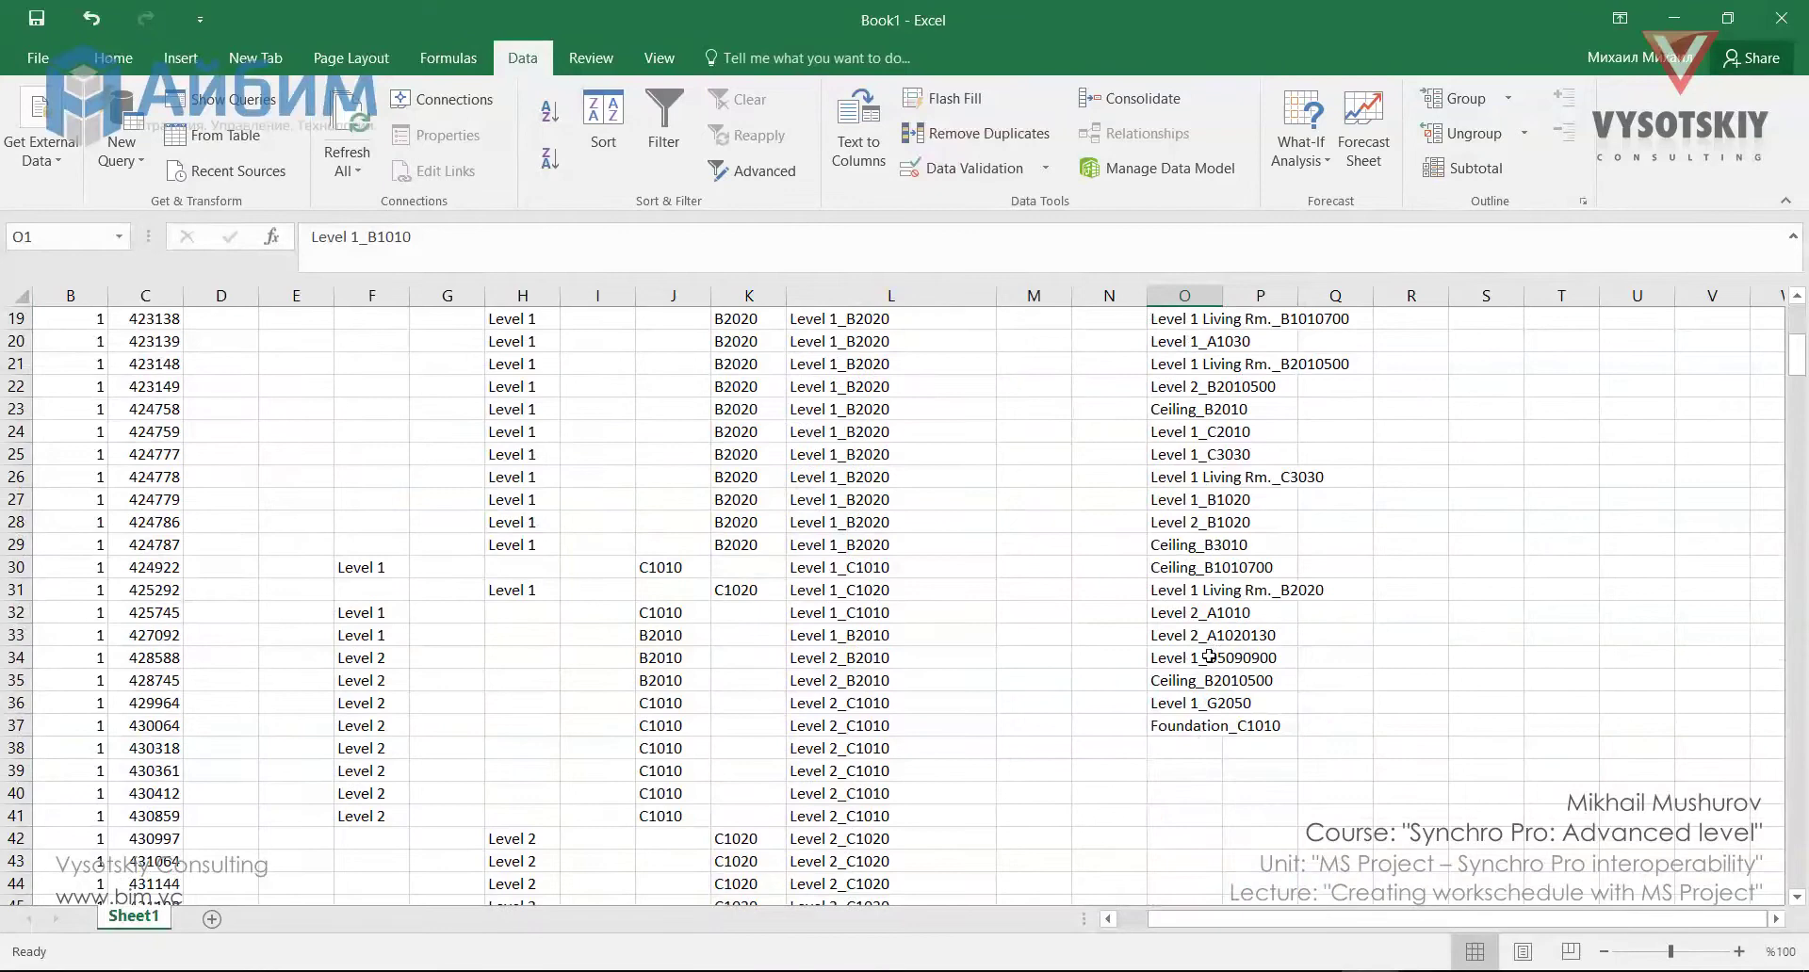
{"action": "left_click", "coordinate": [1183, 725], "text": "shift"}
{"action": "scroll", "coordinate": [1183, 725], "scroll_direction": "up", "scroll_amount": 6}
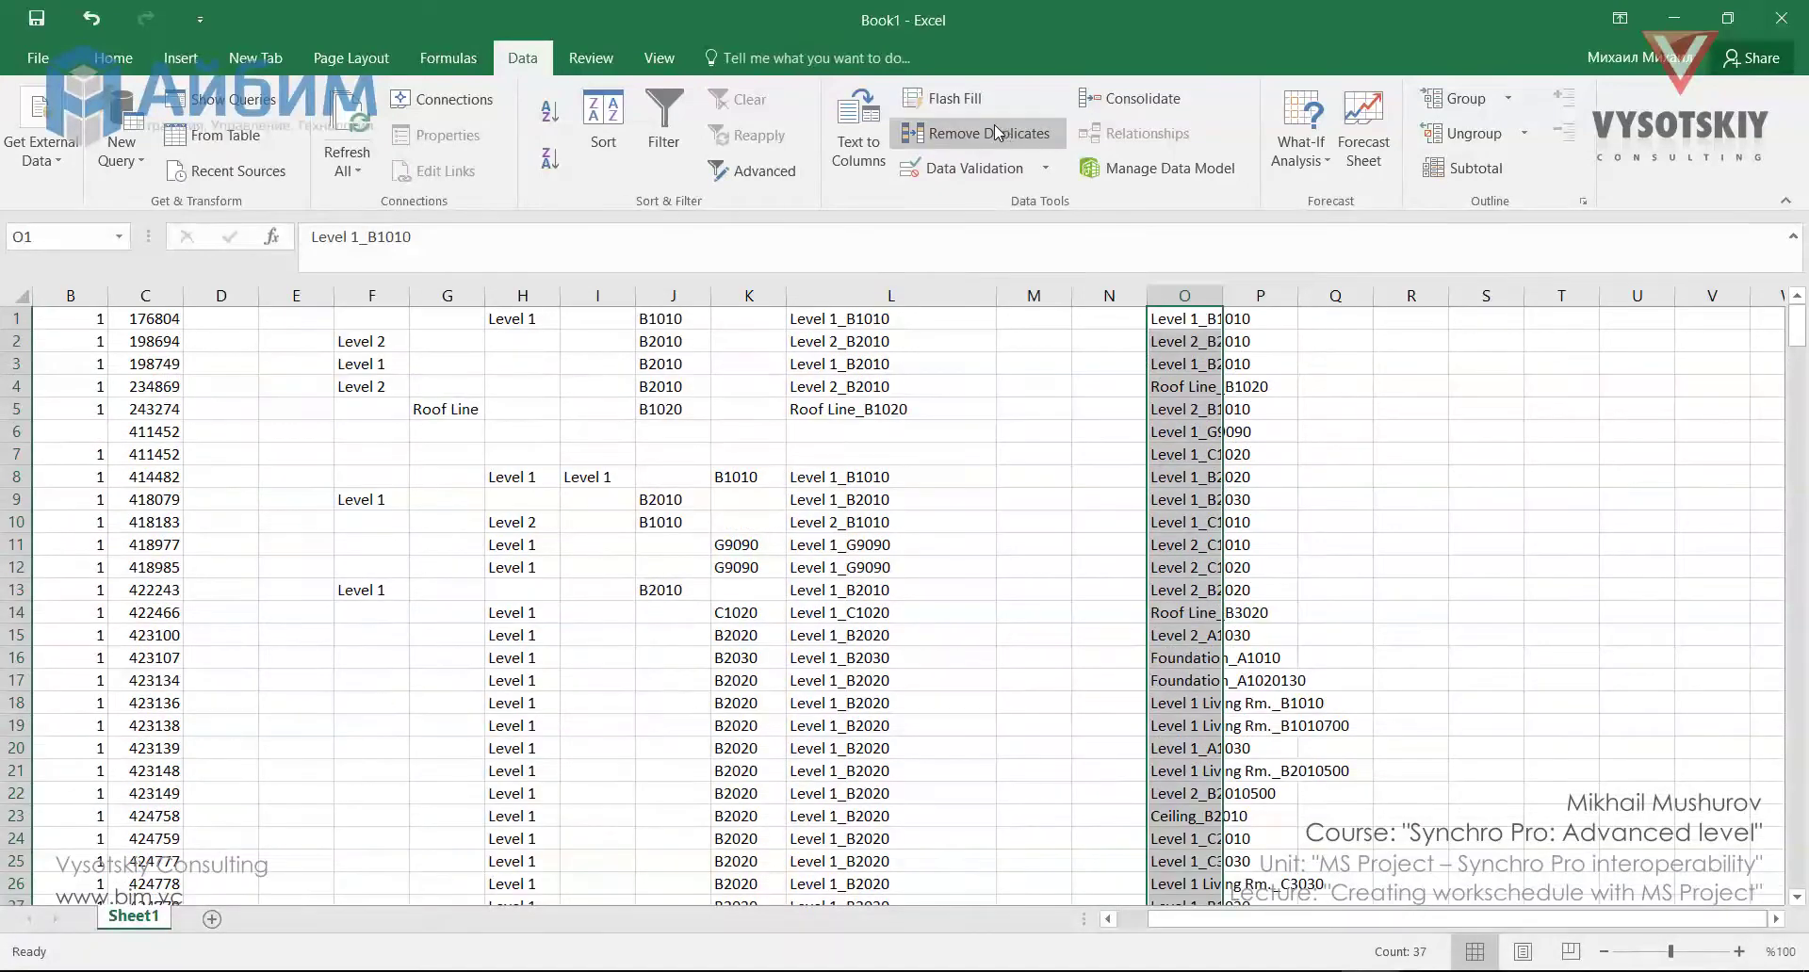
{"action": "left_click", "coordinate": [874, 140]}
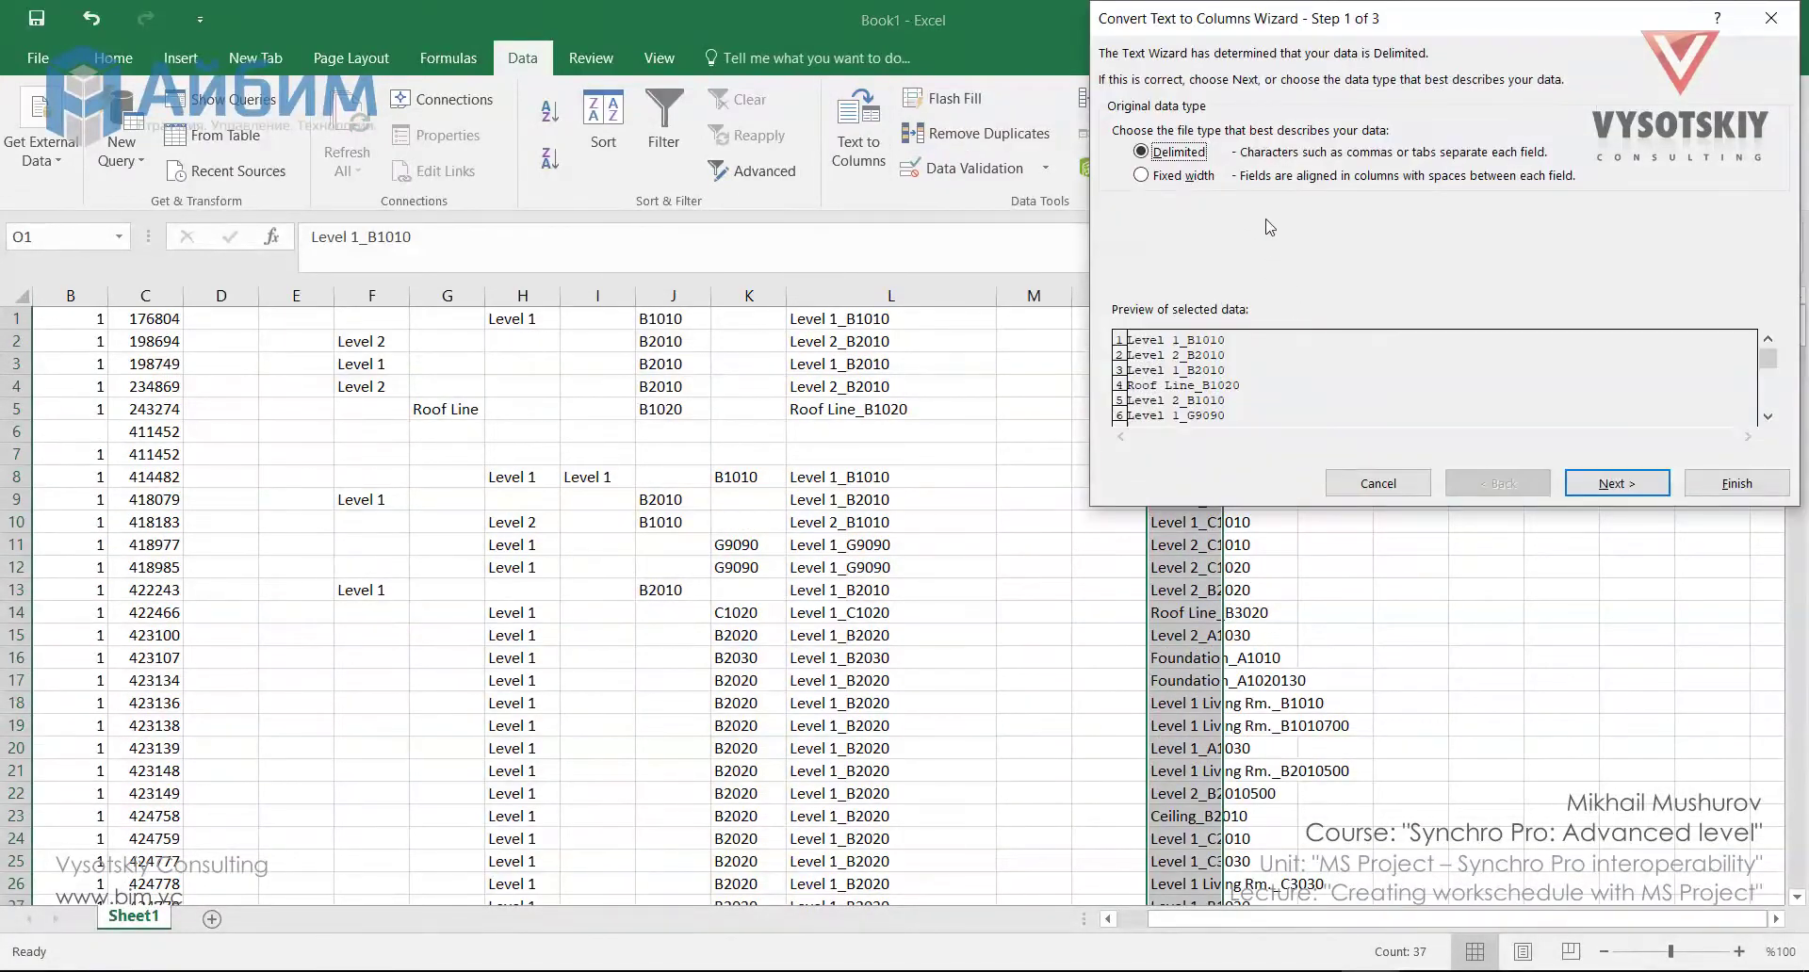
{"action": "left_click", "coordinate": [1583, 476]}
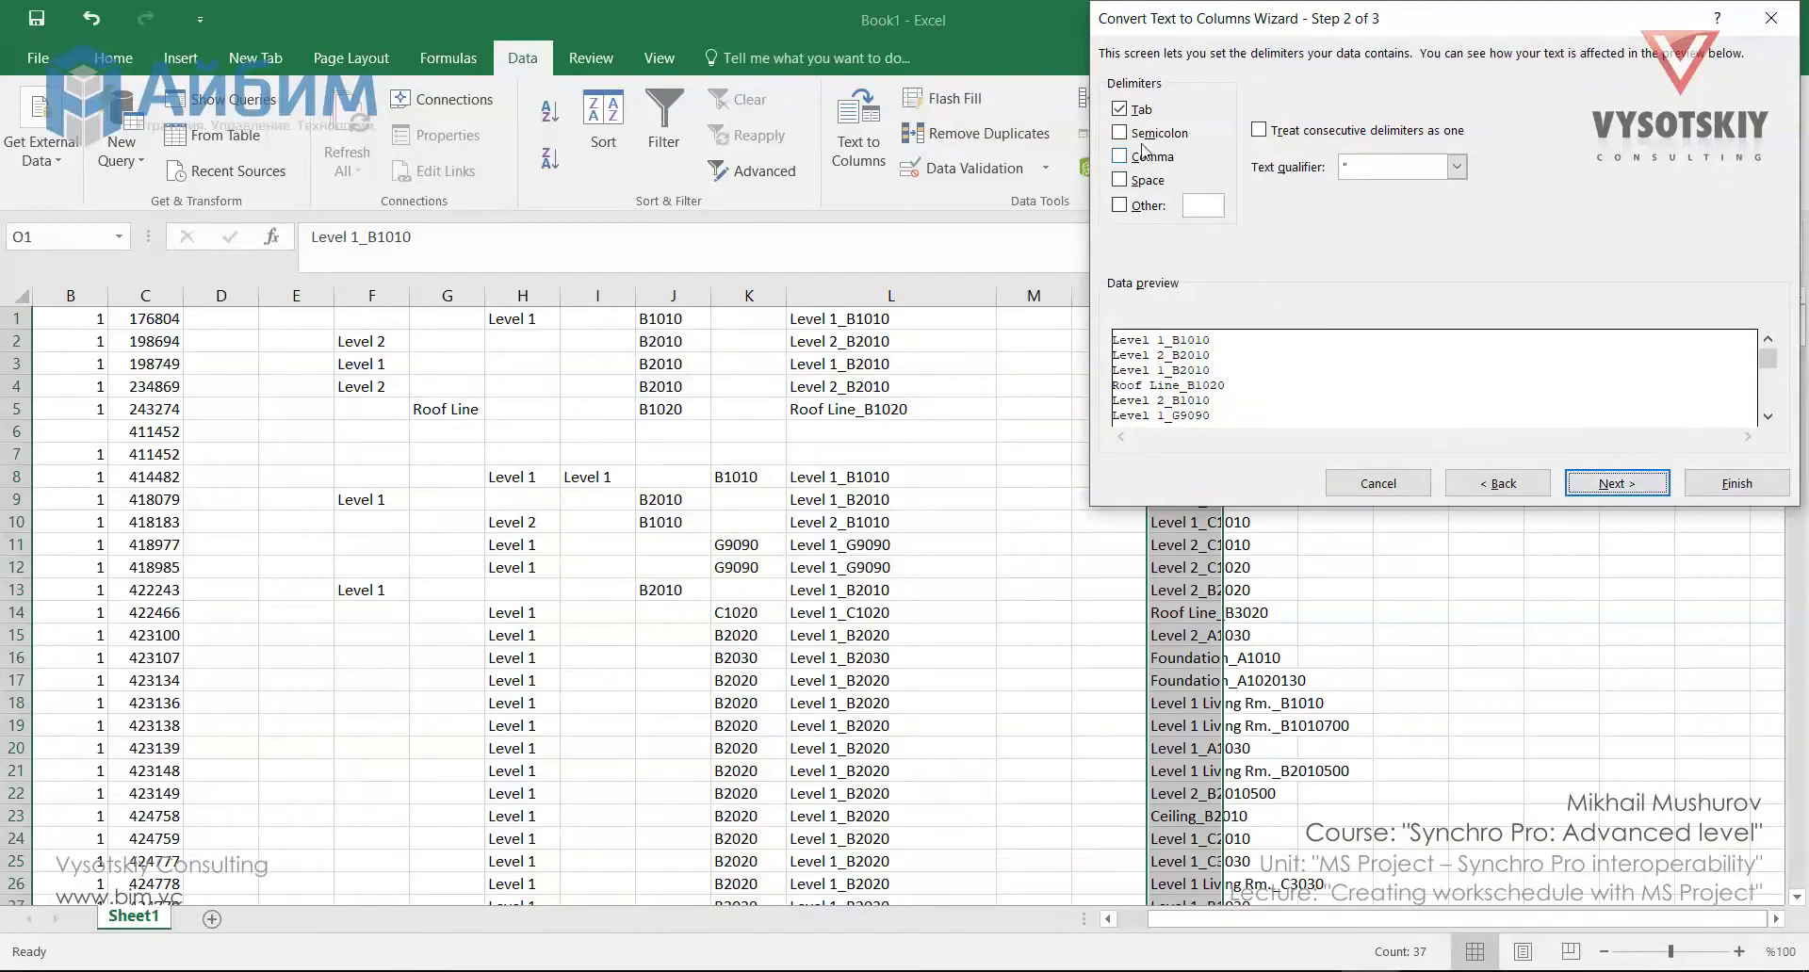
{"action": "left_click", "coordinate": [1120, 110]}
{"action": "left_click", "coordinate": [1198, 209]}
{"action": "left_click", "coordinate": [1203, 191]}
{"action": "type", "text": "_"}
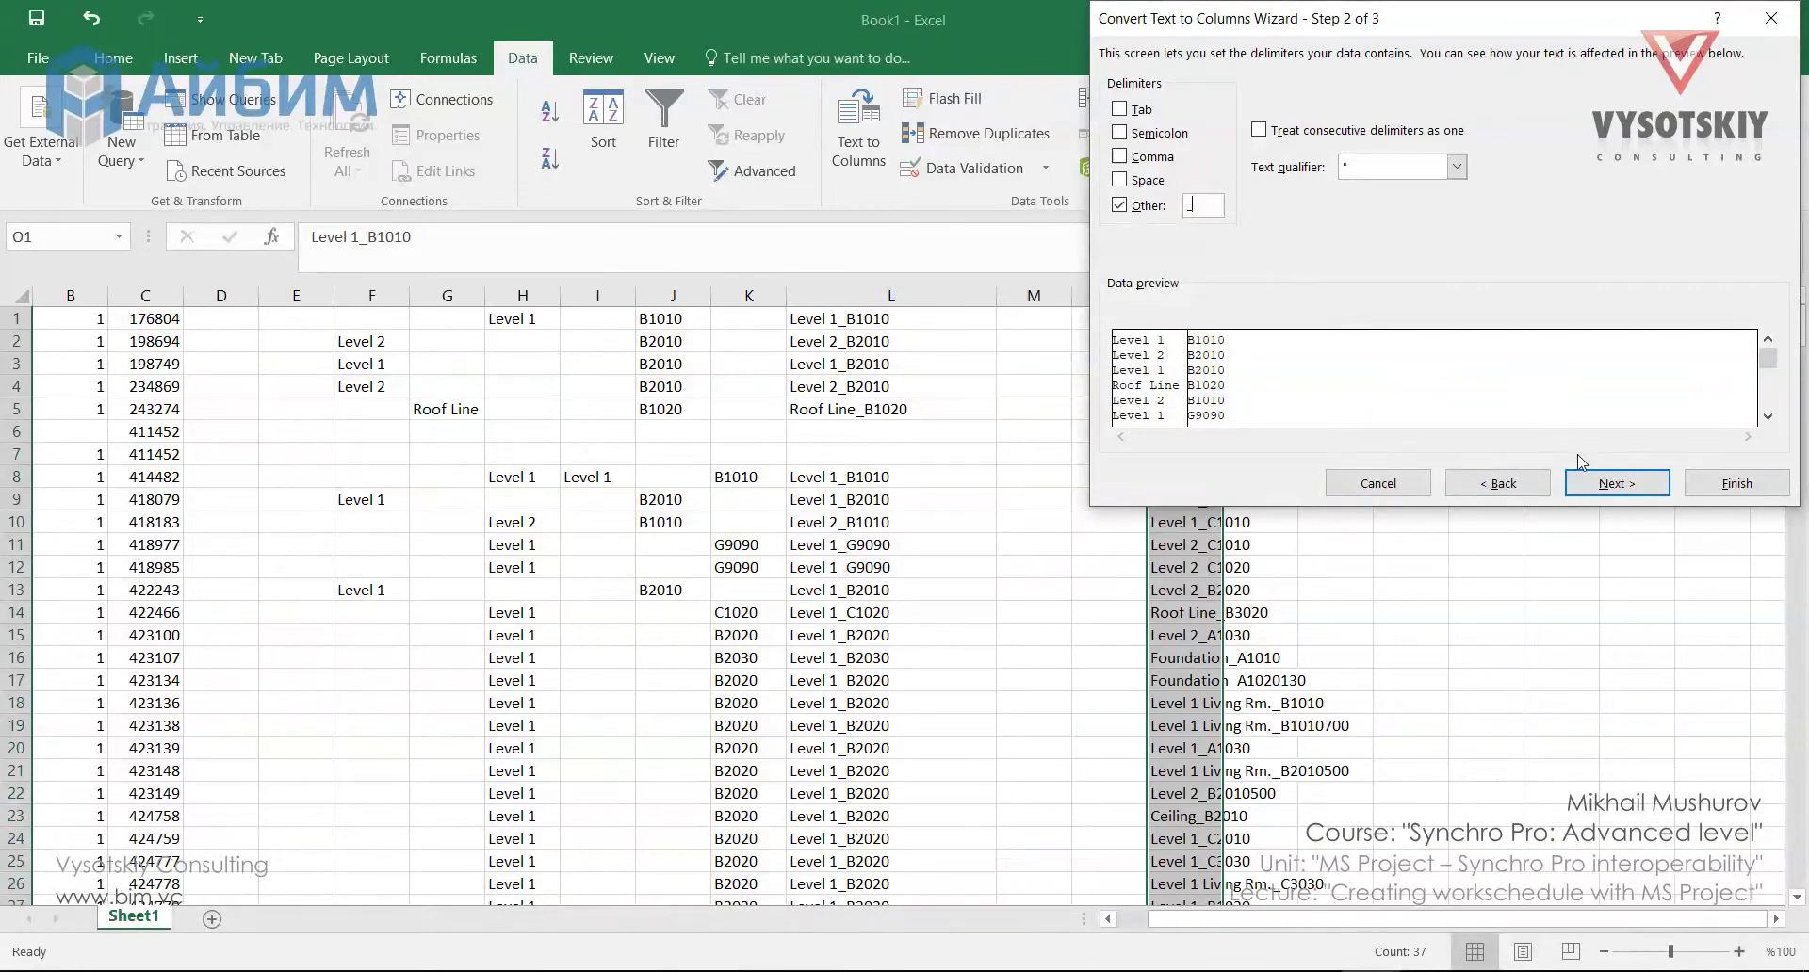
{"action": "left_click", "coordinate": [1606, 483]}
- Finish the split and insert empty columns after the levels and before the assembly codes
{"action": "left_click", "coordinate": [1736, 483]}
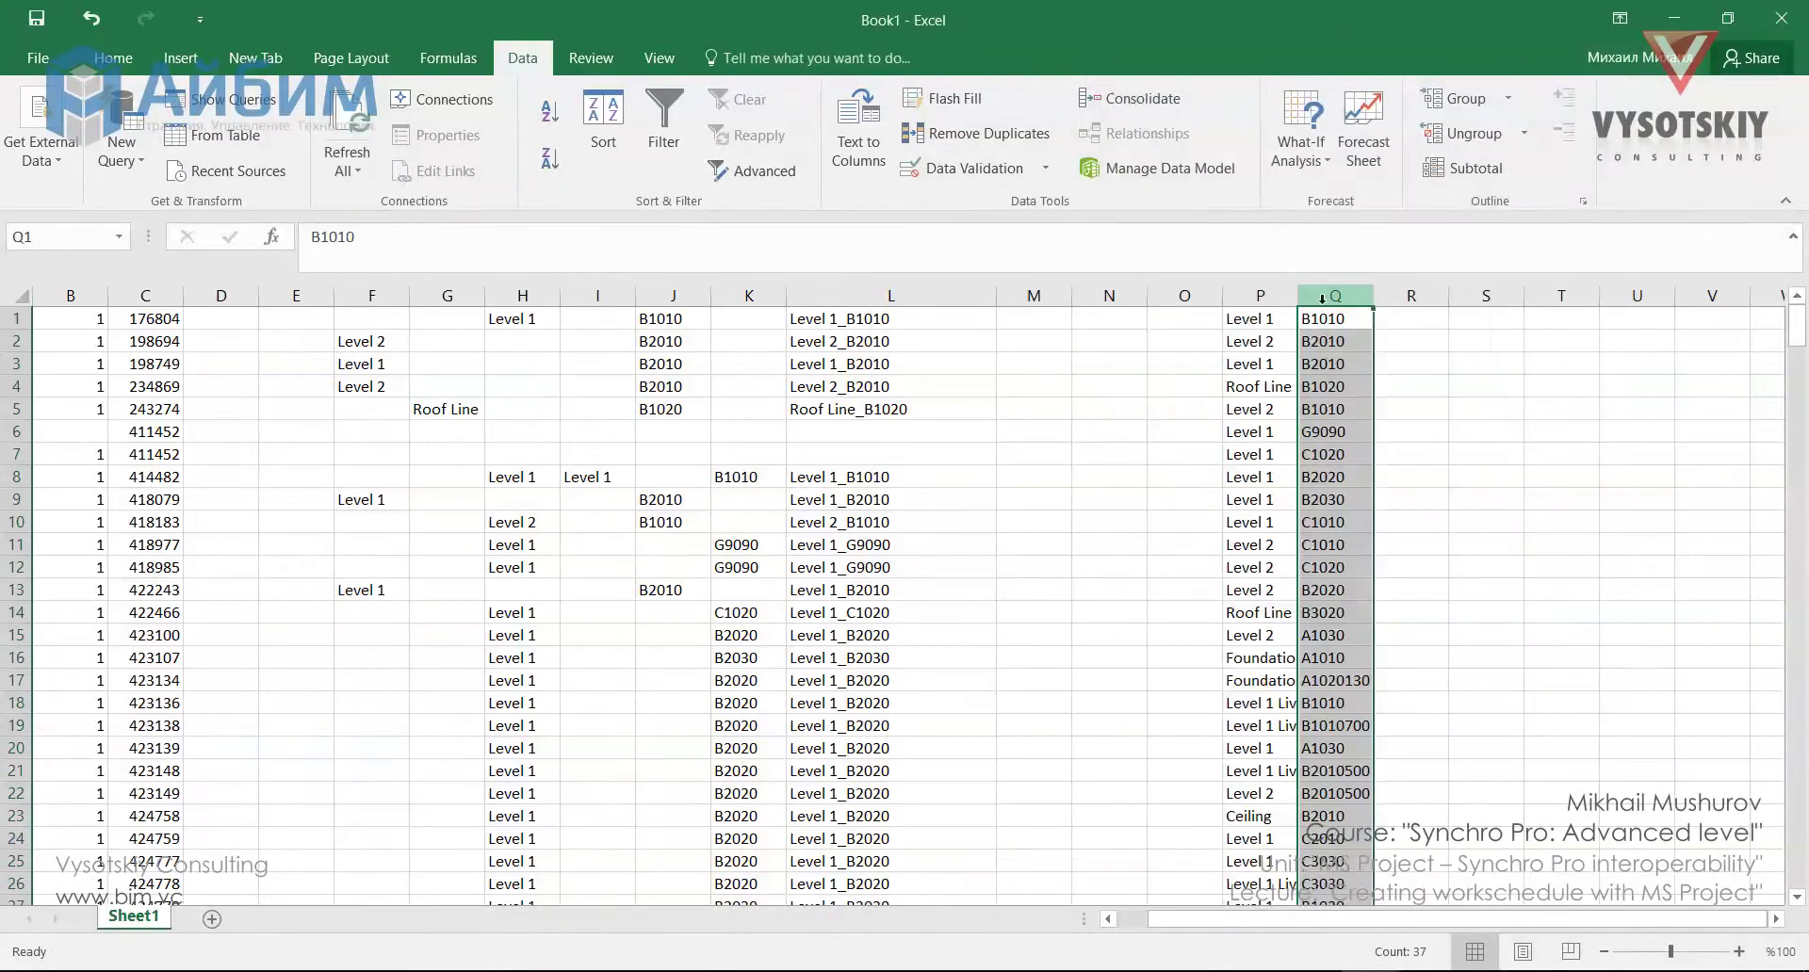
{"action": "right_click", "coordinate": [1335, 296]}
{"action": "left_click", "coordinate": [1376, 468]}
{"action": "left_click", "coordinate": [1410, 296]}
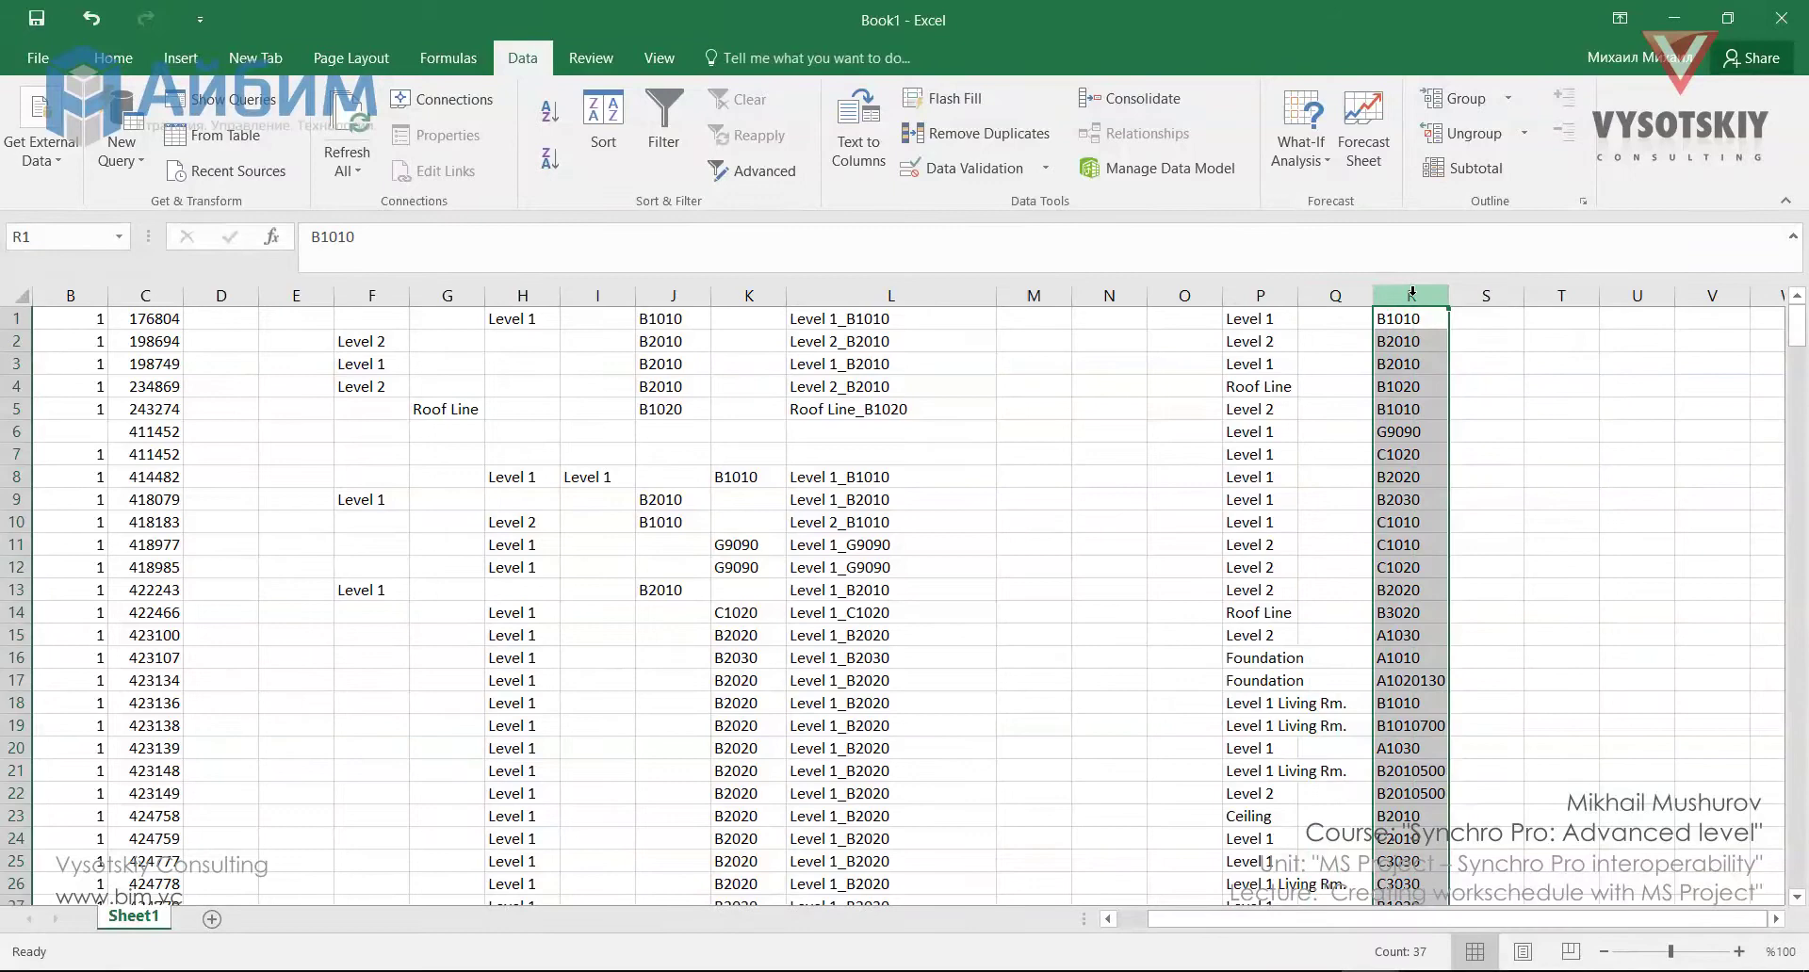
{"action": "right_click", "coordinate": [1411, 296]}
{"action": "left_click", "coordinate": [1492, 467]}
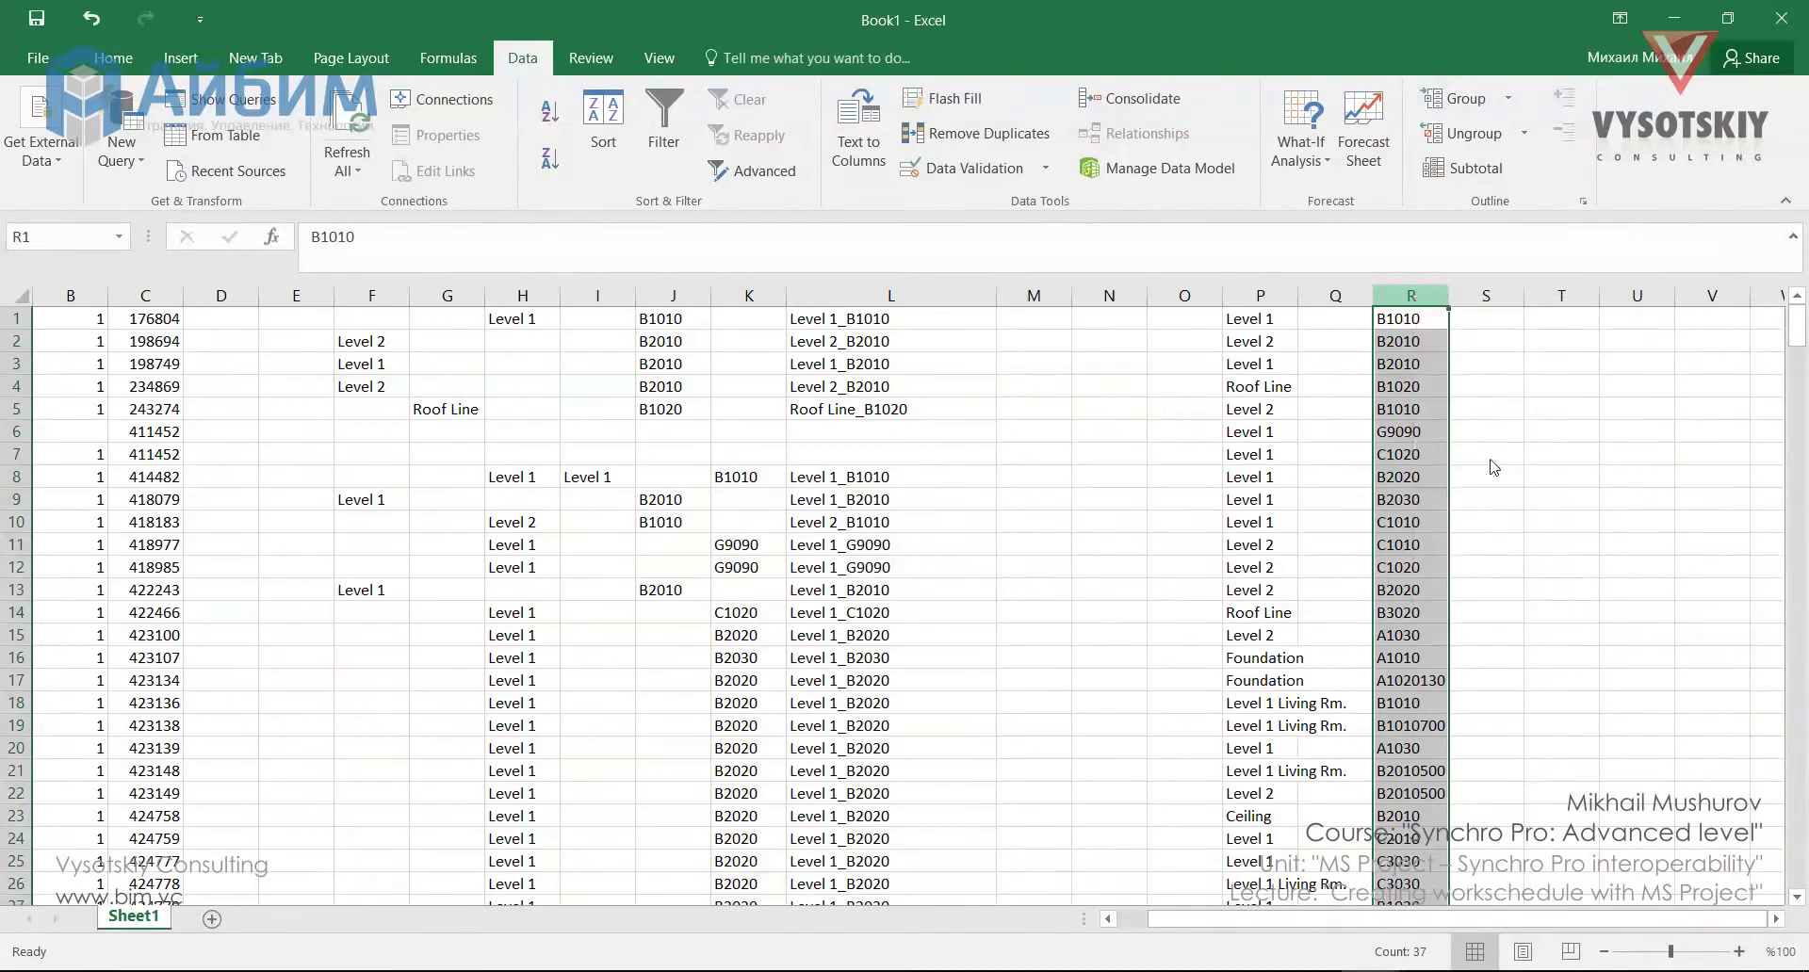
- Remove duplicate levels from column P, leaving 6 unique levels
{"action": "left_click", "coordinate": [1245, 318]}
{"action": "key", "text": "ctrl+shift+Down"}
{"action": "left_click", "coordinate": [974, 133]}
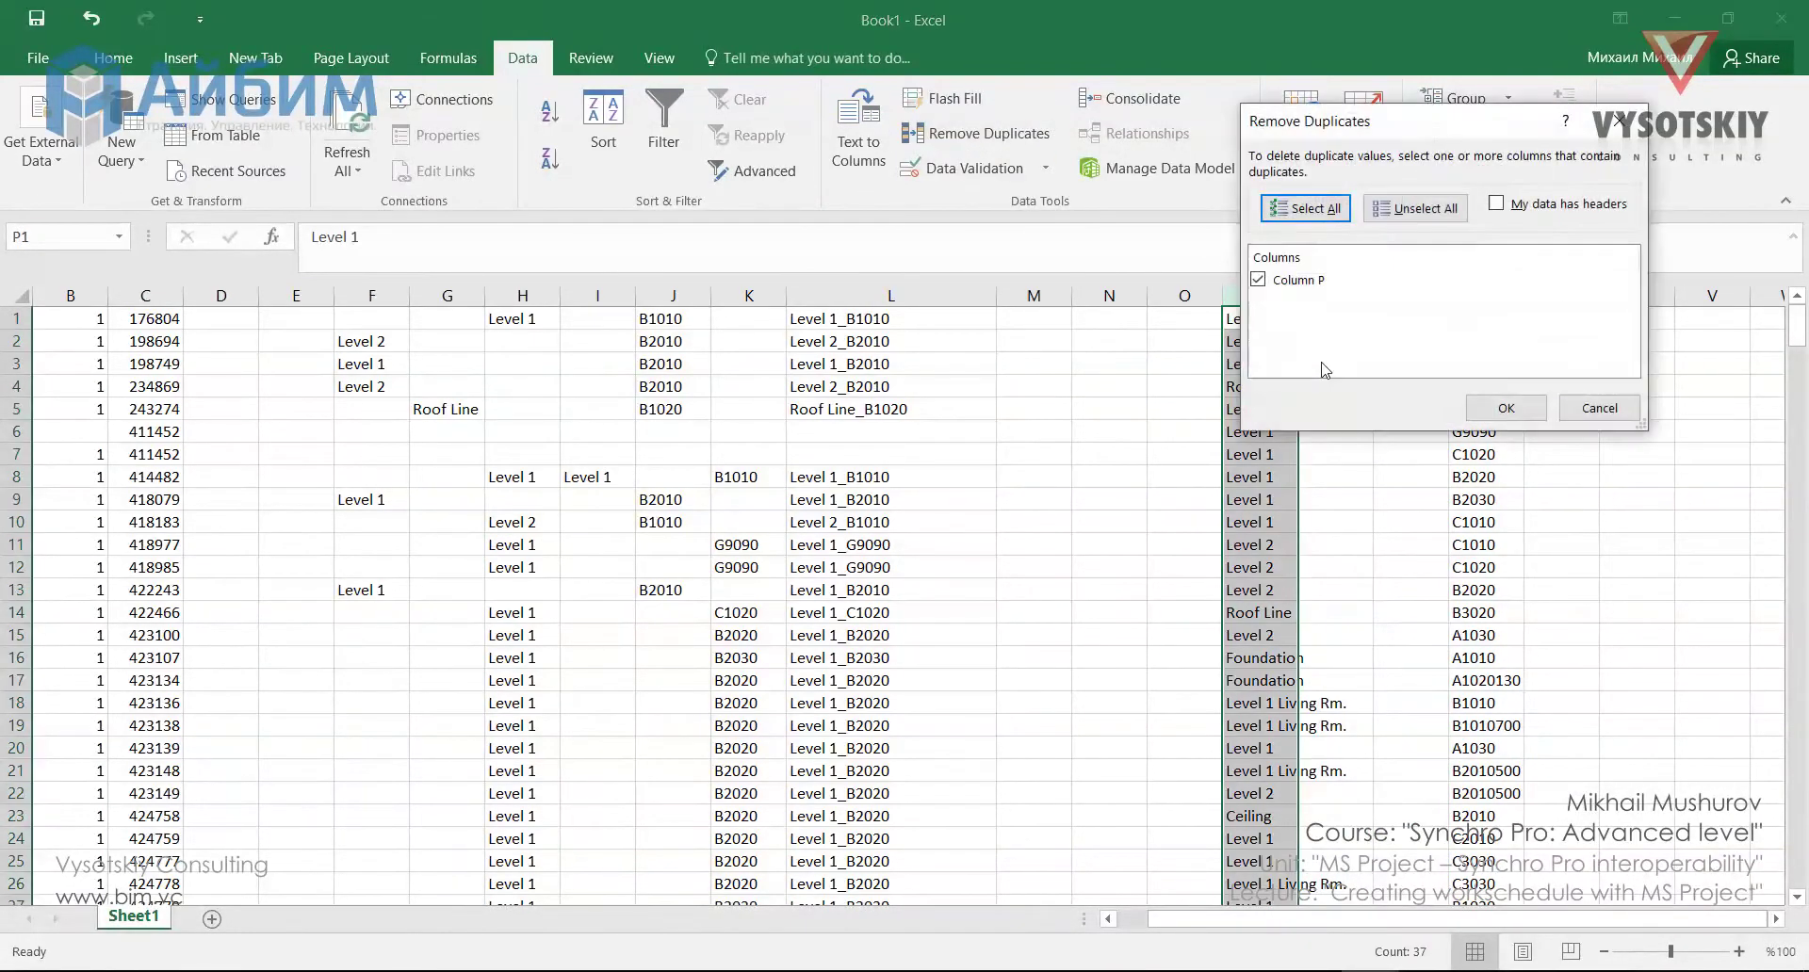
{"action": "left_click", "coordinate": [1506, 409]}
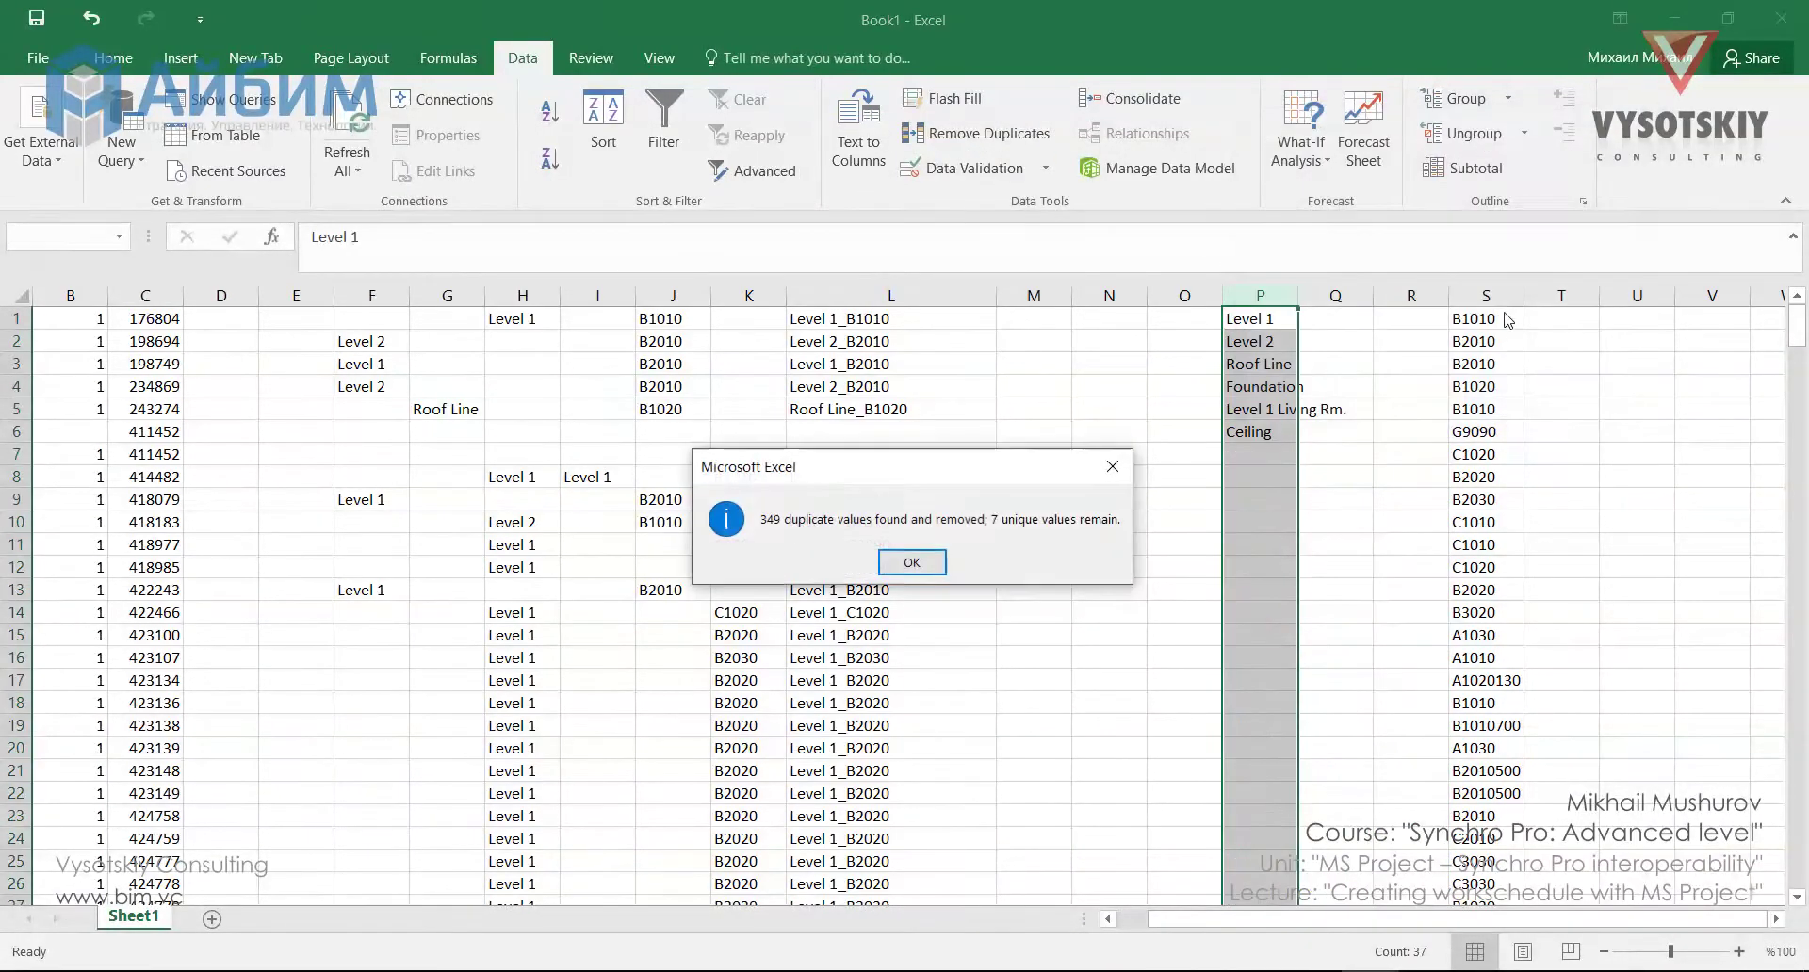
{"action": "left_click", "coordinate": [931, 566]}
- Reduce column S to unique assembly codes, B1010 through G2050
{"action": "left_click", "coordinate": [1475, 321]}
{"action": "key", "text": "ctrl+shift+Down"}
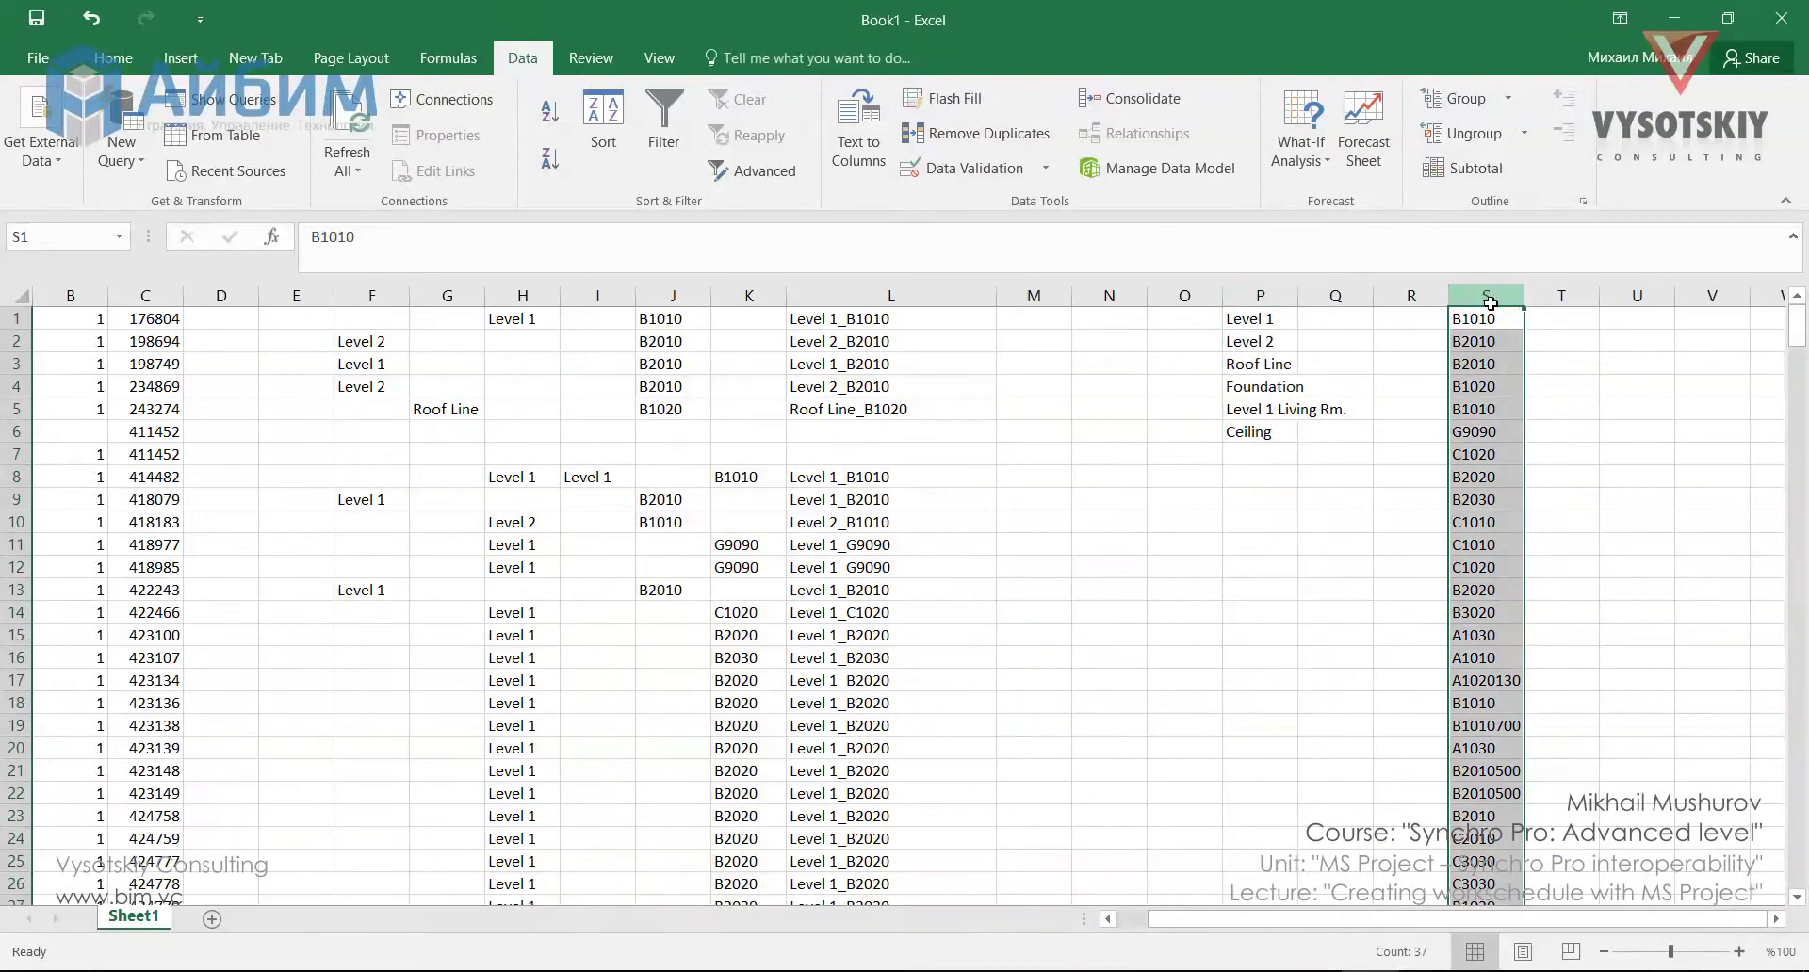
{"action": "left_click", "coordinate": [1010, 137]}
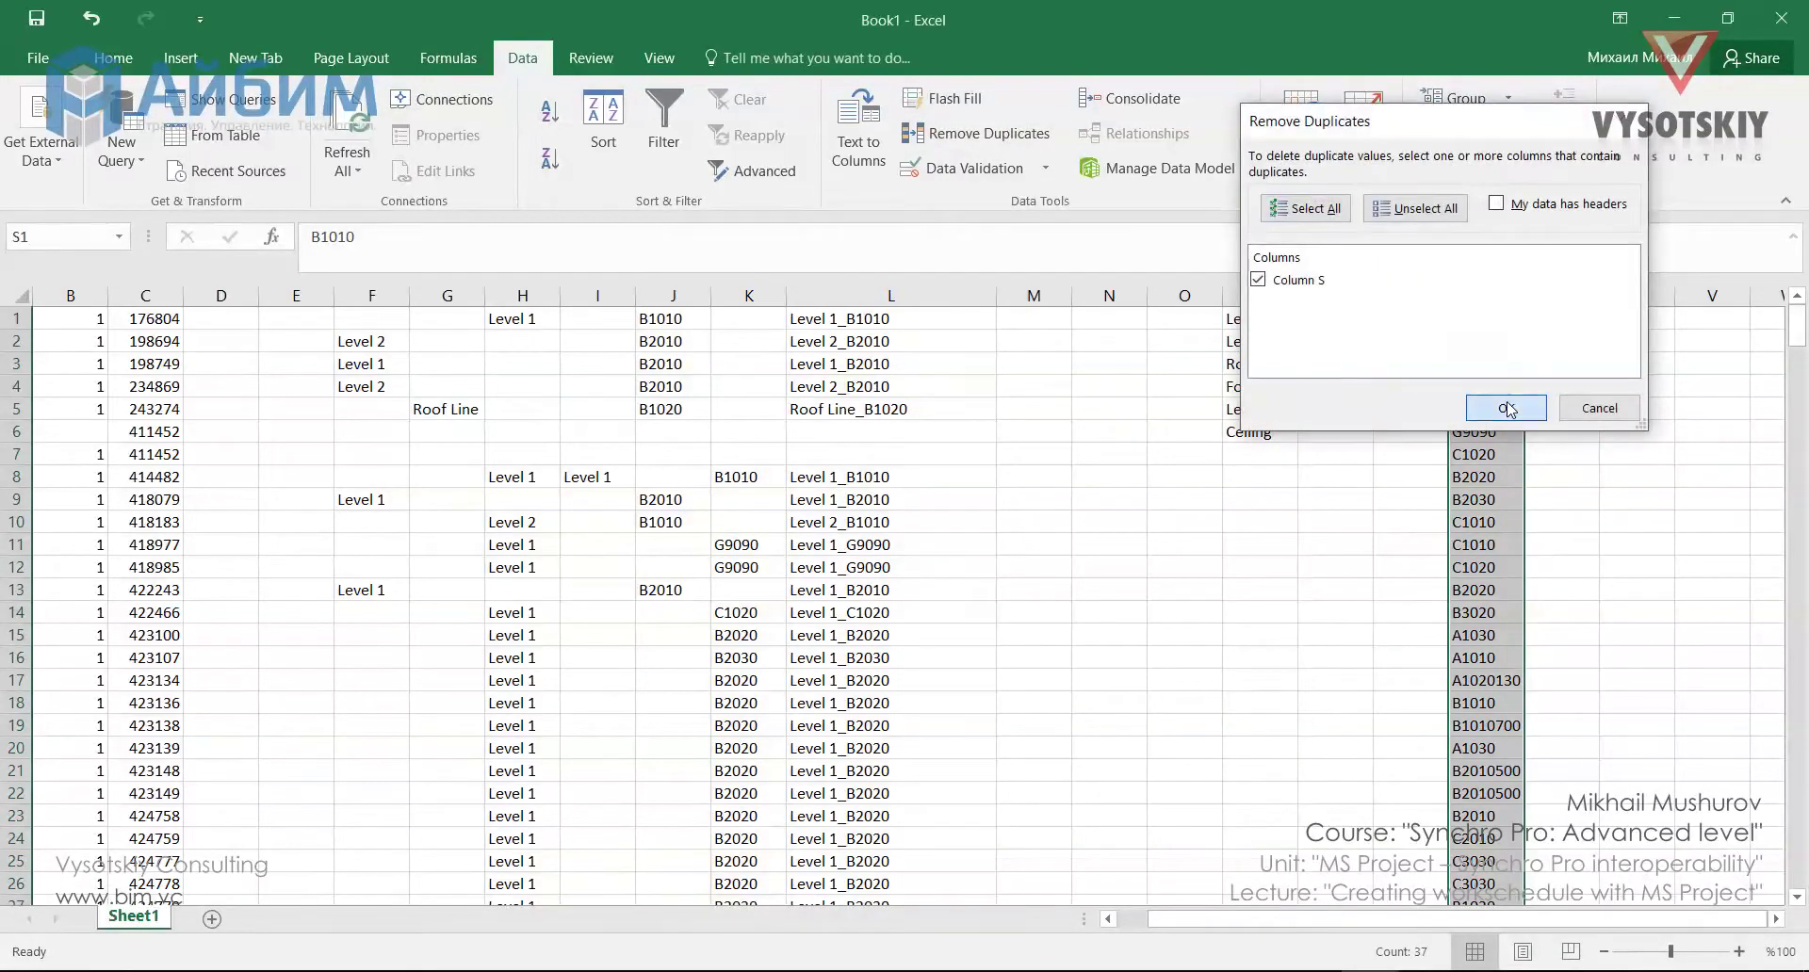
{"action": "left_click", "coordinate": [1502, 407]}
{"action": "left_click", "coordinate": [913, 563]}
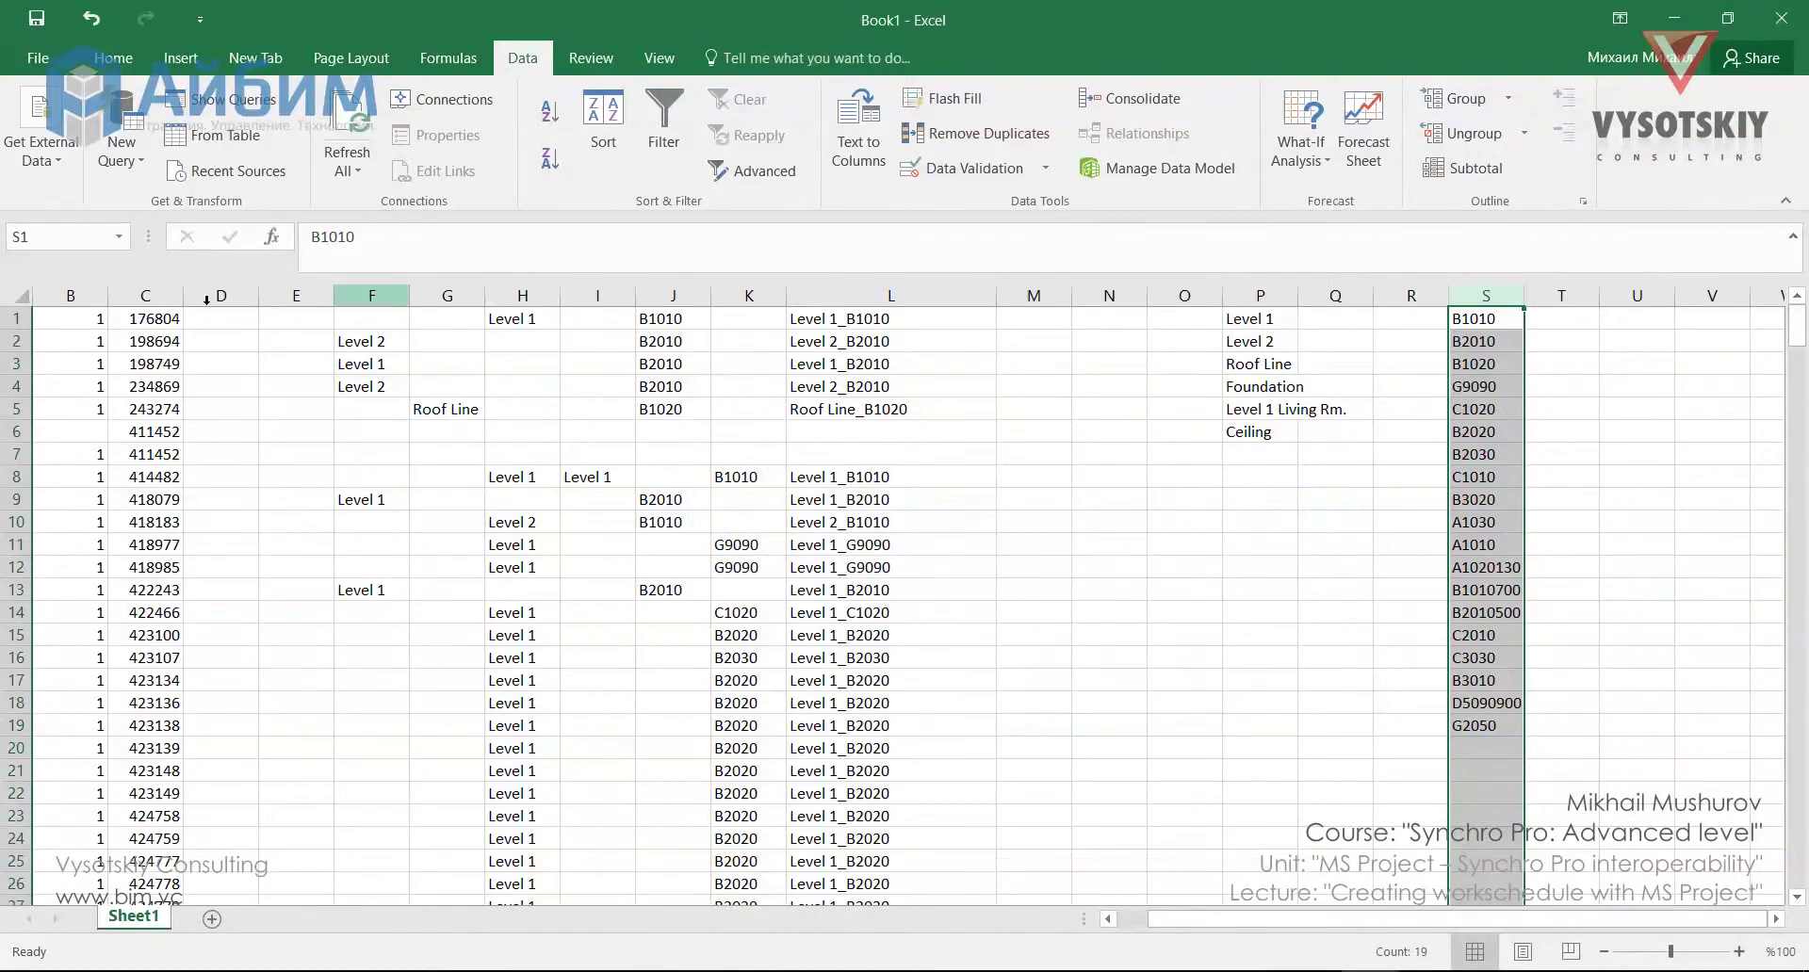
{"action": "left_click", "coordinate": [12, 319]}
- Insert a top row with headers 'Lookup Level' in P1 and 'Lookup Assemby' beside it
{"action": "right_click", "coordinate": [13, 319]}
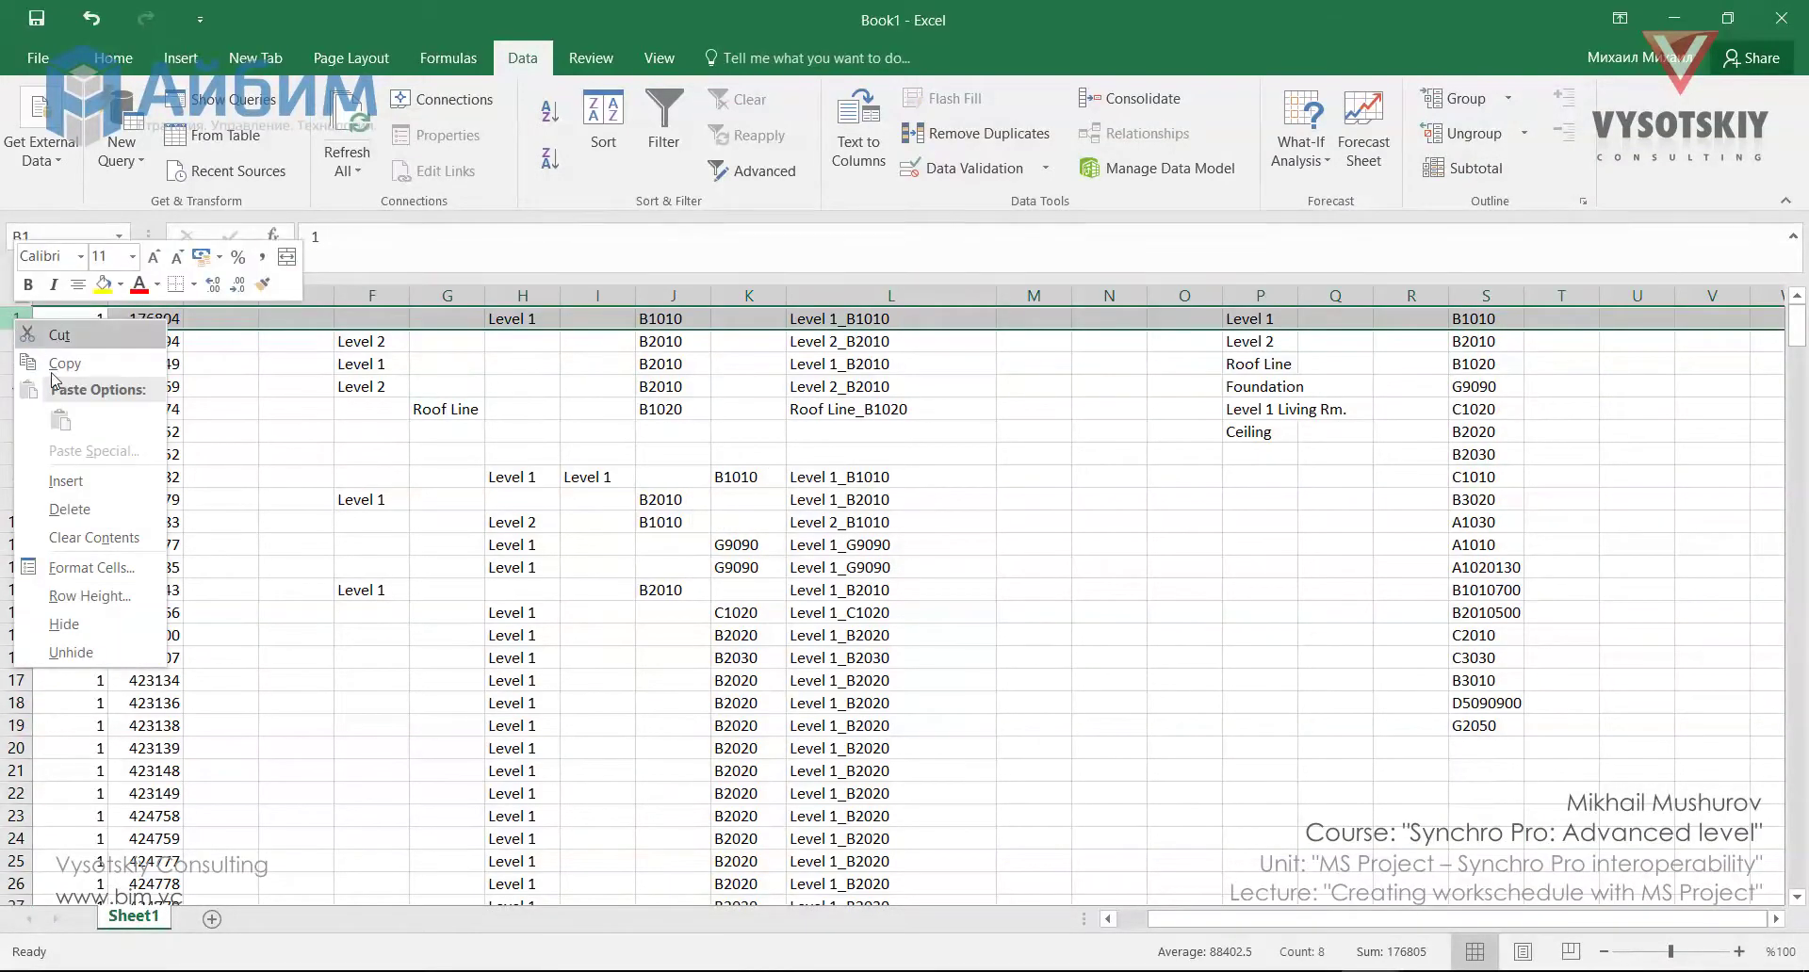
{"action": "left_click", "coordinate": [88, 488]}
{"action": "left_click", "coordinate": [1260, 318]}
{"action": "left_click", "coordinate": [1144, 244]}
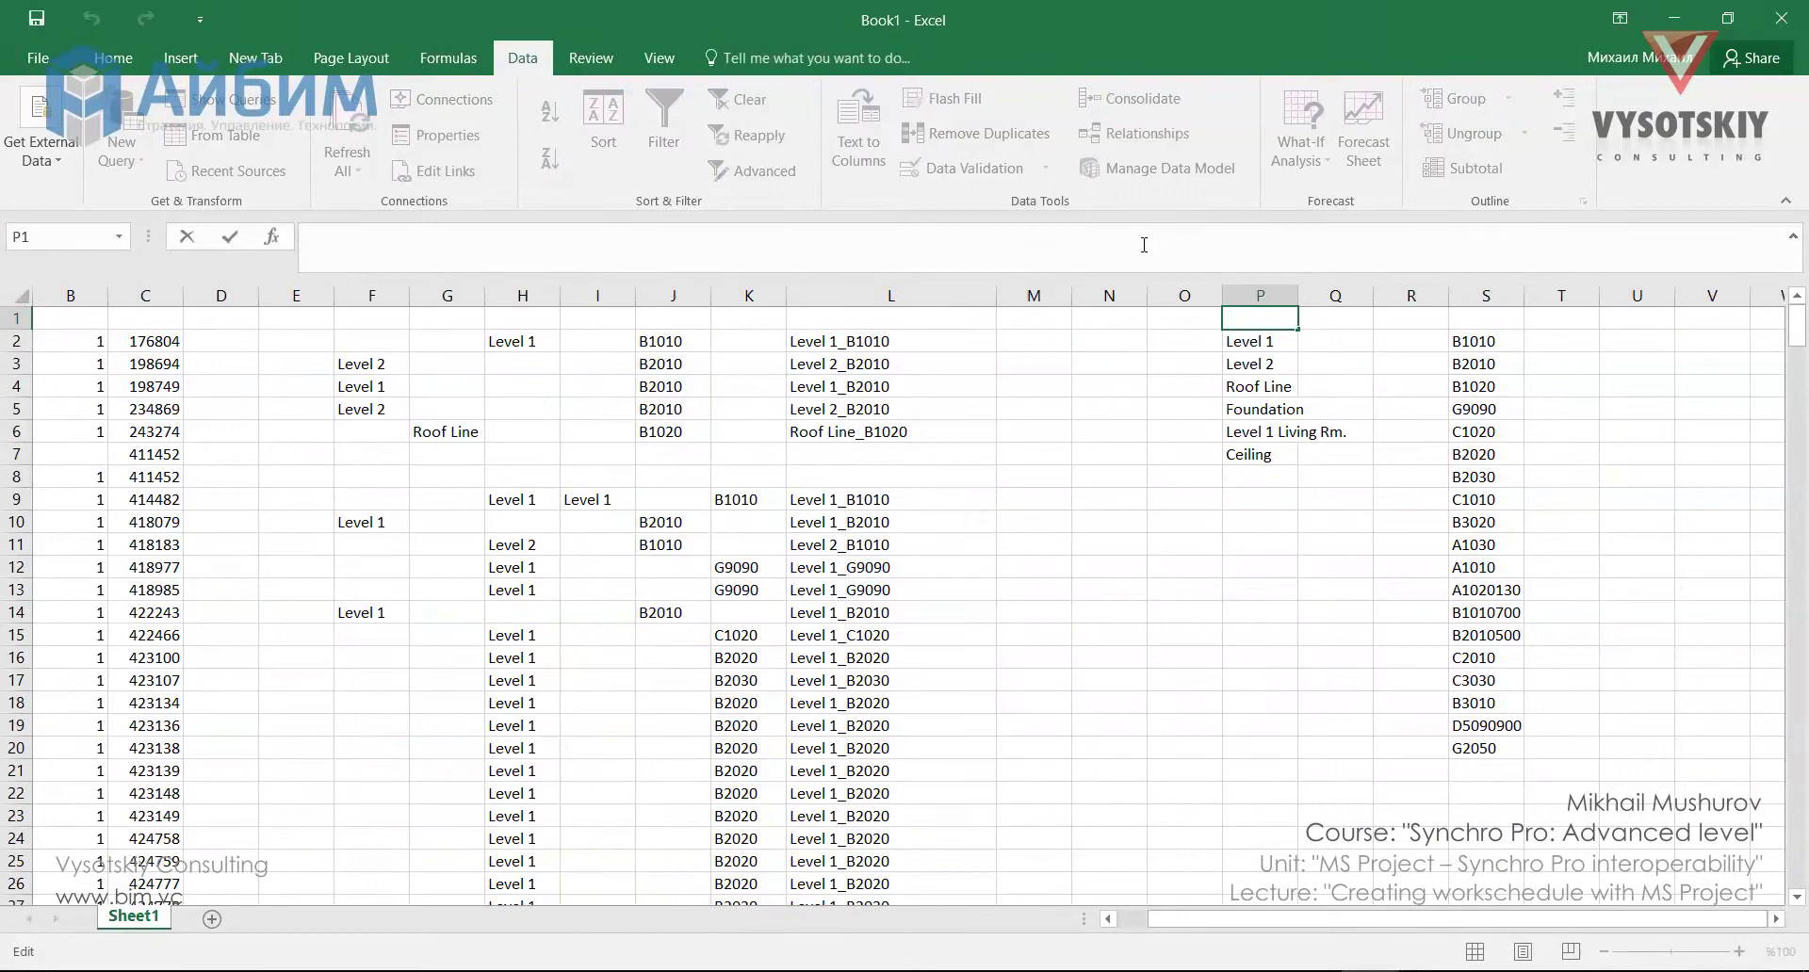
{"action": "type", "text": "Lookup Level"}
{"action": "key", "text": "Tab"}
{"action": "key", "text": "Tab"}
{"action": "key", "text": "Tab"}
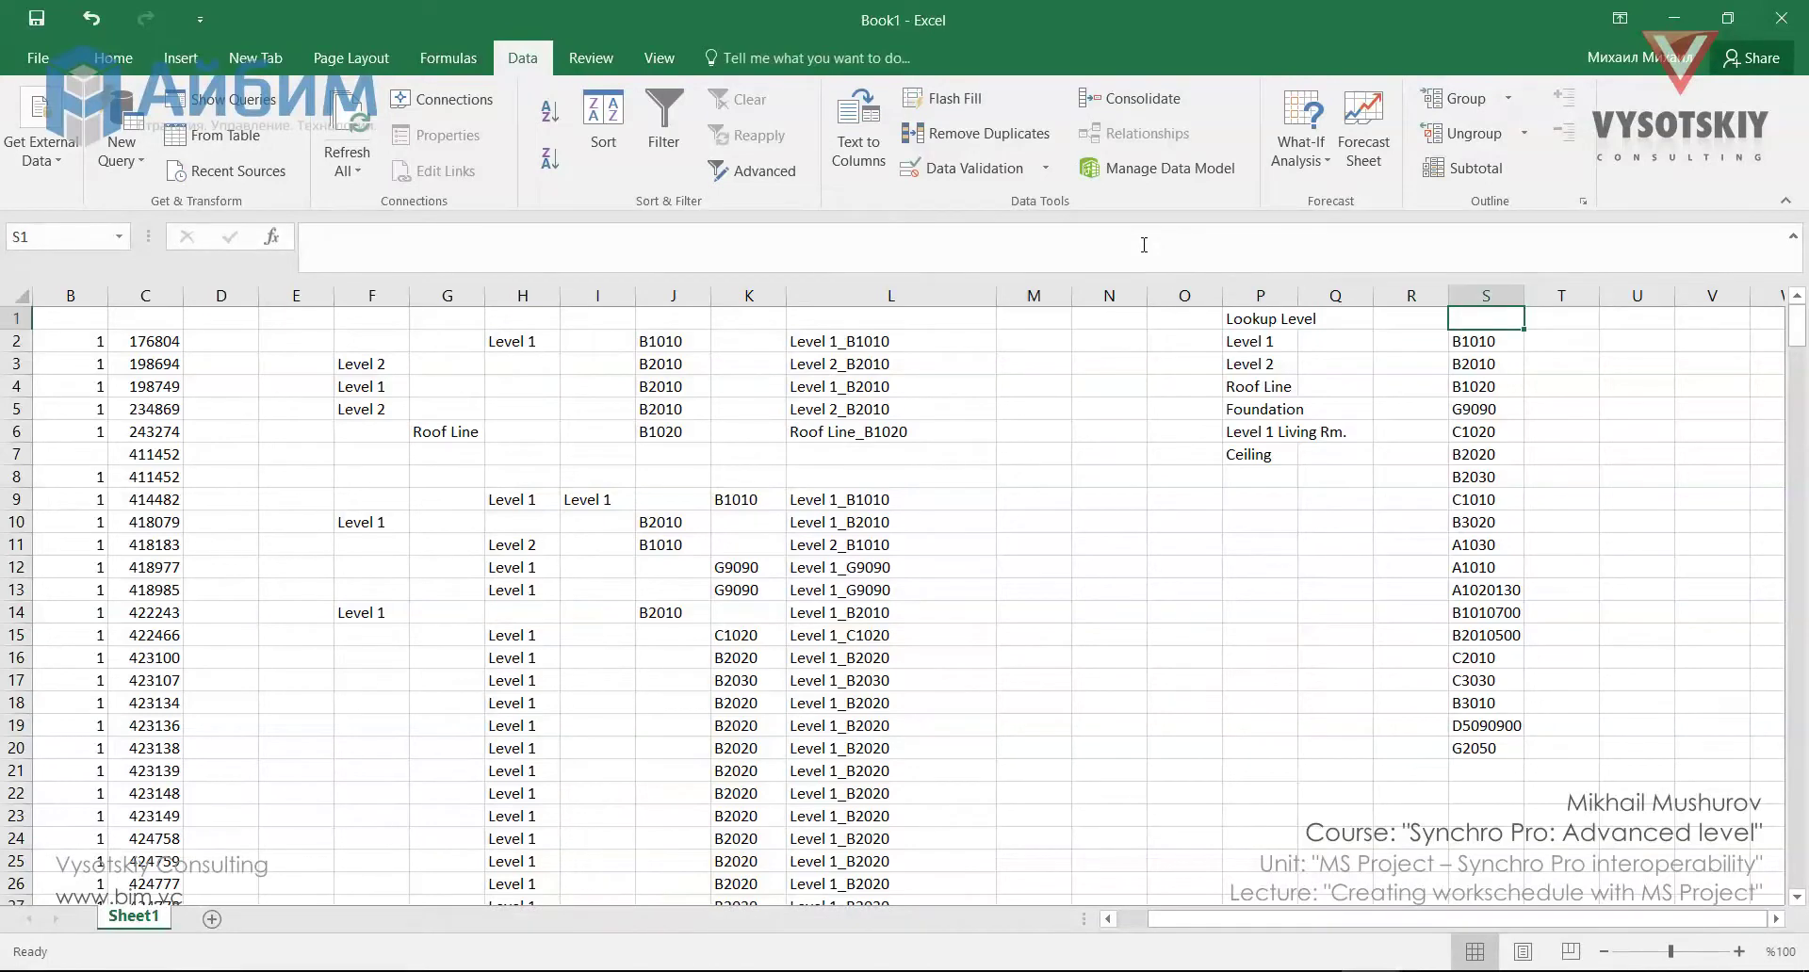
{"action": "type", "text": "Lookup"}
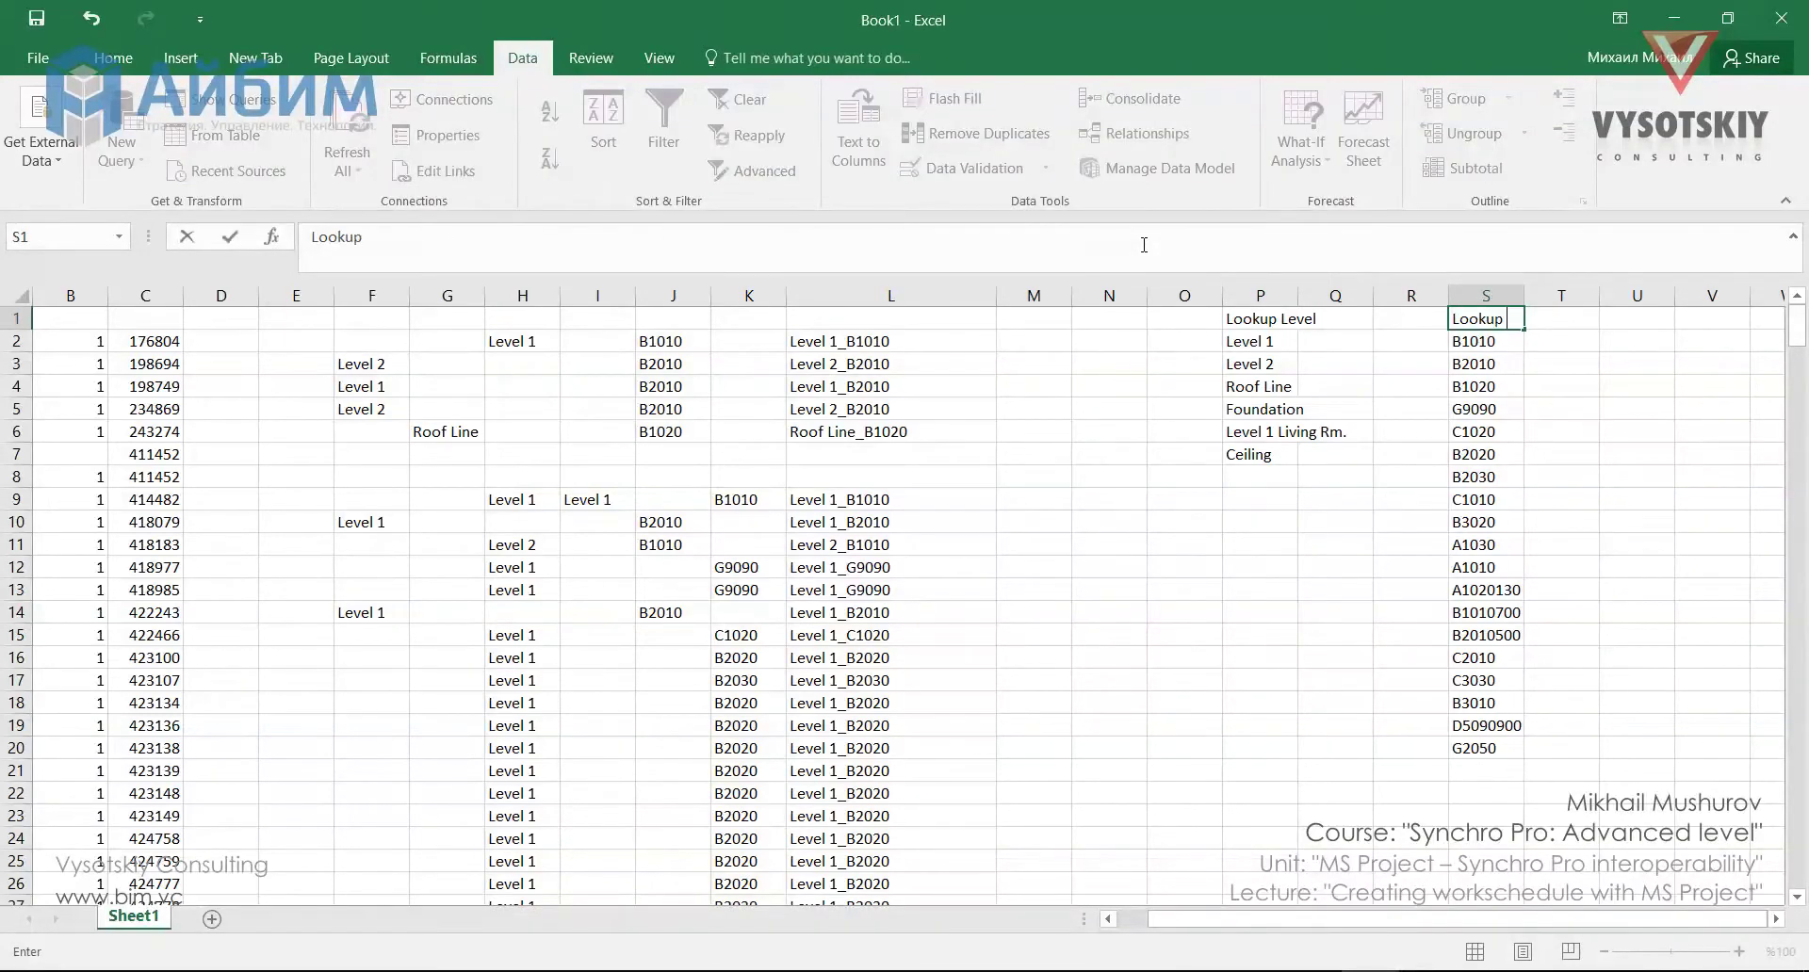
{"action": "type", "text": " Assemby"}
{"action": "key", "text": "Return"}
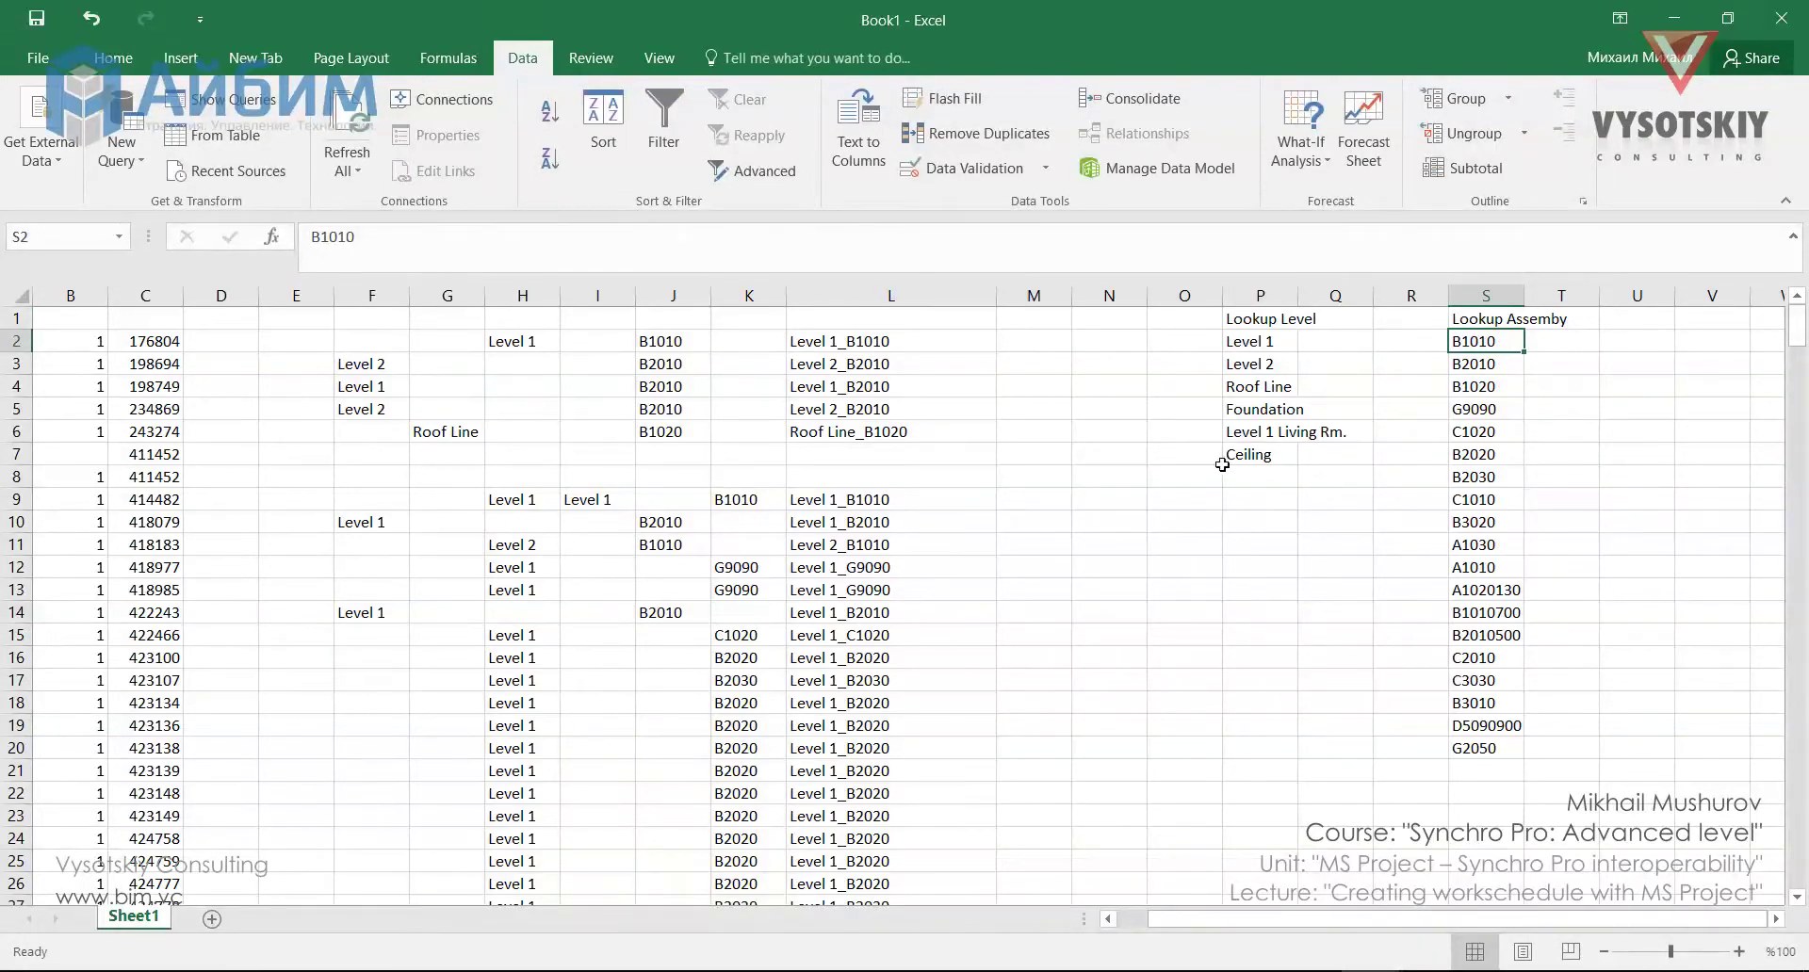
- Widen columns P and S to fit their headers, then switch to Revit
{"action": "left_click_drag", "start_coordinate": [1298, 296], "coordinate": [1353, 296]}
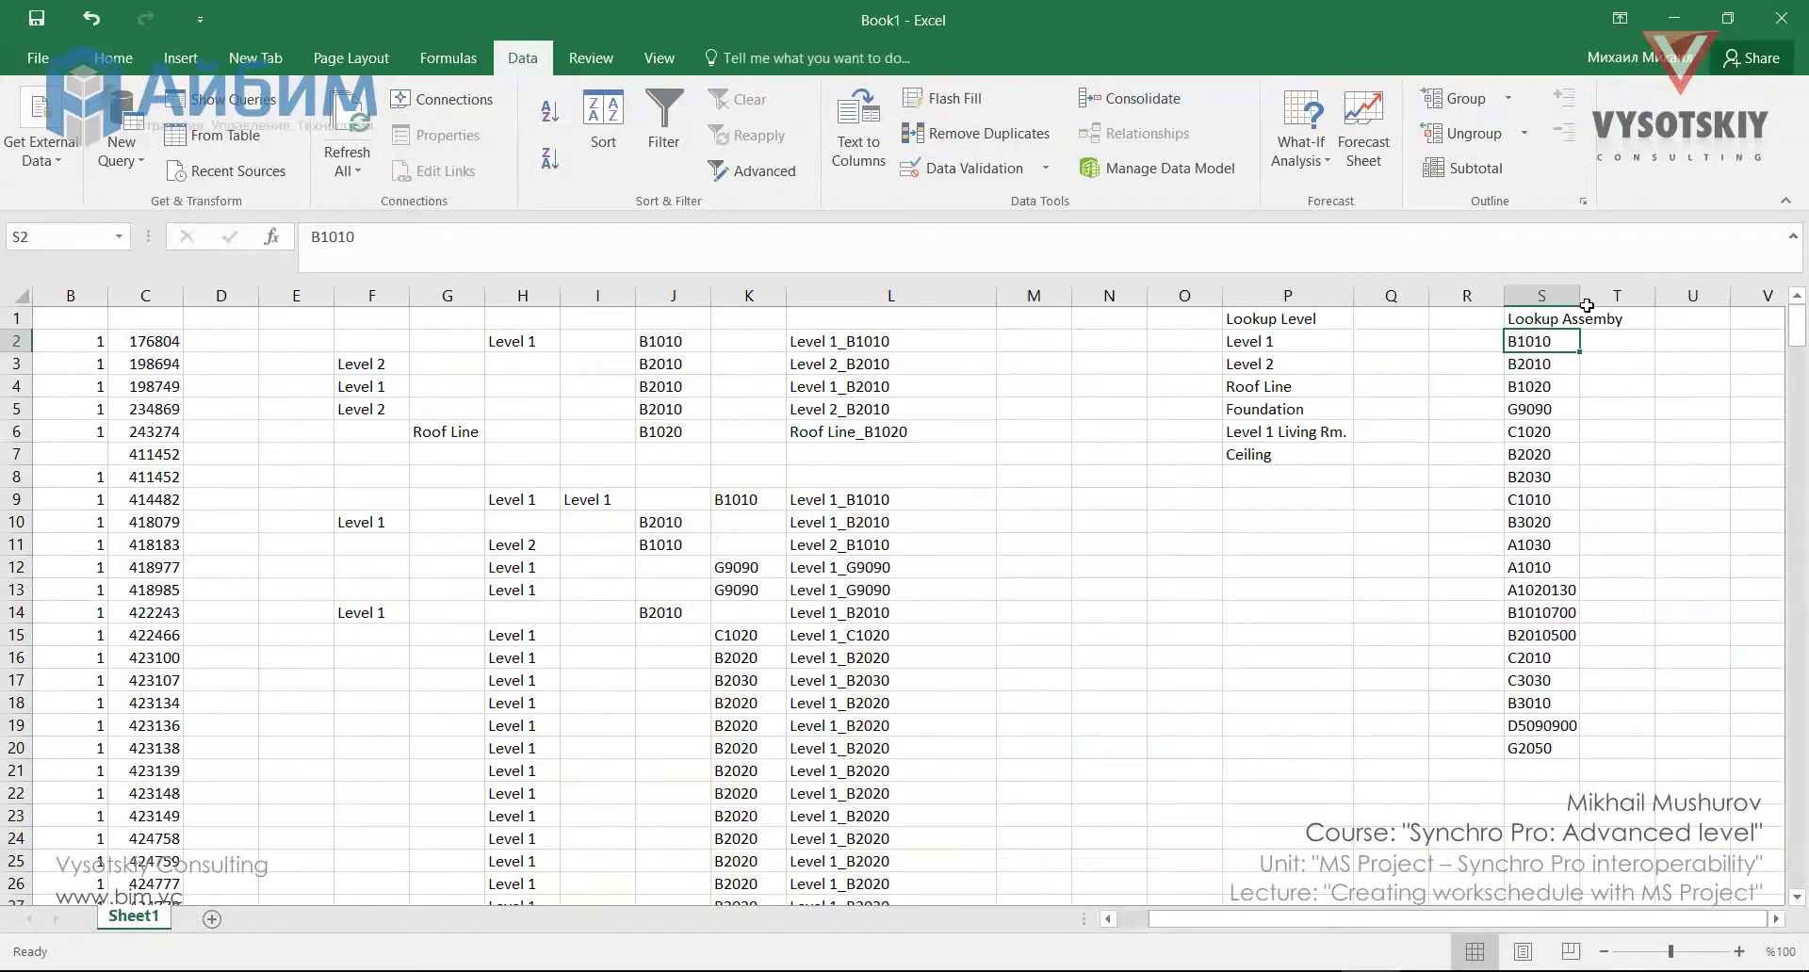
{"action": "left_click_drag", "start_coordinate": [1587, 305], "coordinate": [1630, 305]}
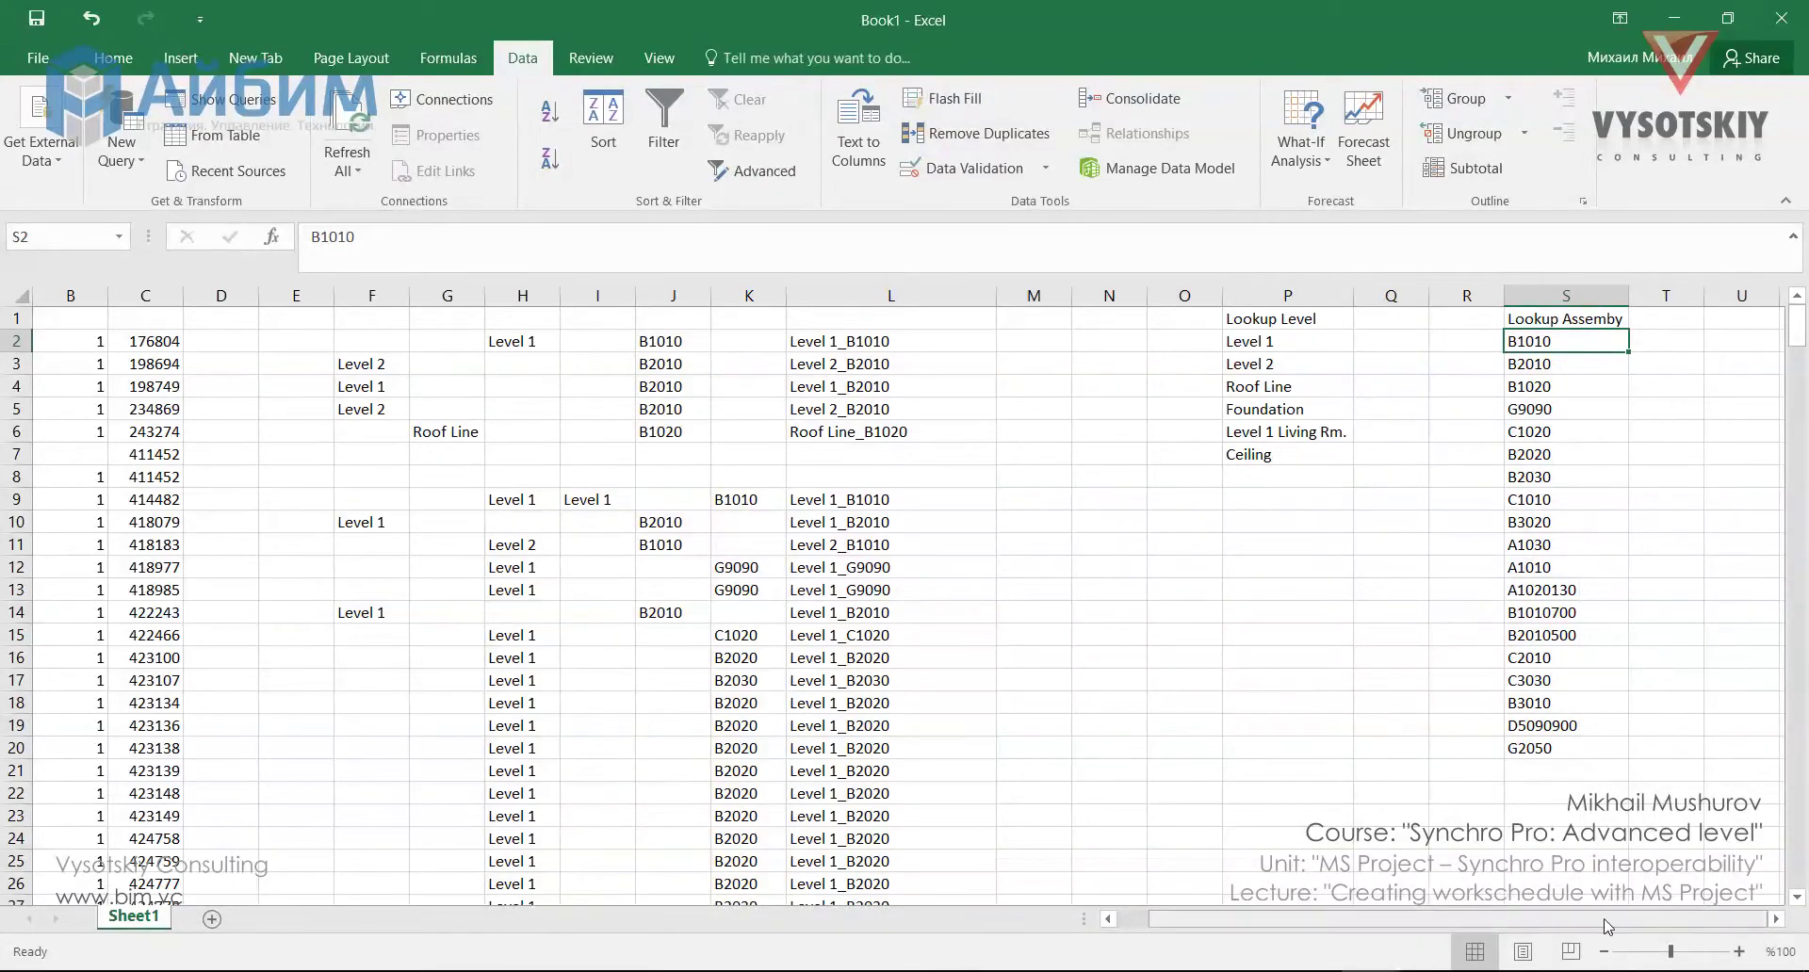
{"action": "scroll", "coordinate": [1604, 920], "scroll_direction": "right", "scroll_amount": 3}
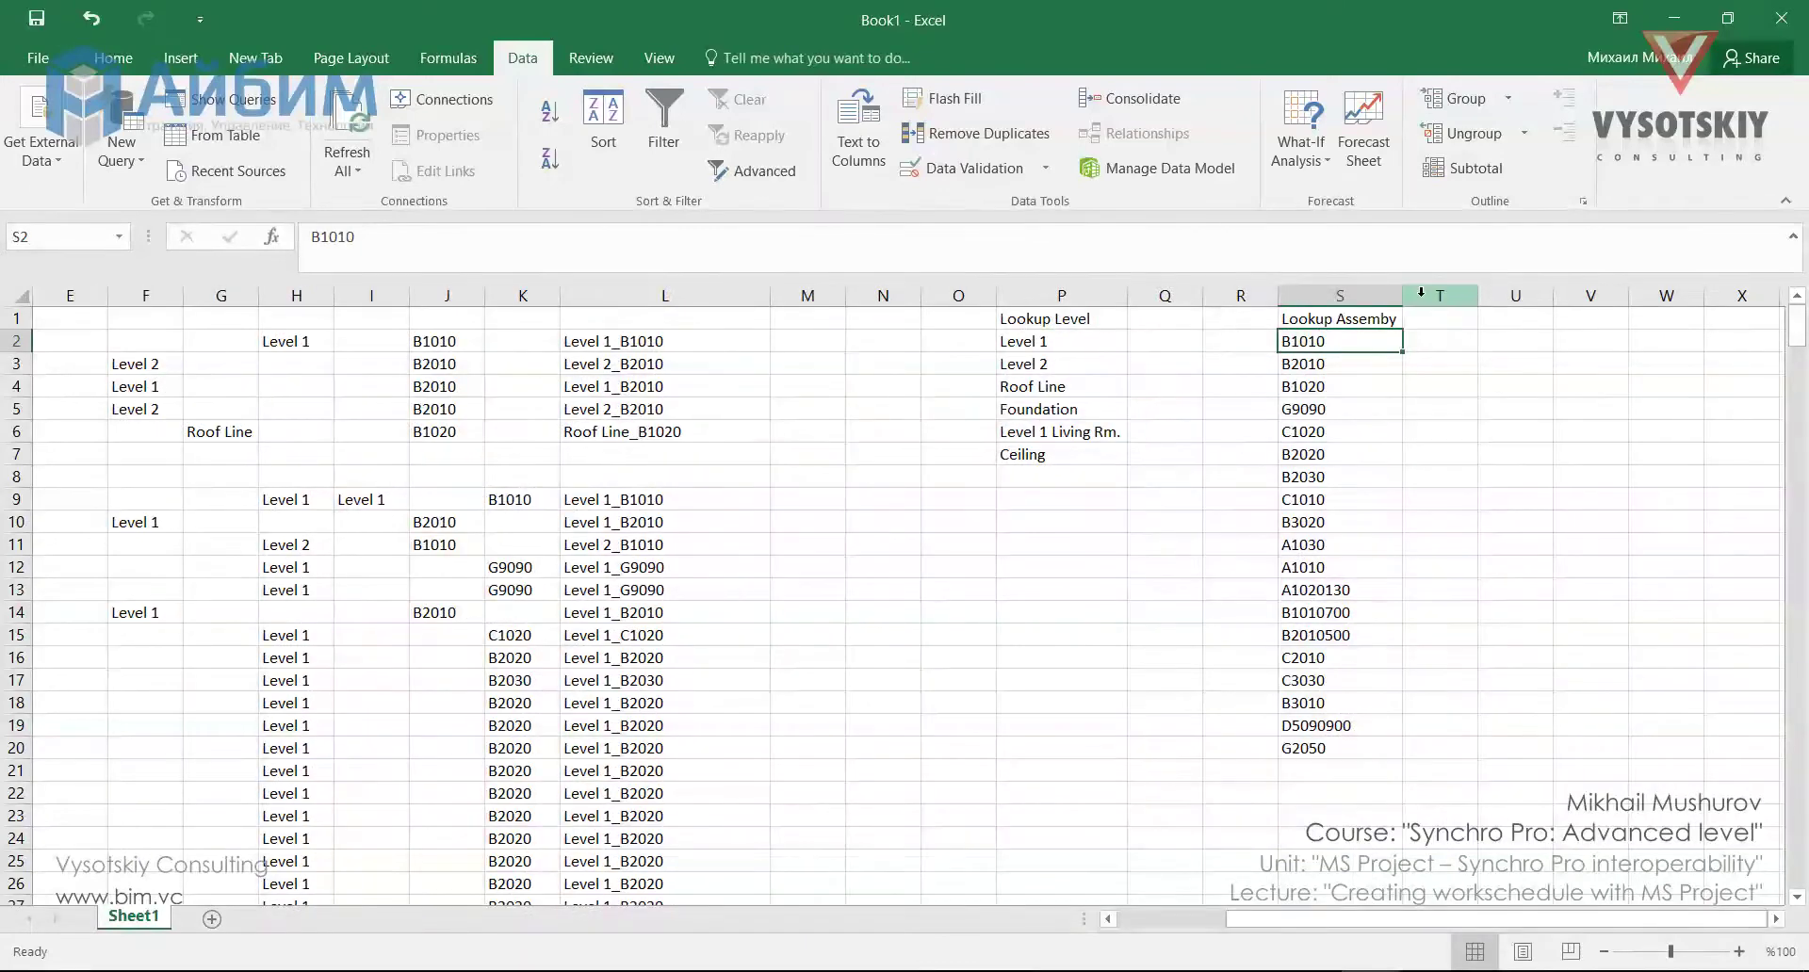
{"action": "key", "text": "ctrl+z"}
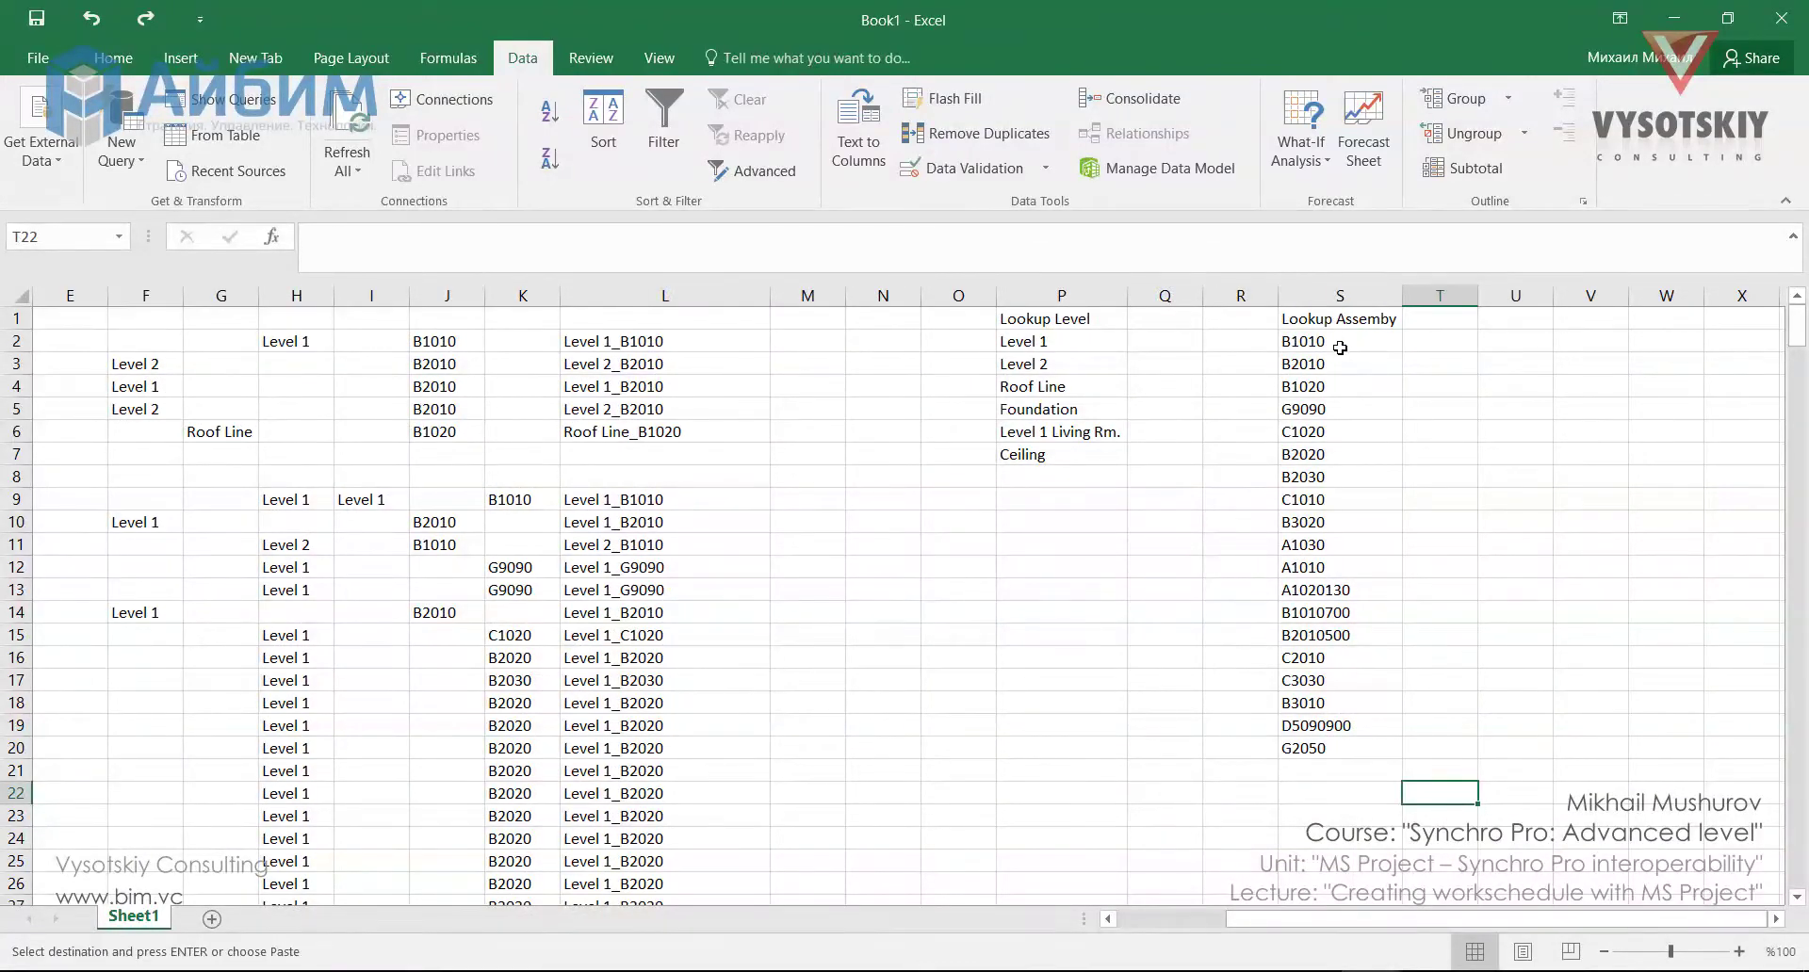
{"action": "key", "text": "alt+Tab"}
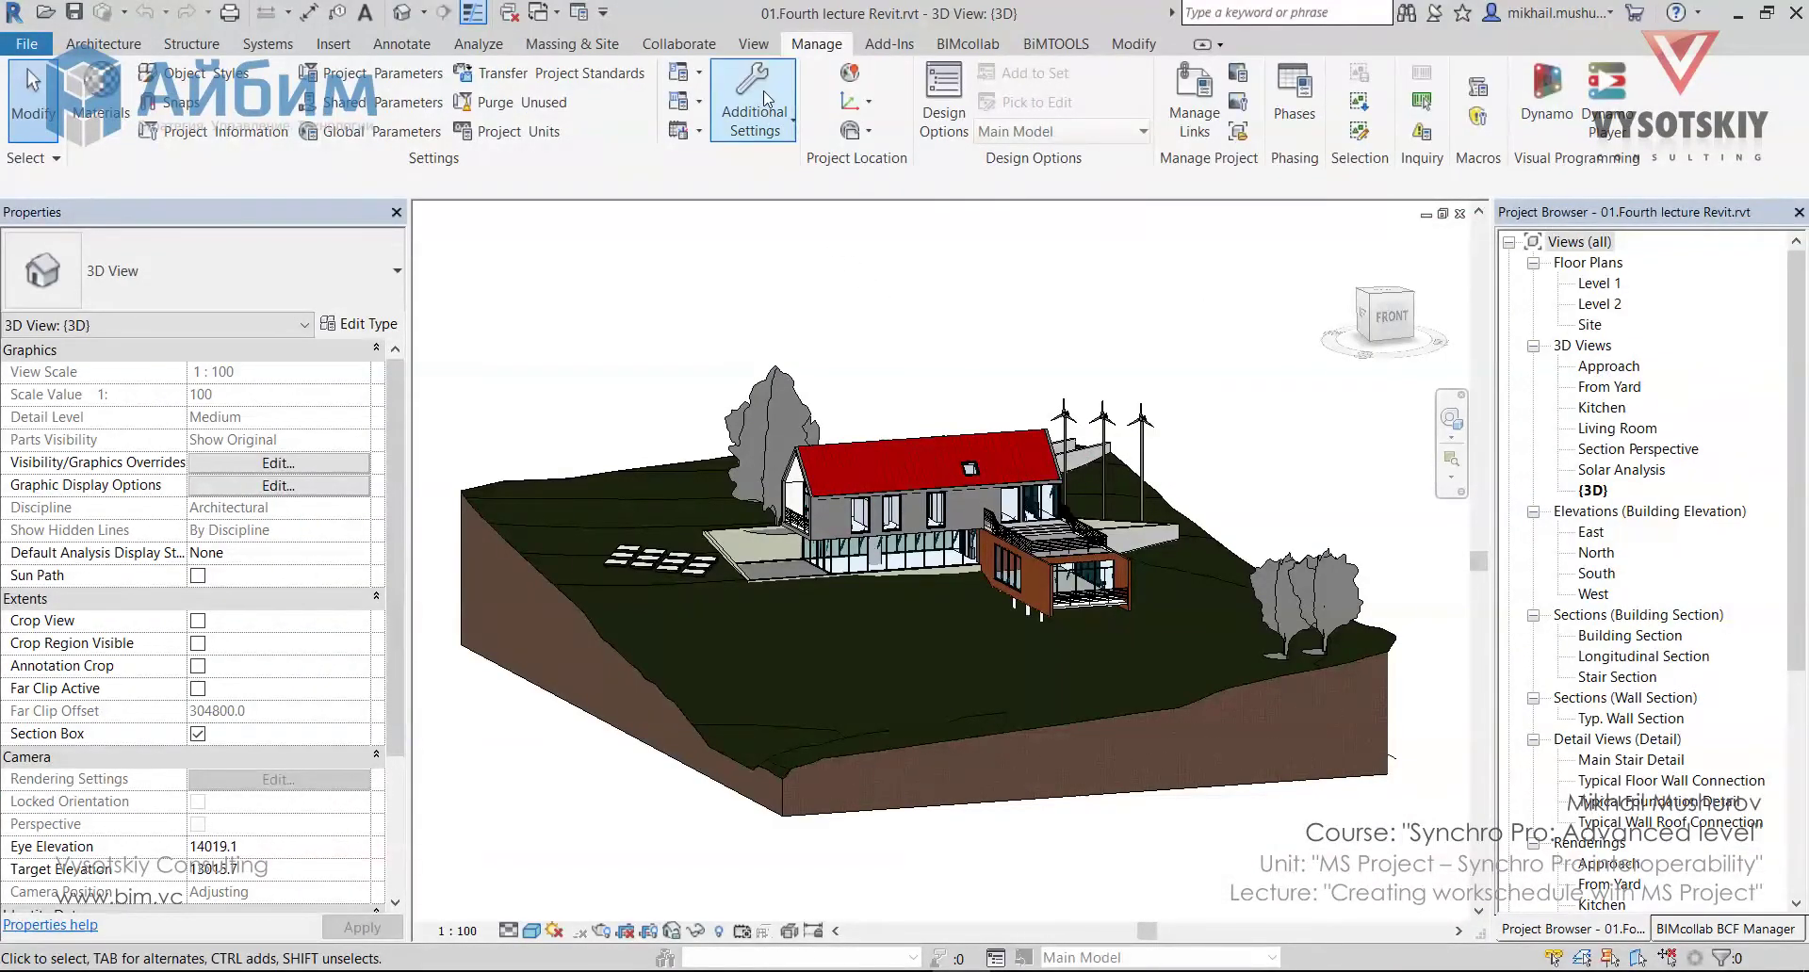
- View the Assembly Code table from Manage > Additional Settings, expanding A - Substructure and A10 - Foundations
{"action": "left_click", "coordinate": [767, 136]}
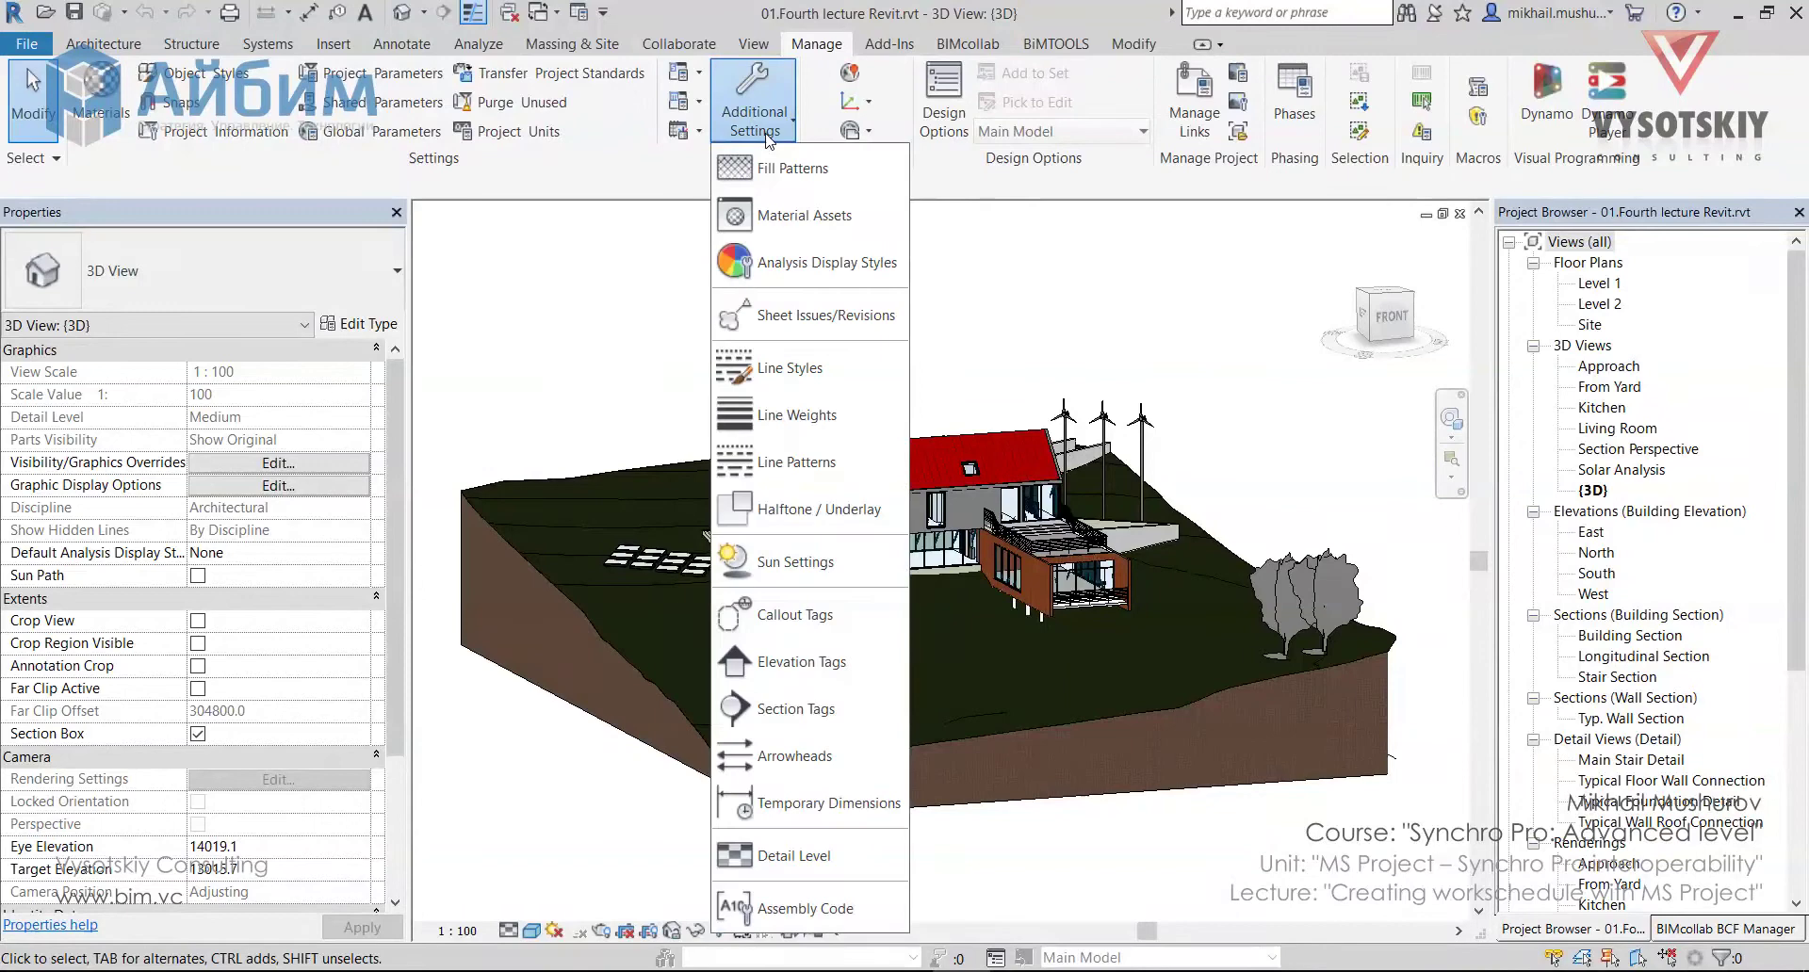
{"action": "left_click", "coordinate": [806, 912]}
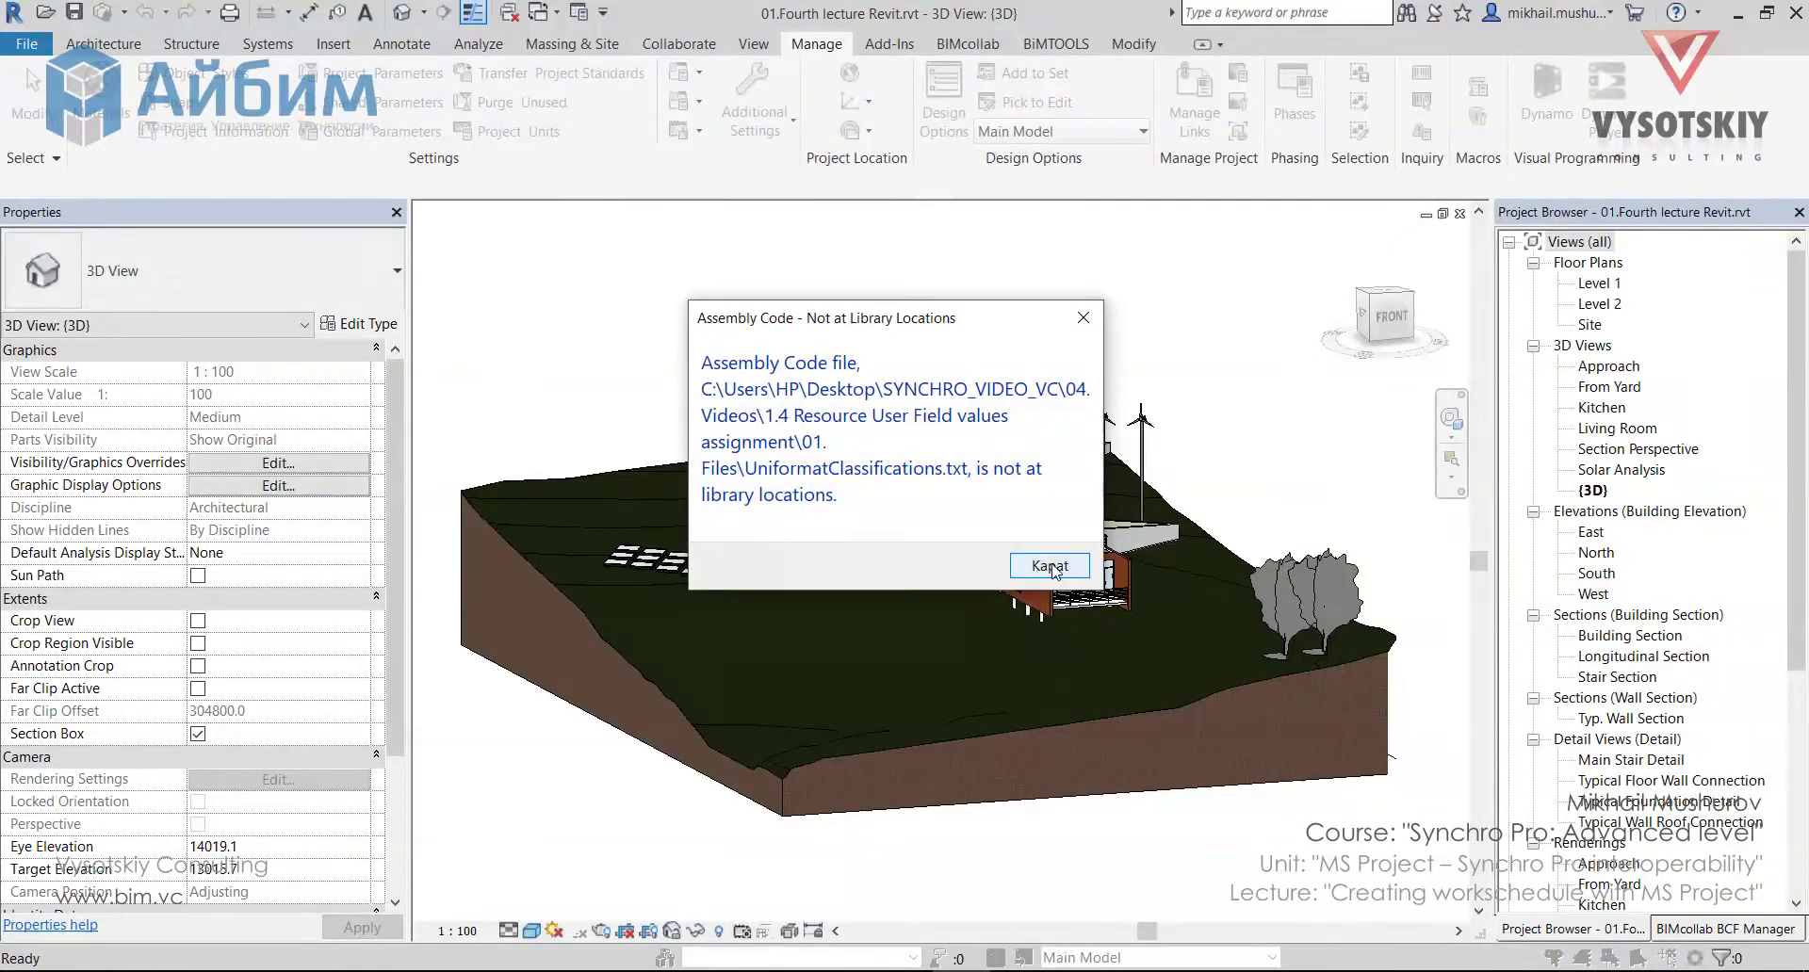
{"action": "left_click", "coordinate": [1051, 568]}
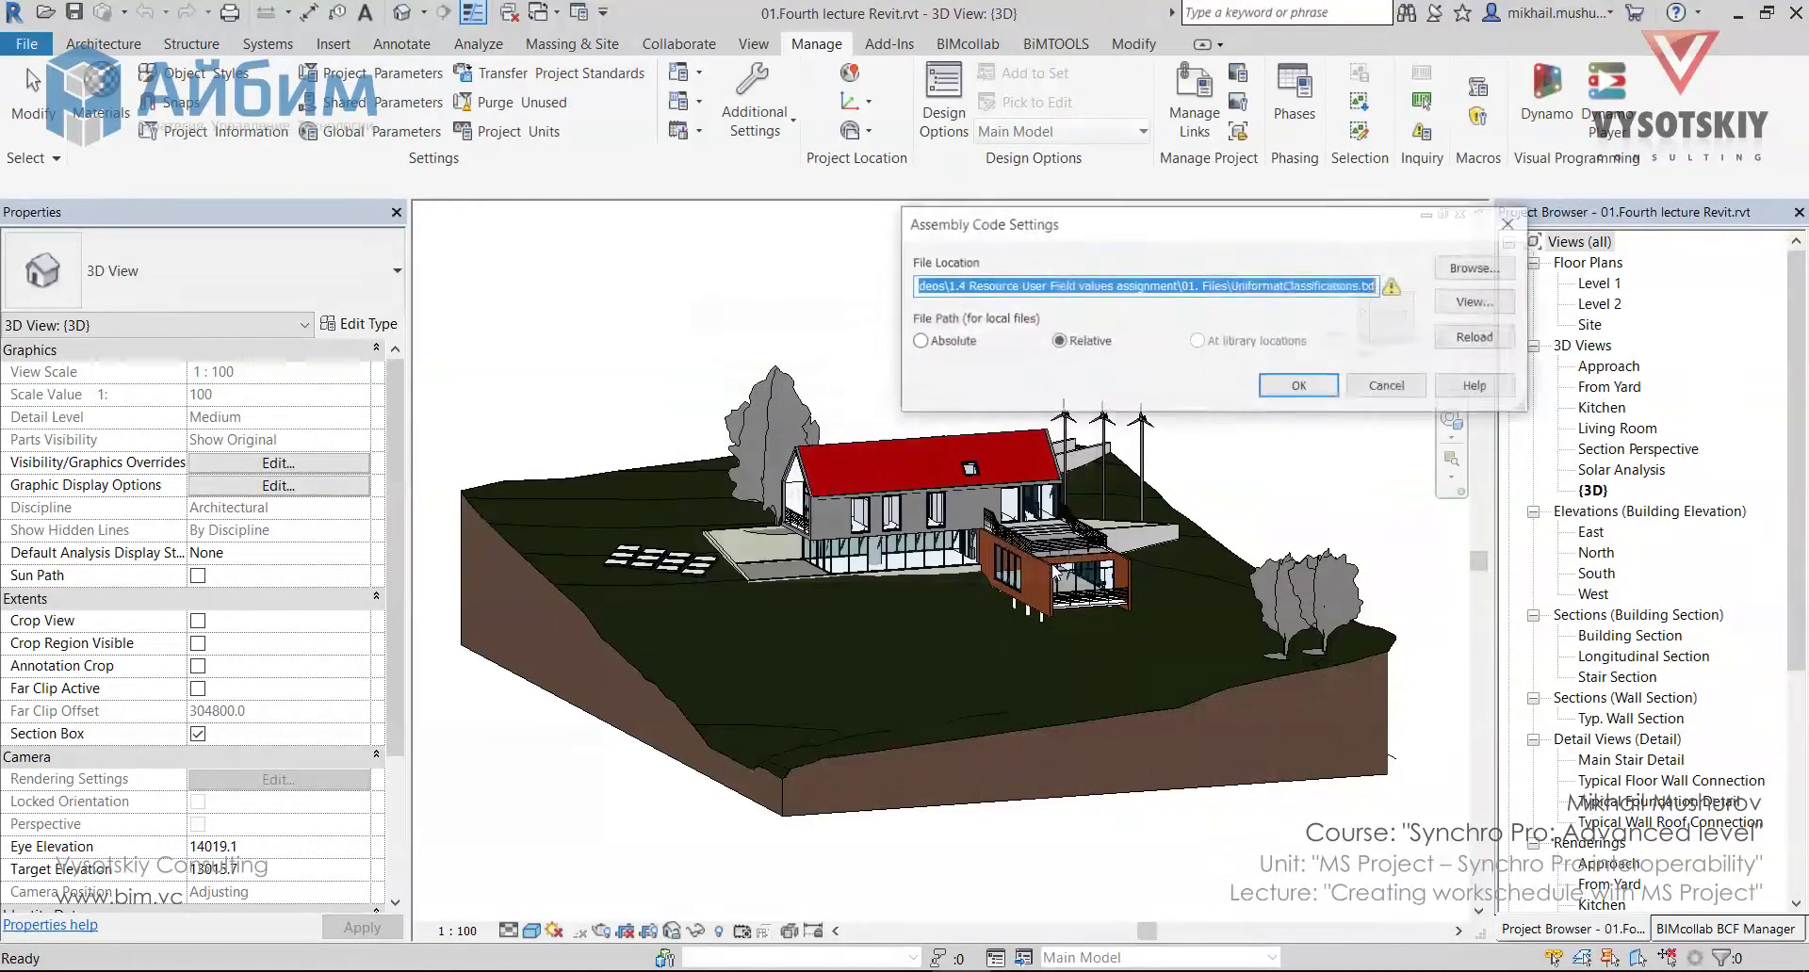
{"action": "left_click", "coordinate": [1477, 302]}
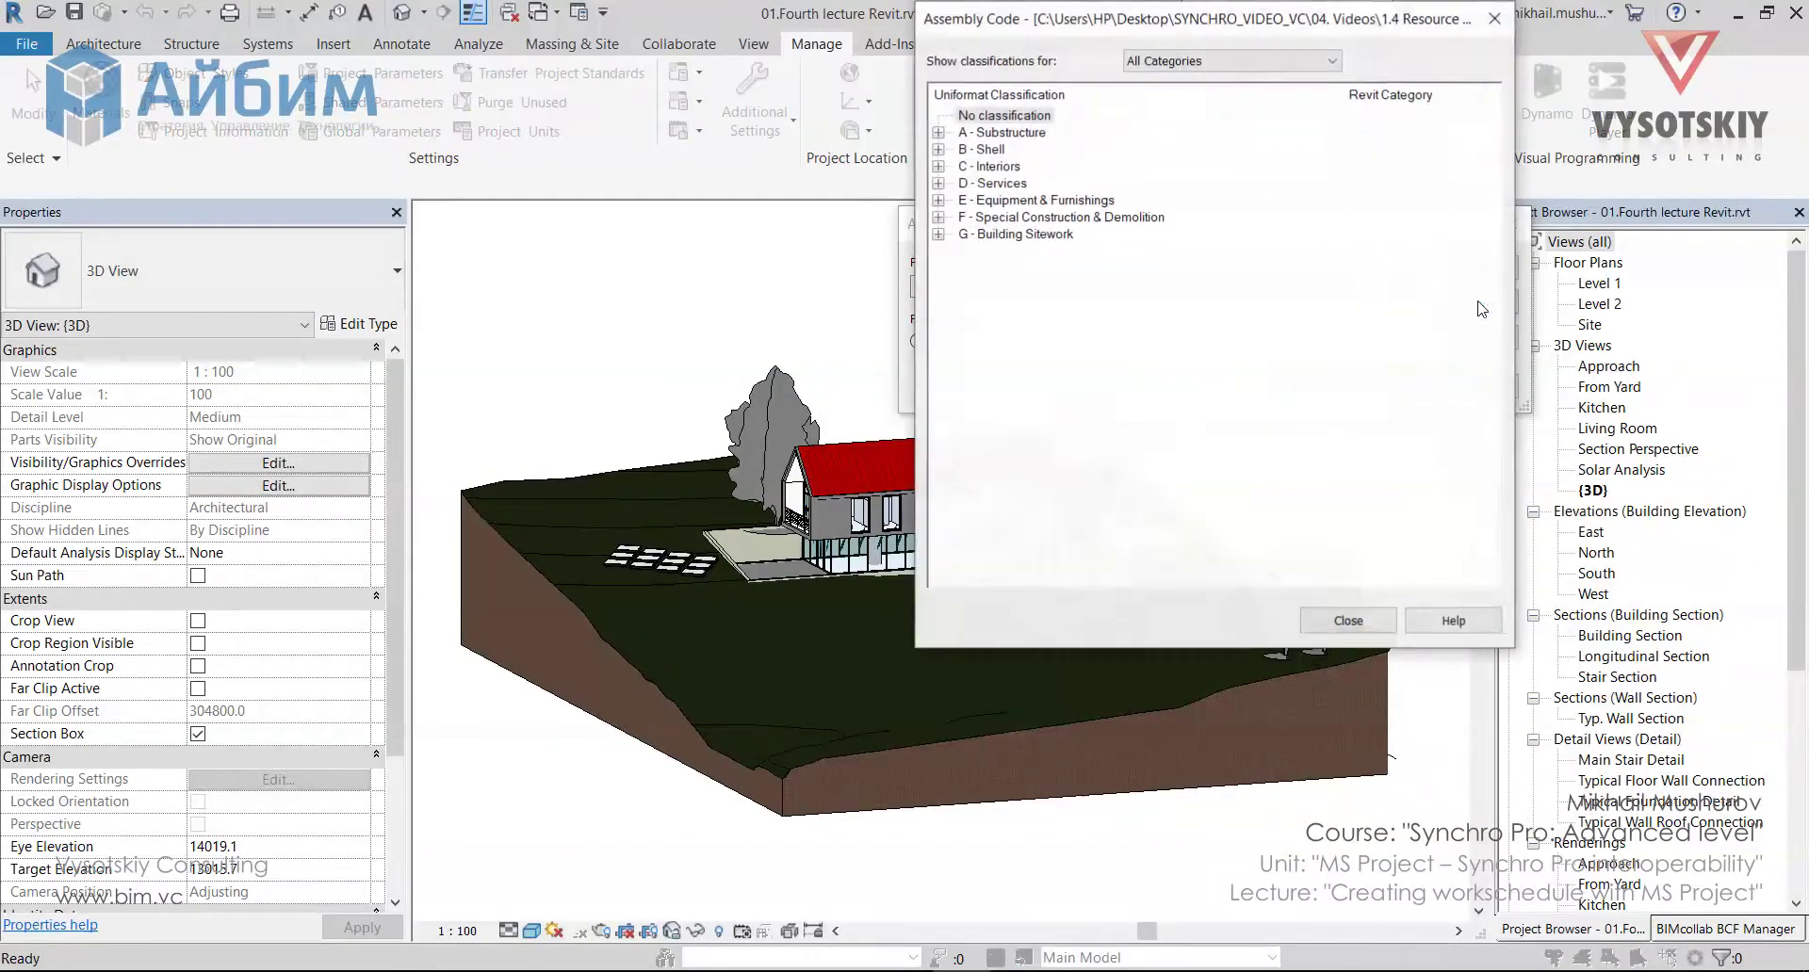
{"action": "left_click", "coordinate": [938, 132]}
{"action": "left_click", "coordinate": [961, 149]}
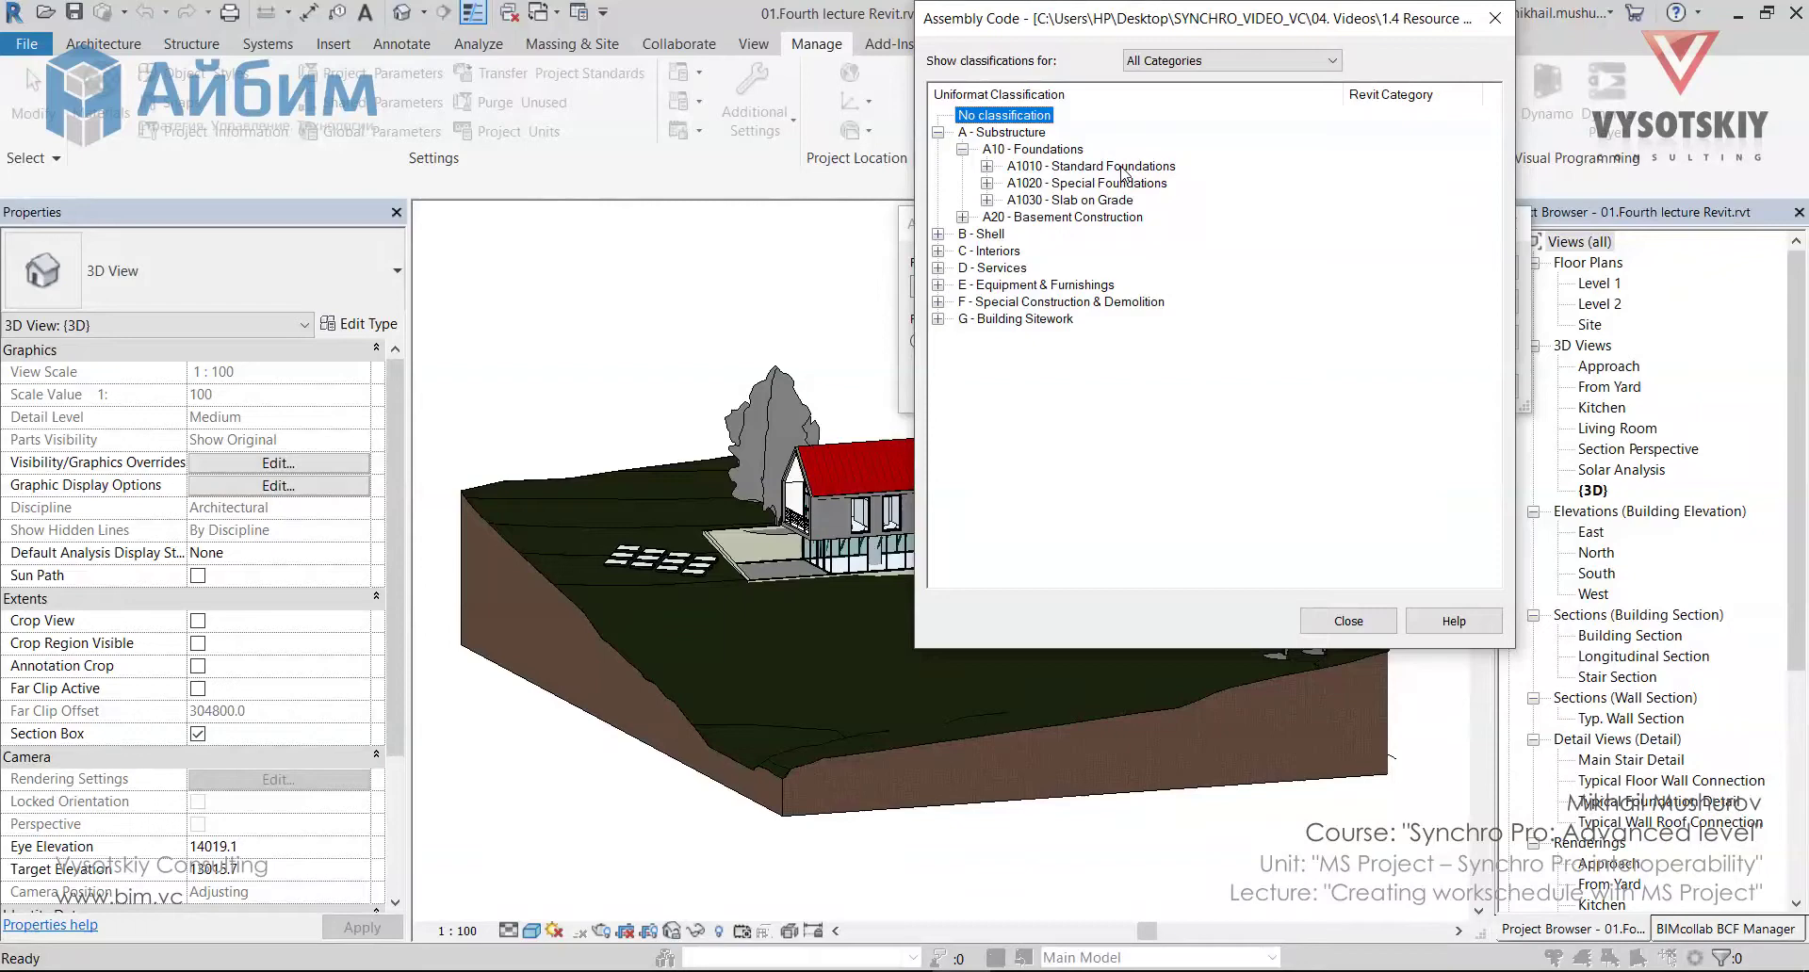
- Back in the Excel workbook, select the level and assembly code lookup table P1:T20 to review it
{"action": "key", "text": "alt+Tab"}
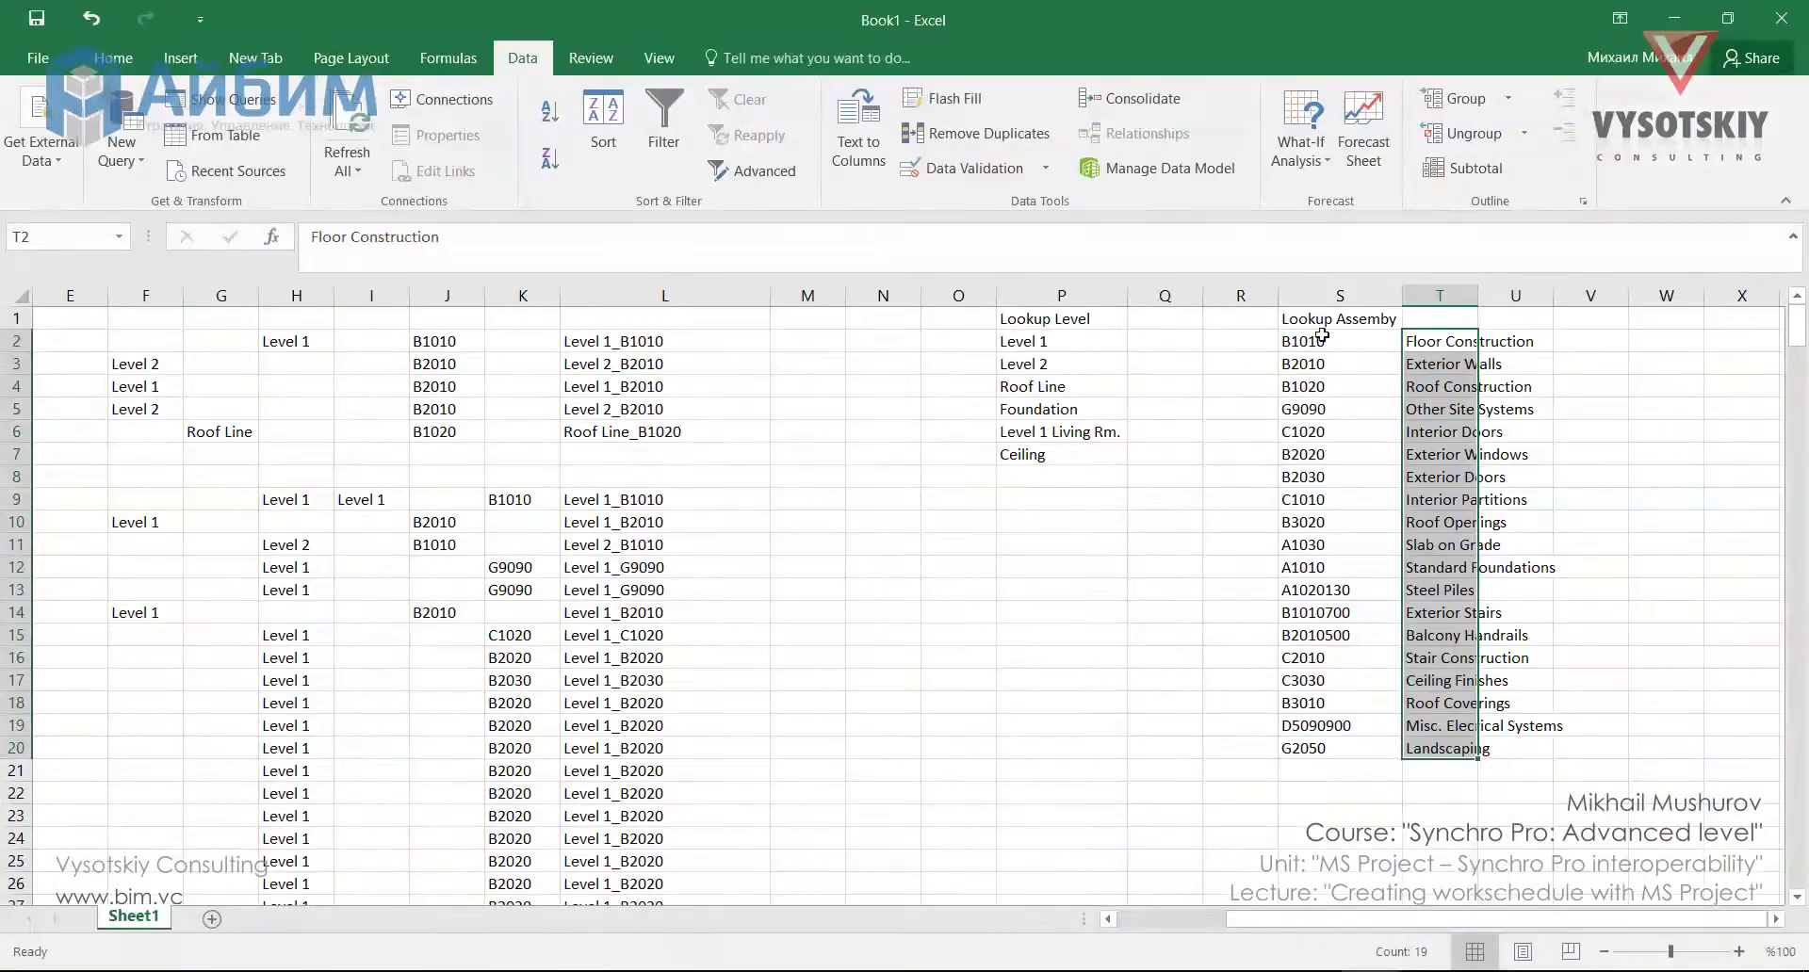
{"action": "left_click_drag", "start_coordinate": [1105, 311], "coordinate": [1475, 754]}
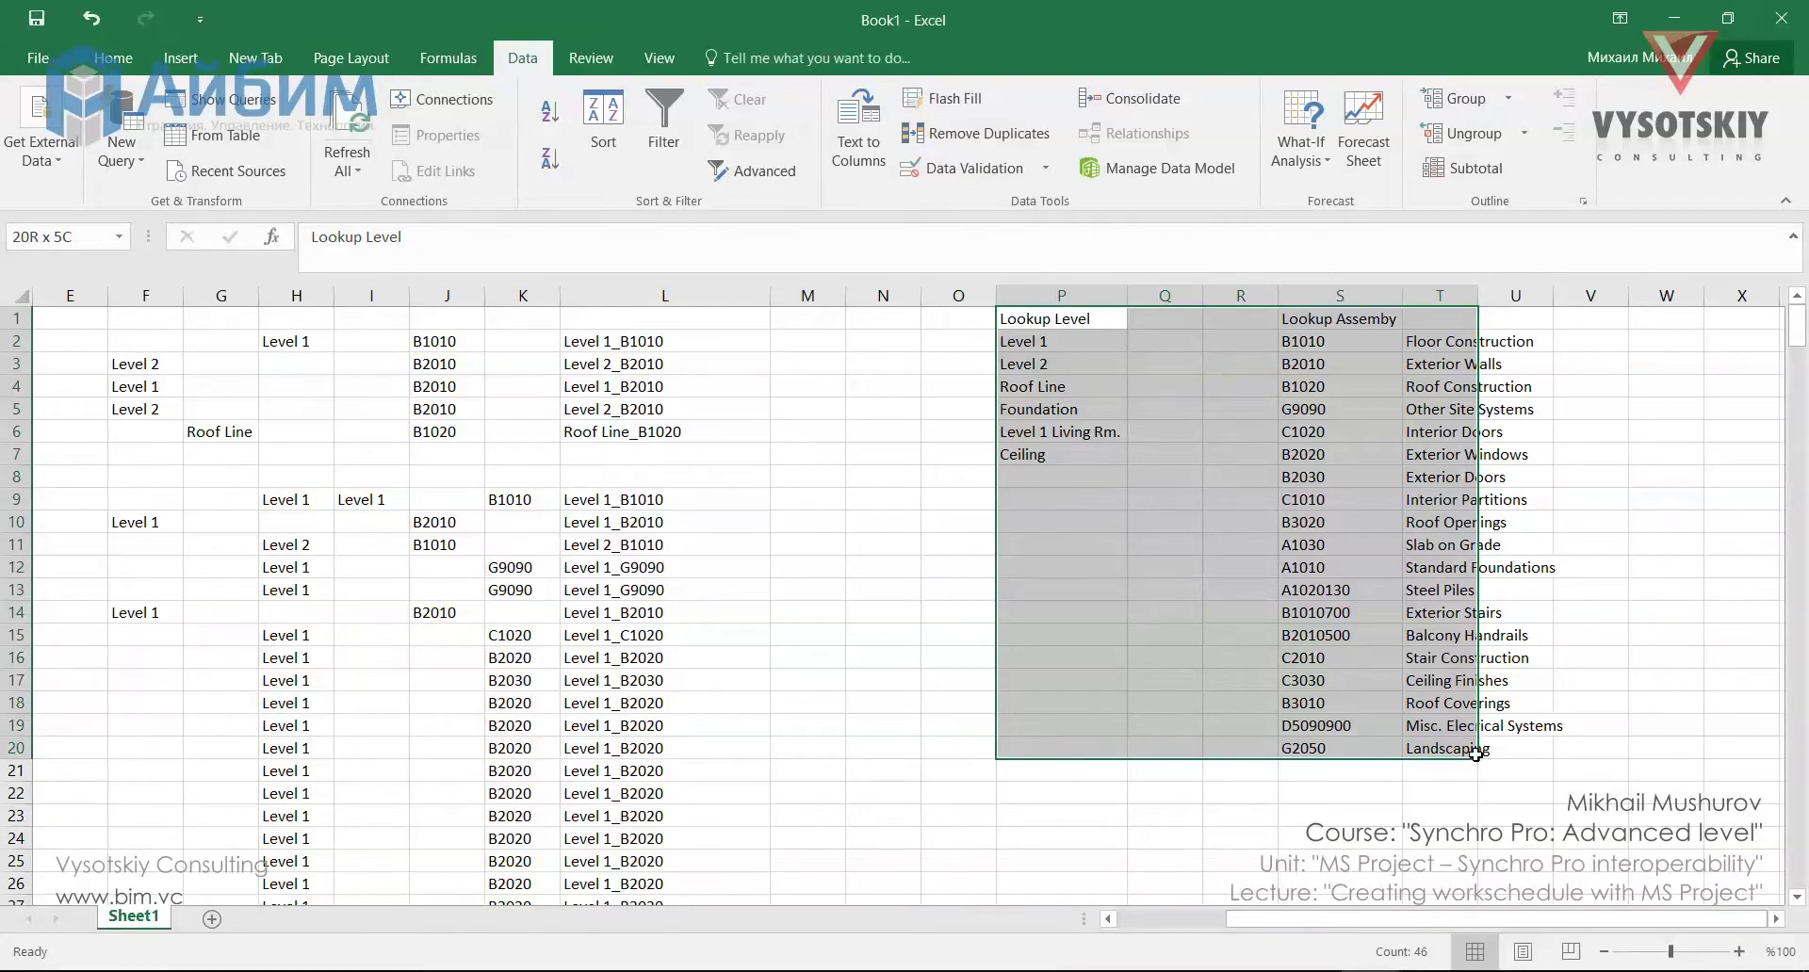
{"action": "left_click", "coordinate": [1037, 454]}
{"action": "left_click_drag", "start_coordinate": [1045, 320], "coordinate": [1468, 751]}
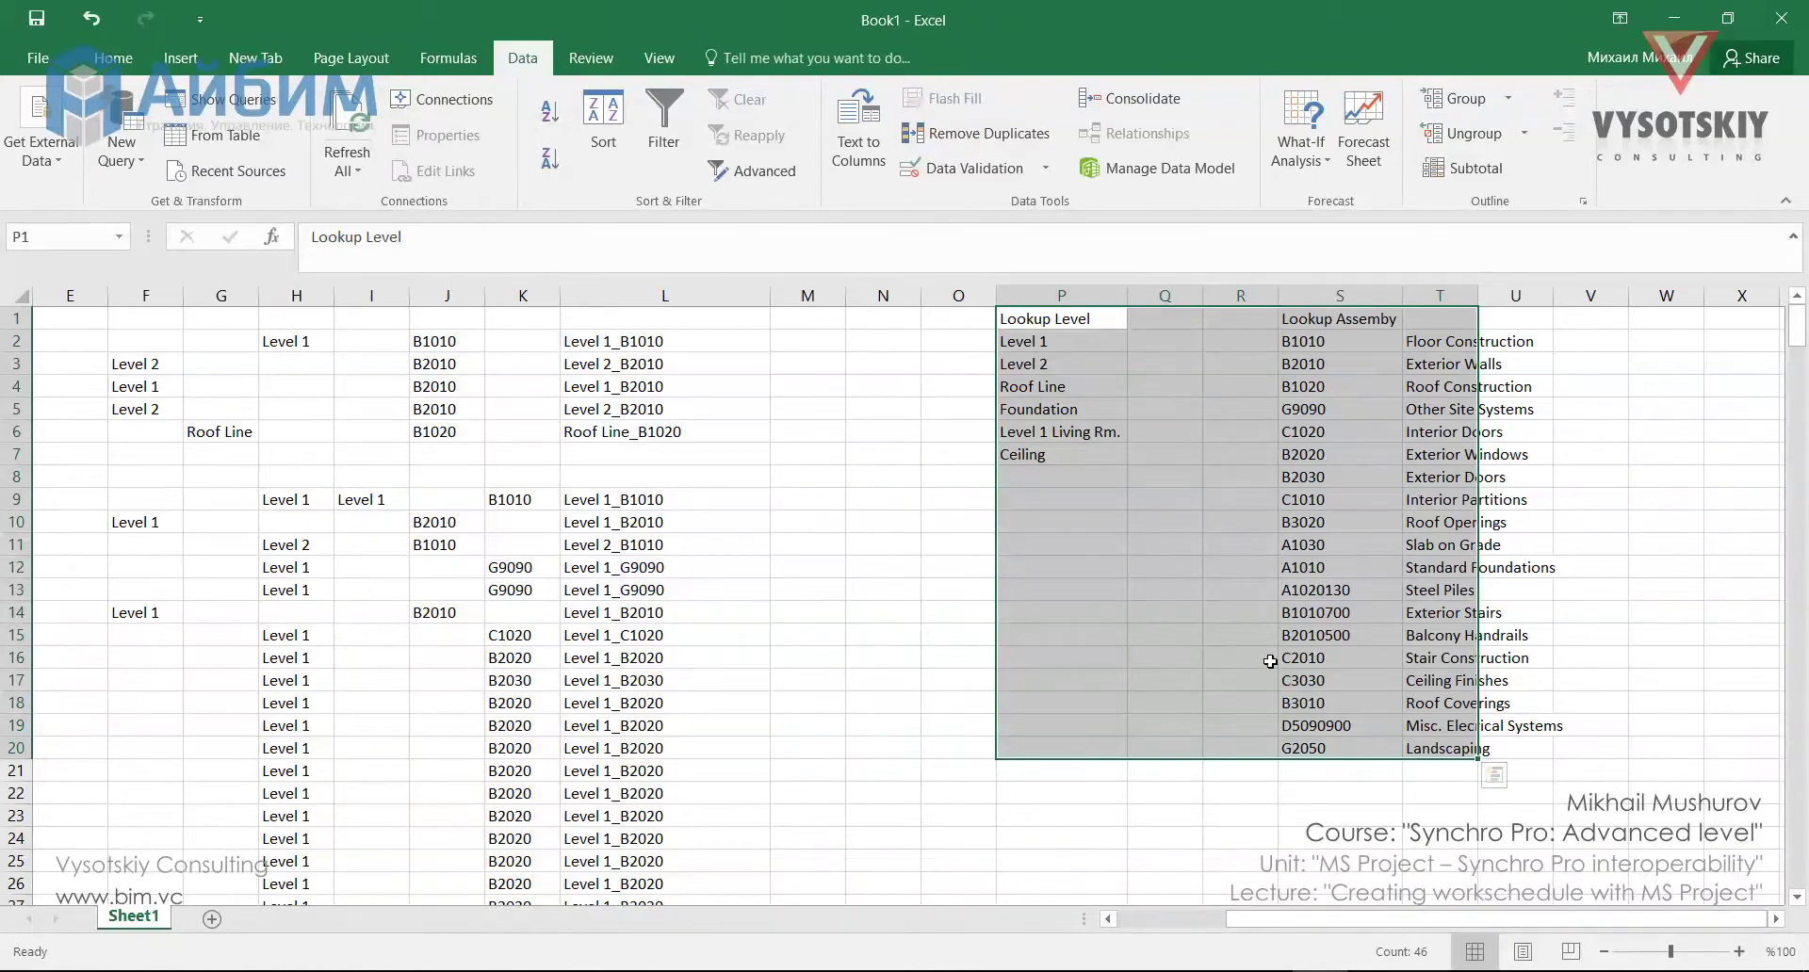
{"action": "left_click", "coordinate": [1037, 319]}
- Scroll through the To Synchro schedule in Microsoft Project, then return to the first task
{"action": "key", "text": "alt+Tab"}
{"action": "scroll", "coordinate": [376, 433], "scroll_direction": "down", "scroll_amount": 5}
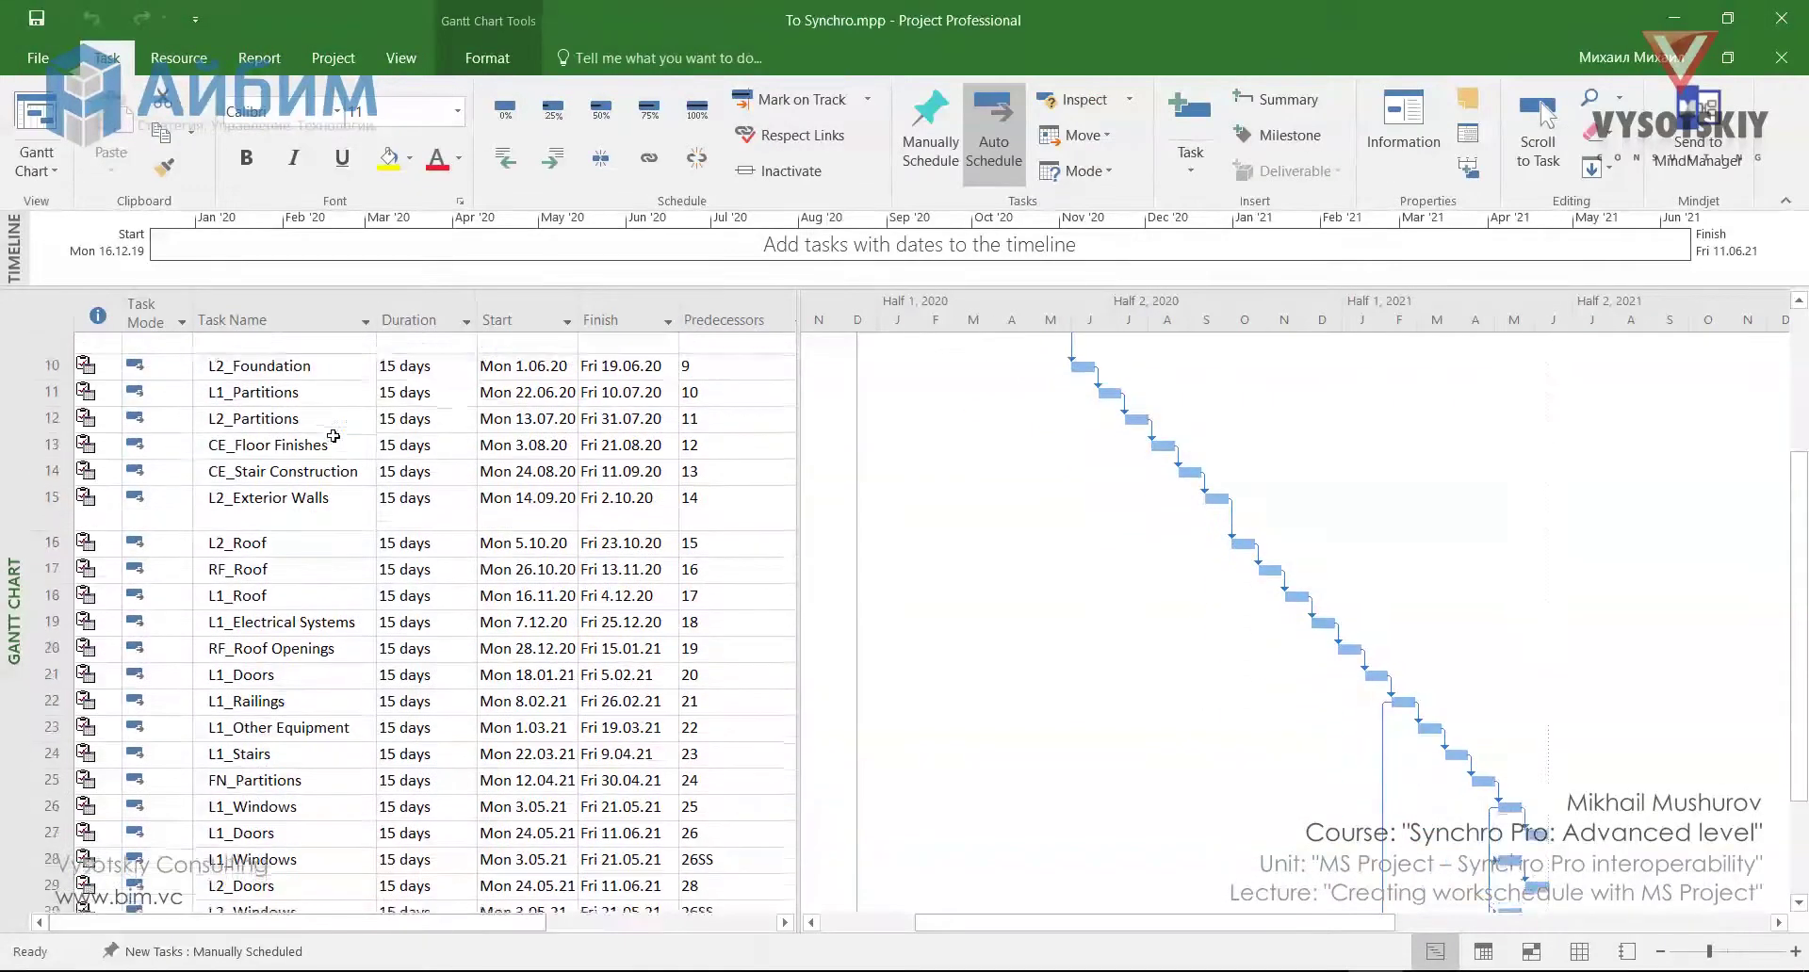
{"action": "scroll", "coordinate": [579, 630], "scroll_direction": "down", "scroll_amount": 1}
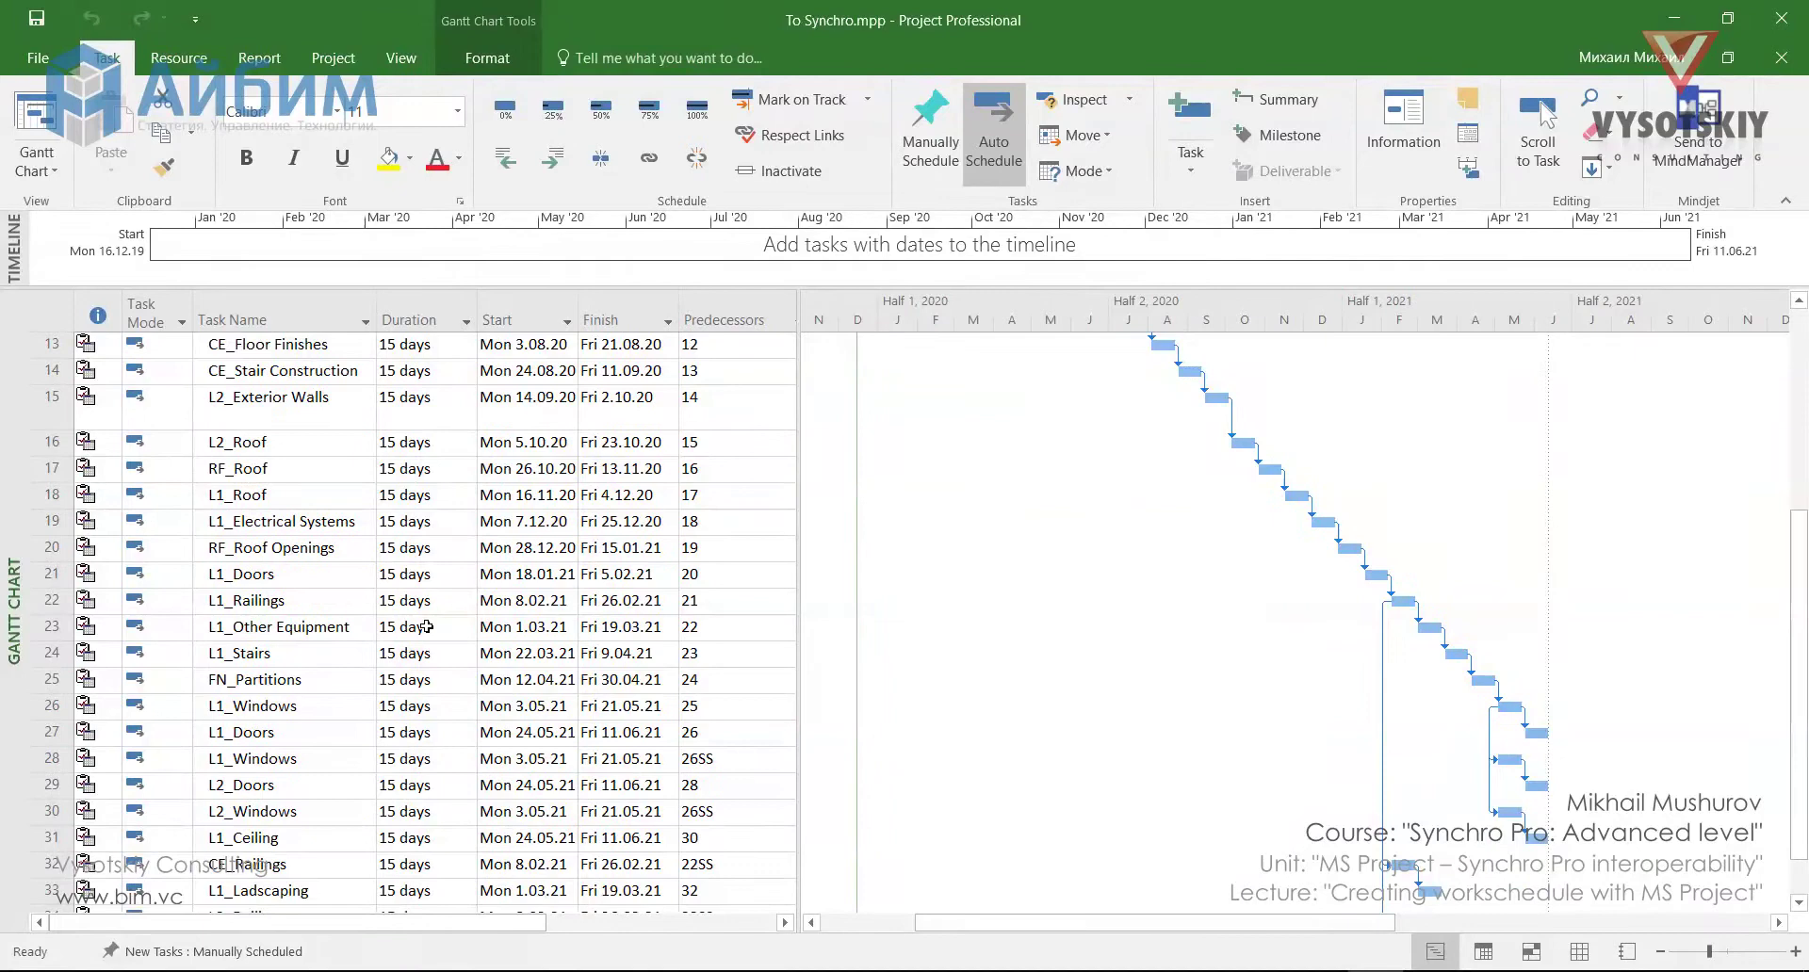
{"action": "scroll", "coordinate": [442, 718], "scroll_direction": "down", "scroll_amount": 3}
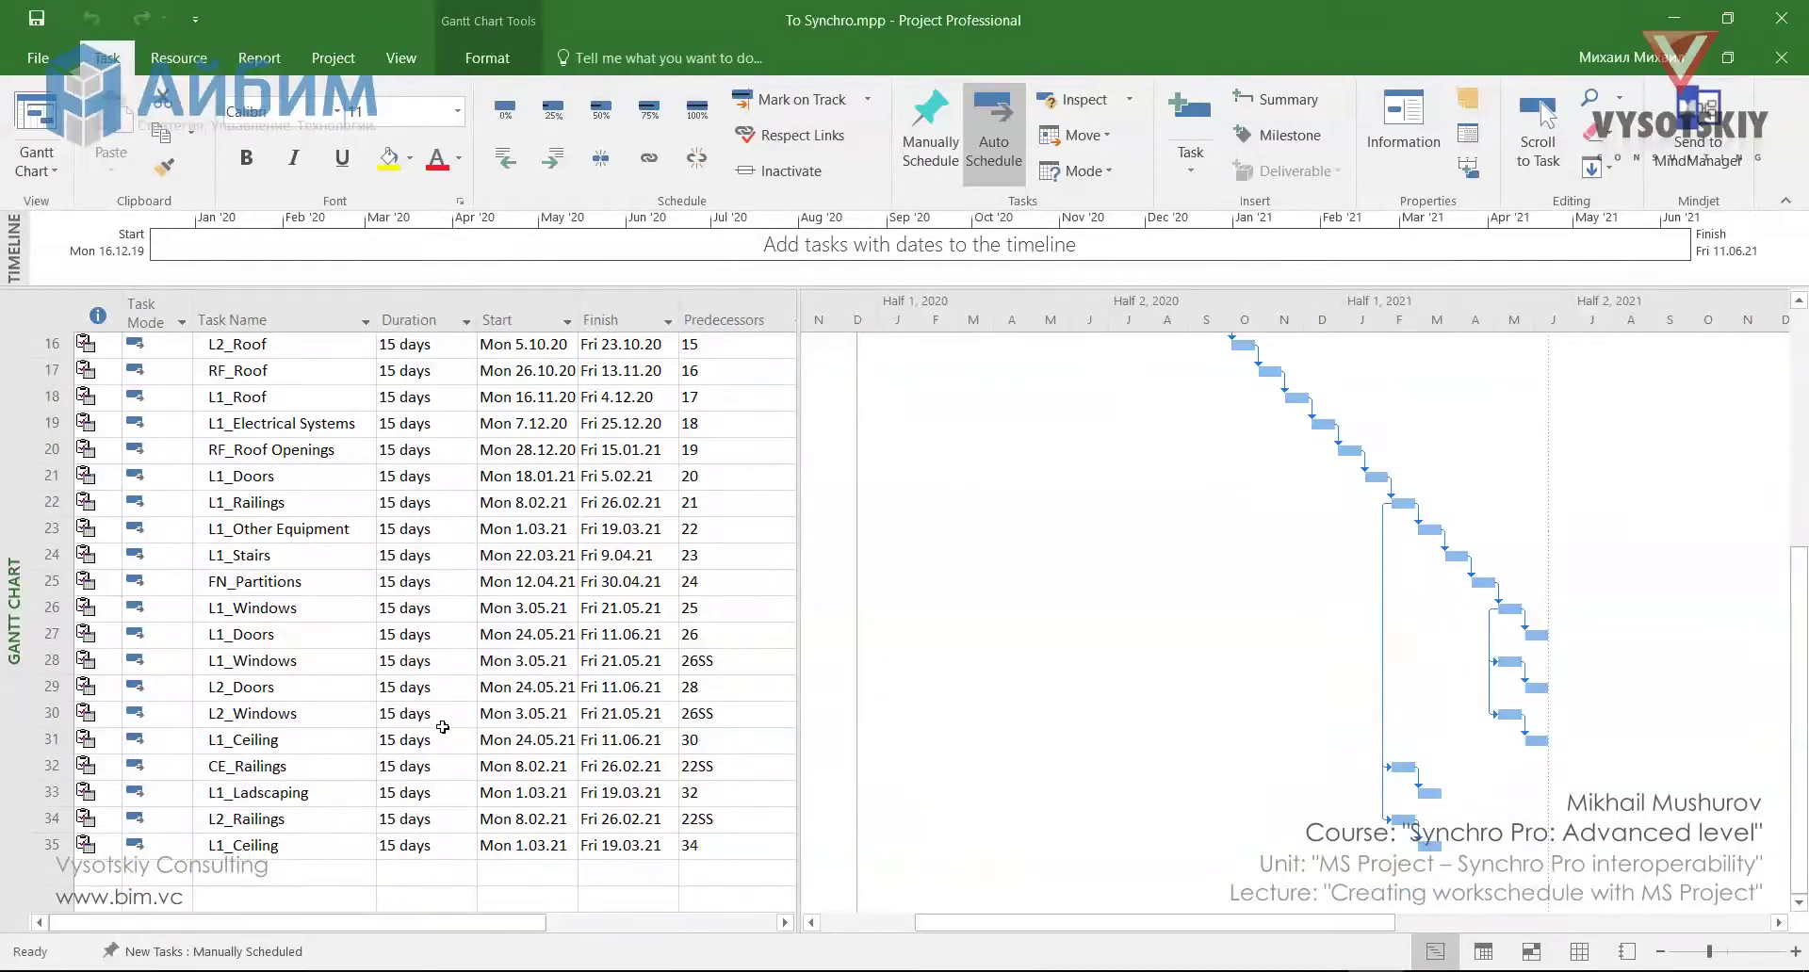
{"action": "key", "text": "ctrl+Home"}
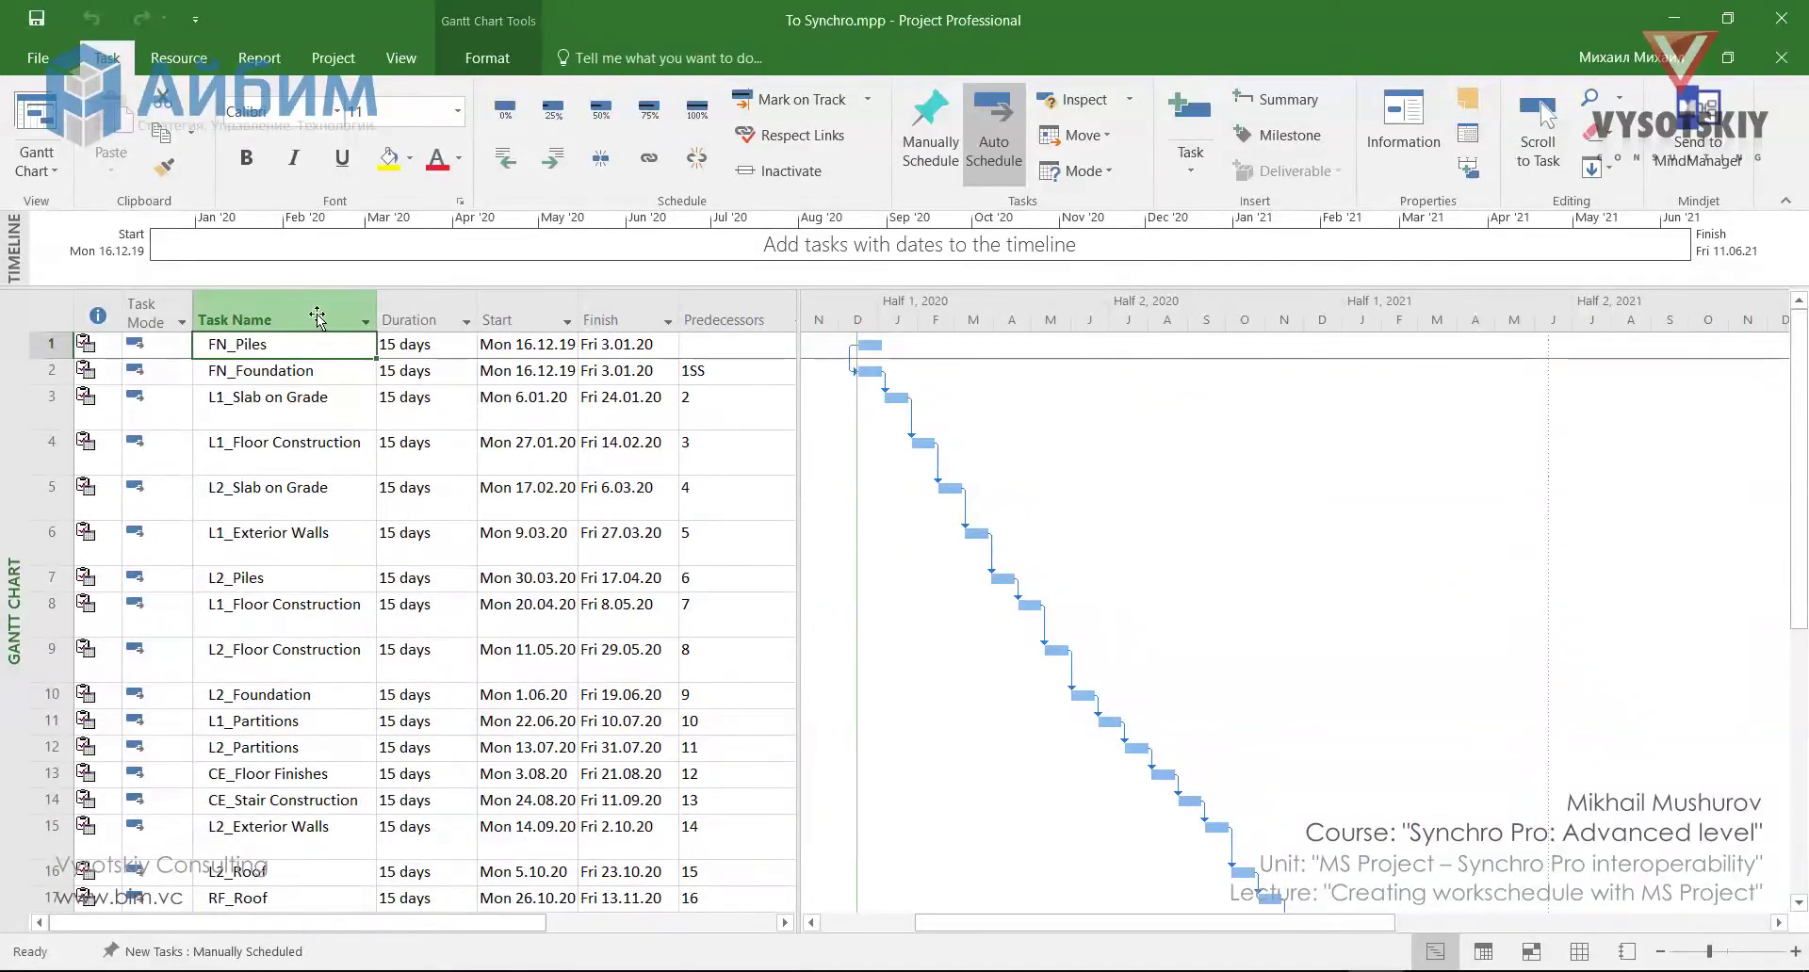
- Rename the Text1 custom task field to 'Assembly Code'
{"action": "right_click", "coordinate": [265, 325]}
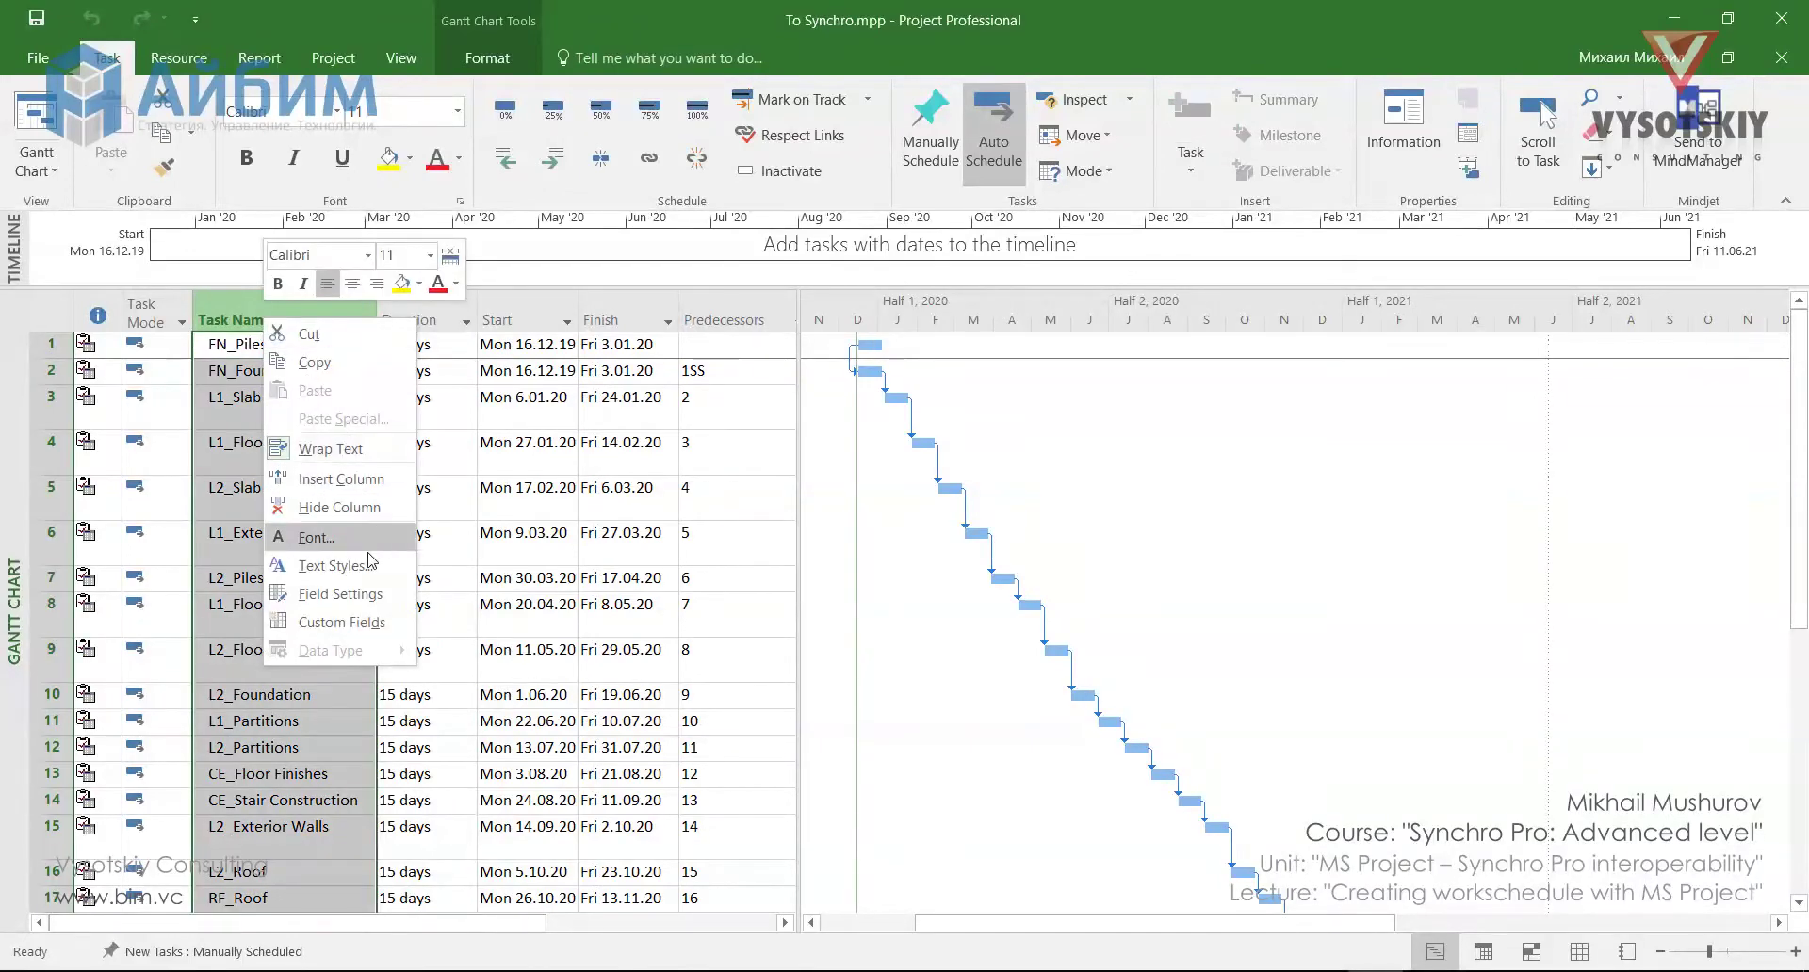
{"action": "left_click", "coordinate": [363, 622]}
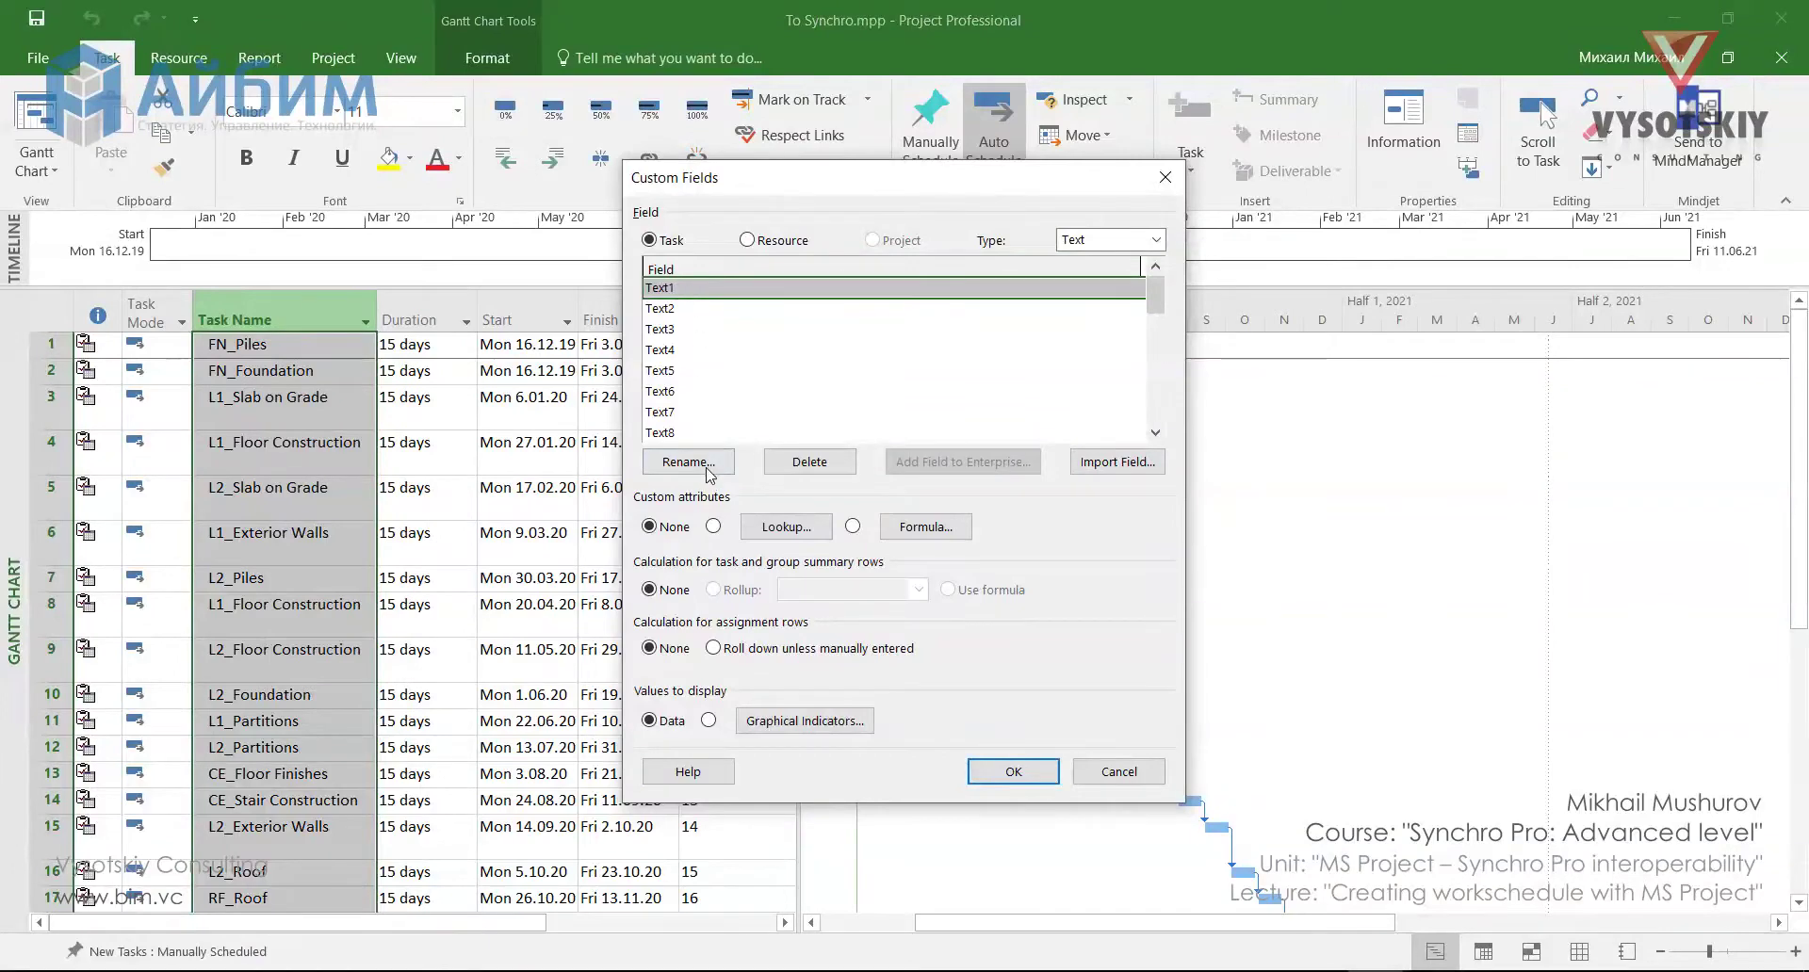
{"action": "left_click", "coordinate": [709, 467]}
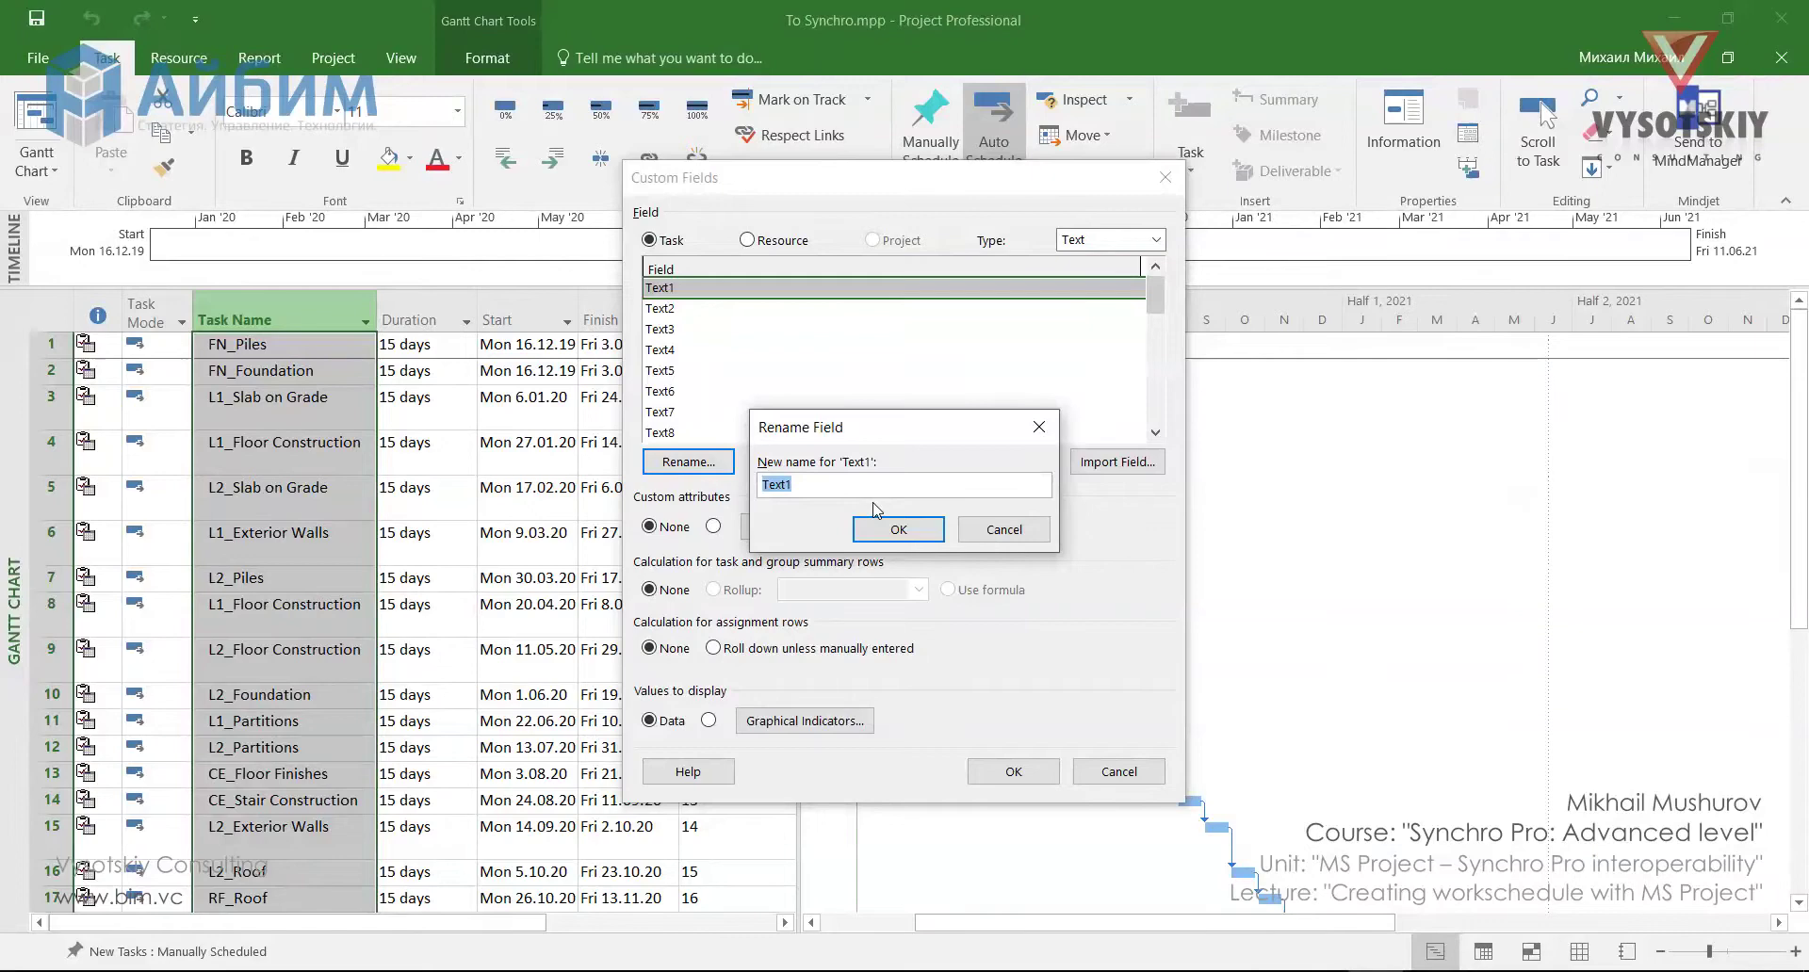
{"action": "type", "text": "Assembly Code"}
{"action": "key", "text": "Return"}
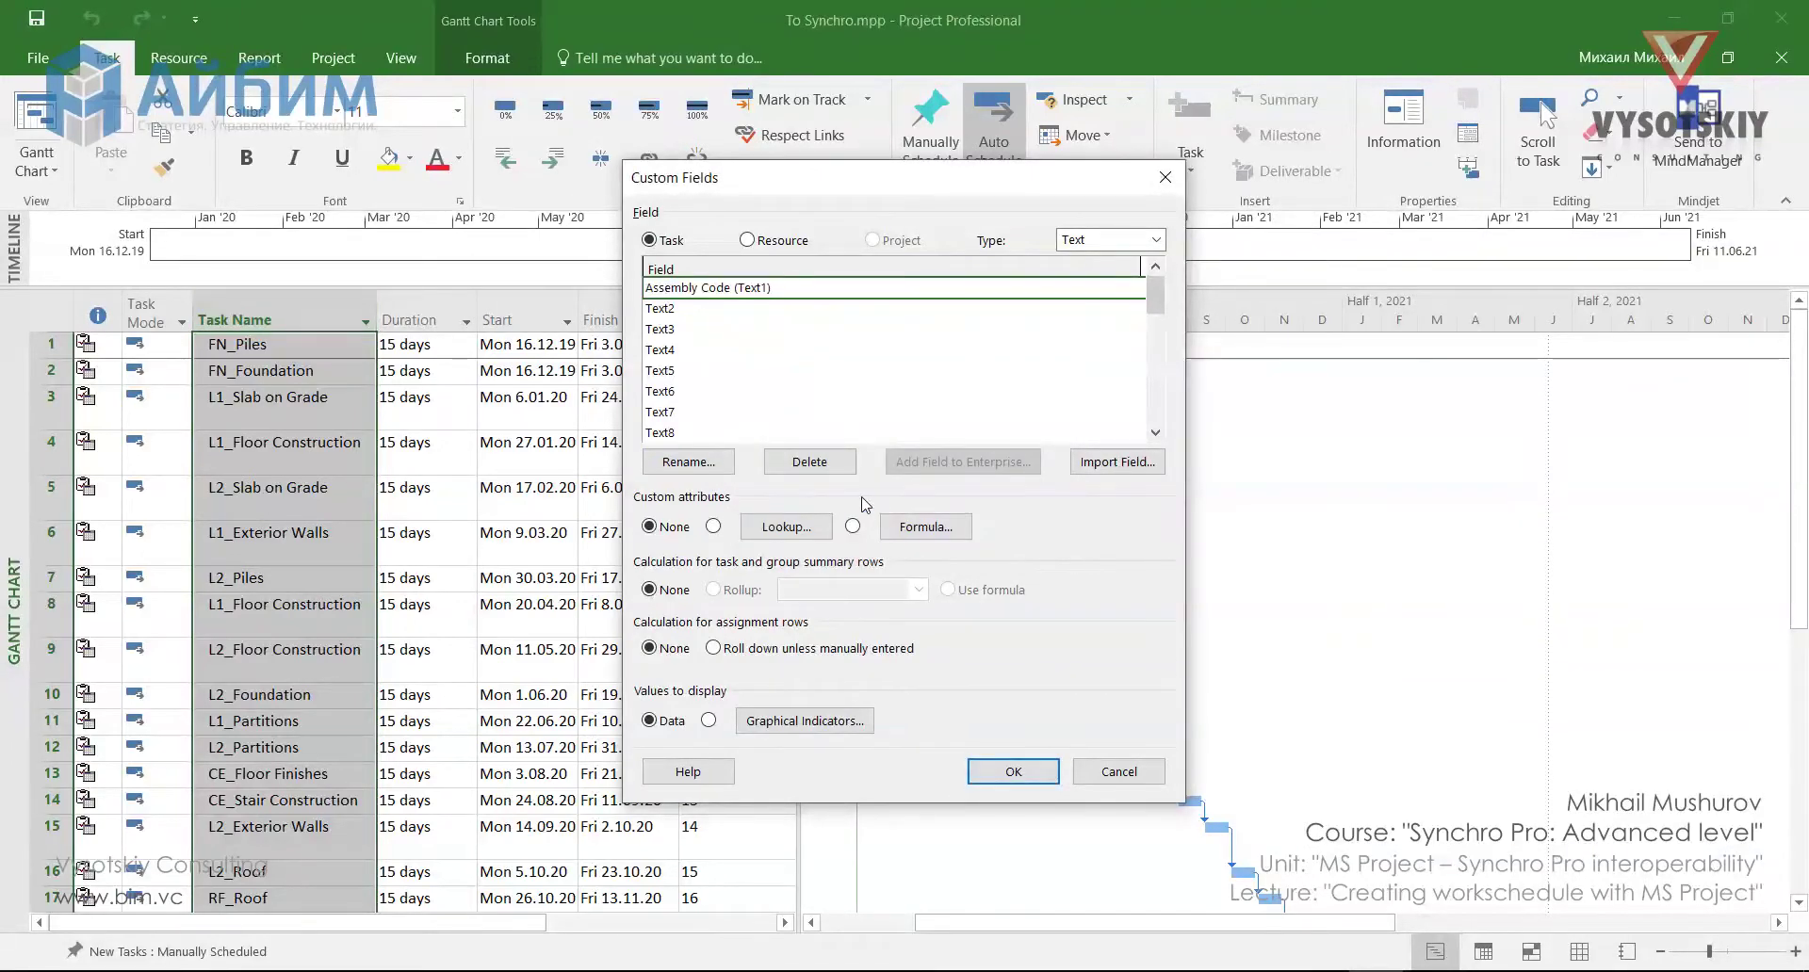
- Rename the Text2 custom task field to 'Level Code'
{"action": "left_click", "coordinate": [762, 307]}
{"action": "left_click", "coordinate": [716, 462]}
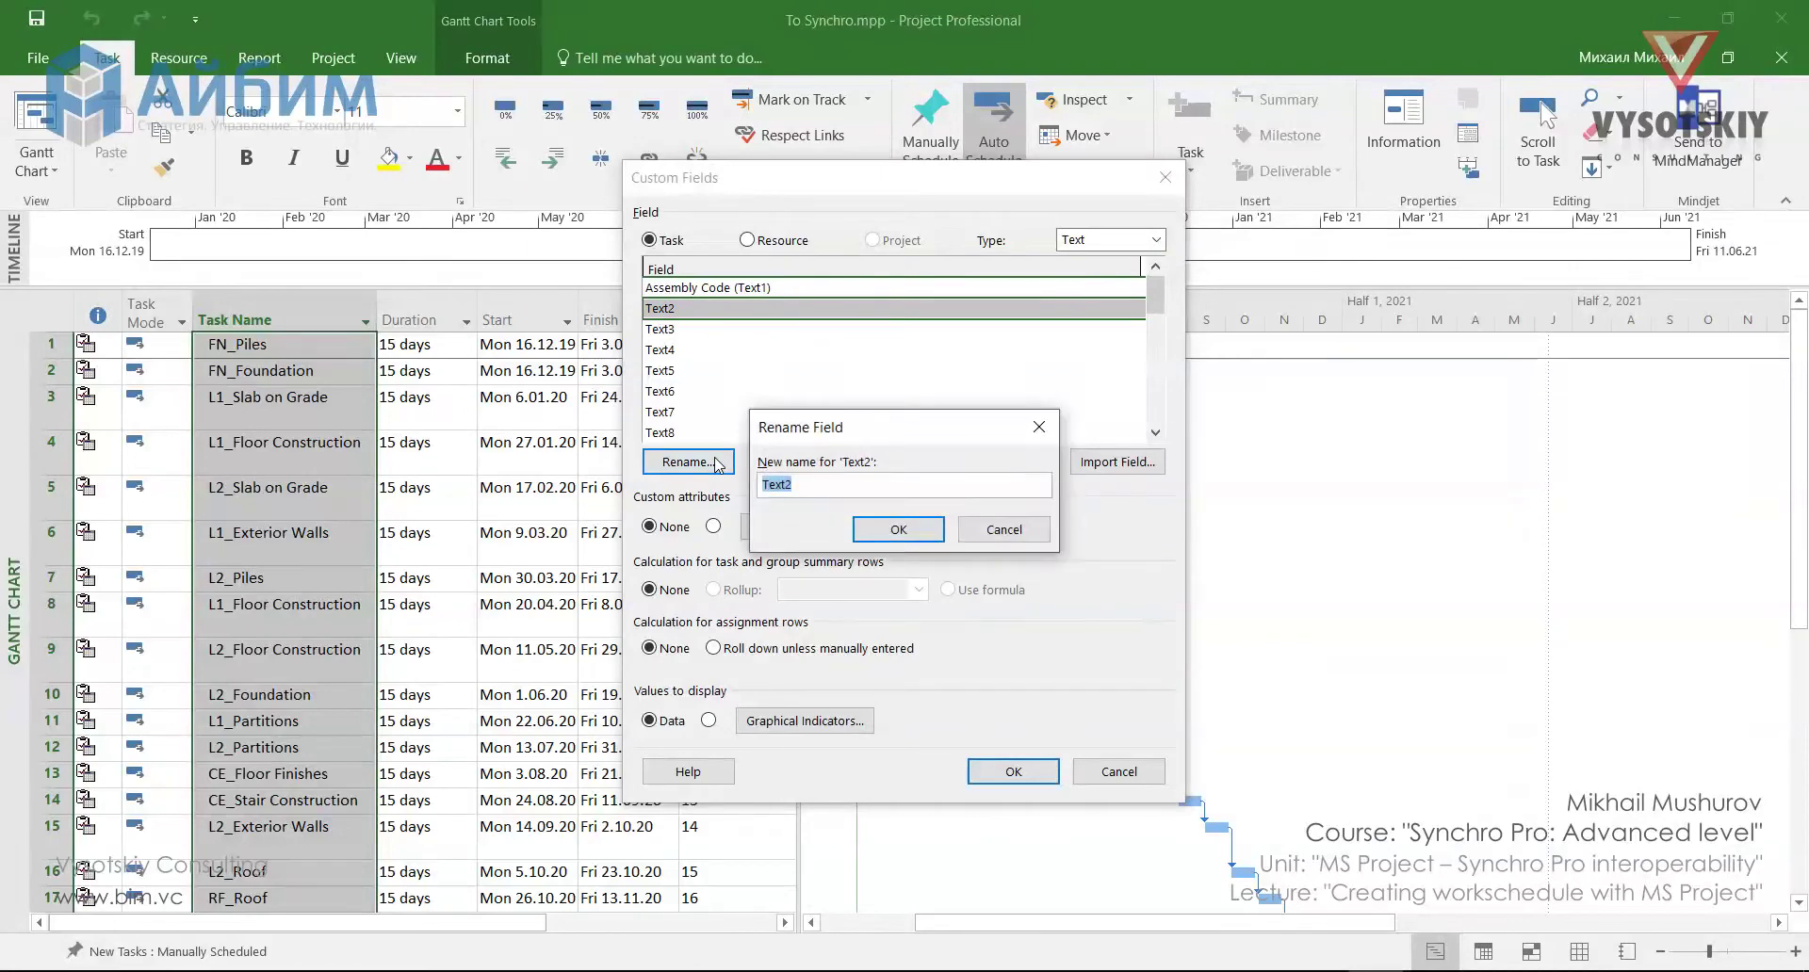
{"action": "type", "text": "Level Code"}
{"action": "left_click", "coordinate": [897, 529]}
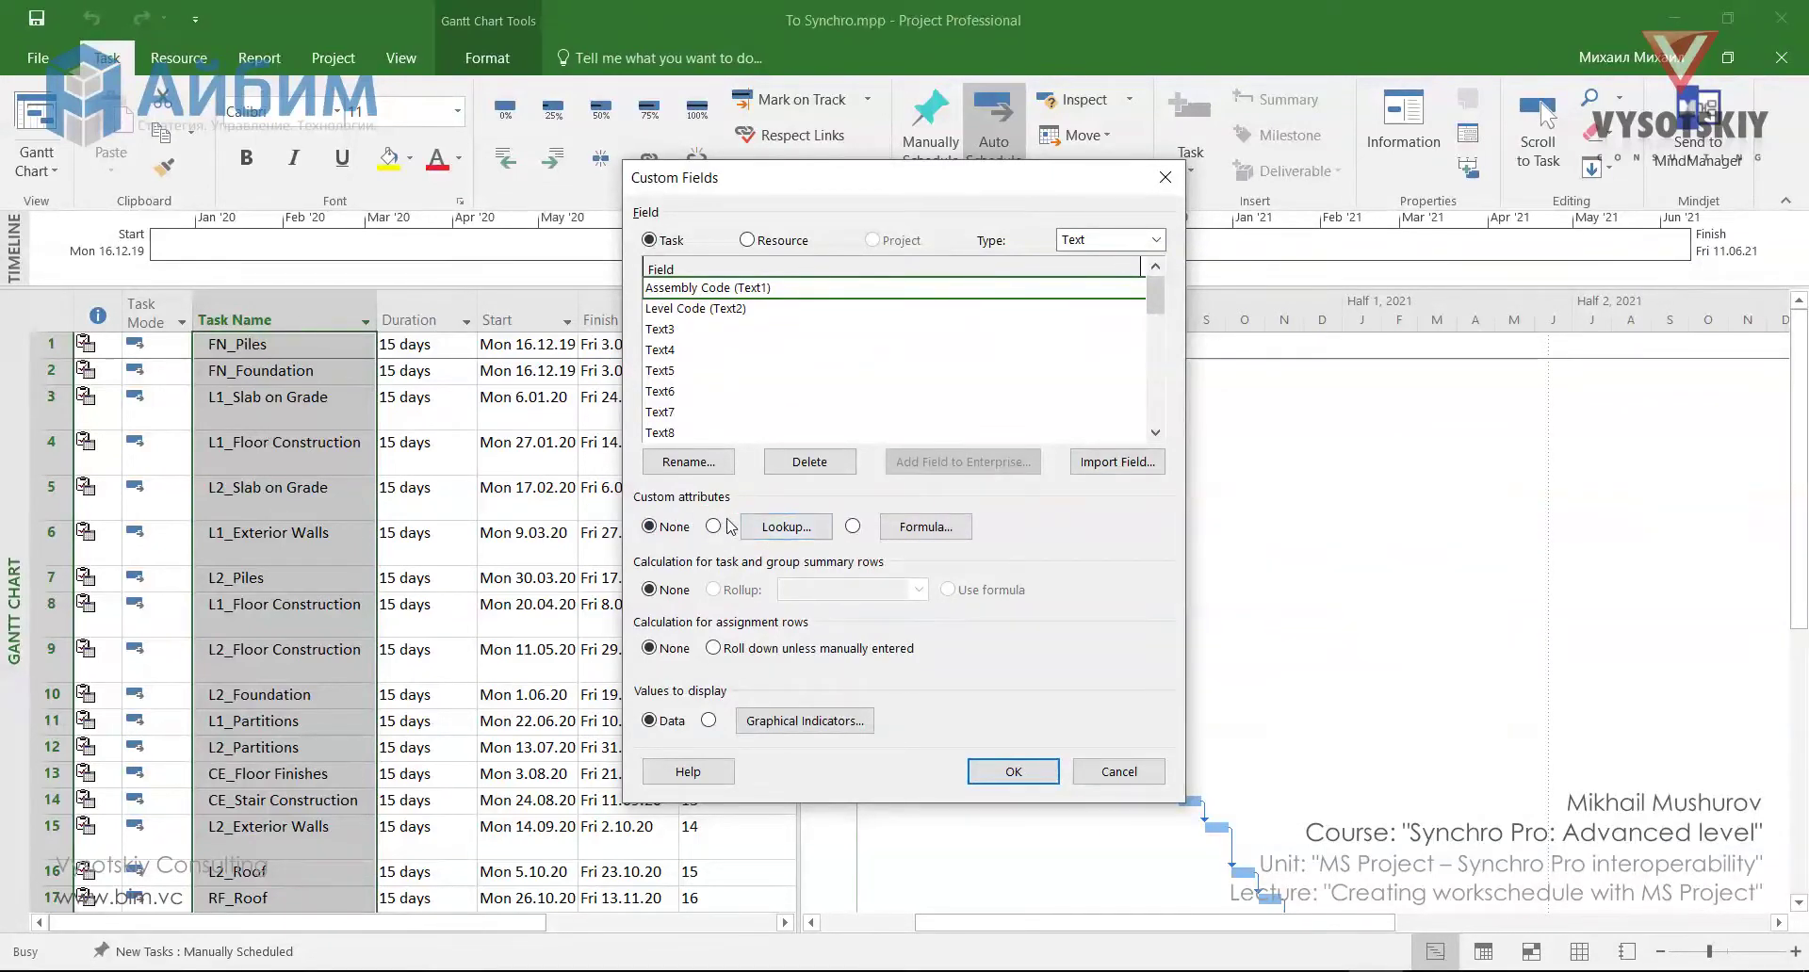
{"action": "left_click", "coordinate": [788, 530]}
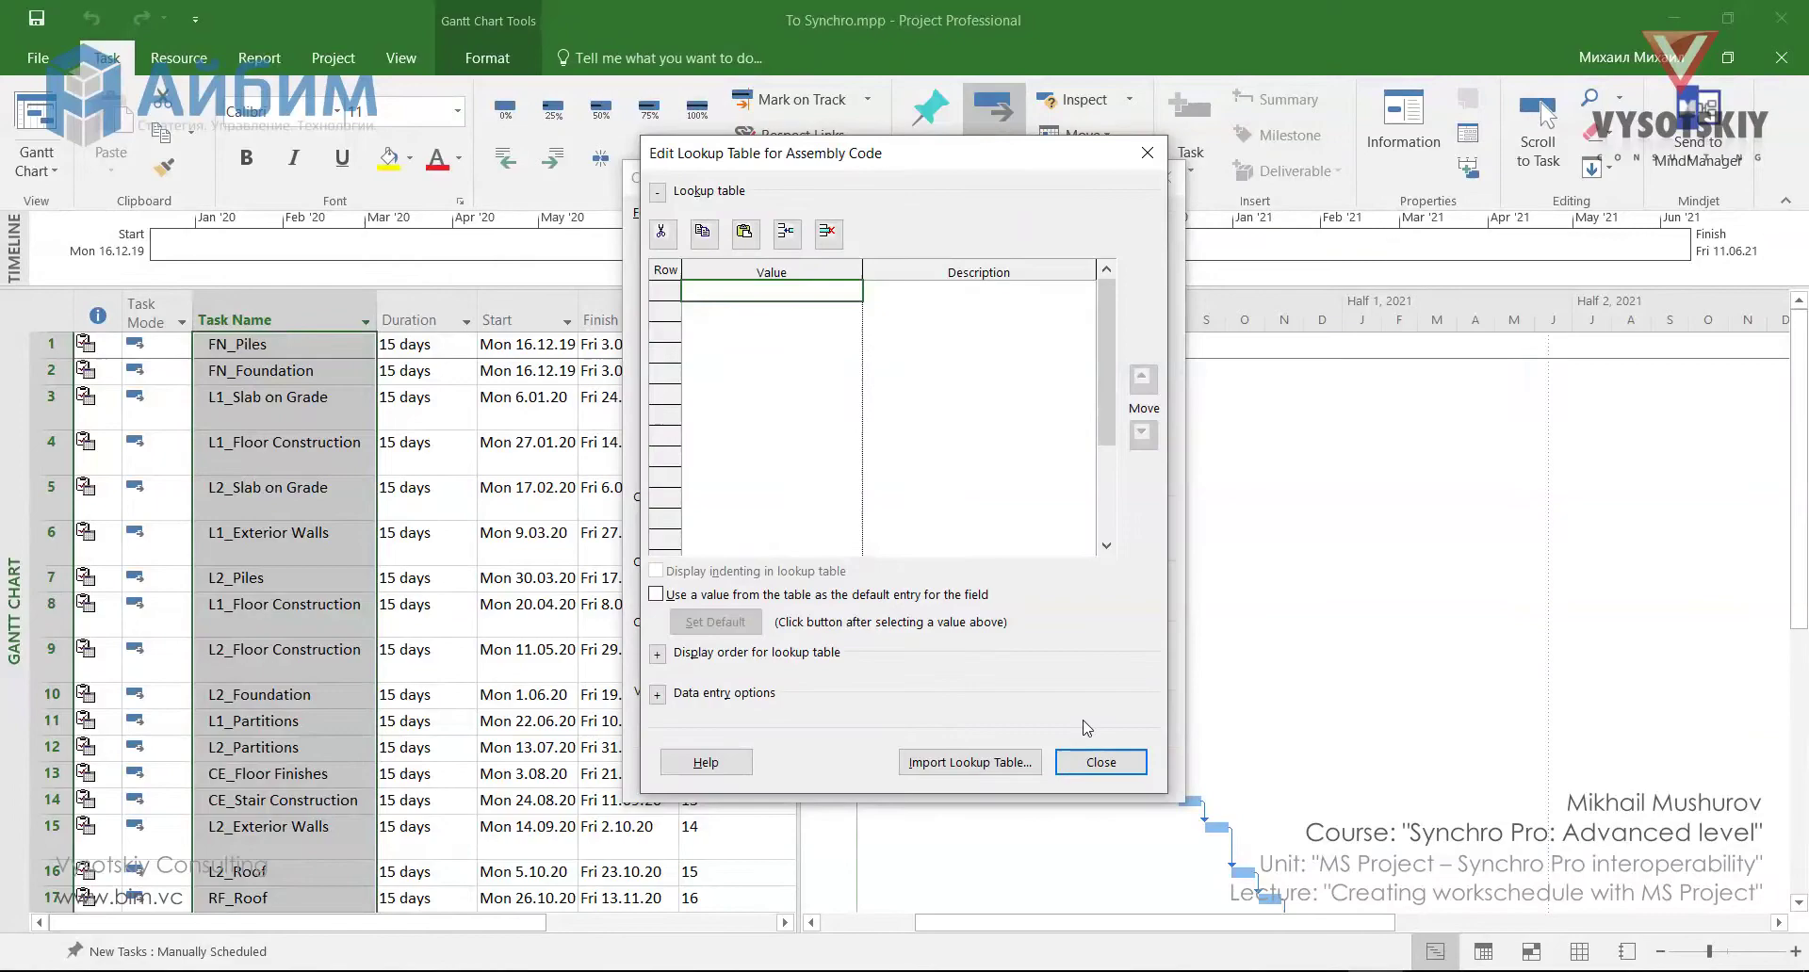
- Copy the assembly codes and descriptions (S2:T20) from Excel into the Assembly Code lookup table
{"action": "mouse_move", "coordinate": [1319, 968]}
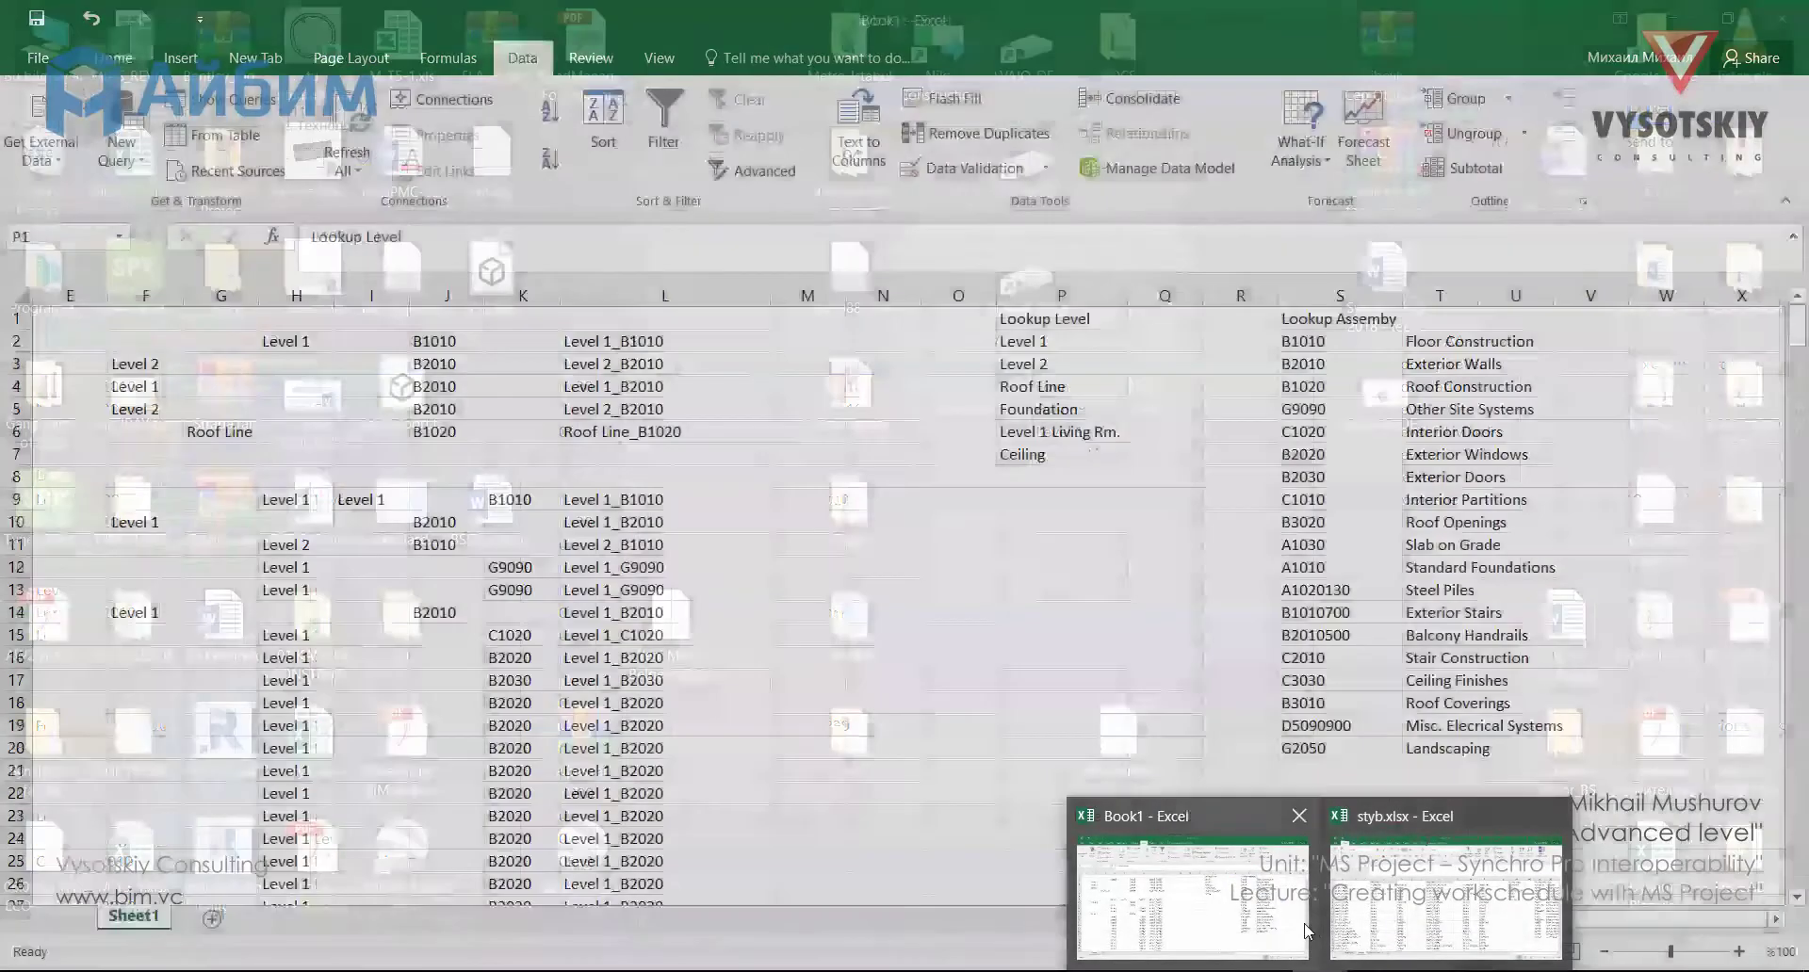
{"action": "left_click", "coordinate": [1305, 930]}
{"action": "left_click", "coordinate": [1303, 343]}
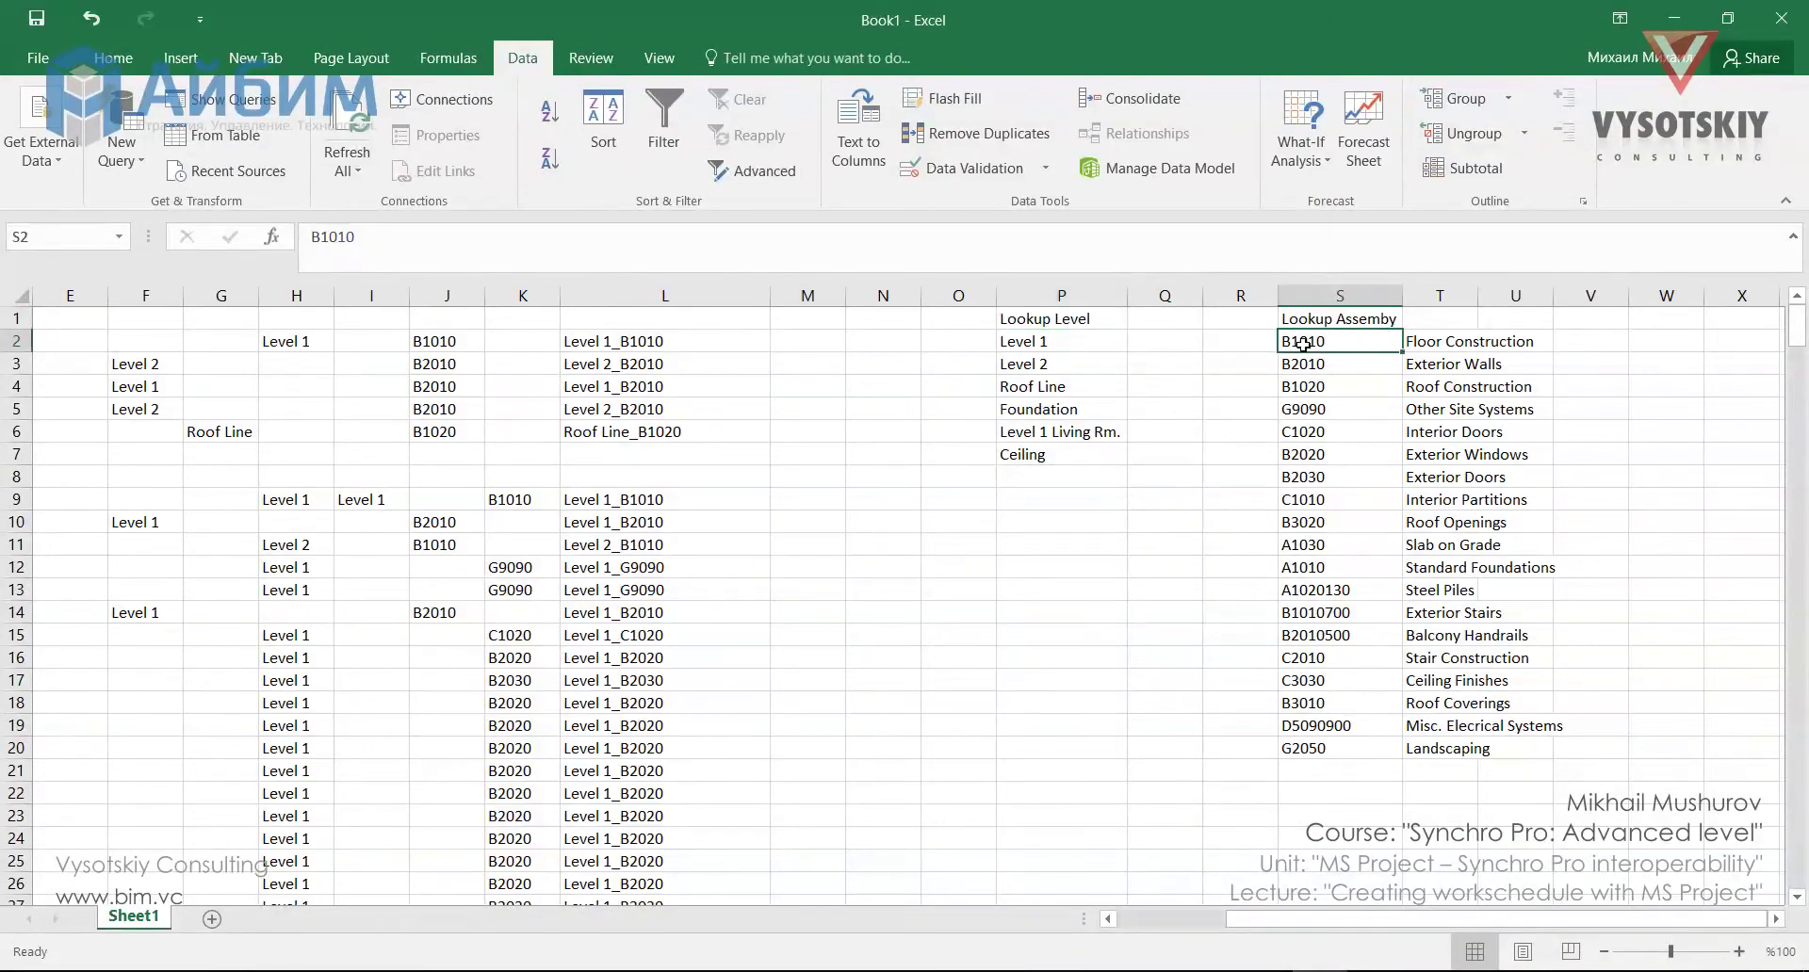
{"action": "left_click", "coordinate": [1430, 752], "text": "shift"}
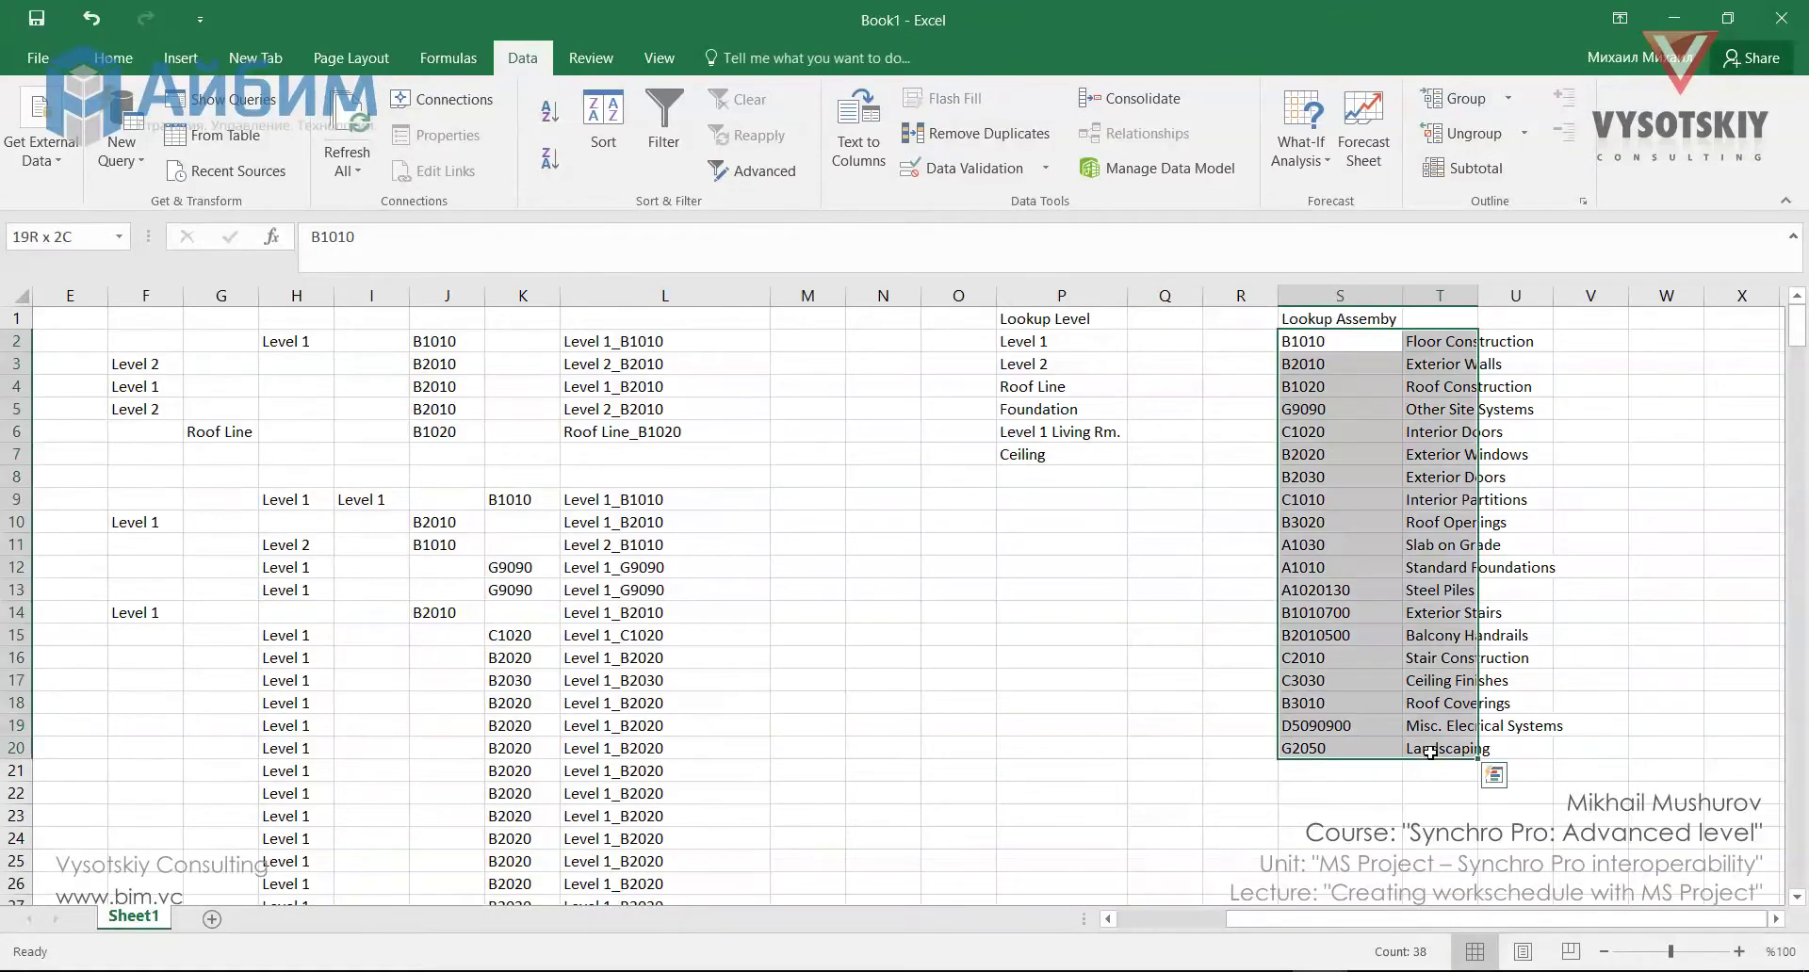
{"action": "key", "text": "ctrl+c"}
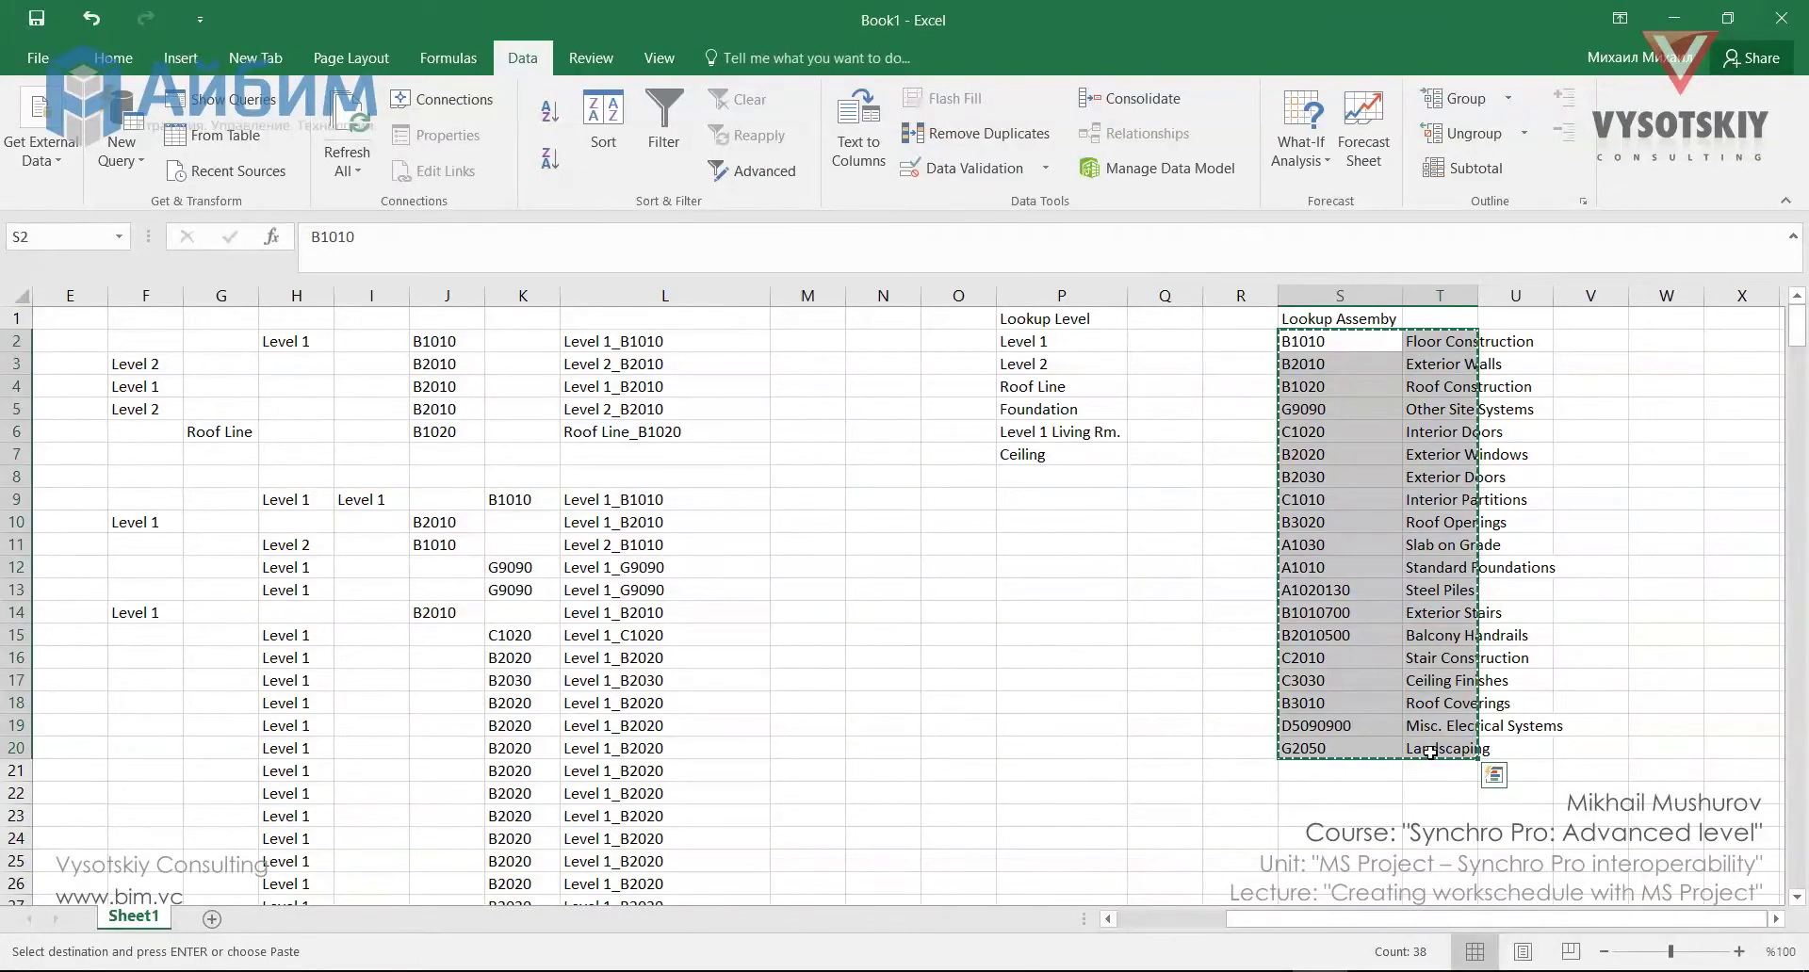
{"action": "key", "text": "alt+Tab"}
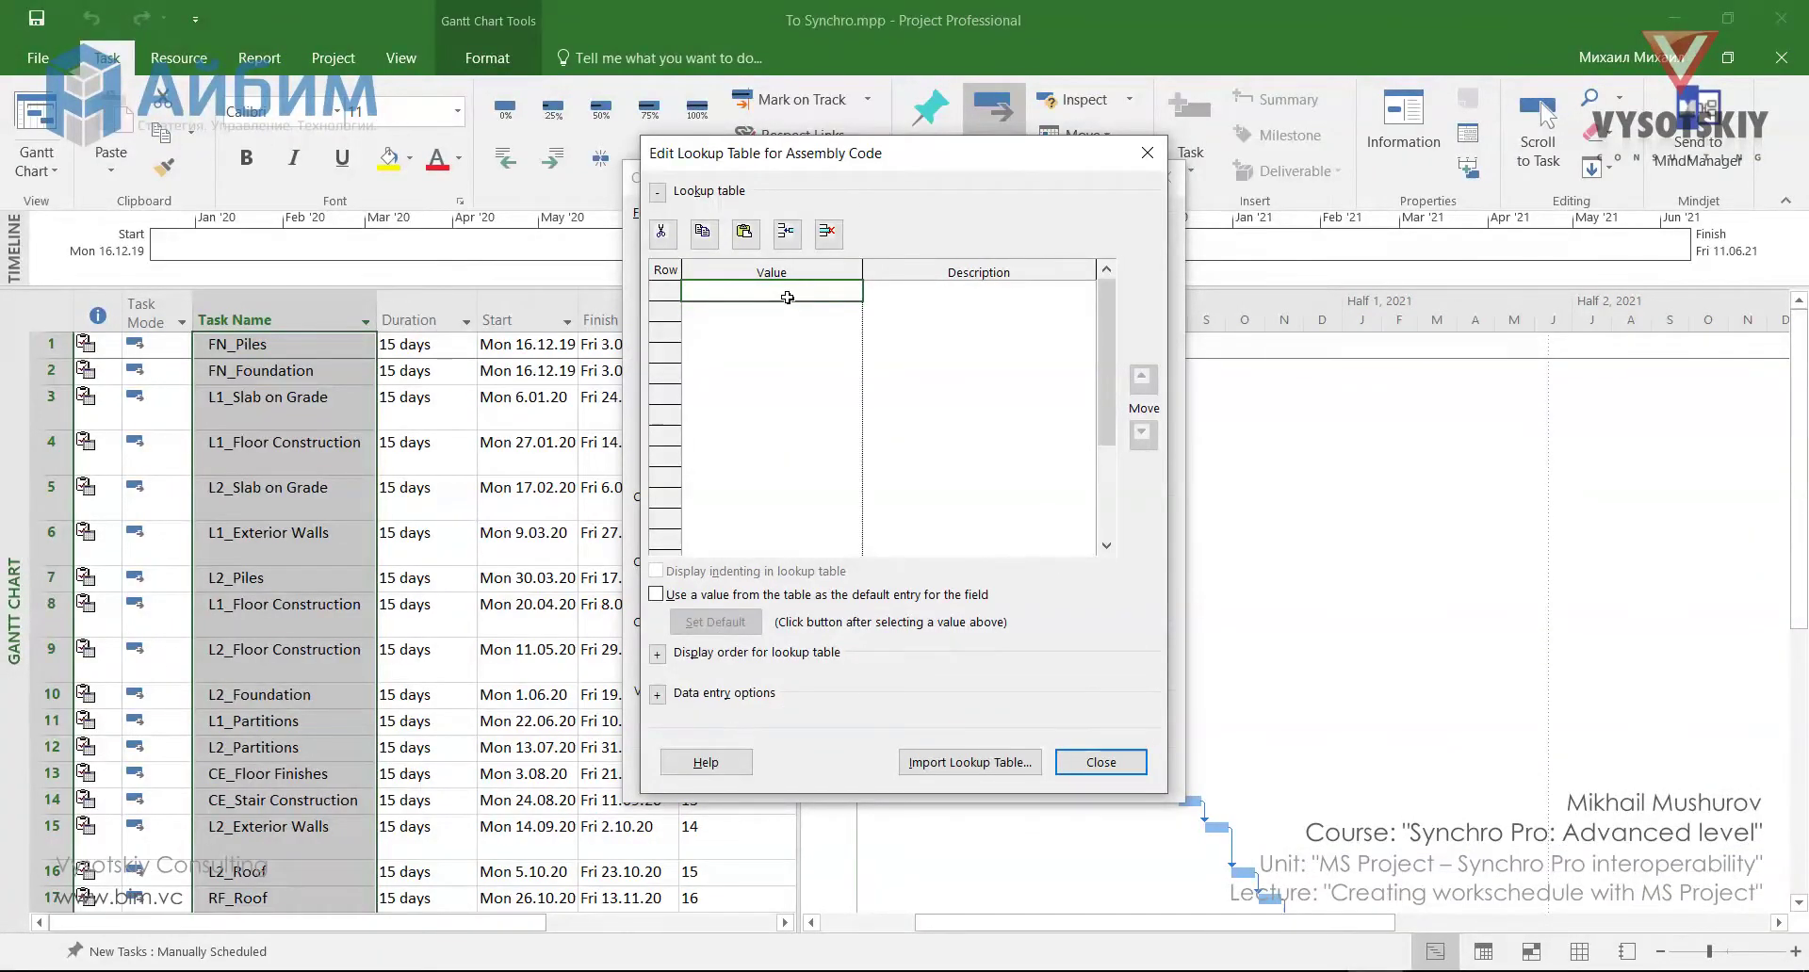
{"action": "key", "text": "ctrl+v"}
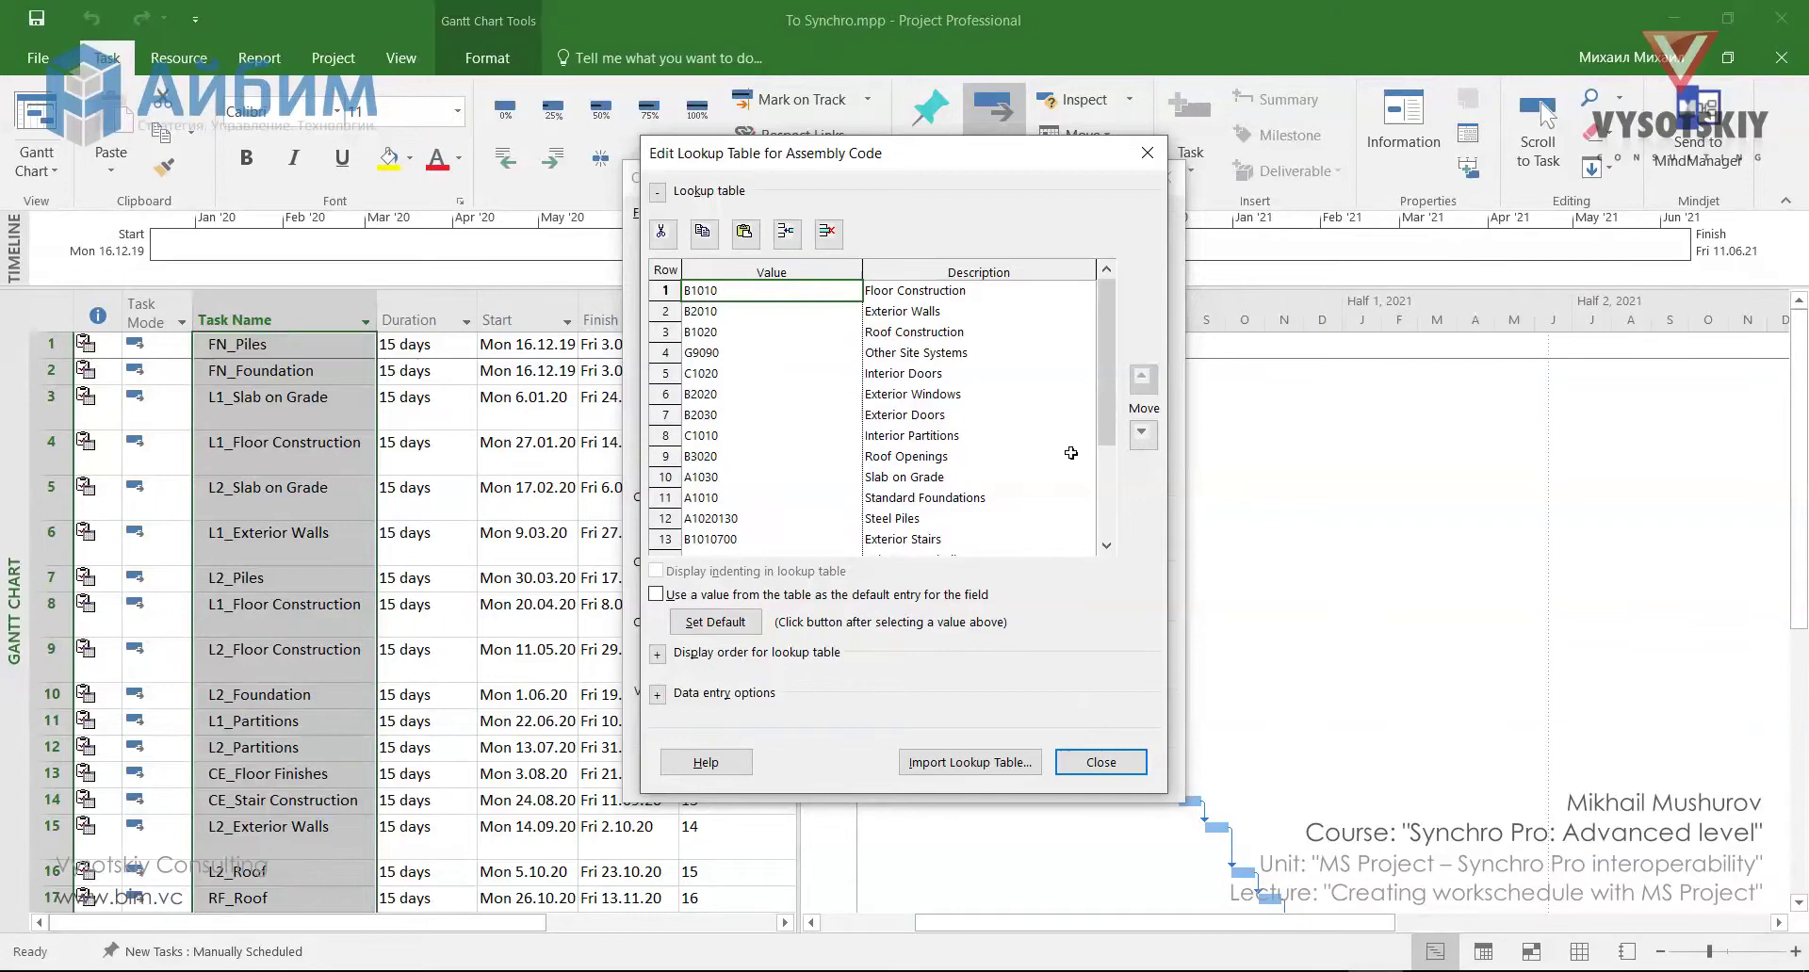
{"action": "left_click_drag", "start_coordinate": [1107, 415], "coordinate": [743, 294]}
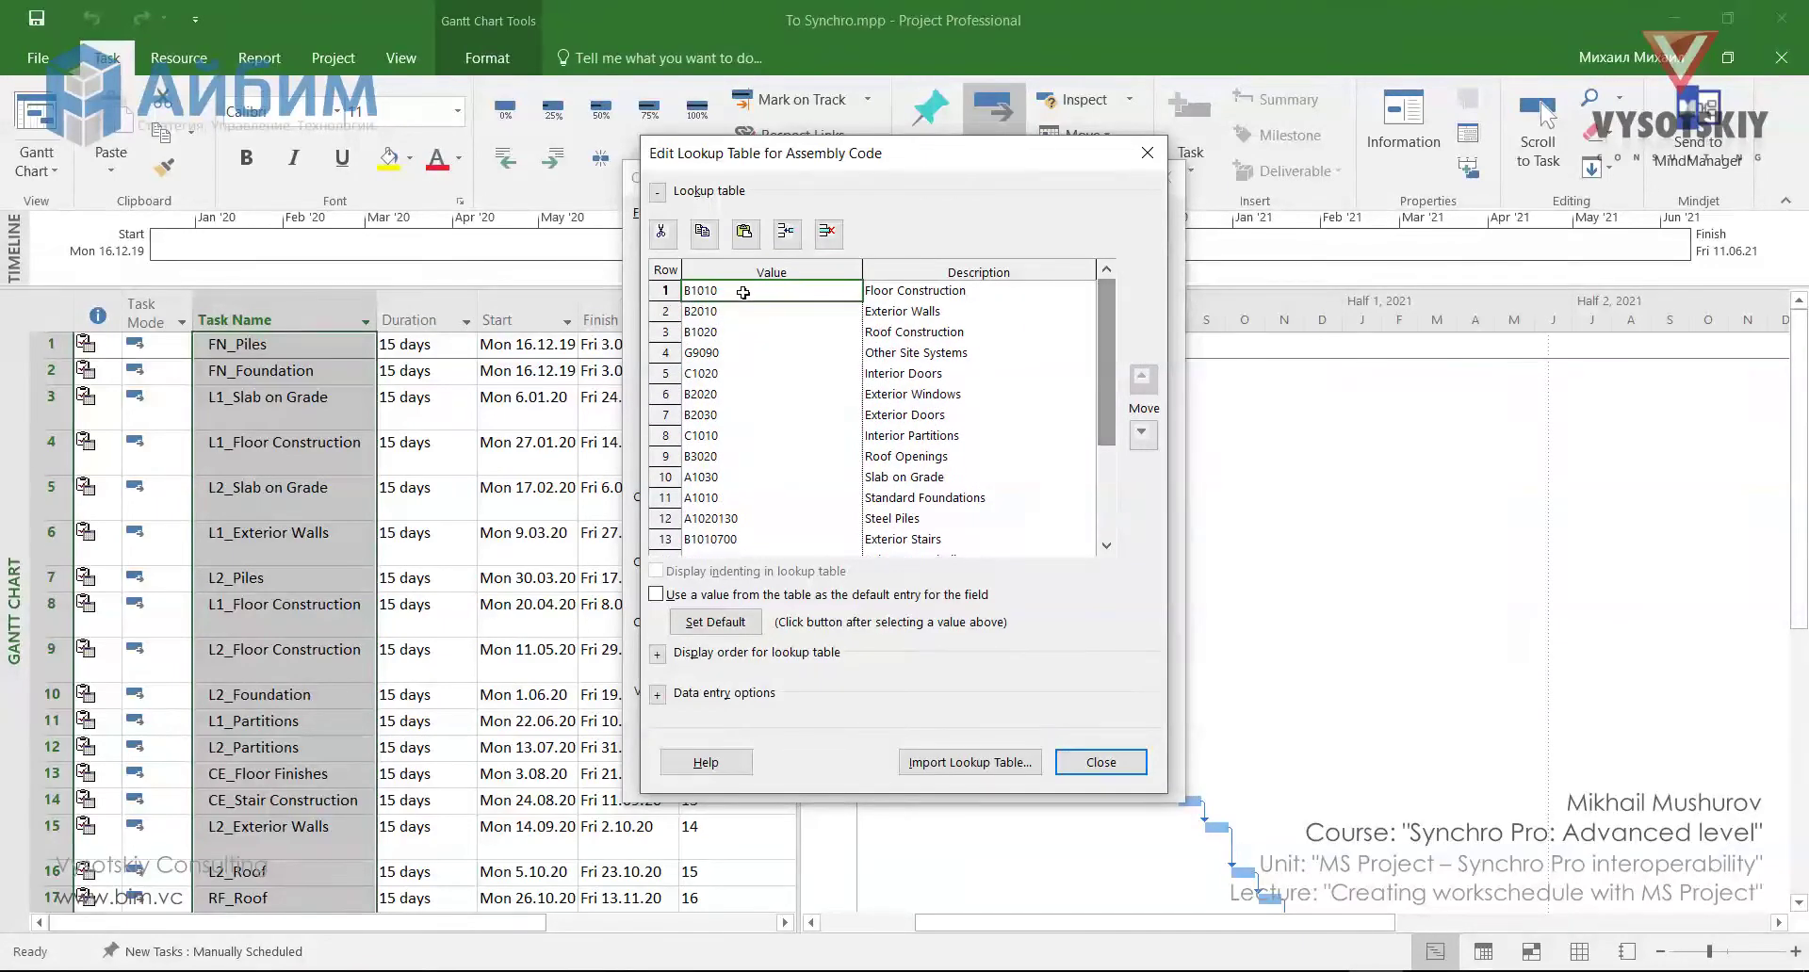
- Close the Assembly Code lookup table, restricting entries to the listed values
{"action": "left_click", "coordinate": [1101, 762]}
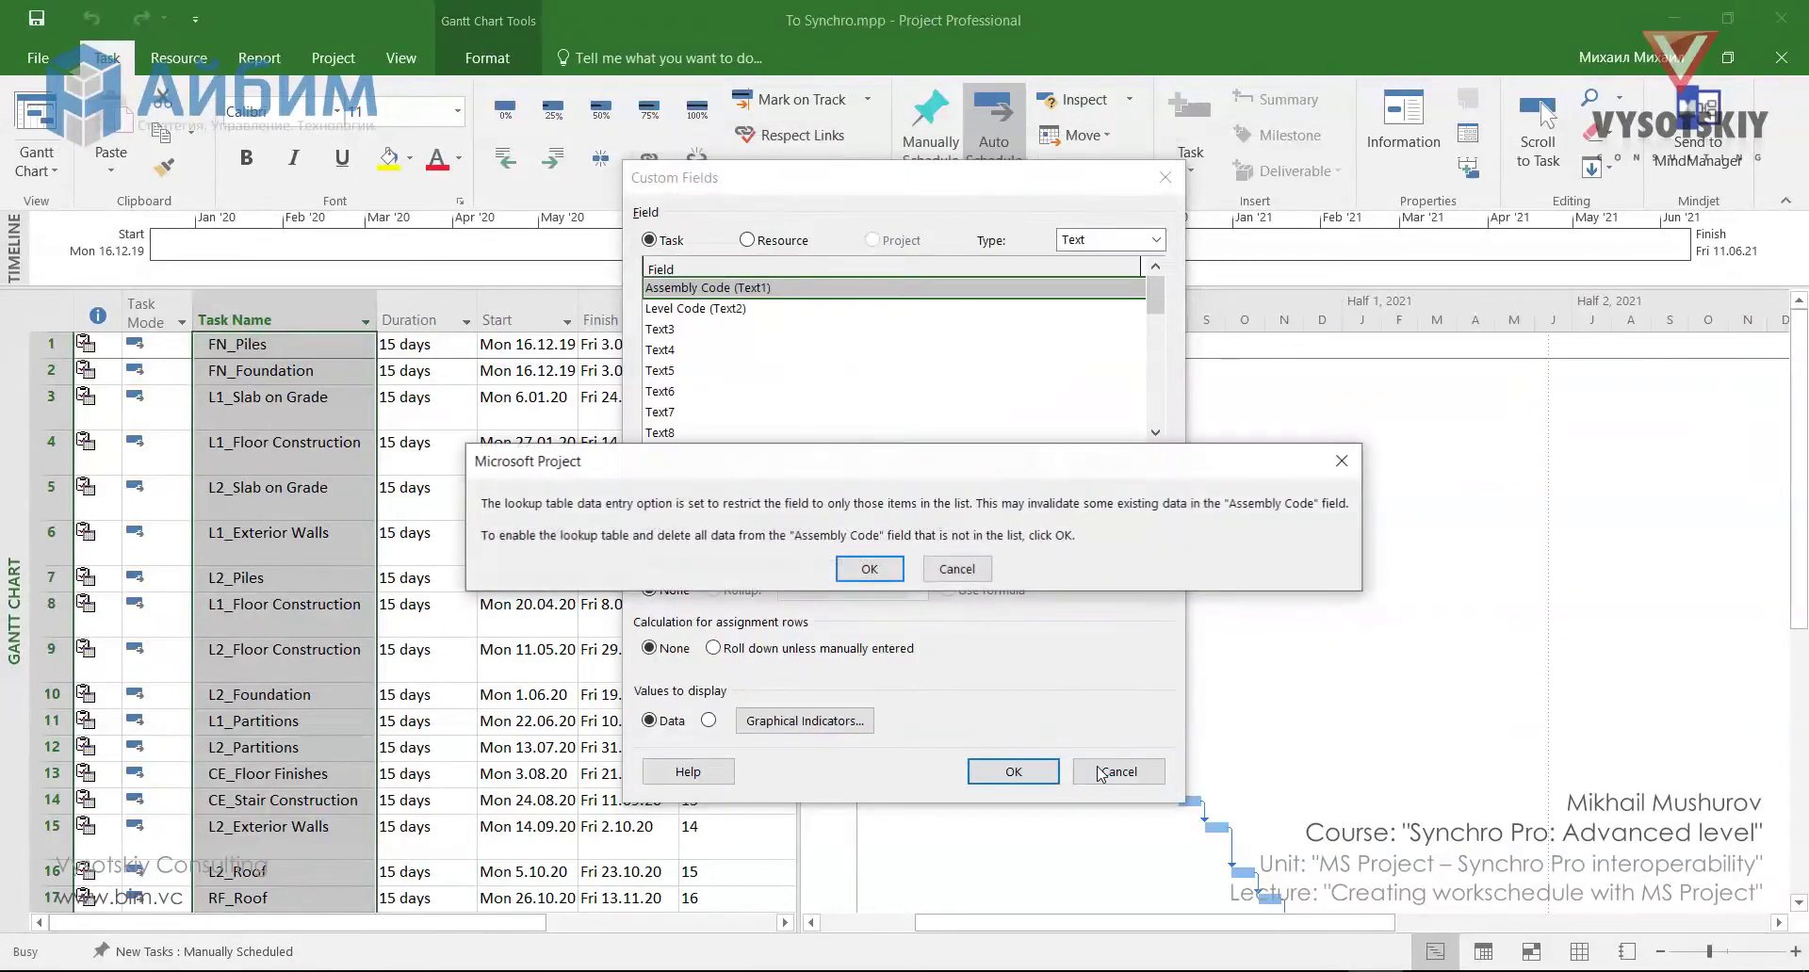
{"action": "left_click", "coordinate": [869, 569]}
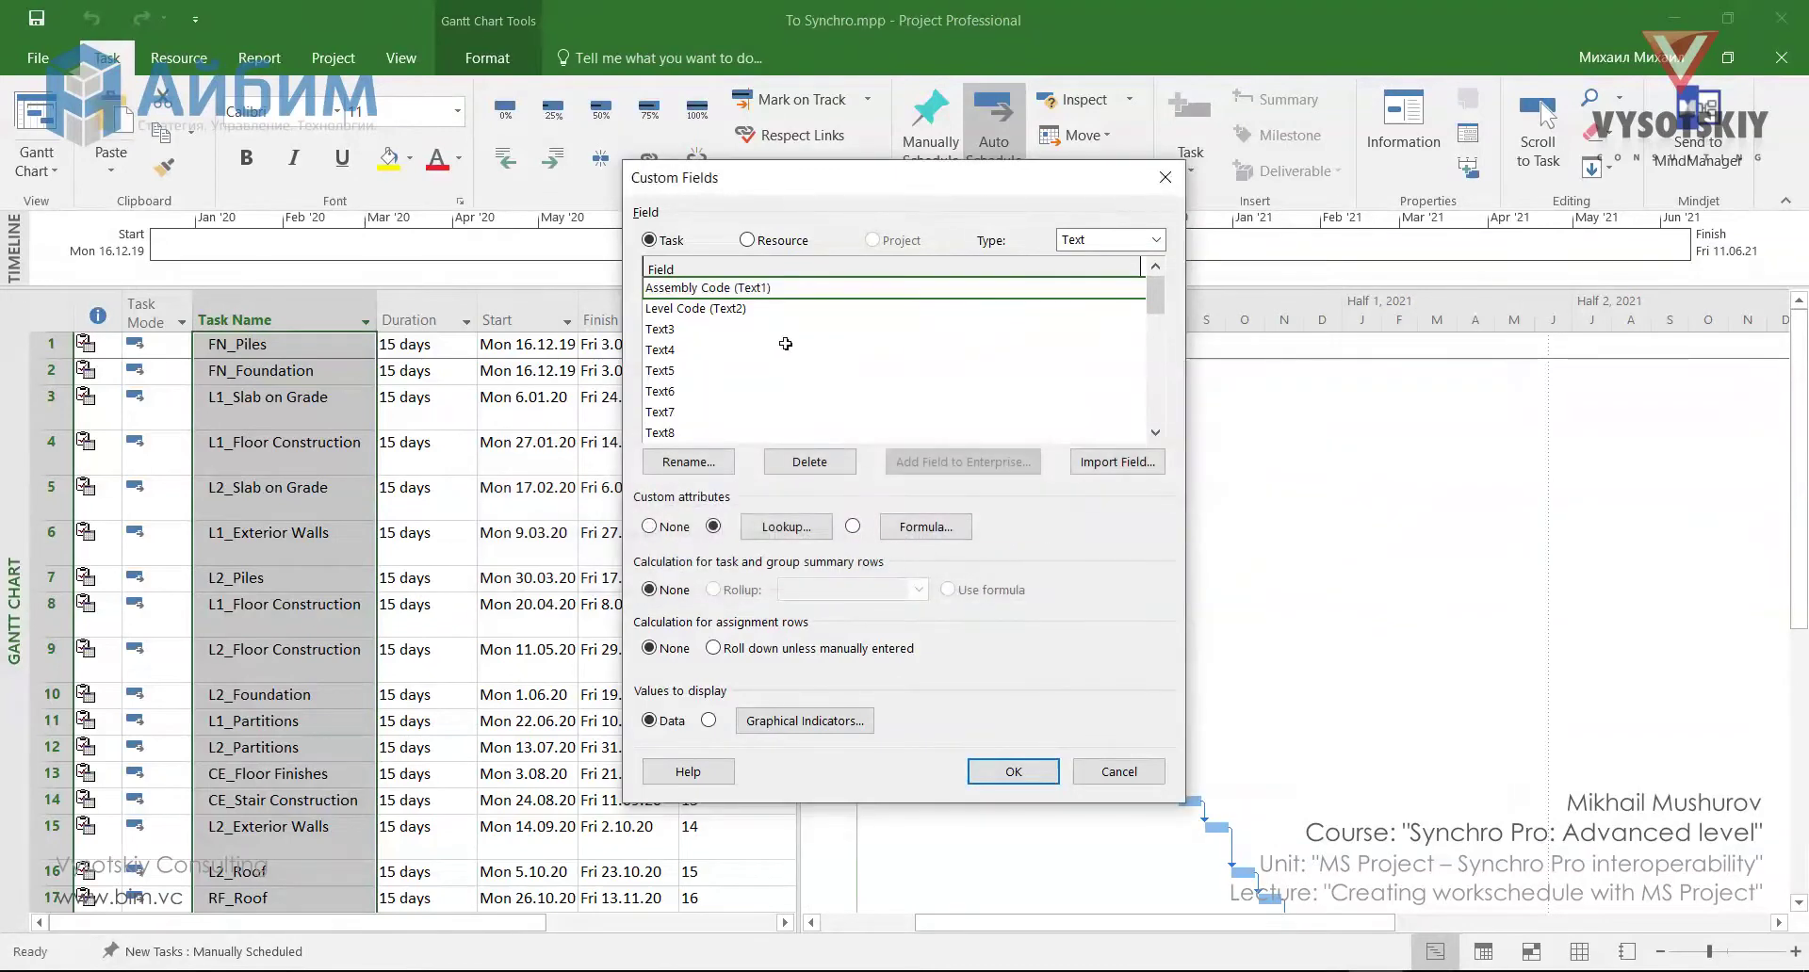
{"action": "left_click", "coordinate": [761, 310]}
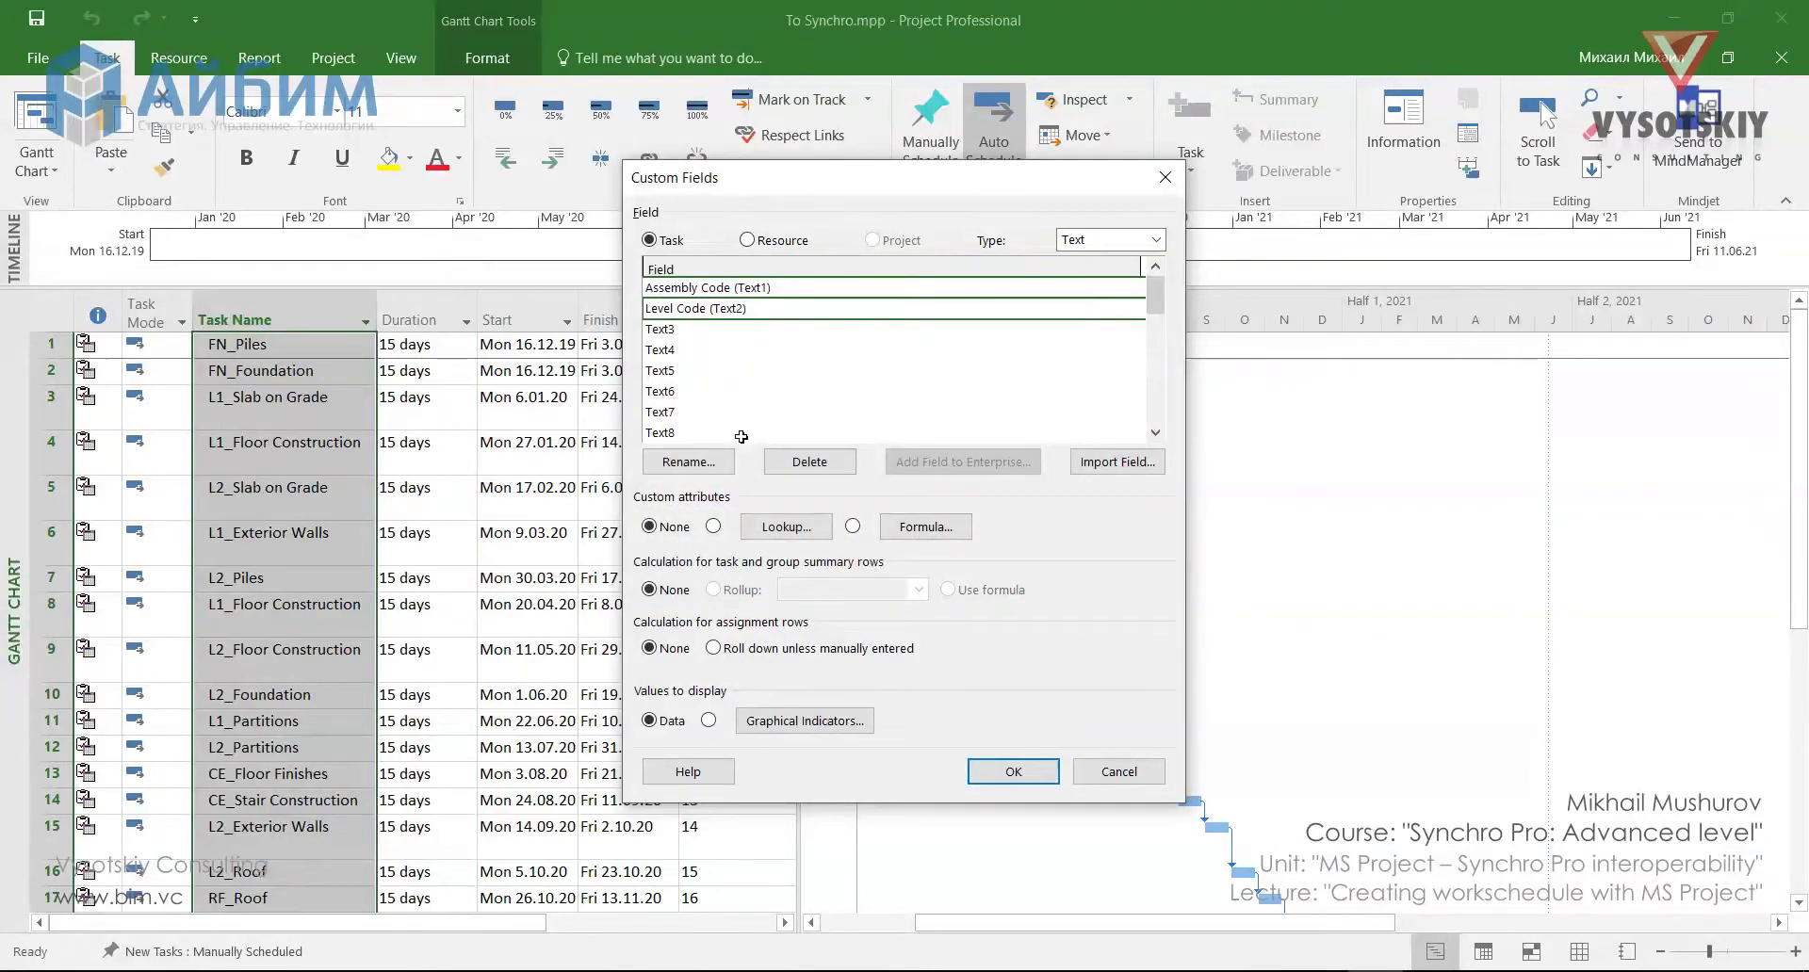
{"action": "left_click", "coordinate": [790, 525]}
- Paste the six level names, Level 1 through Ceiling, into Level Code's lookup and apply the settings
{"action": "key", "text": "alt+Tab"}
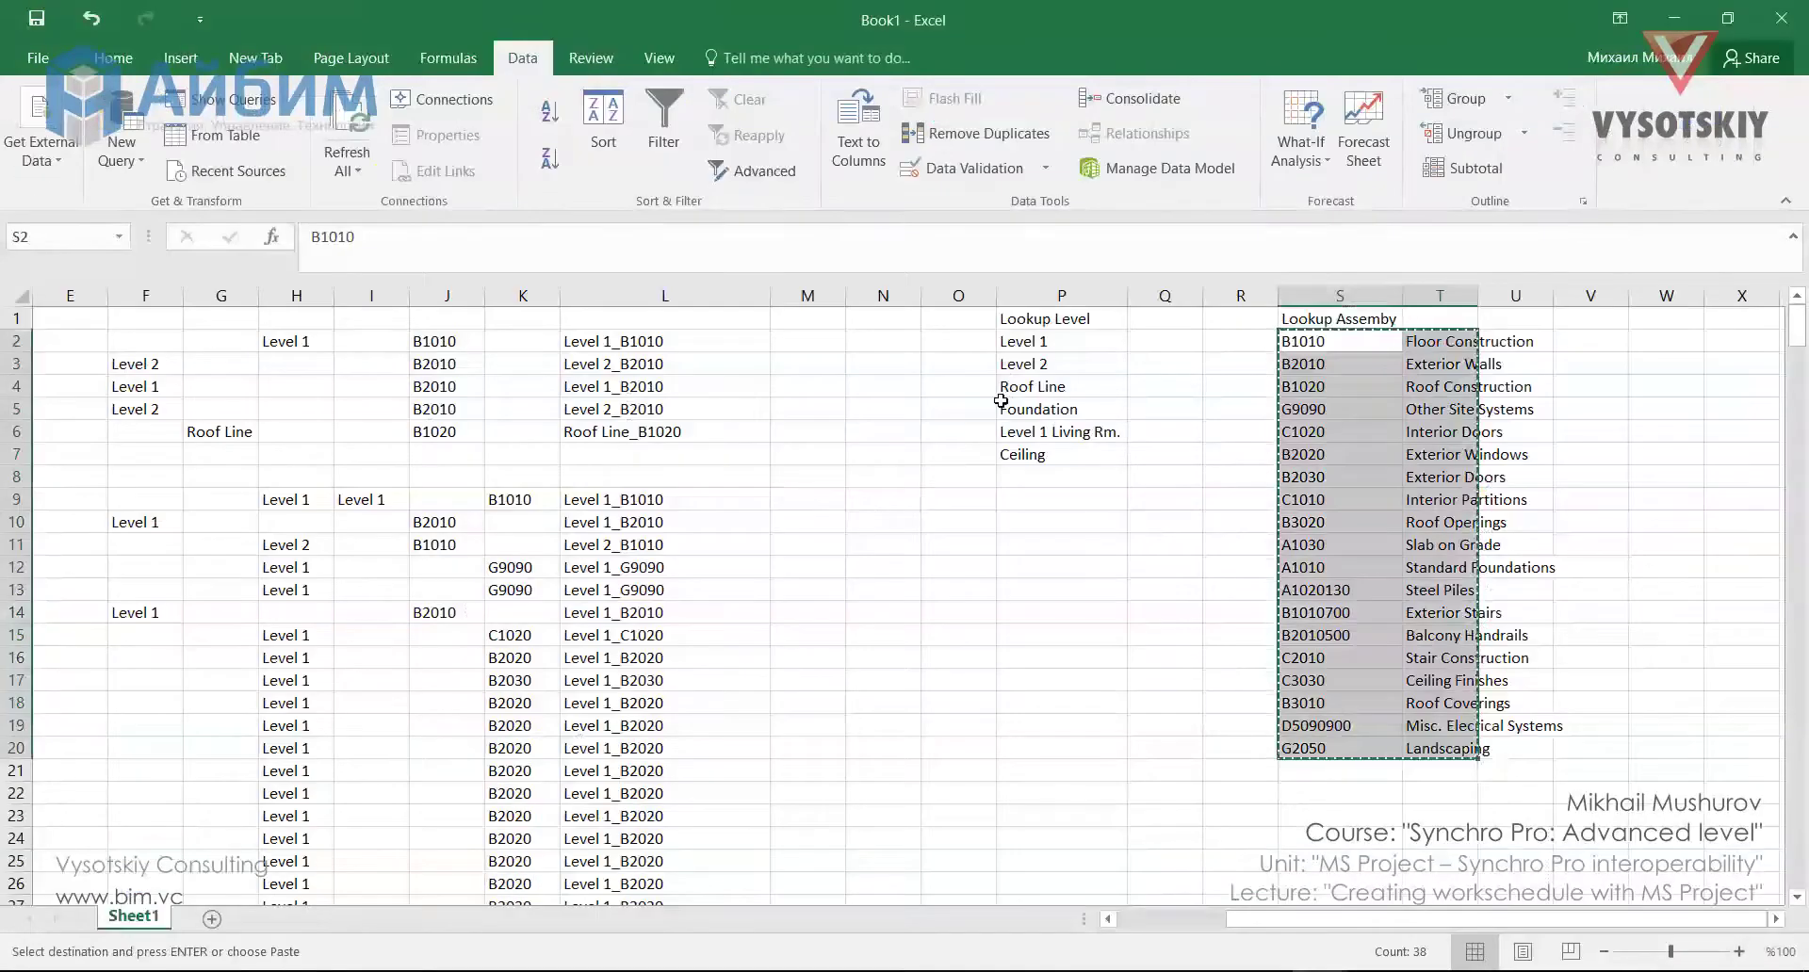
{"action": "left_click", "coordinate": [1045, 341]}
{"action": "left_click", "coordinate": [1051, 446], "text": "shift"}
{"action": "key", "text": "ctrl+c"}
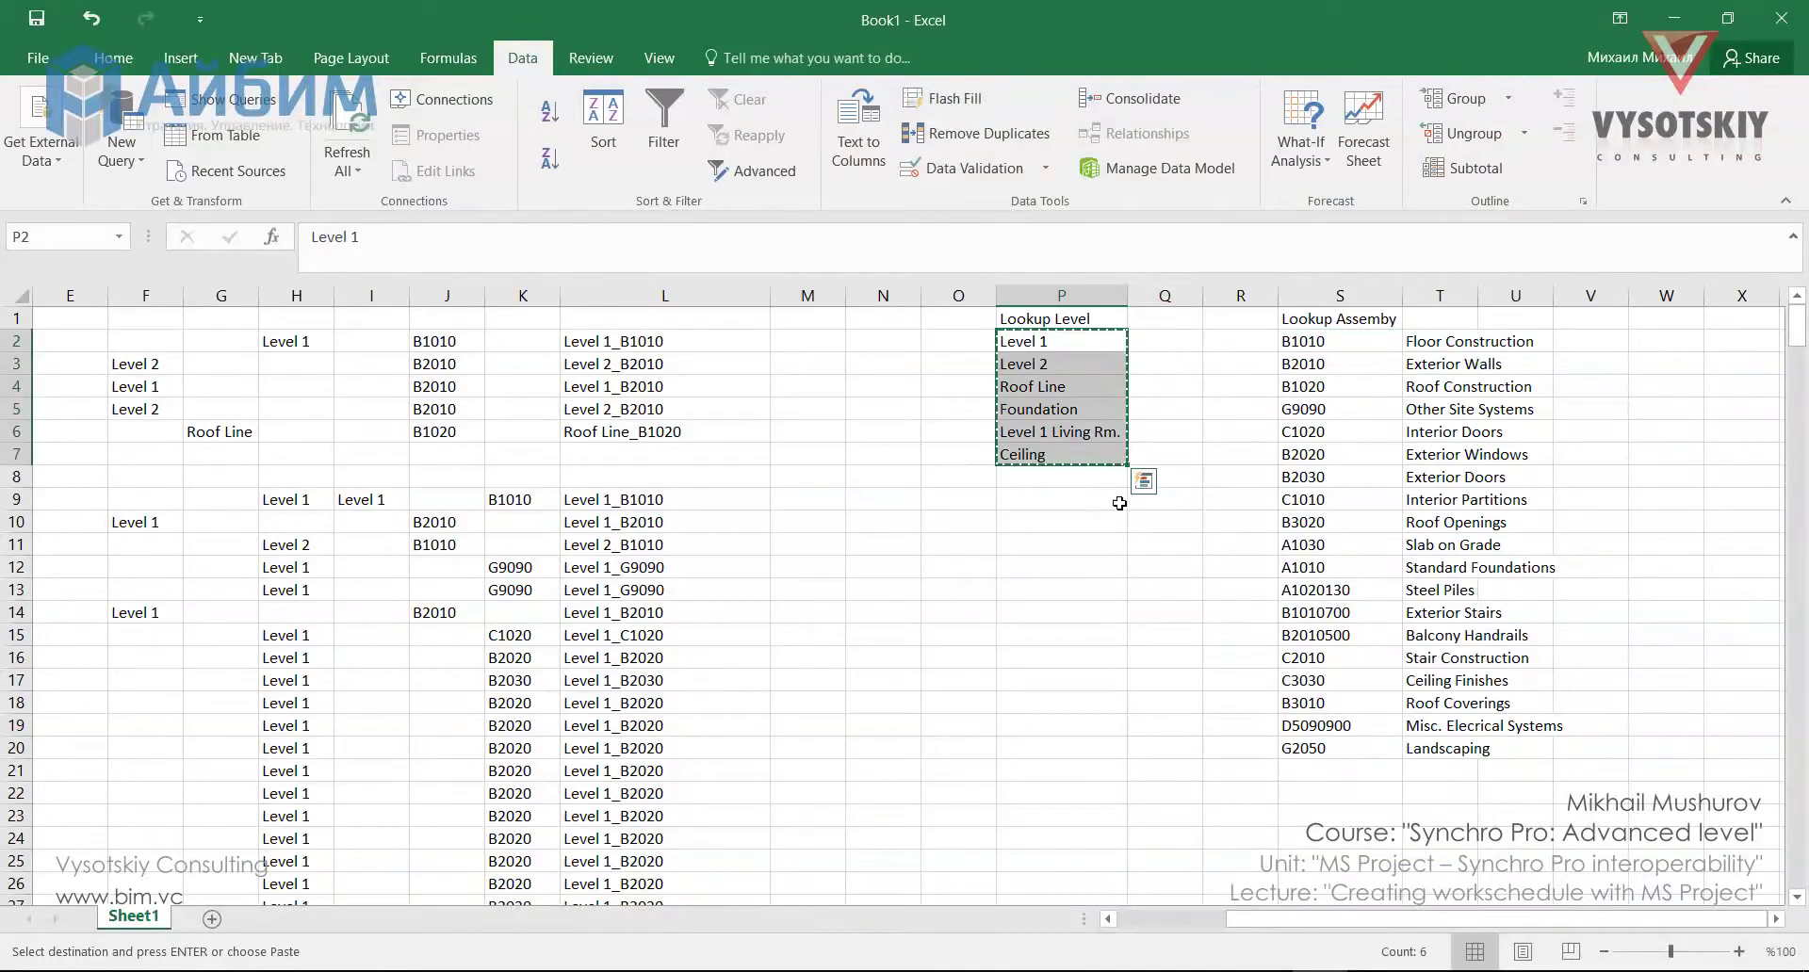
{"action": "key", "text": "alt+Tab"}
{"action": "key", "text": "ctrl+v"}
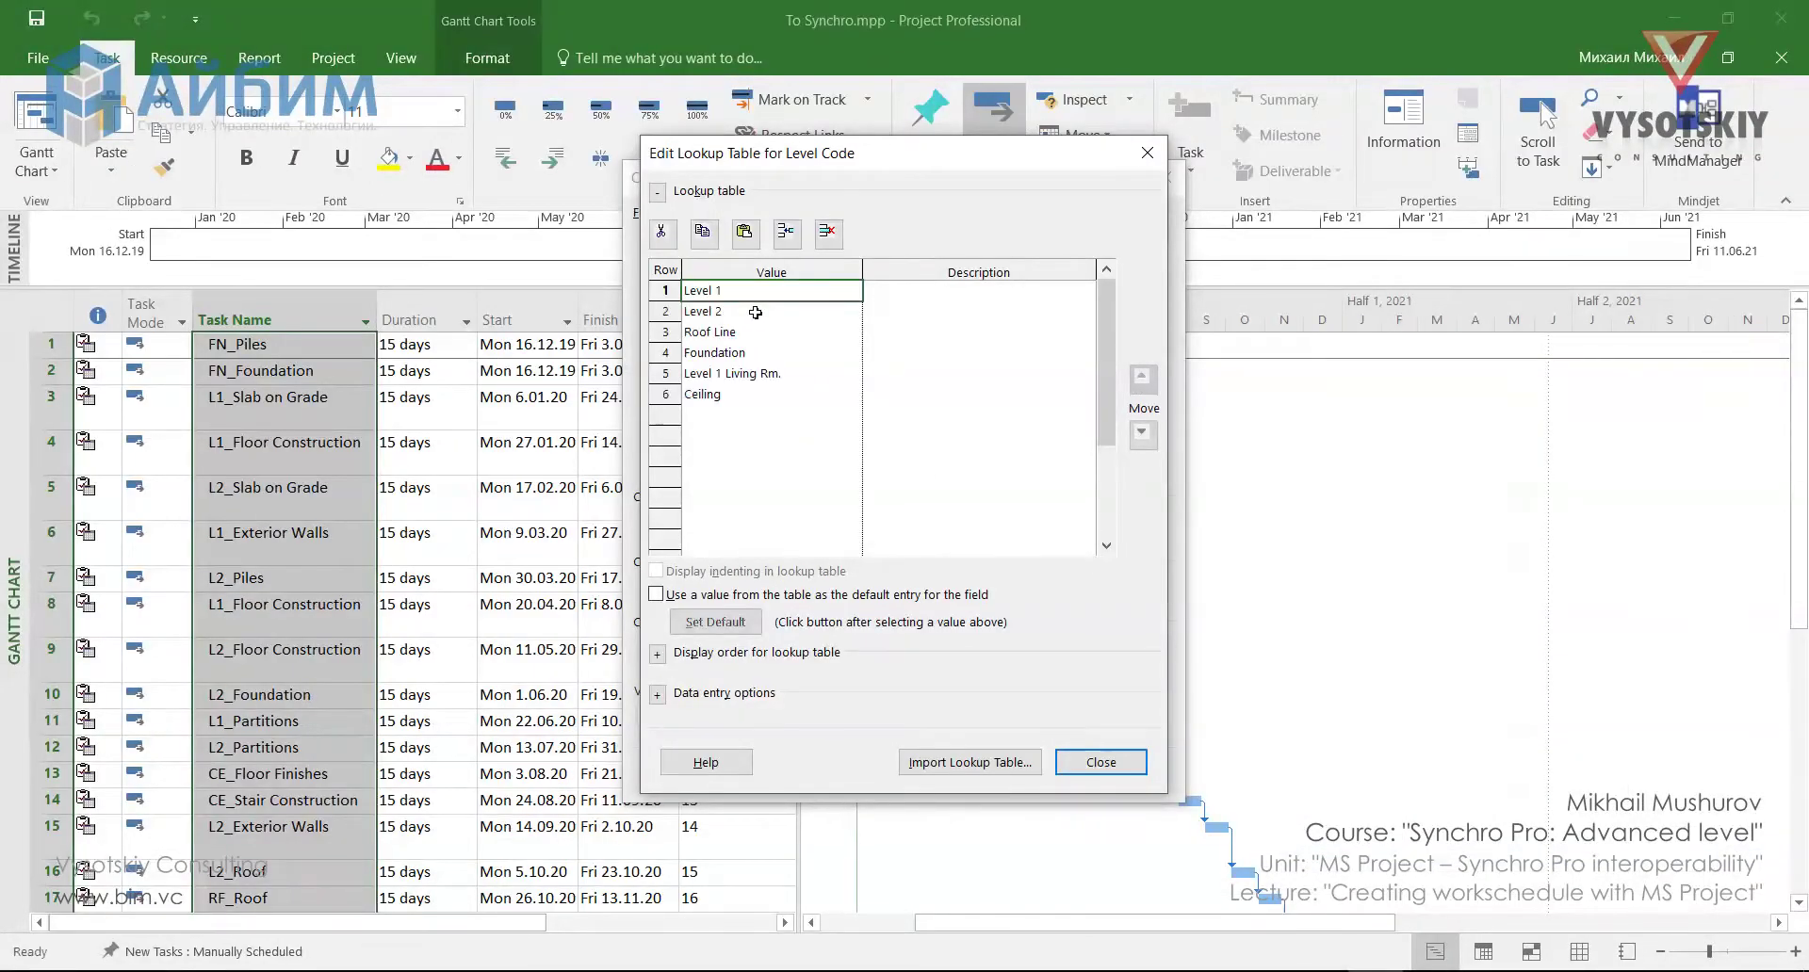
{"action": "left_click", "coordinate": [1100, 762]}
{"action": "left_click", "coordinate": [751, 289]}
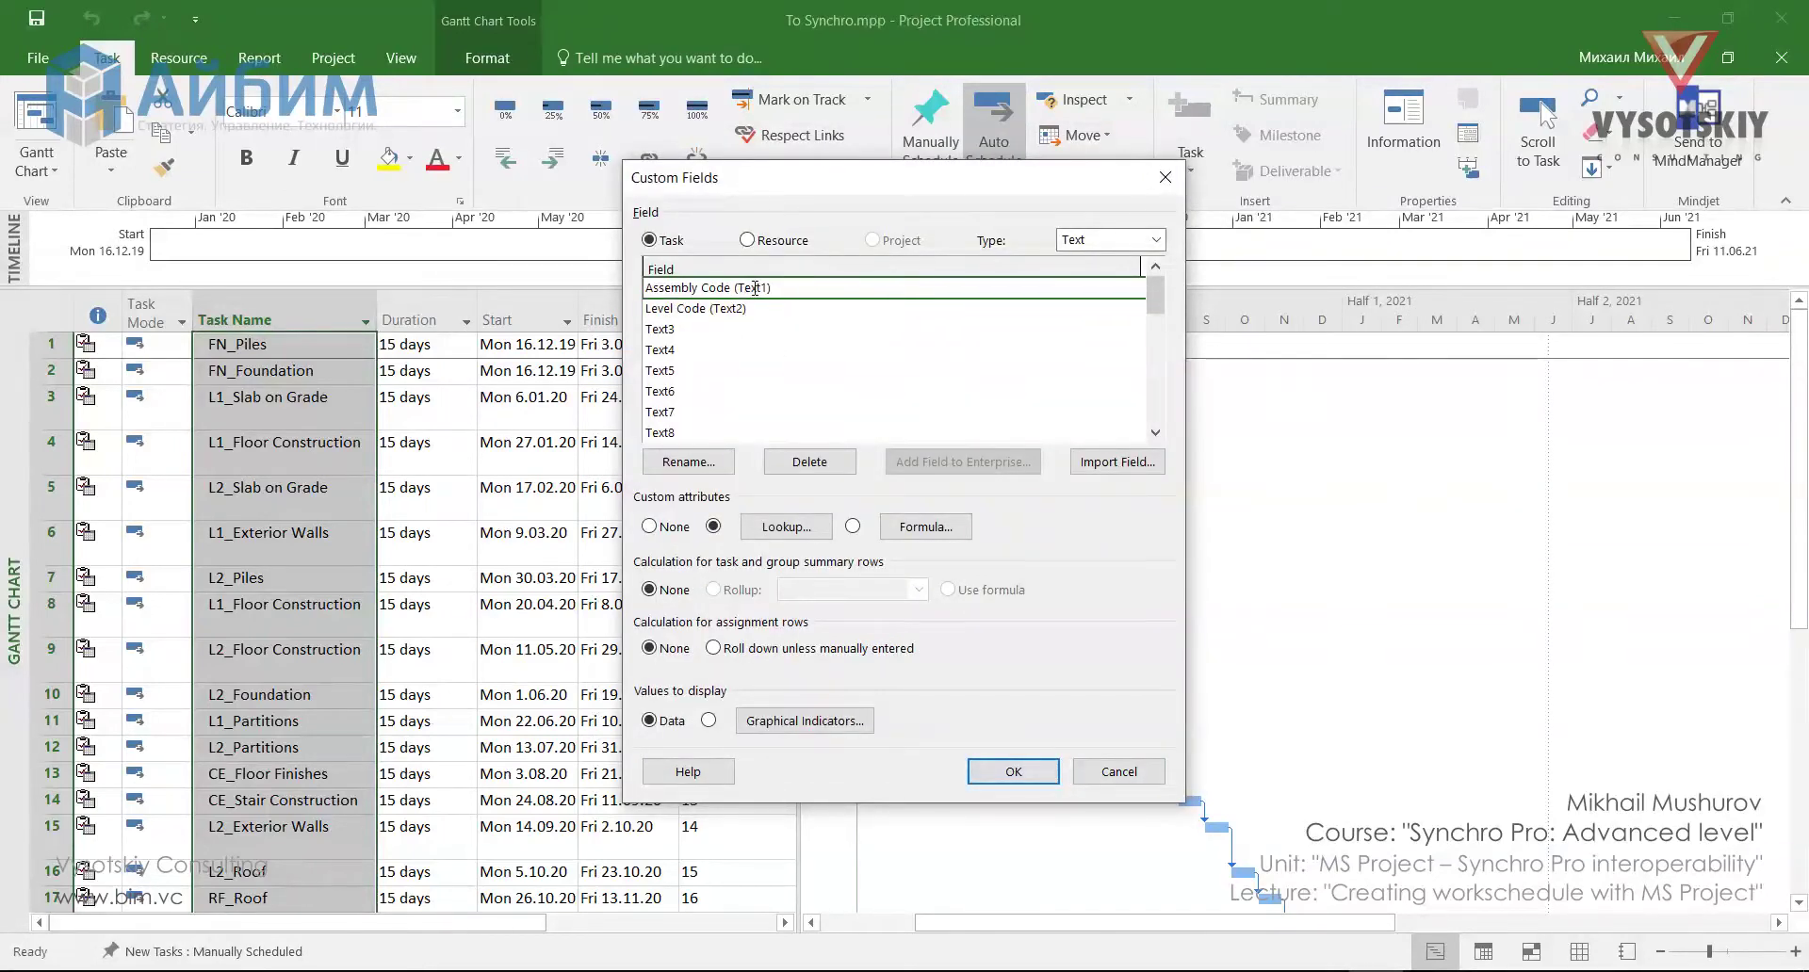
{"action": "left_click", "coordinate": [1014, 771]}
- Insert an Assembly Code column and a Level Code column before Task Name
{"action": "right_click", "coordinate": [309, 310]}
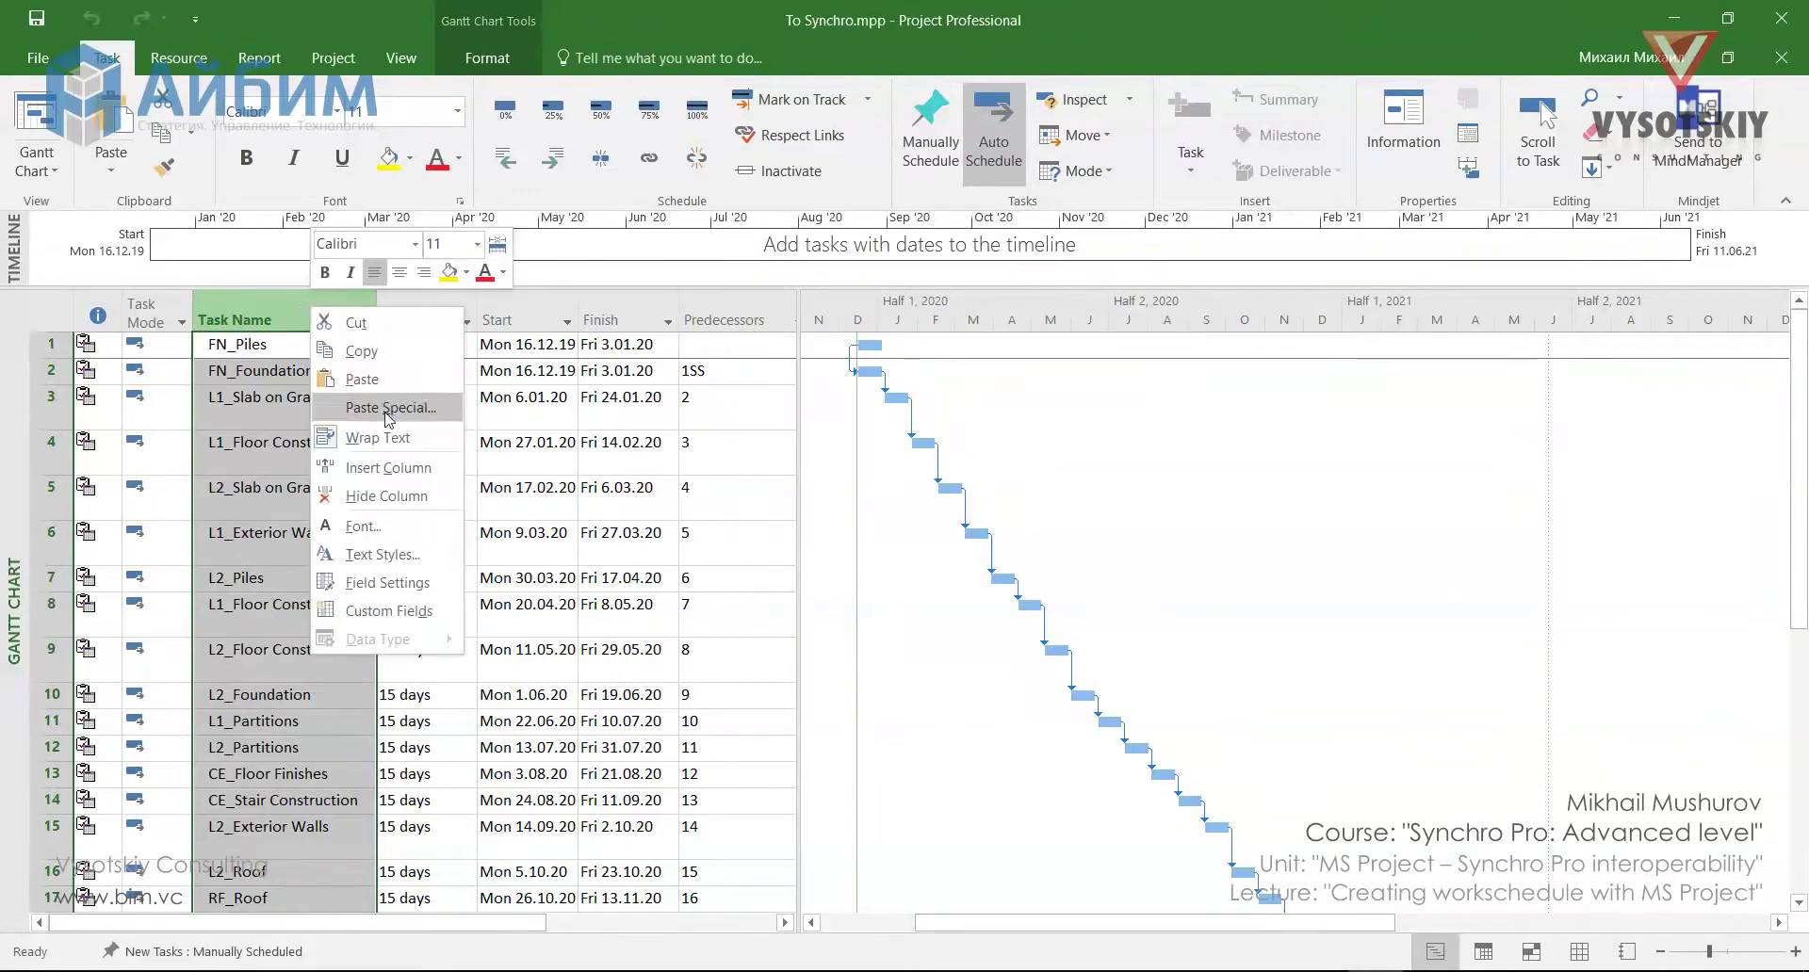
{"action": "left_click", "coordinate": [411, 467]}
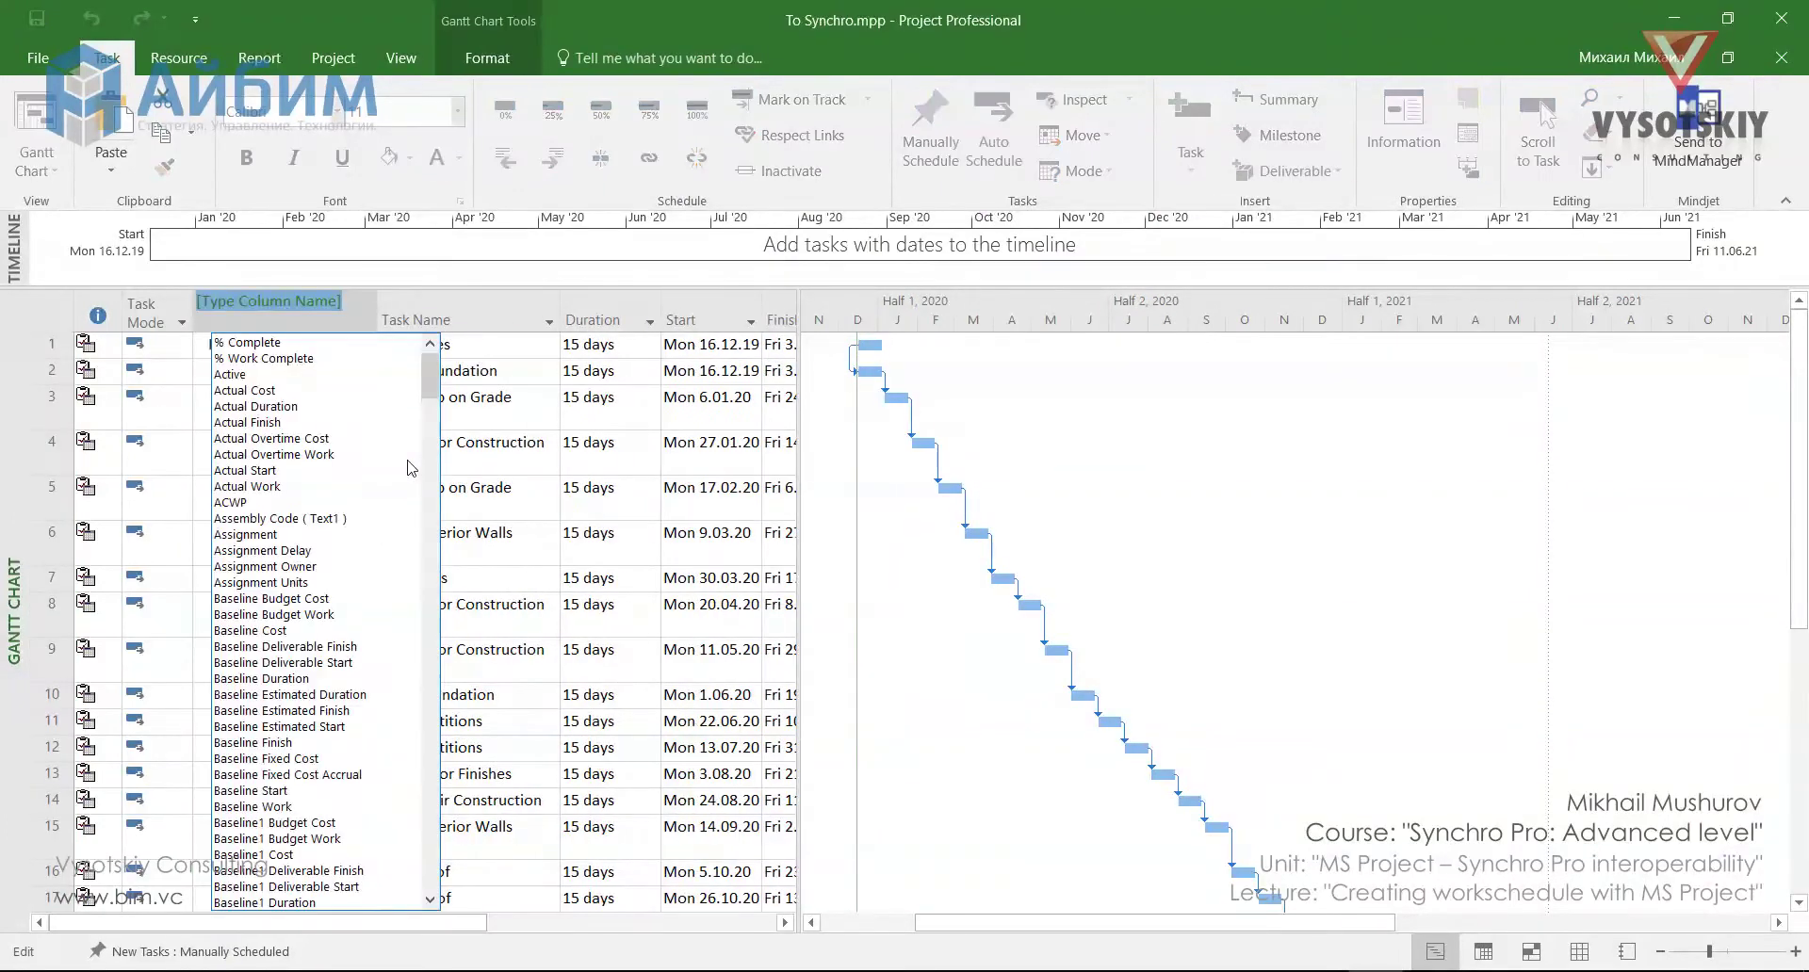
{"action": "type", "text": "assembly Code ( Text1"}
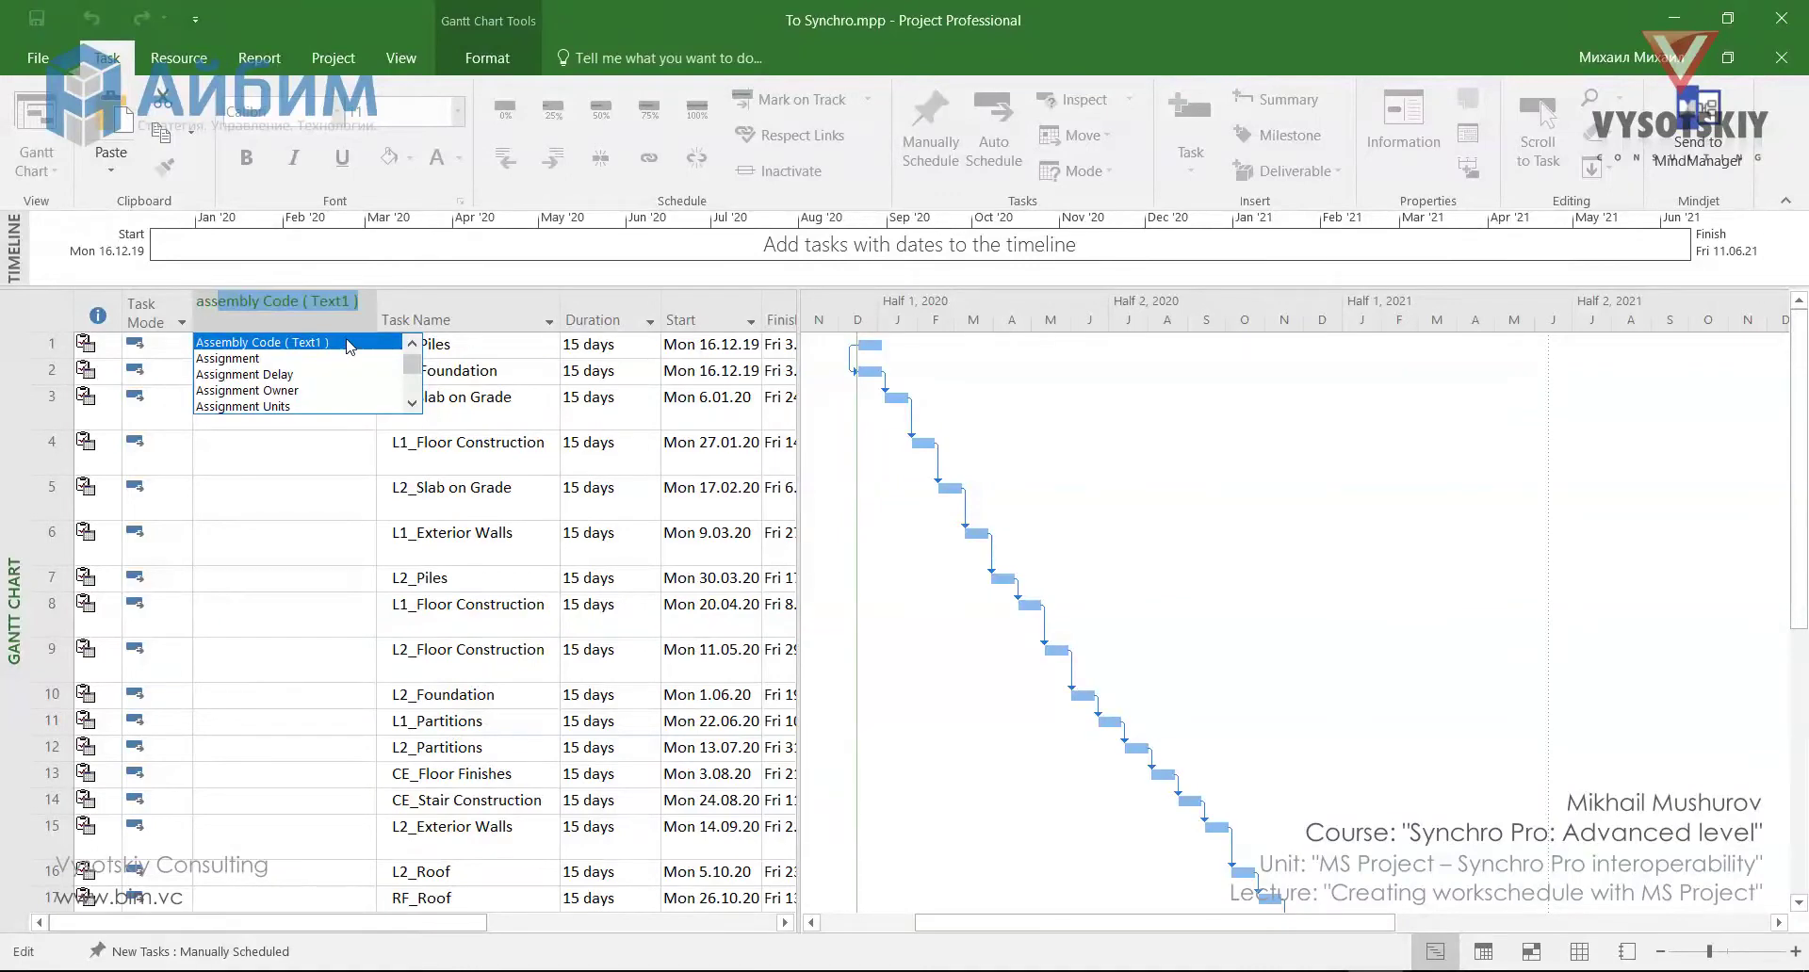
{"action": "left_click", "coordinate": [349, 344]}
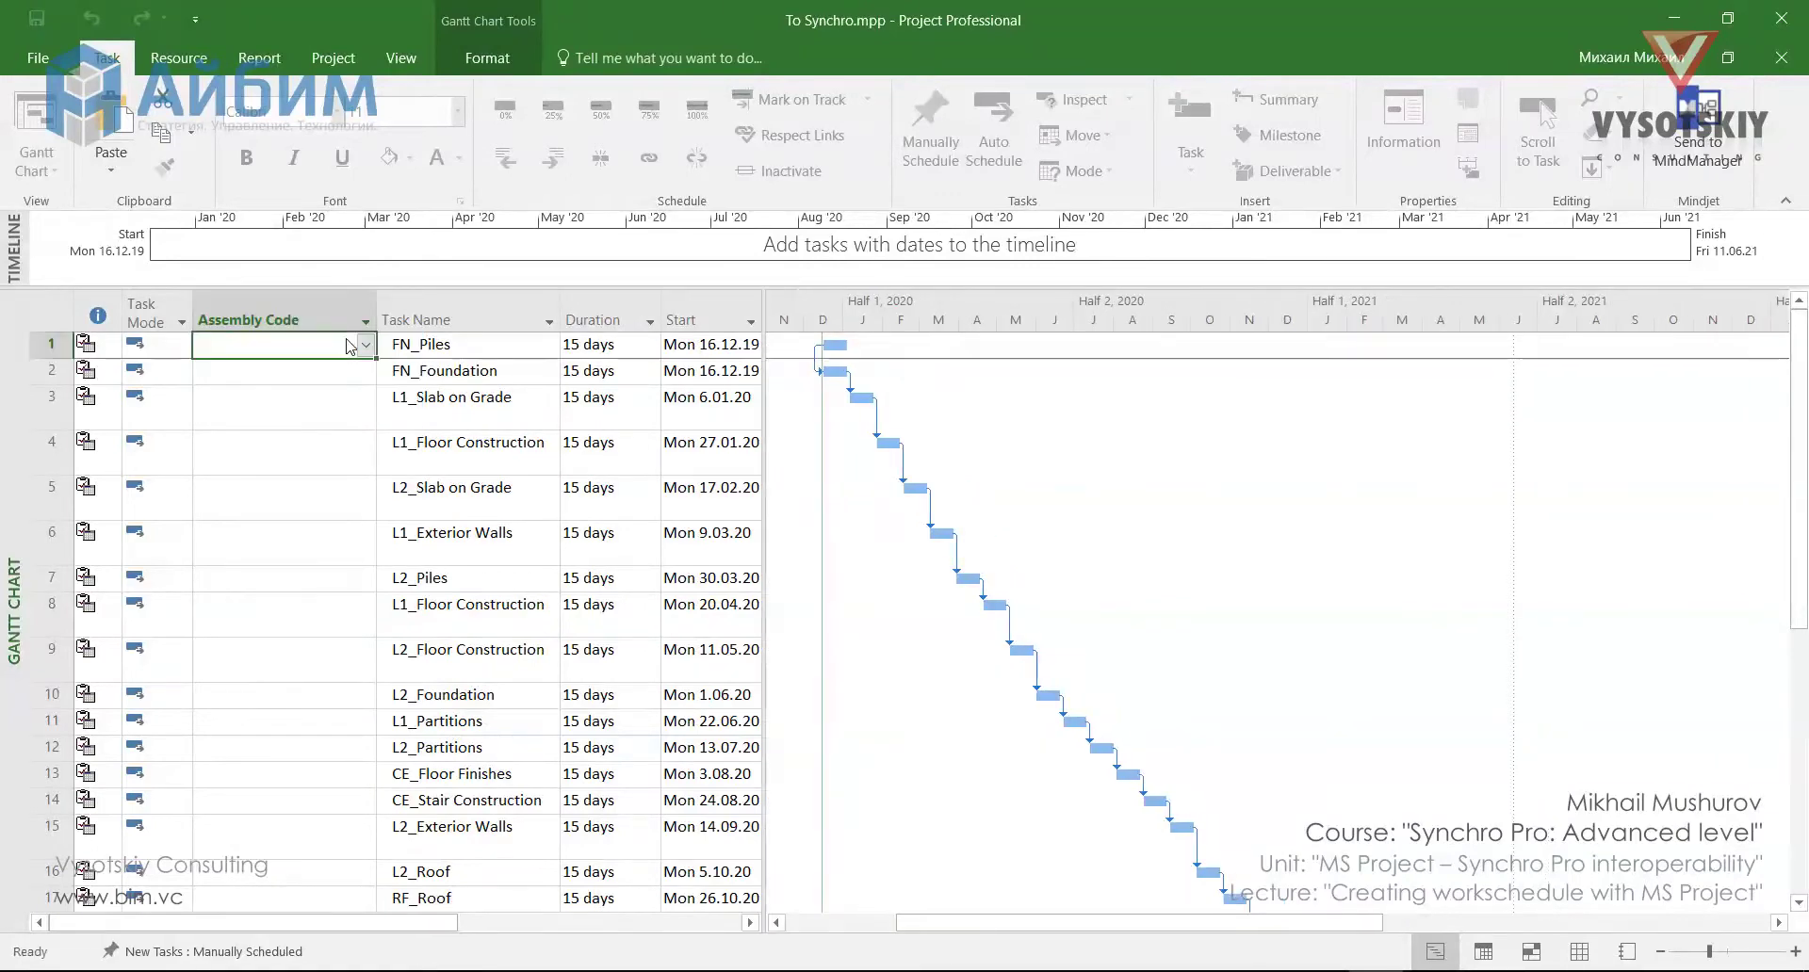
{"action": "right_click", "coordinate": [439, 322]}
{"action": "left_click", "coordinate": [523, 486]}
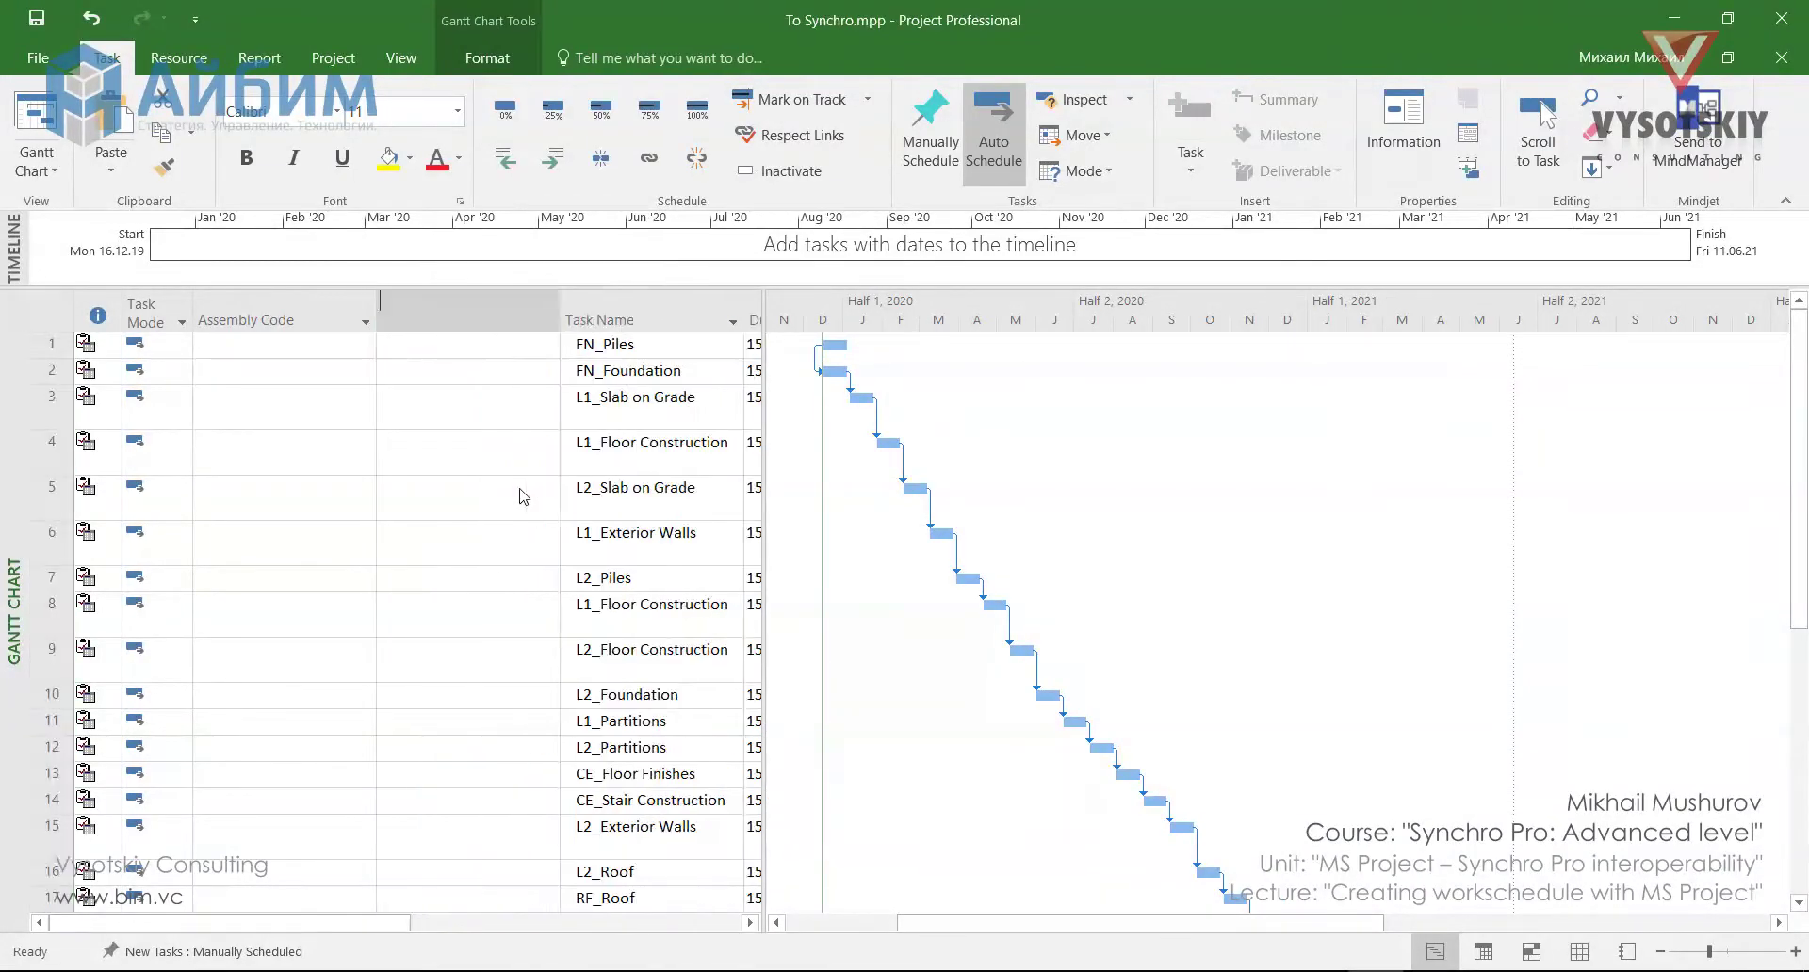
{"action": "type", "text": "level Assignments"}
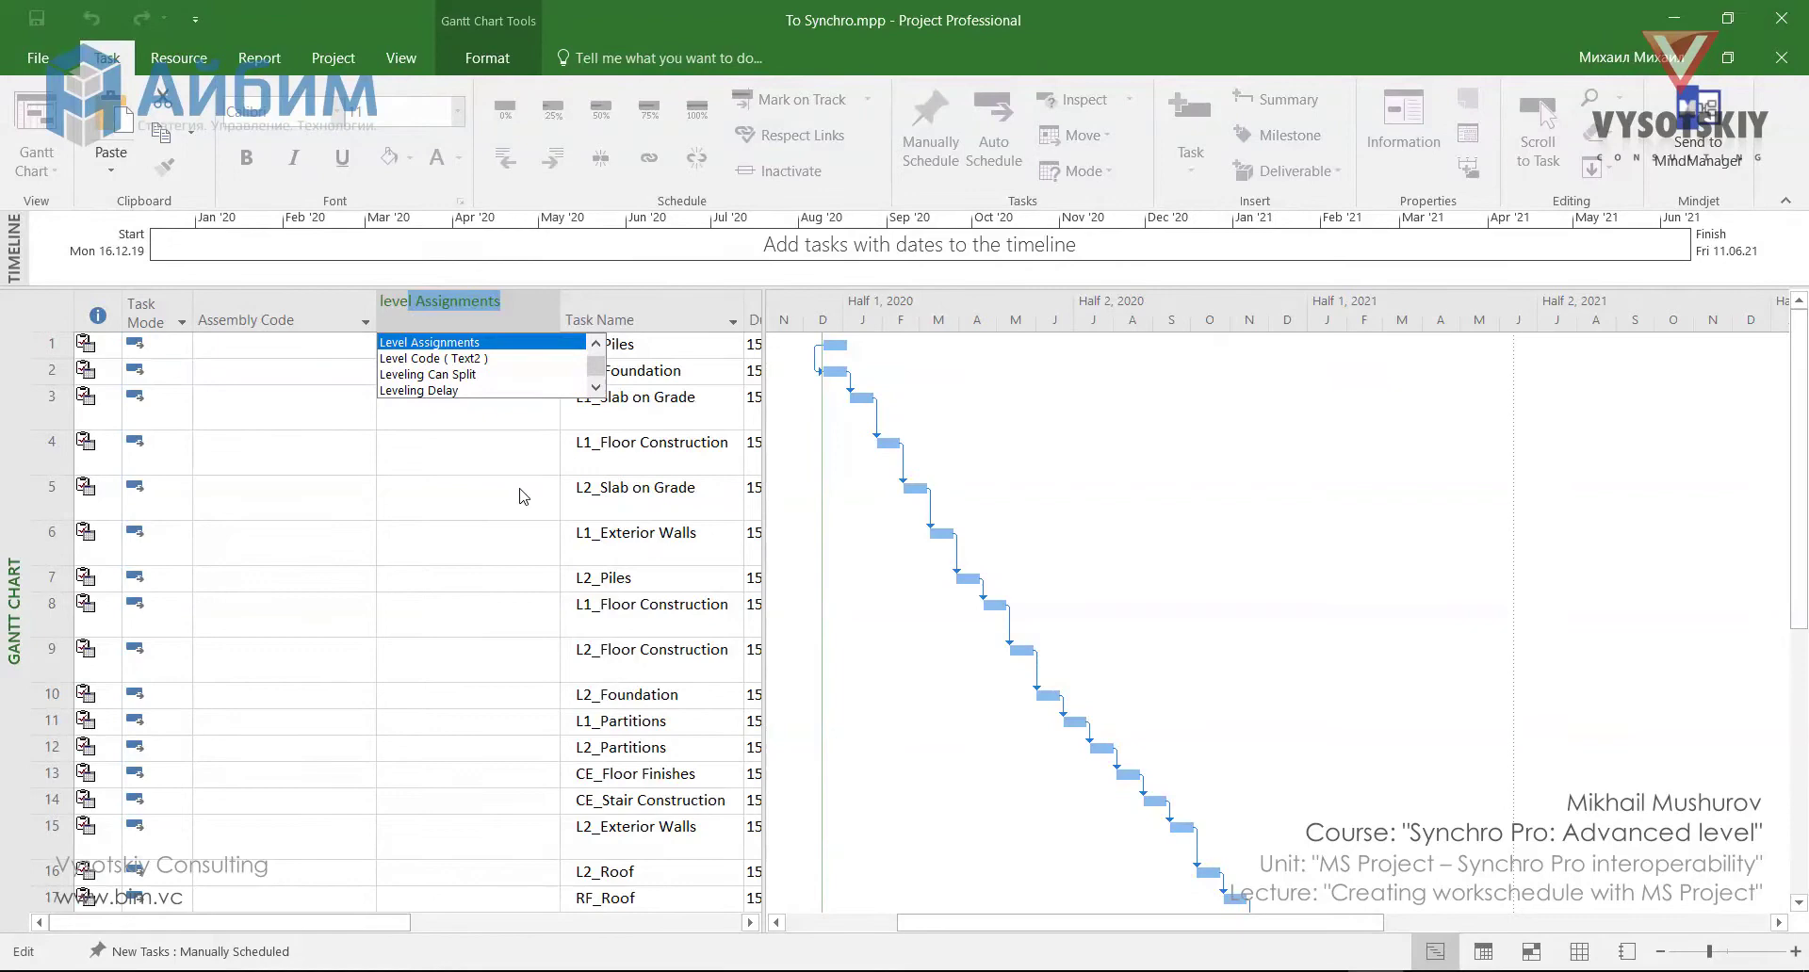
{"action": "key", "text": "Down"}
{"action": "key", "text": "Return"}
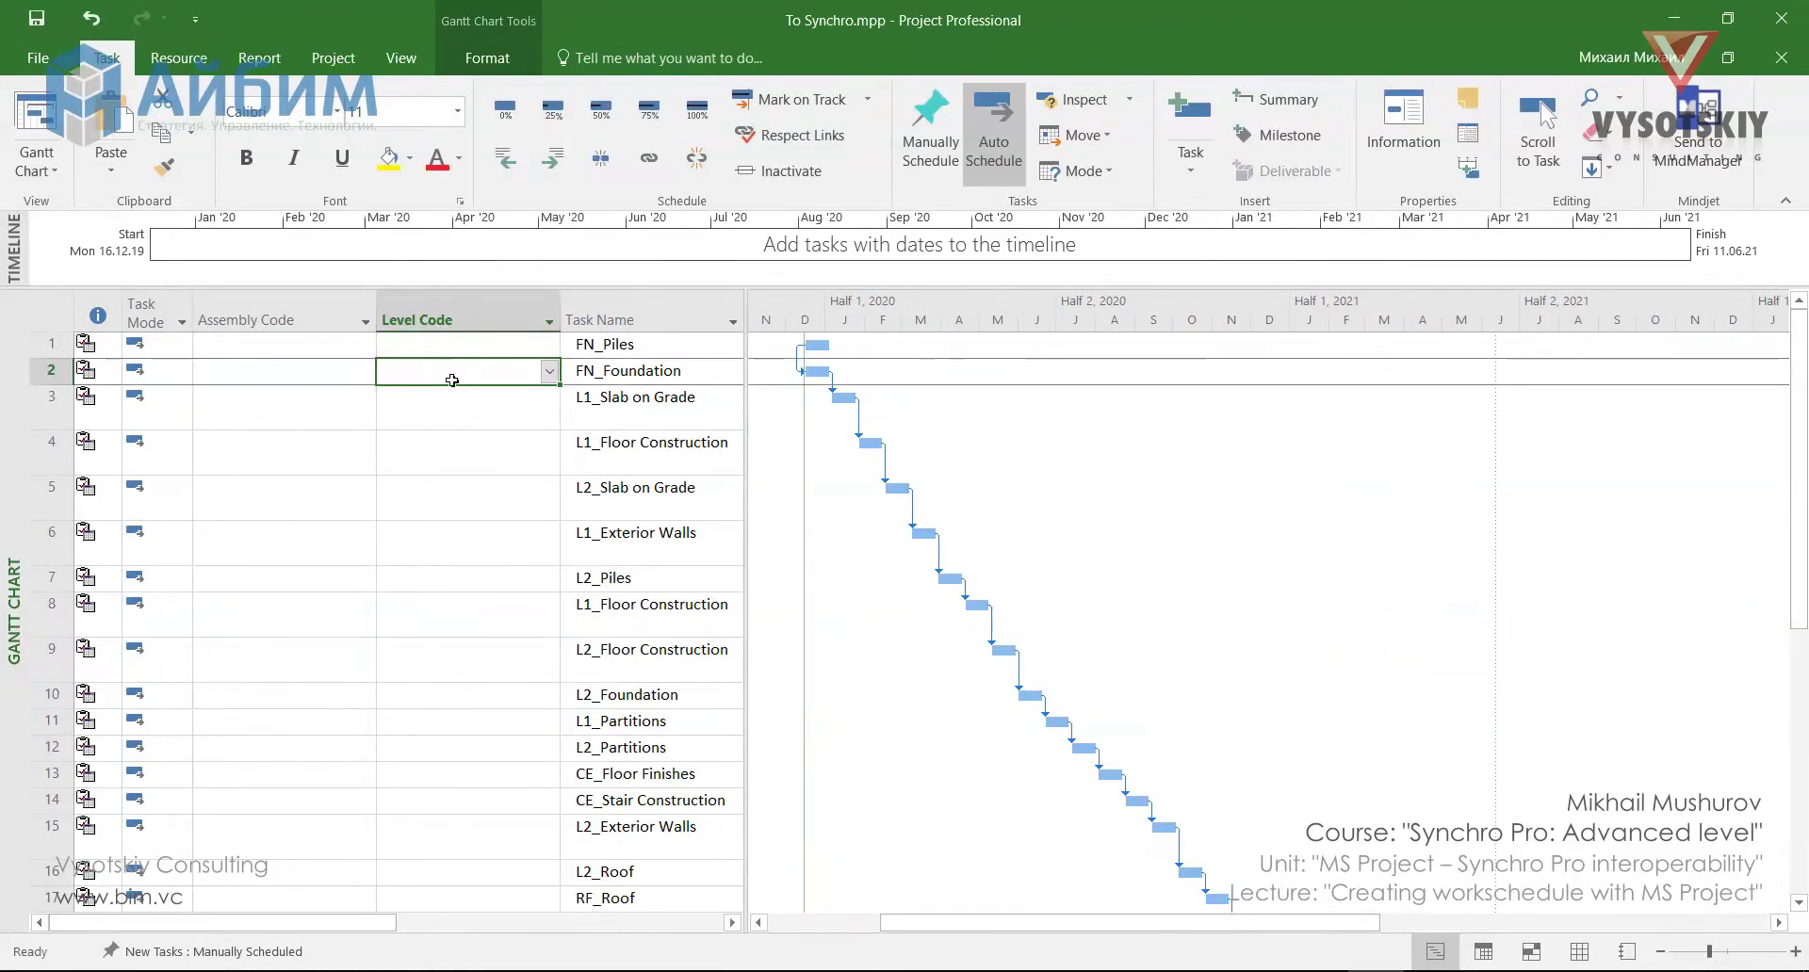
{"action": "left_click", "coordinate": [367, 345]}
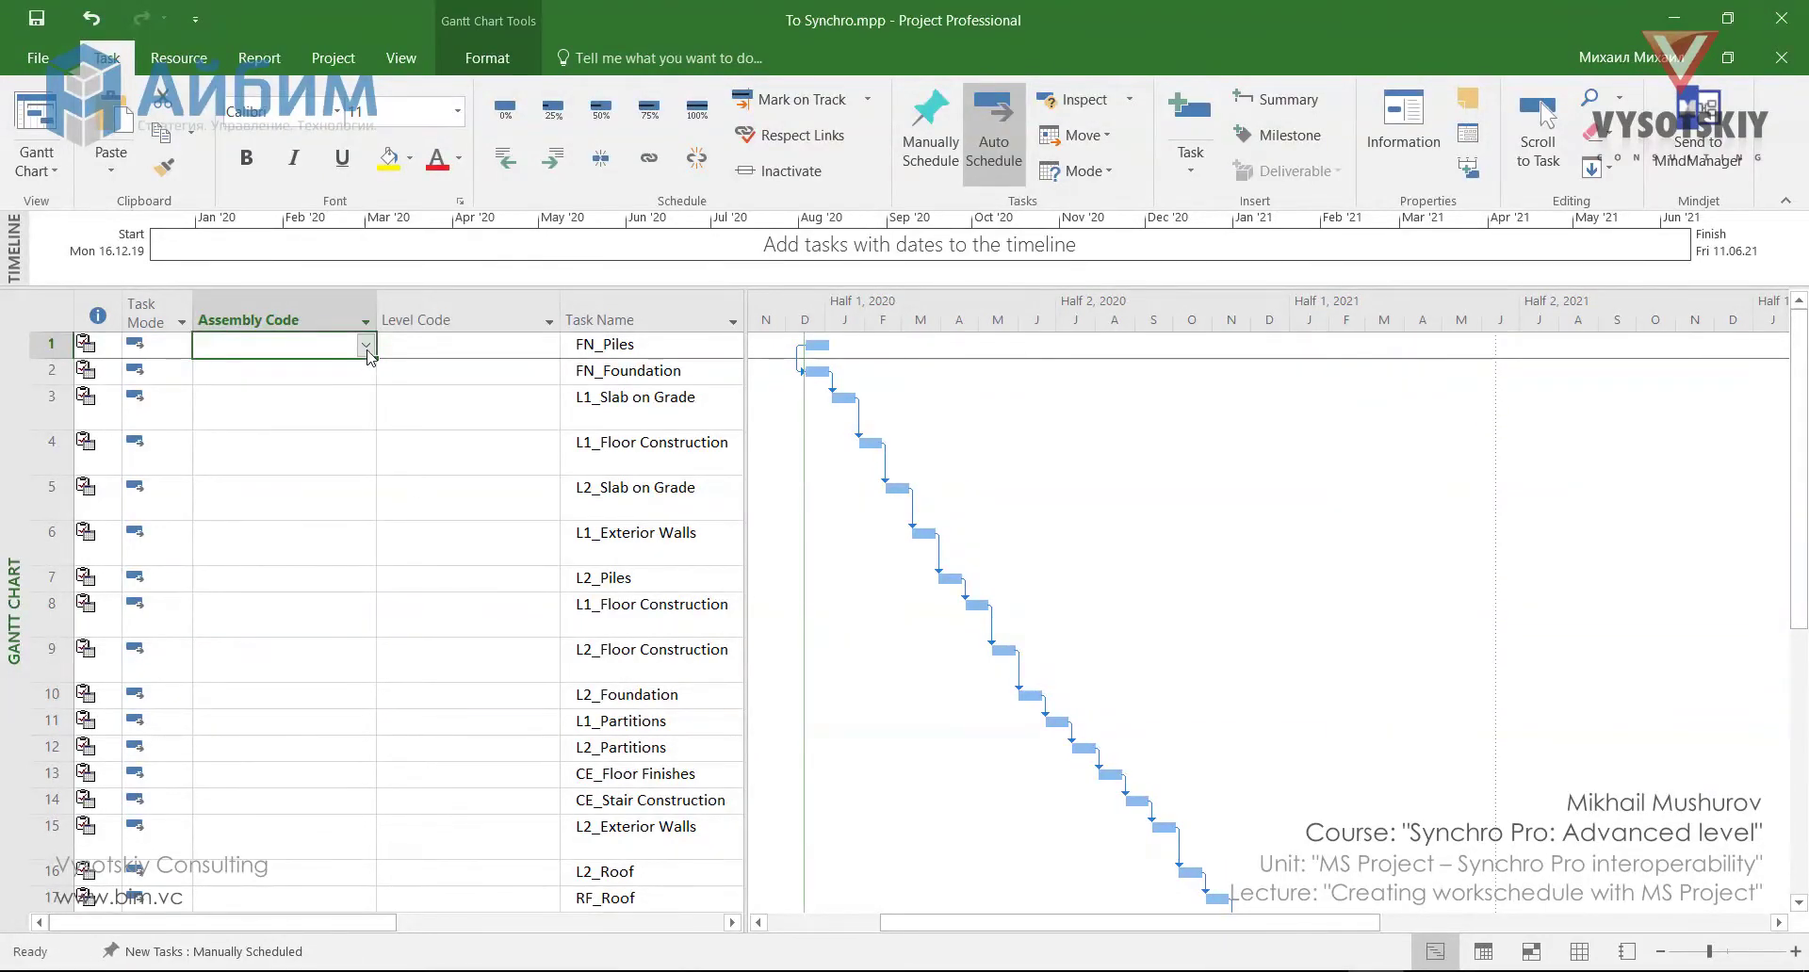
- Give FN_Piles Assembly Code A1020130, and set Level Code Foundation on the first two tasks
{"action": "left_click", "coordinate": [366, 345]}
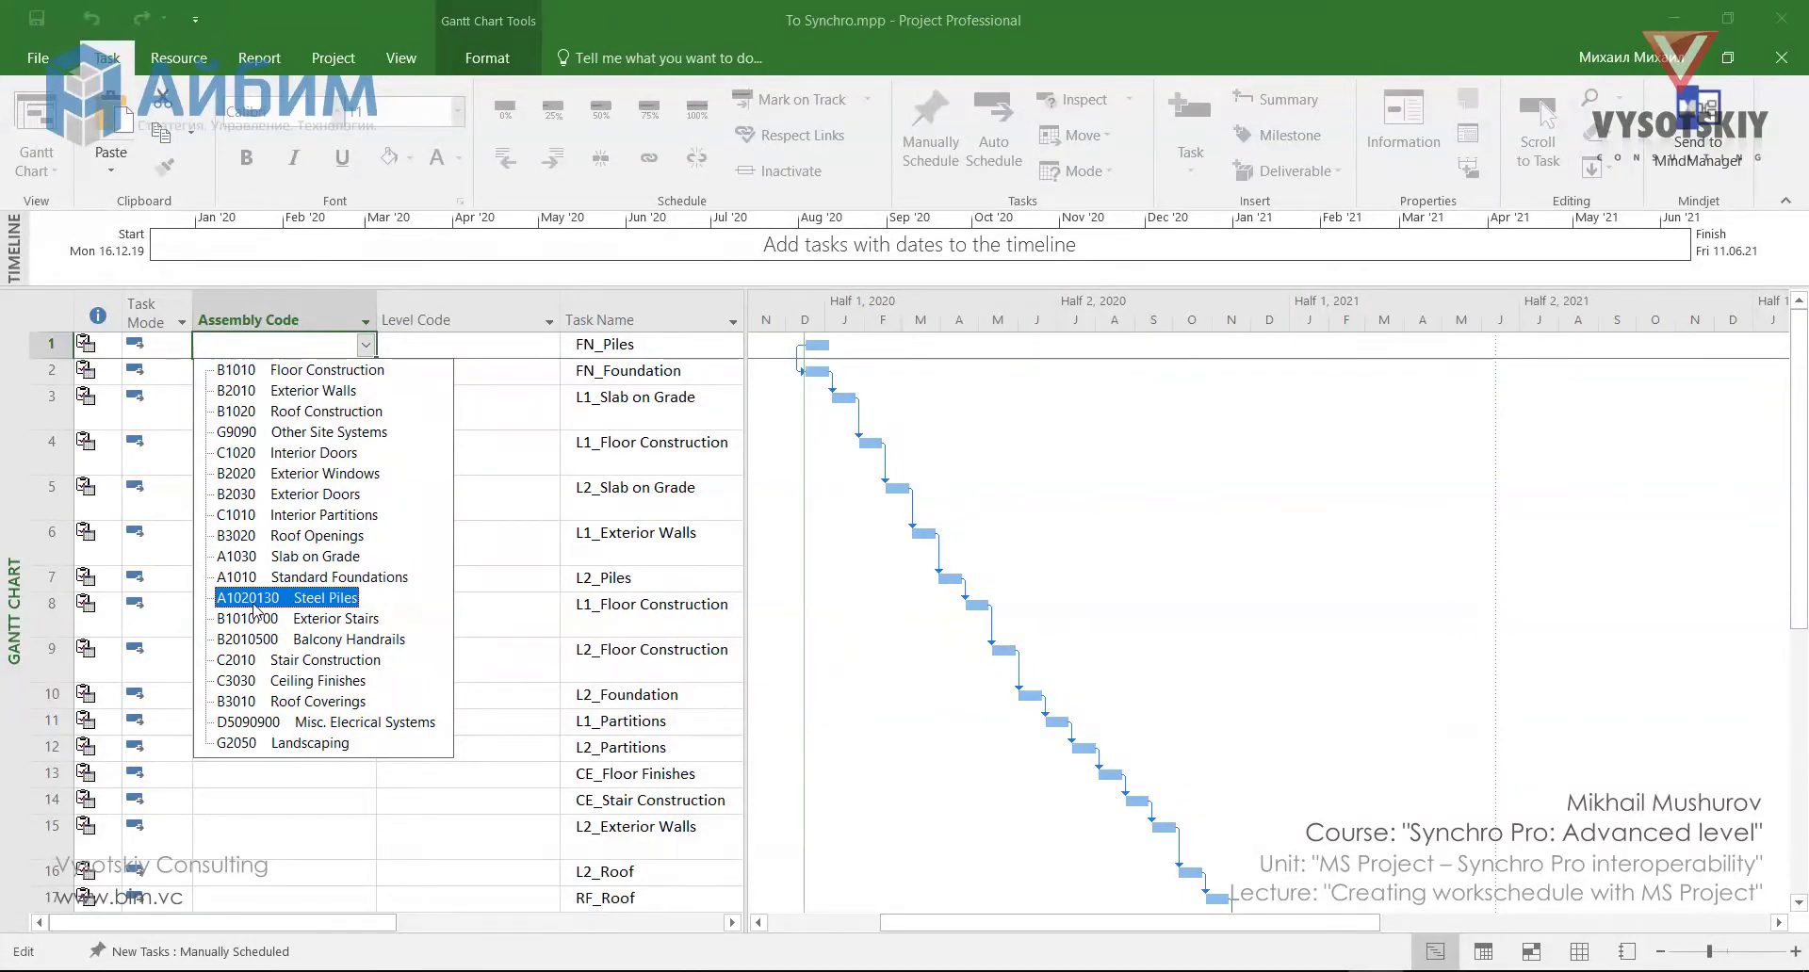
{"action": "left_click", "coordinate": [252, 599]}
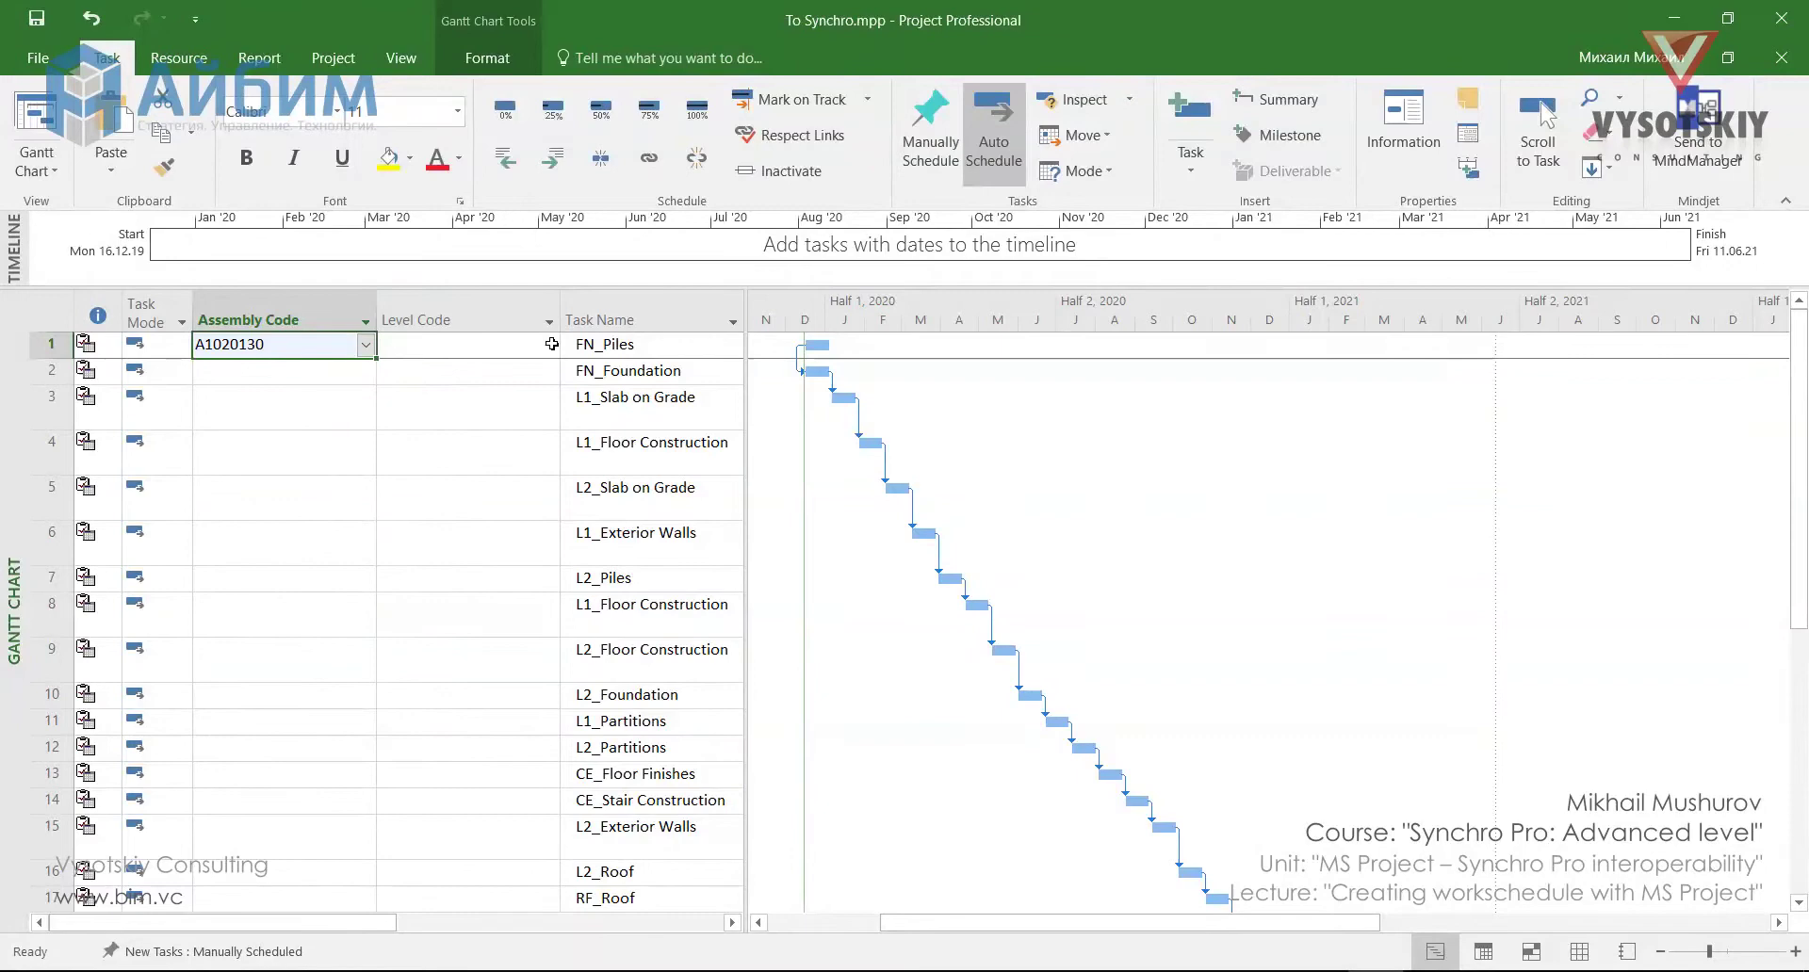
{"action": "left_click", "coordinate": [552, 344]}
{"action": "left_click", "coordinate": [552, 349]}
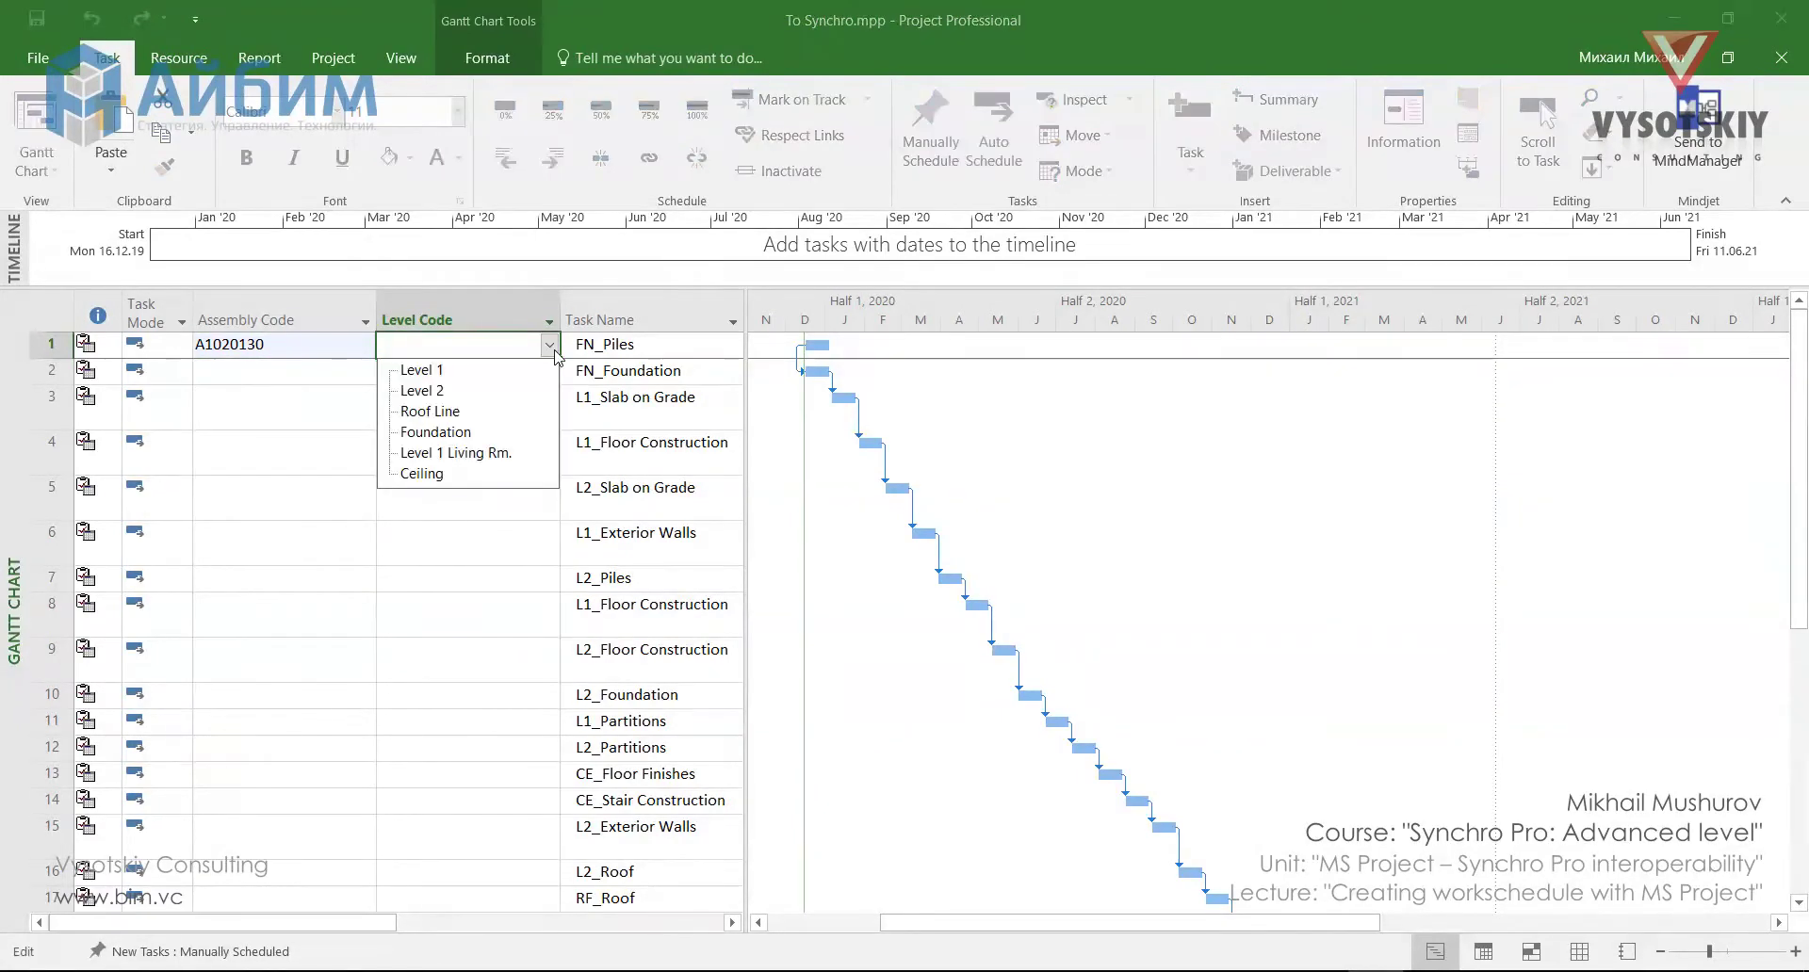
{"action": "left_click", "coordinate": [457, 431]}
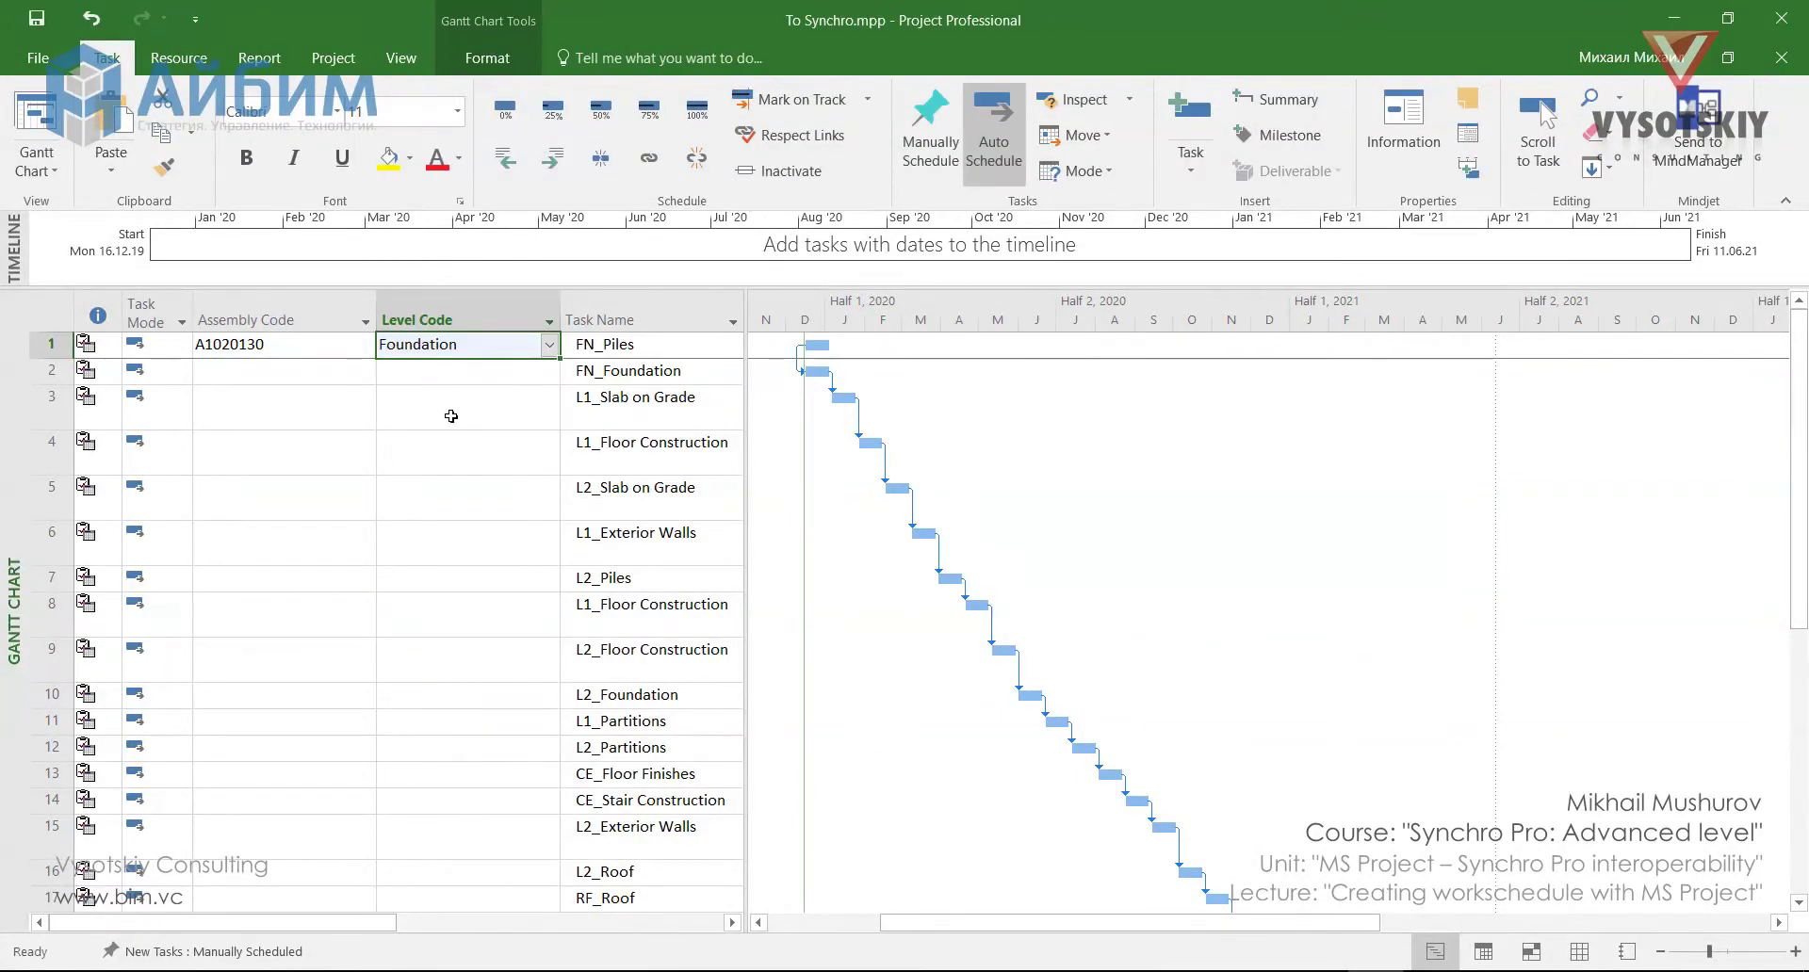
{"action": "left_click", "coordinate": [364, 377]}
{"action": "left_click", "coordinate": [370, 372]}
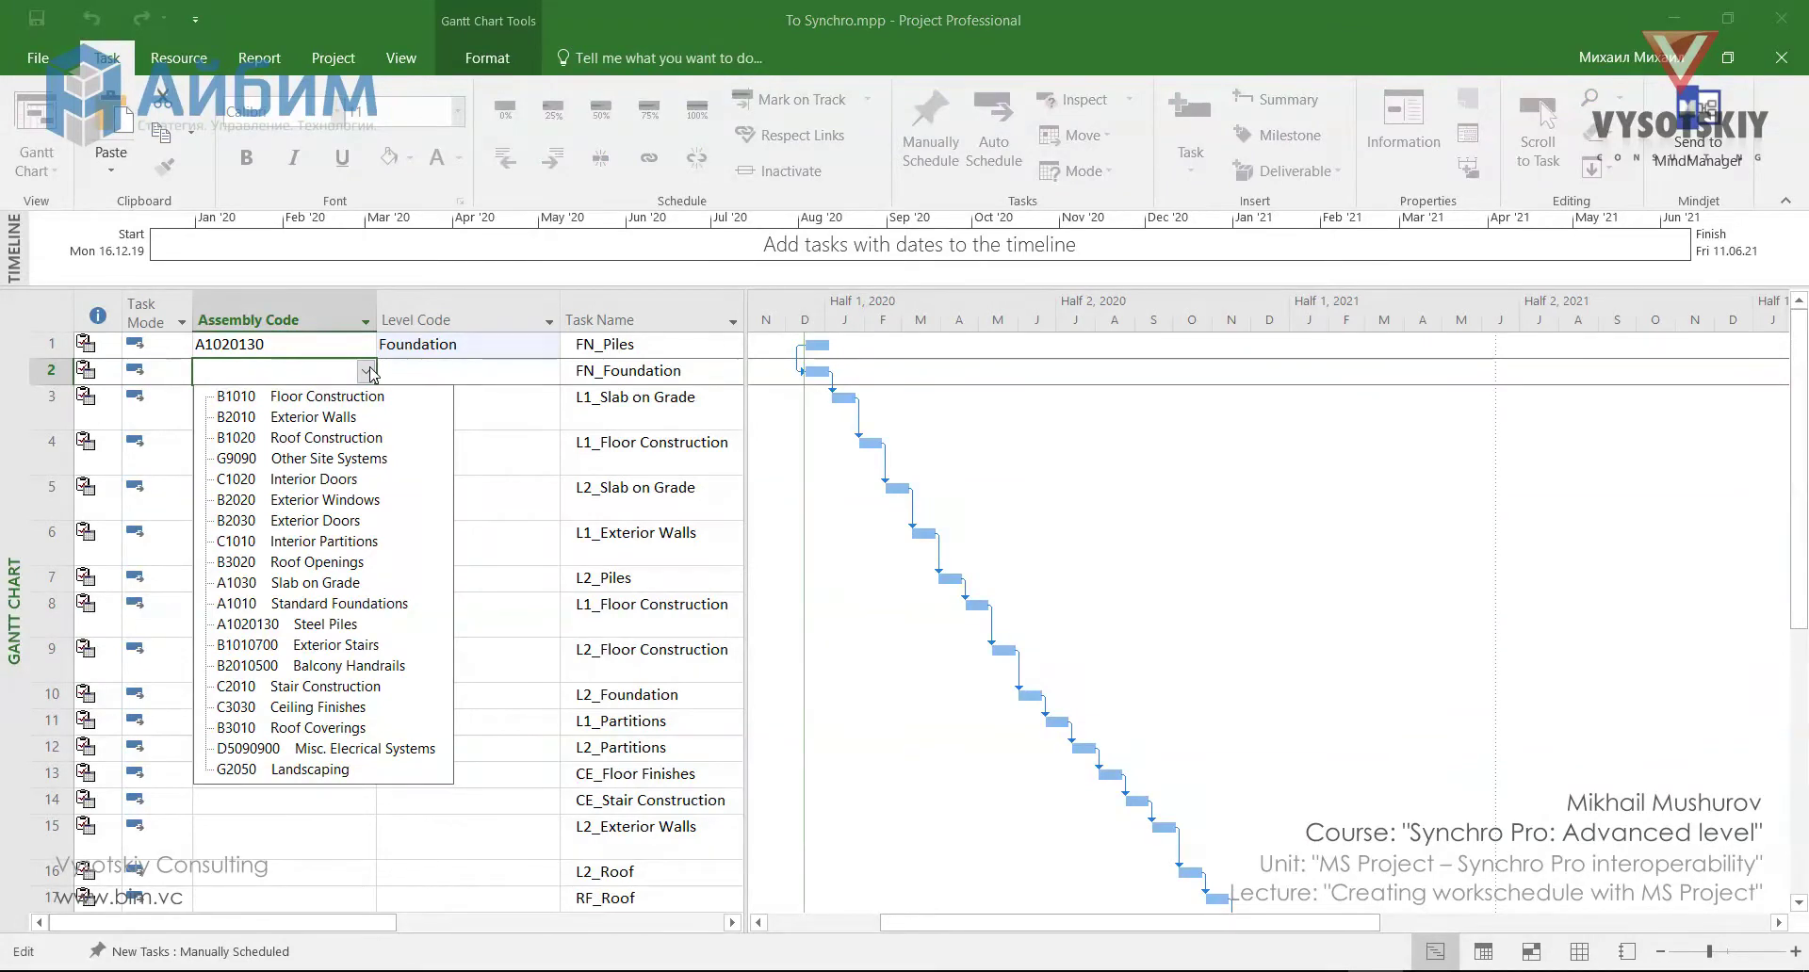
{"action": "left_click", "coordinate": [479, 379]}
{"action": "left_click", "coordinate": [517, 379]}
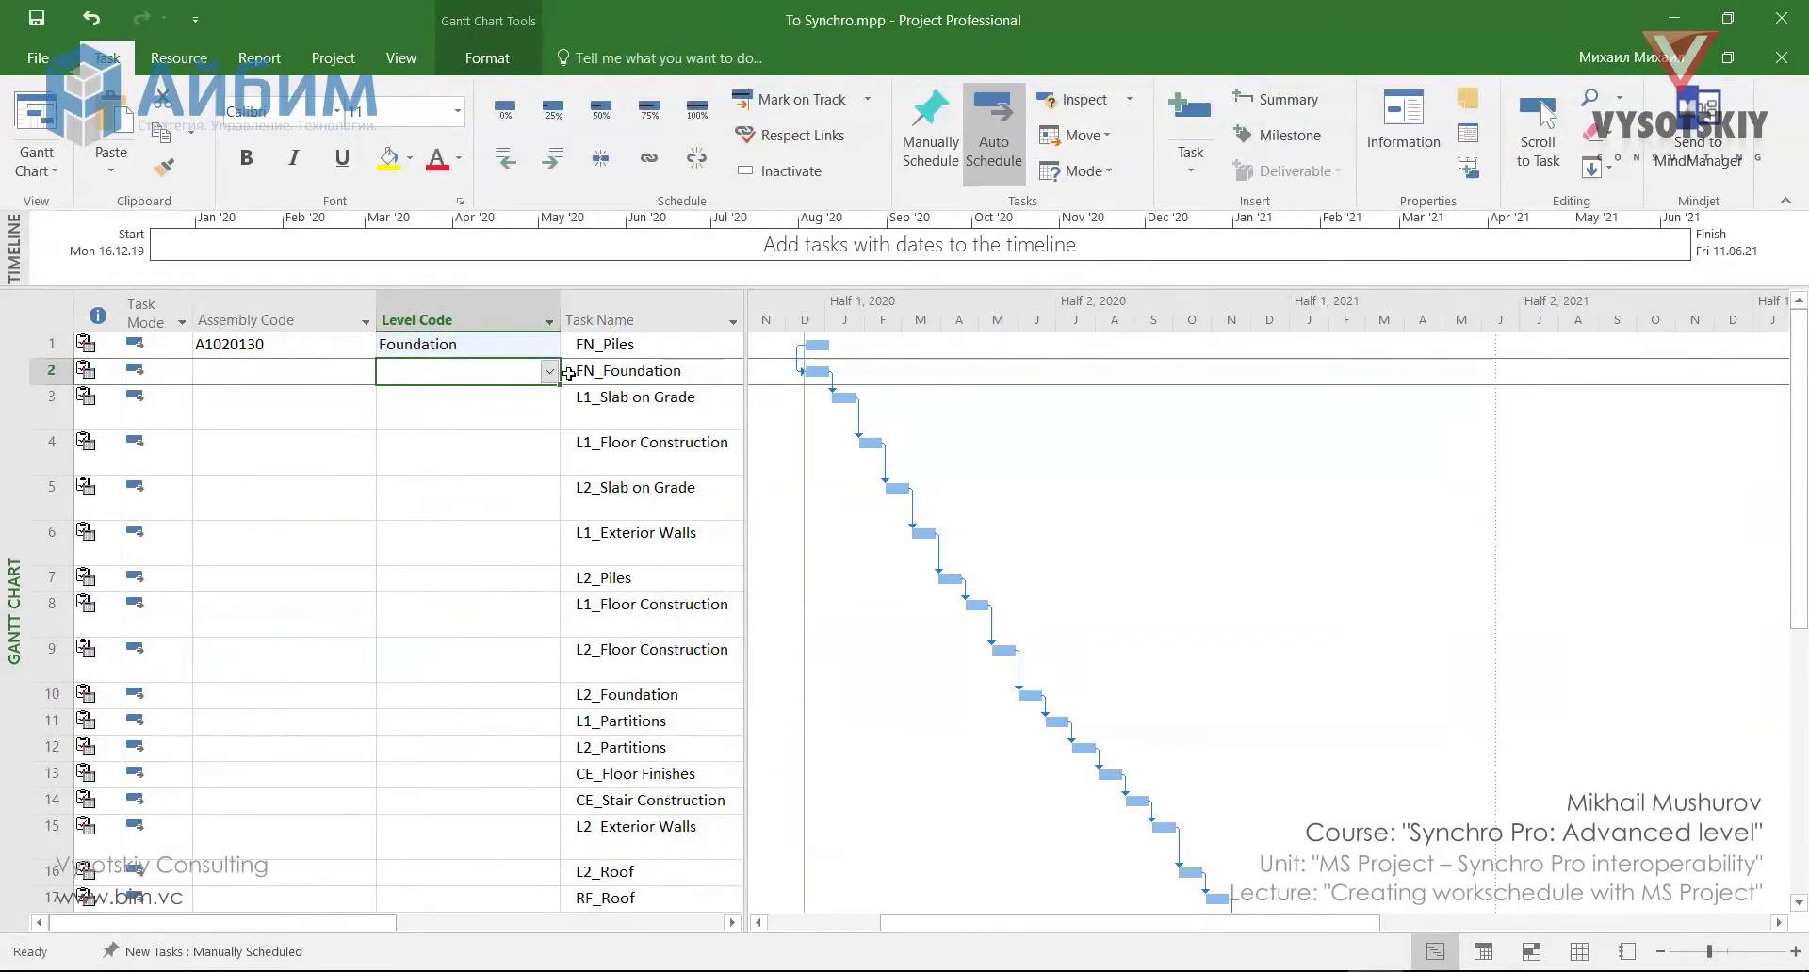
{"action": "left_click", "coordinate": [548, 371]}
{"action": "left_click", "coordinate": [429, 458]}
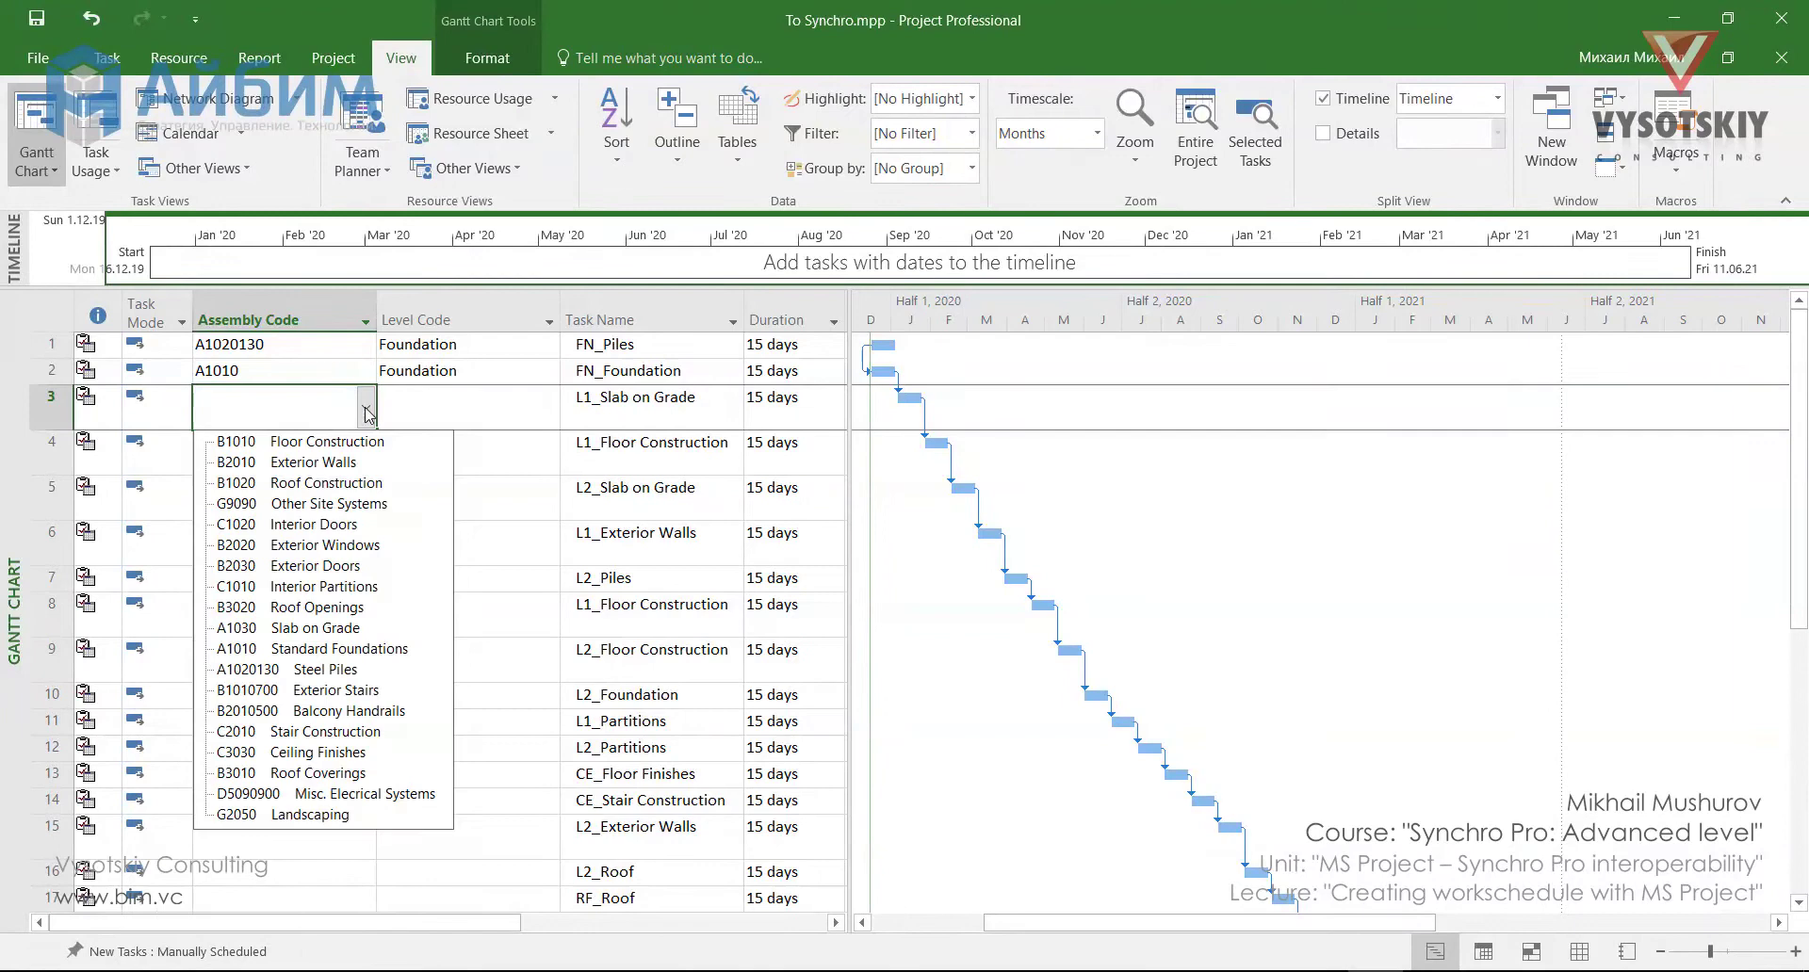
- Paste the full list of assembly codes into the Assembly Code column
{"action": "type", "text": "A1030"}
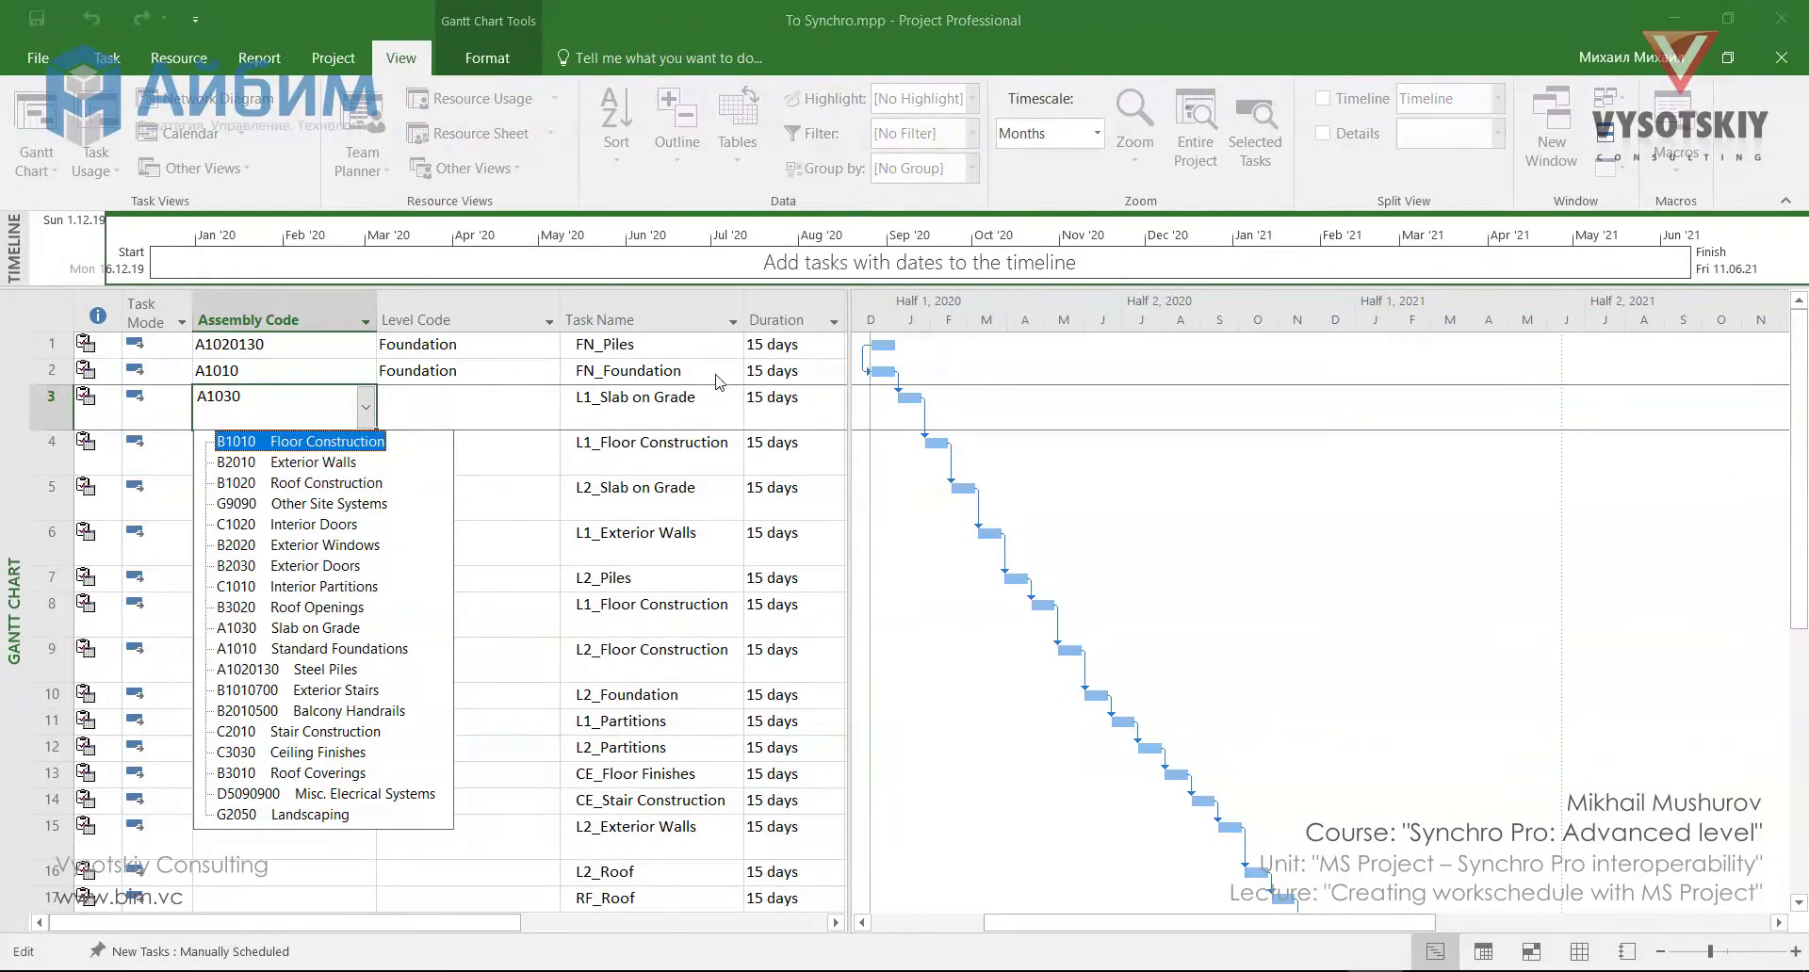
{"action": "left_click", "coordinate": [282, 344]}
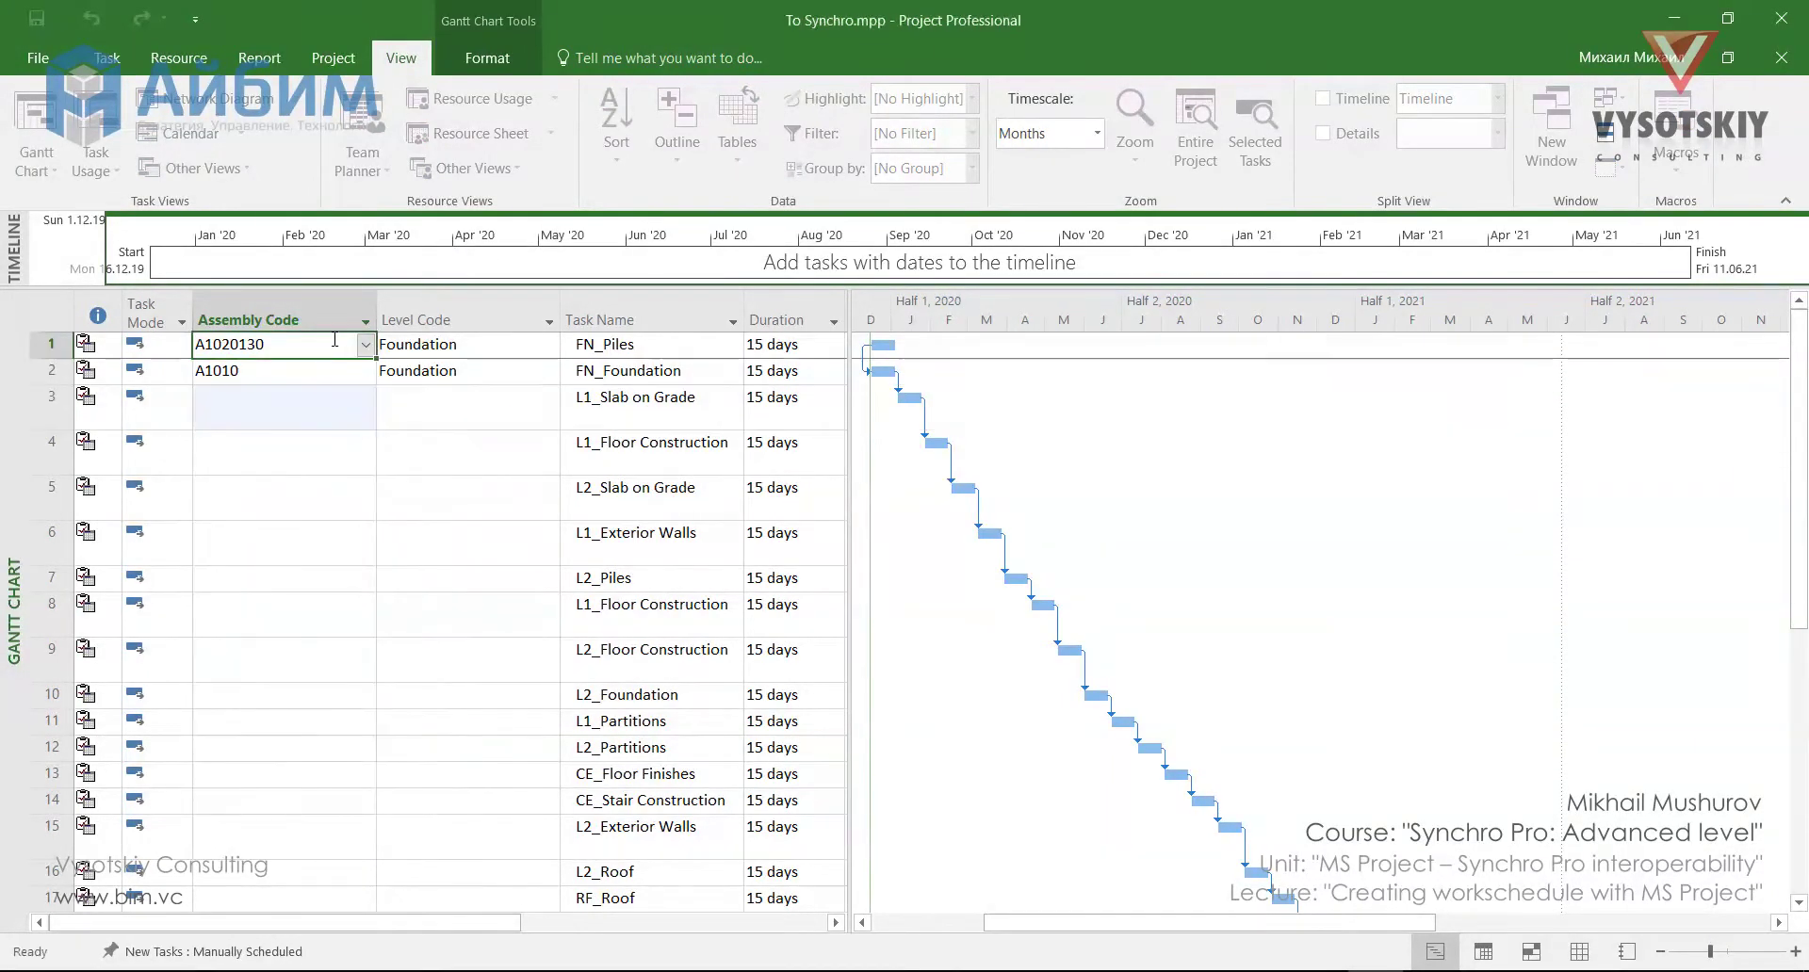
{"action": "type", "text": "A1020130 A1010 A1030 B1010 A1030 B2010 A1020130 B1010 B1010 A1010 C1010 C1010 B3010 B1010700 B2010 B1020 B1020"}
{"action": "left_click", "coordinate": [554, 347]}
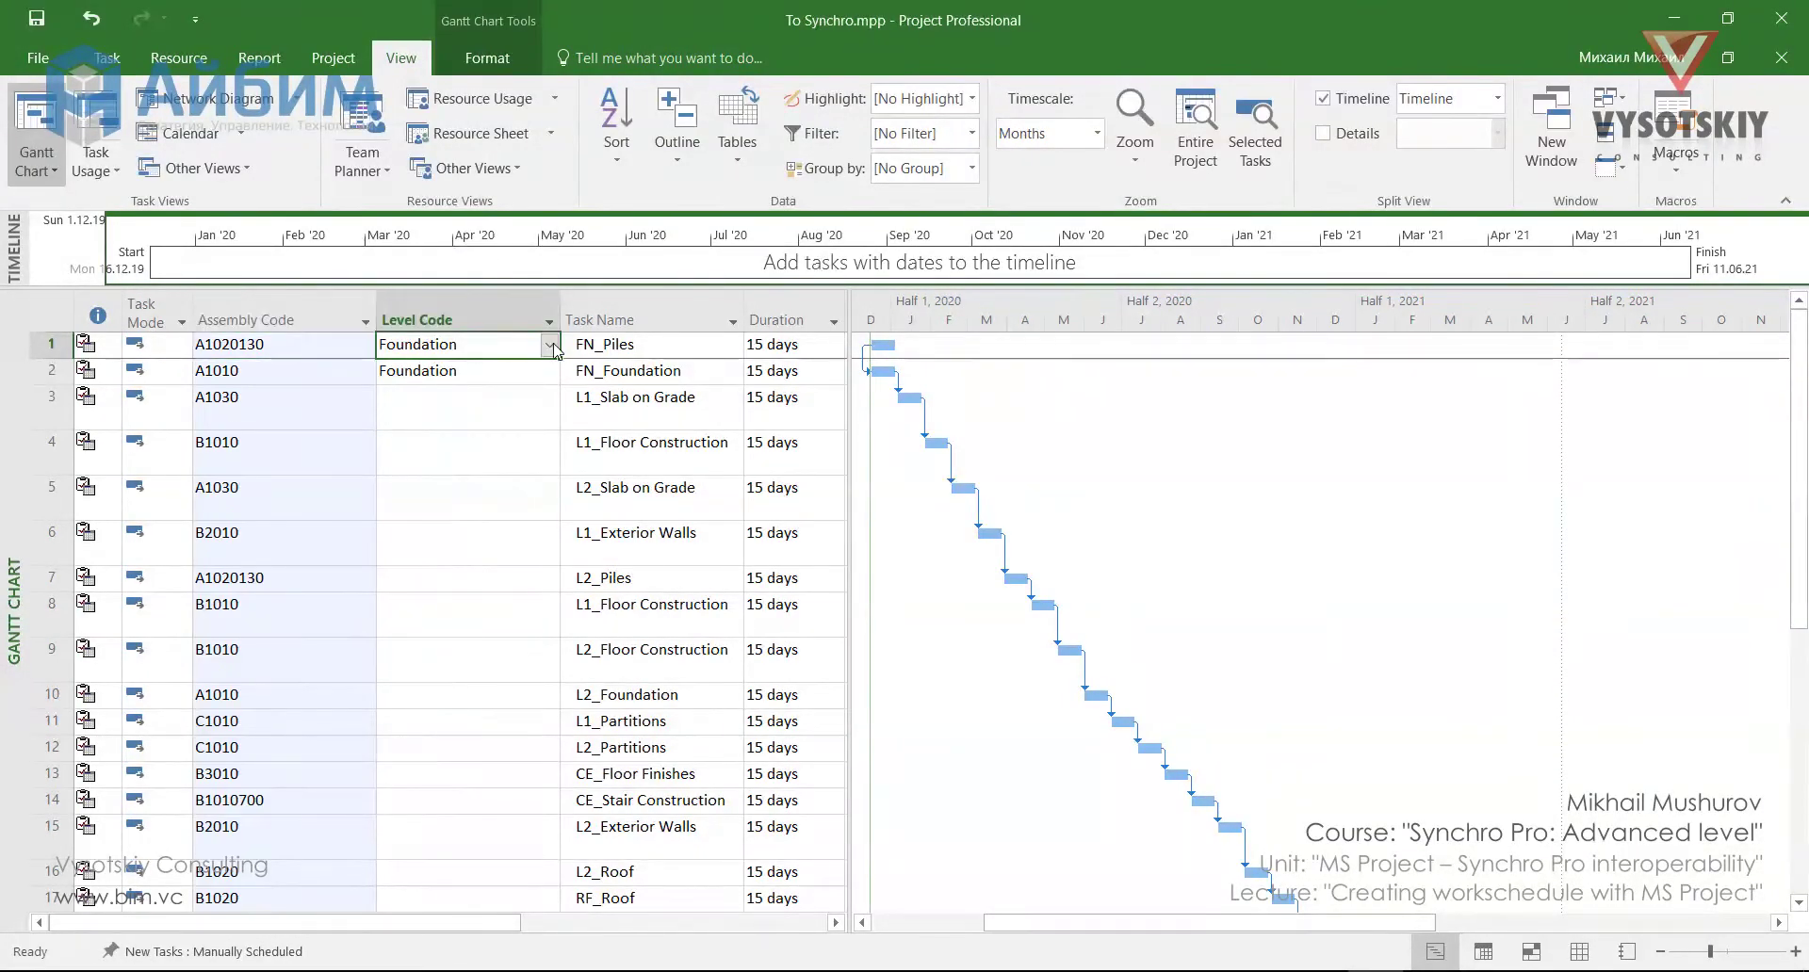
- Create and apply a new filter showing only tasks whose Name contains L1
{"action": "left_click", "coordinate": [640, 322]}
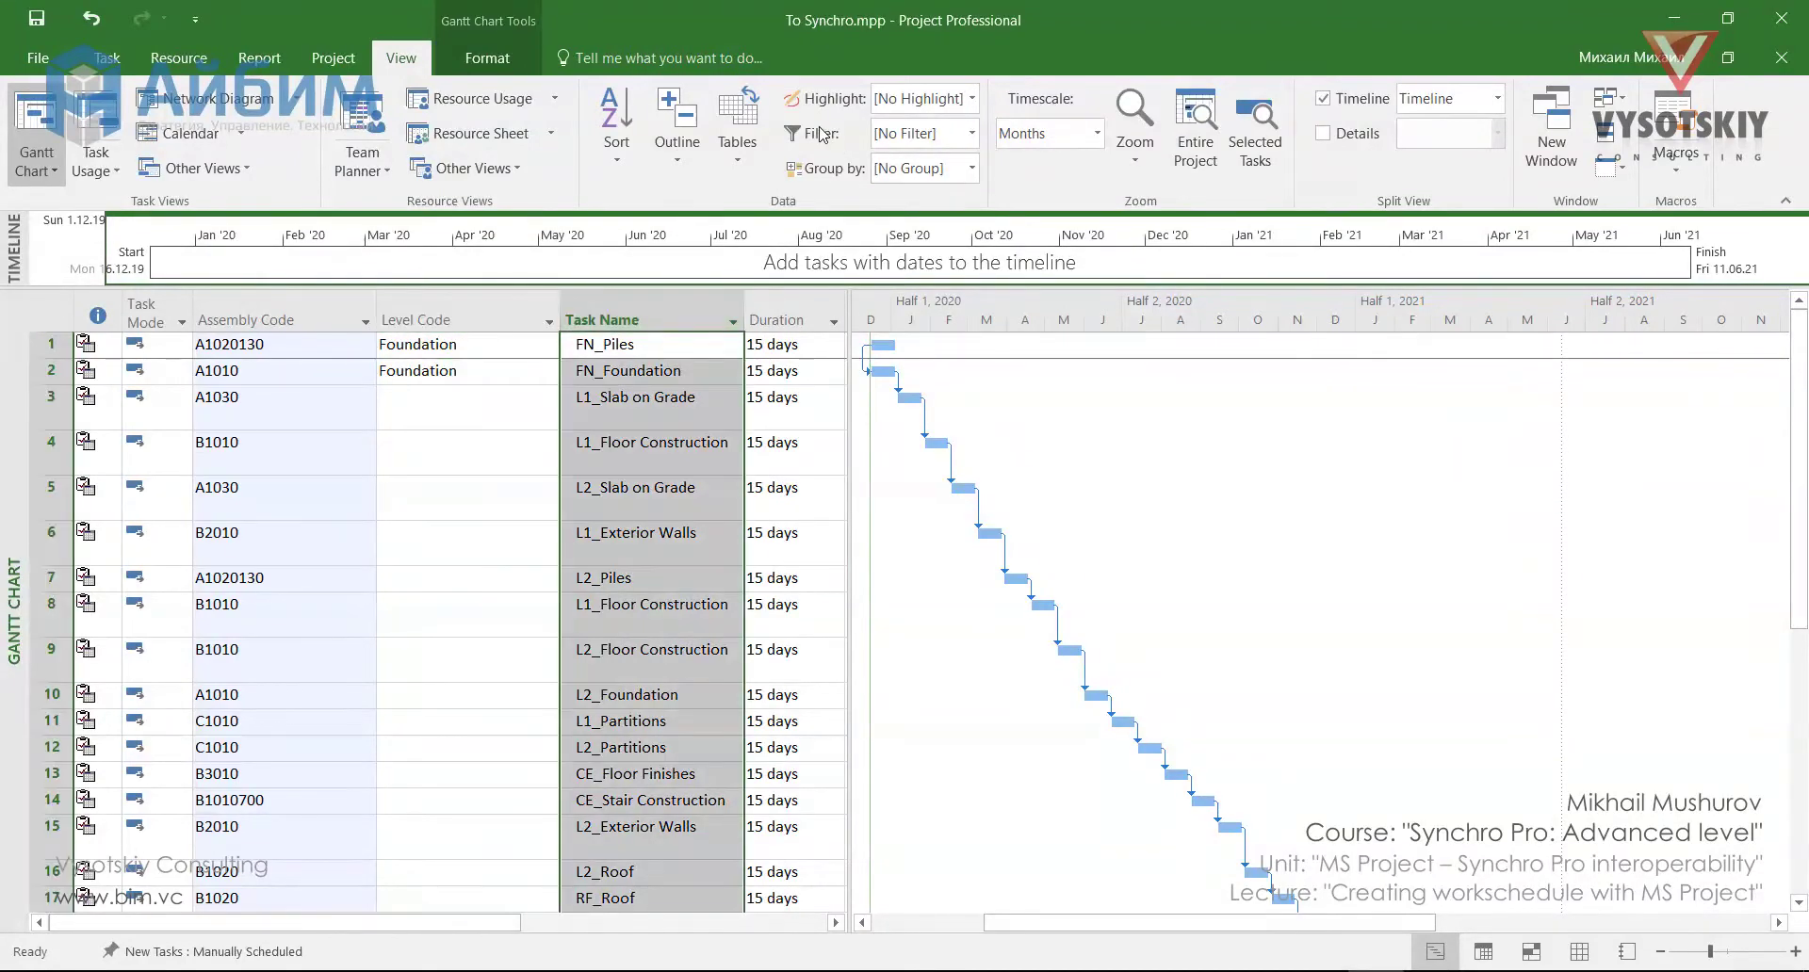
{"action": "left_click", "coordinate": [971, 133]}
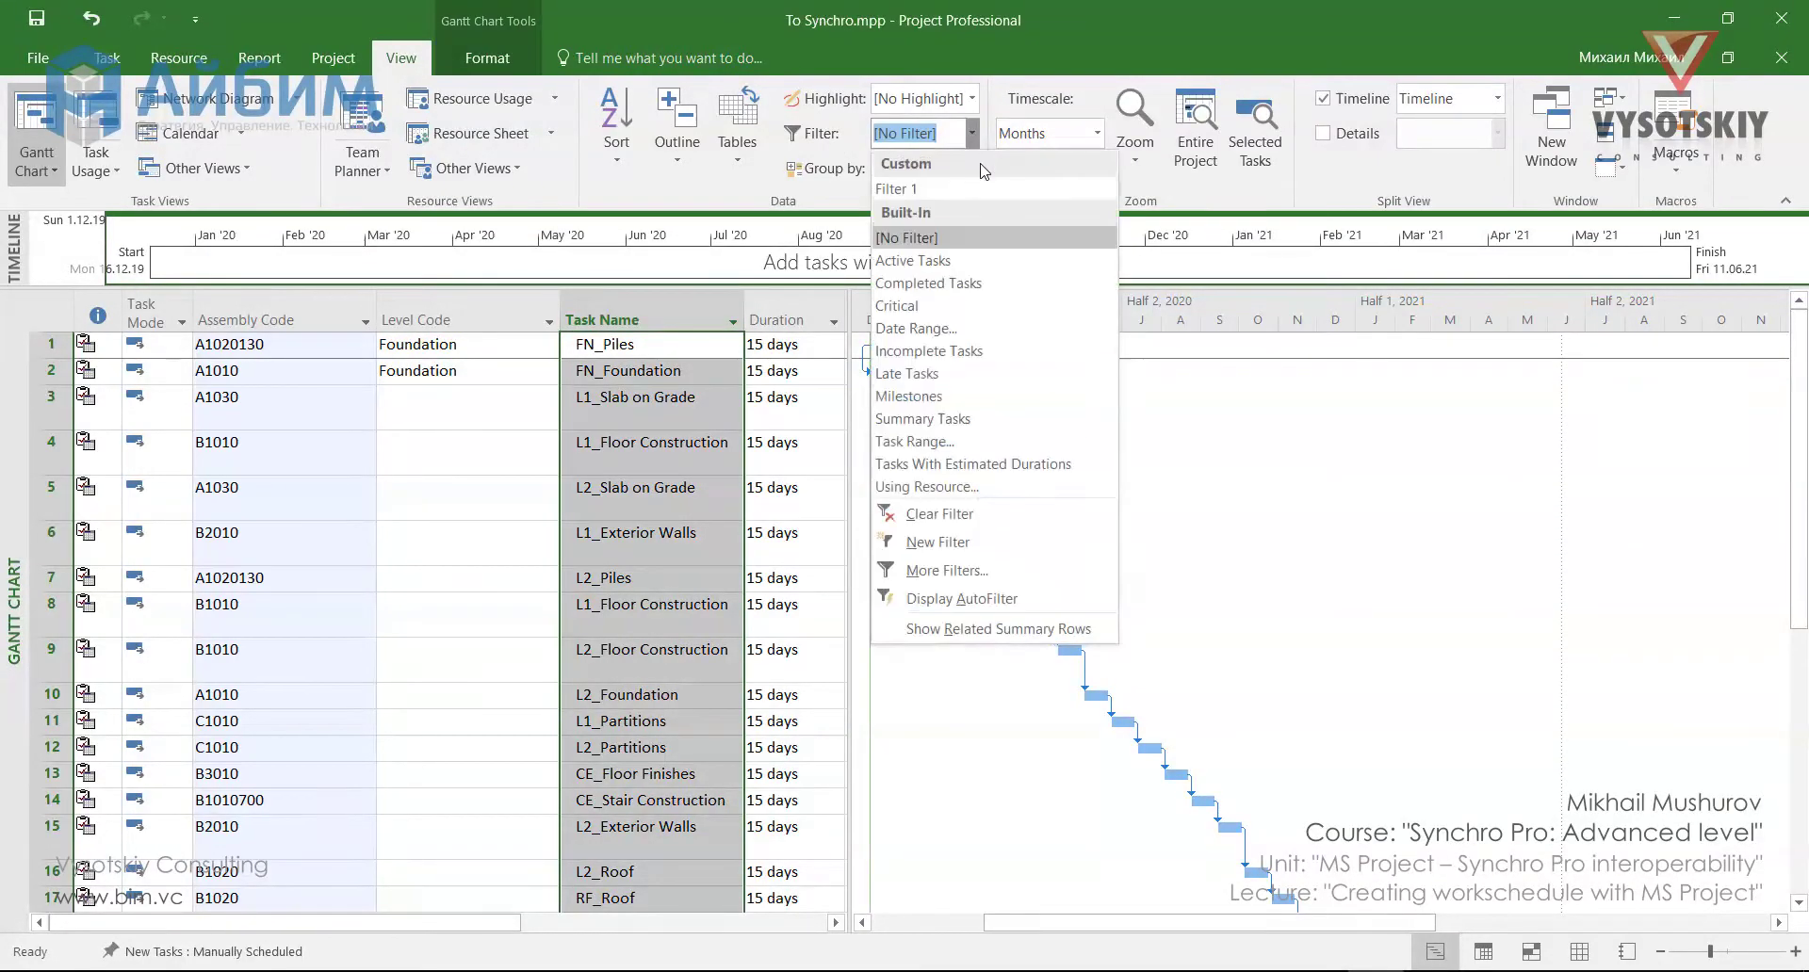
{"action": "left_click", "coordinate": [945, 545]}
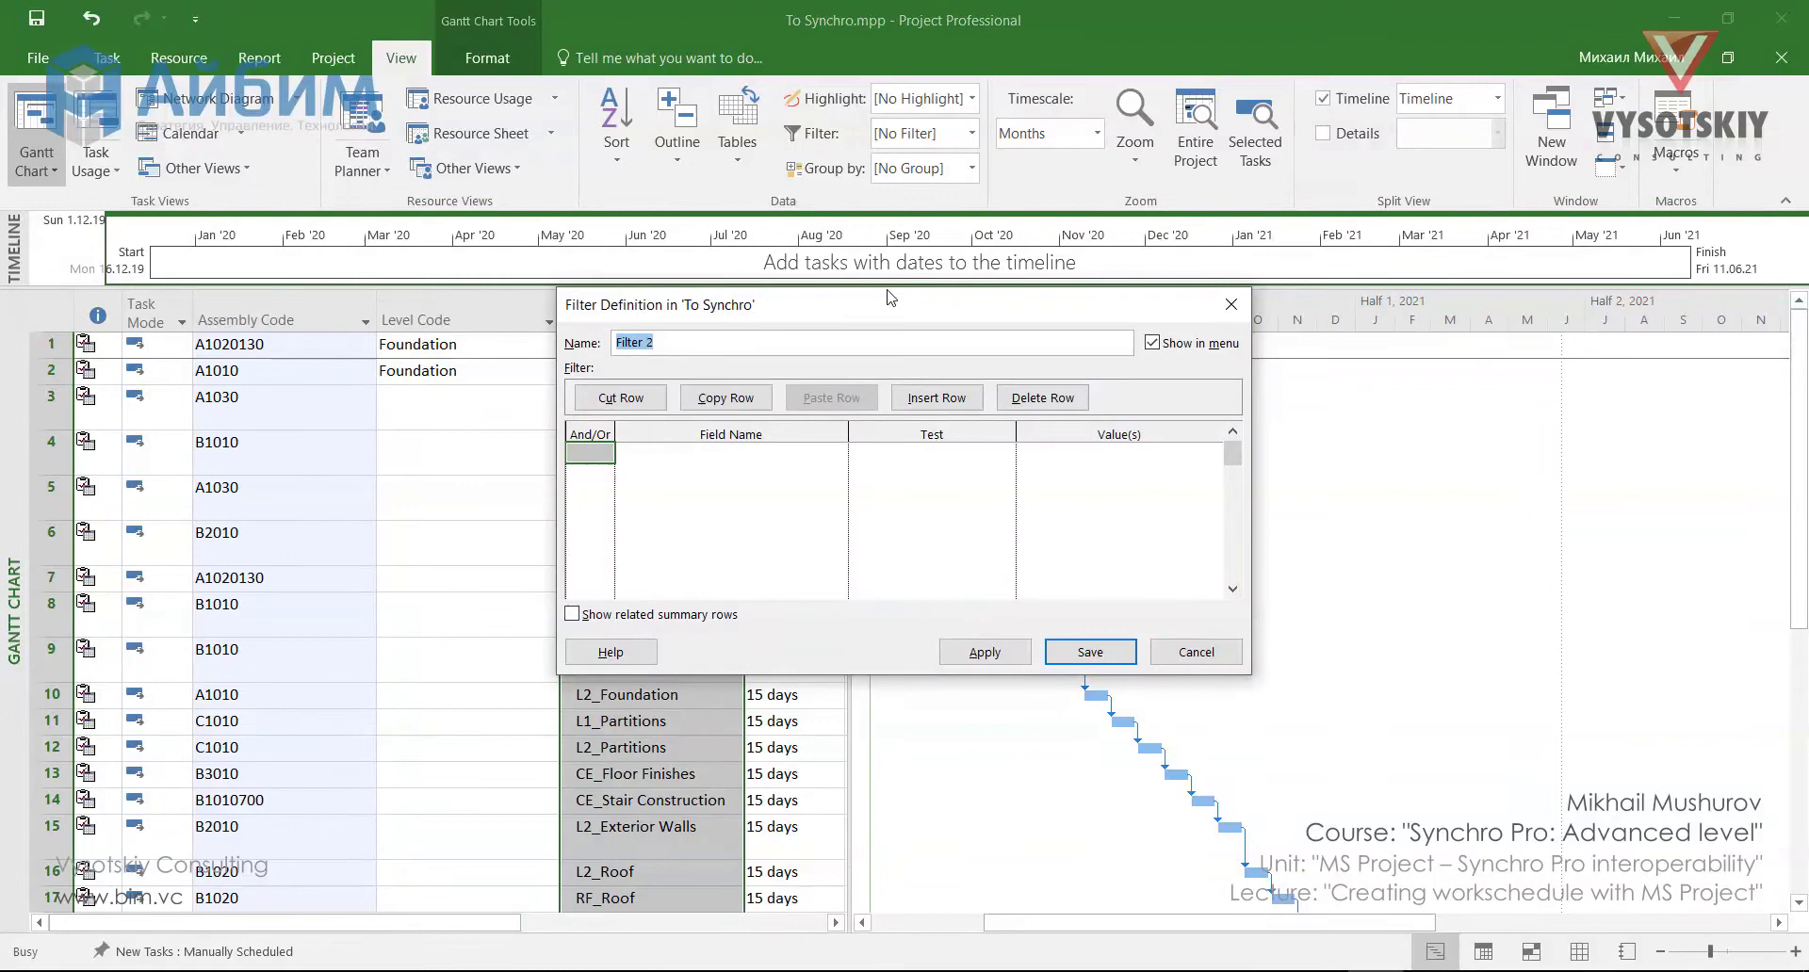
{"action": "left_click_drag", "start_coordinate": [891, 298], "coordinate": [1101, 304]}
{"action": "left_click", "coordinate": [984, 428]}
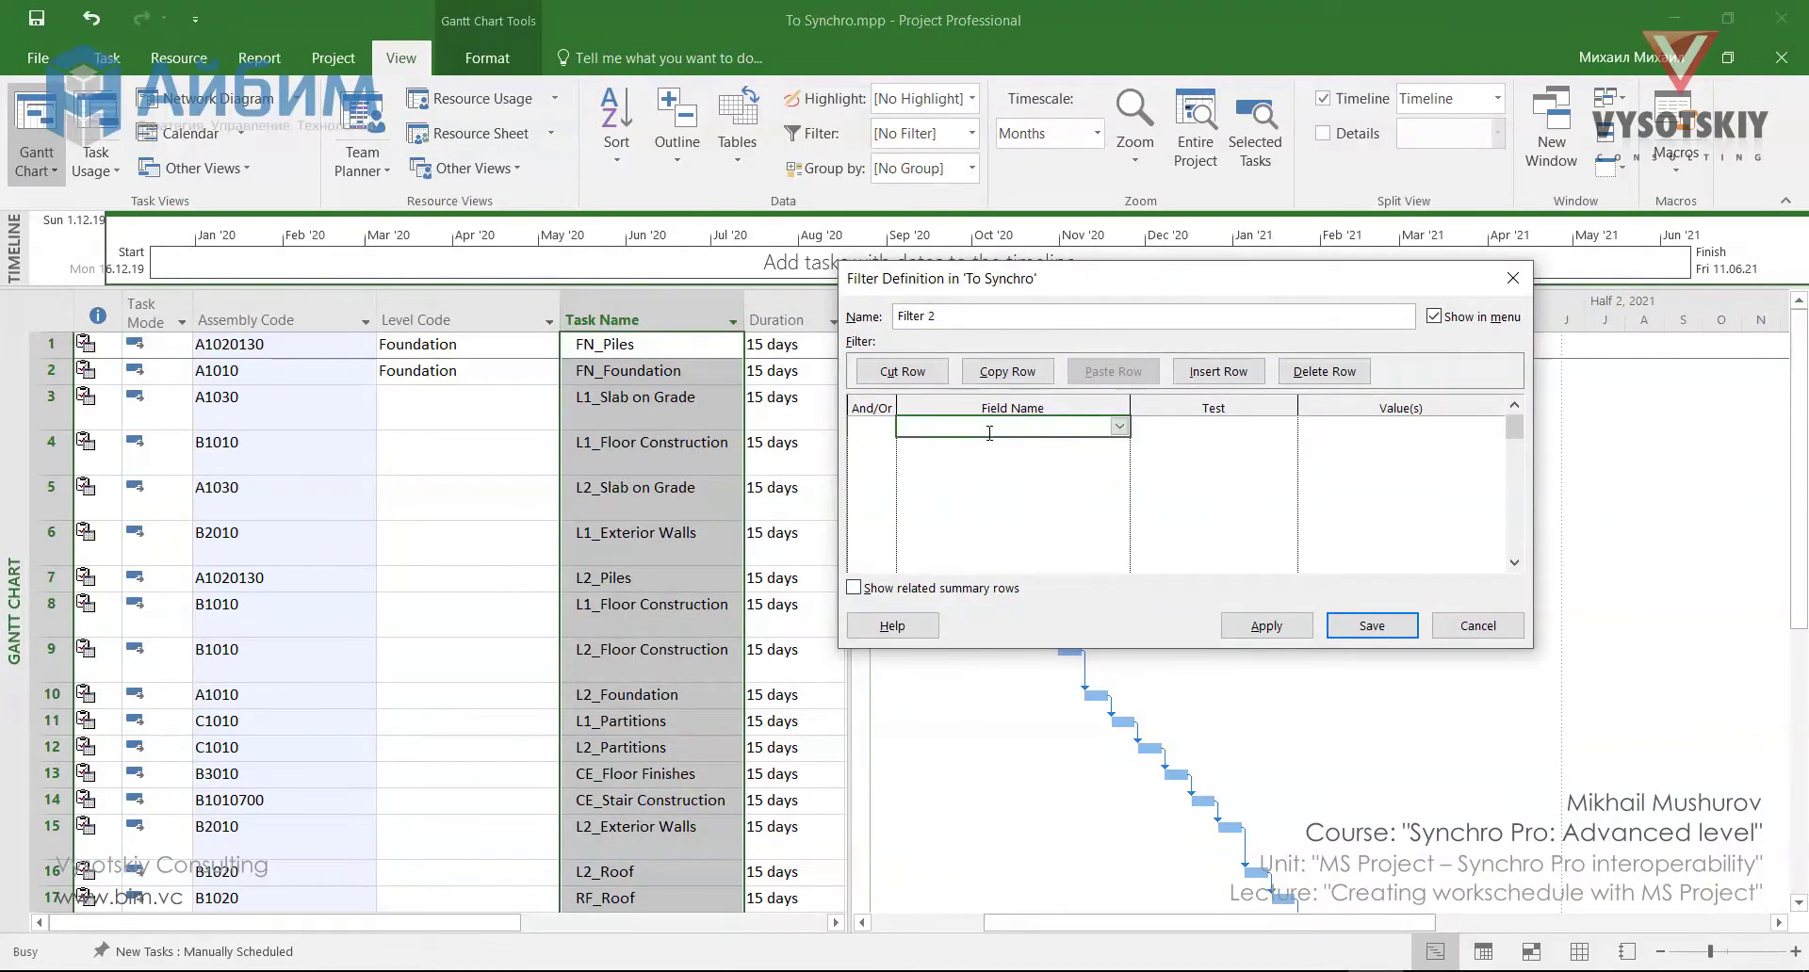
{"action": "type", "text": "Name"}
{"action": "left_click", "coordinate": [1292, 429]}
{"action": "left_click", "coordinate": [1287, 426]}
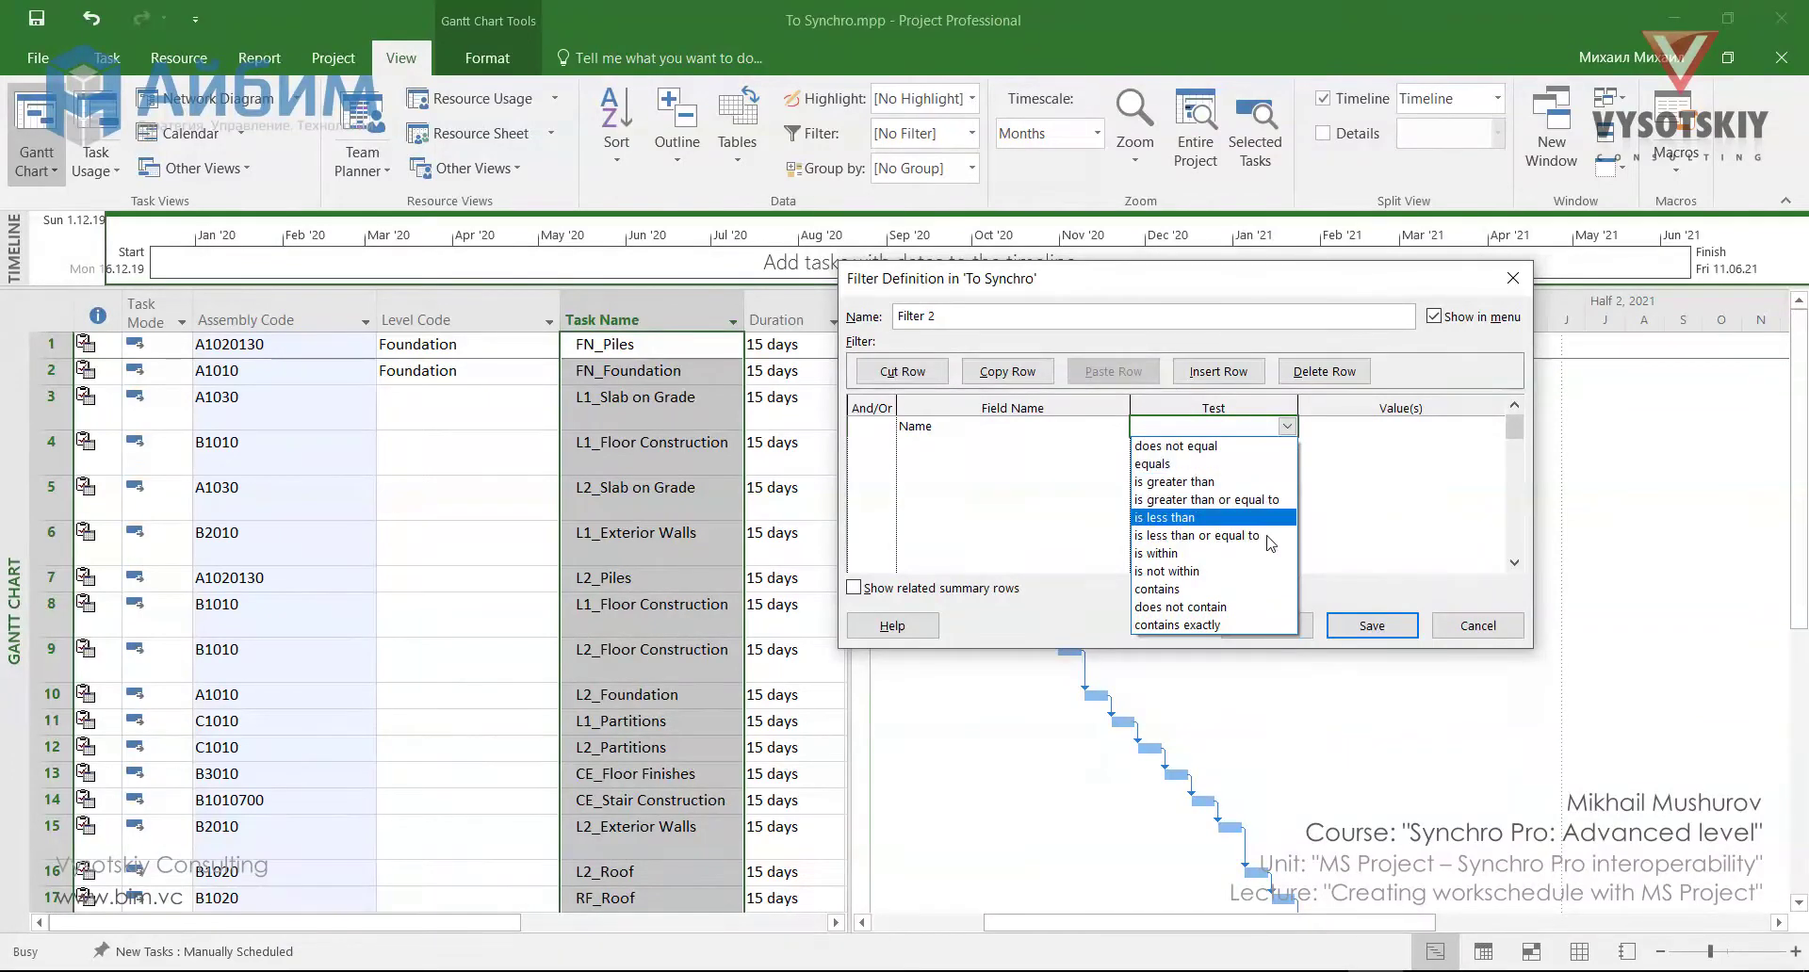
{"action": "left_click", "coordinate": [1259, 592]}
{"action": "left_click", "coordinate": [1400, 430]}
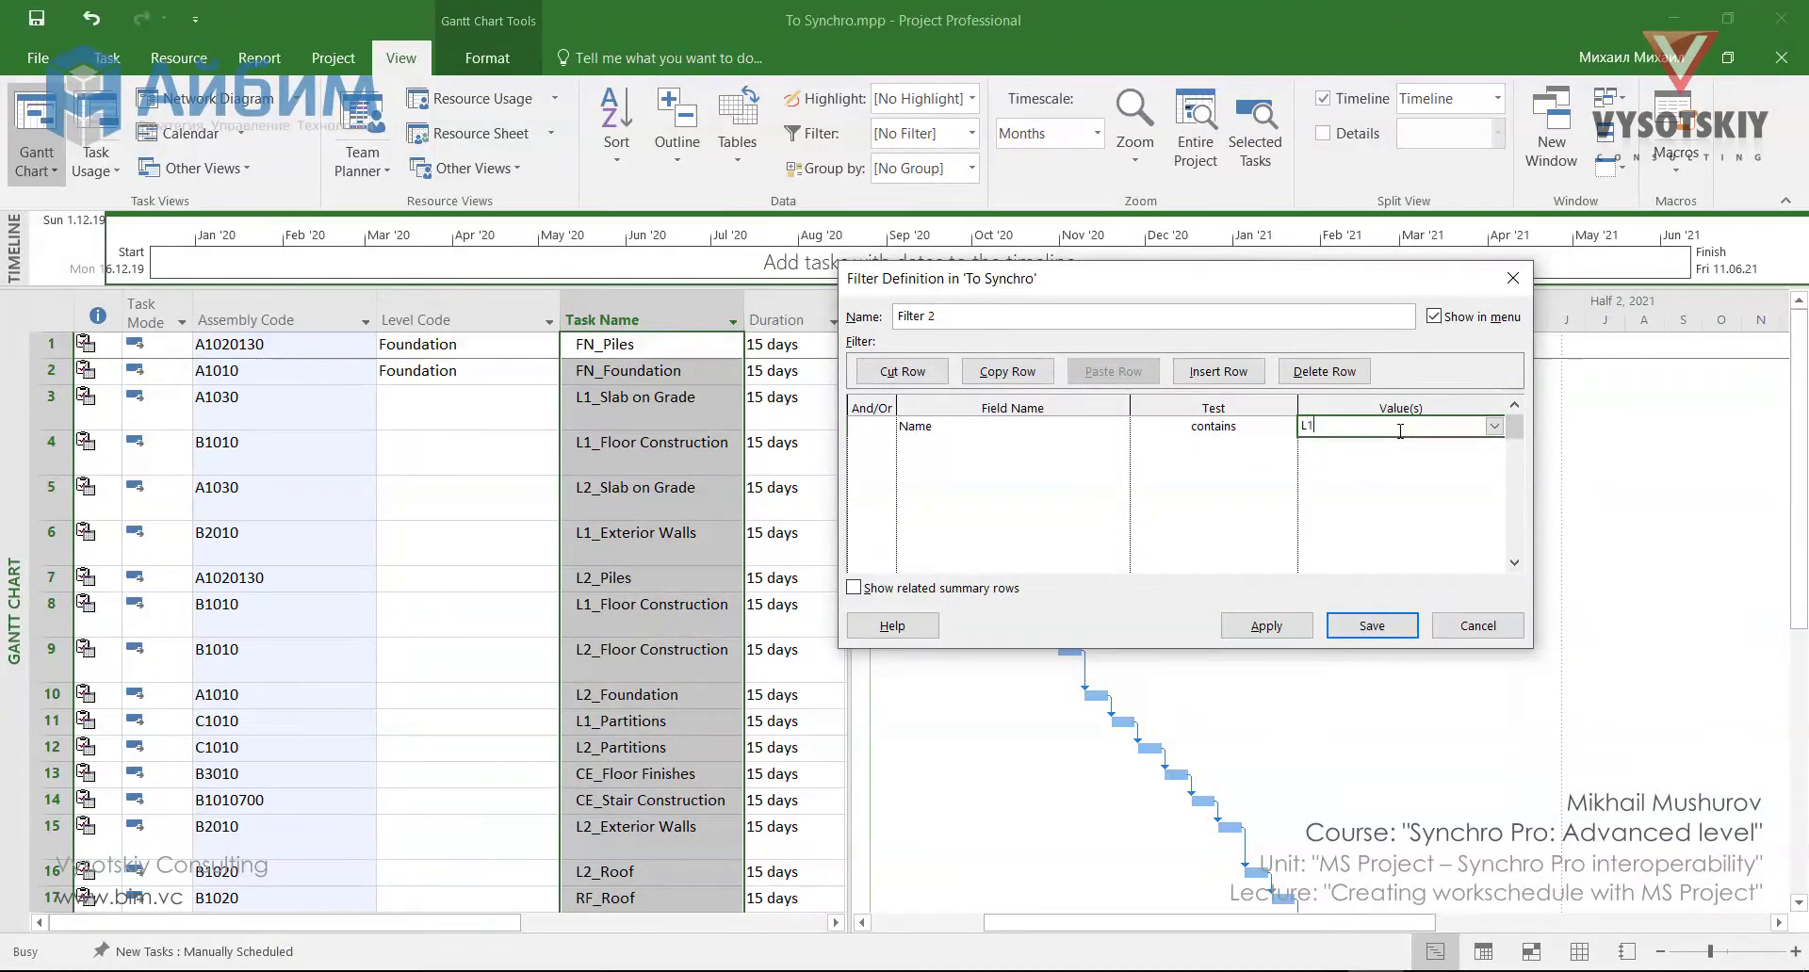
{"action": "left_click", "coordinate": [1266, 626]}
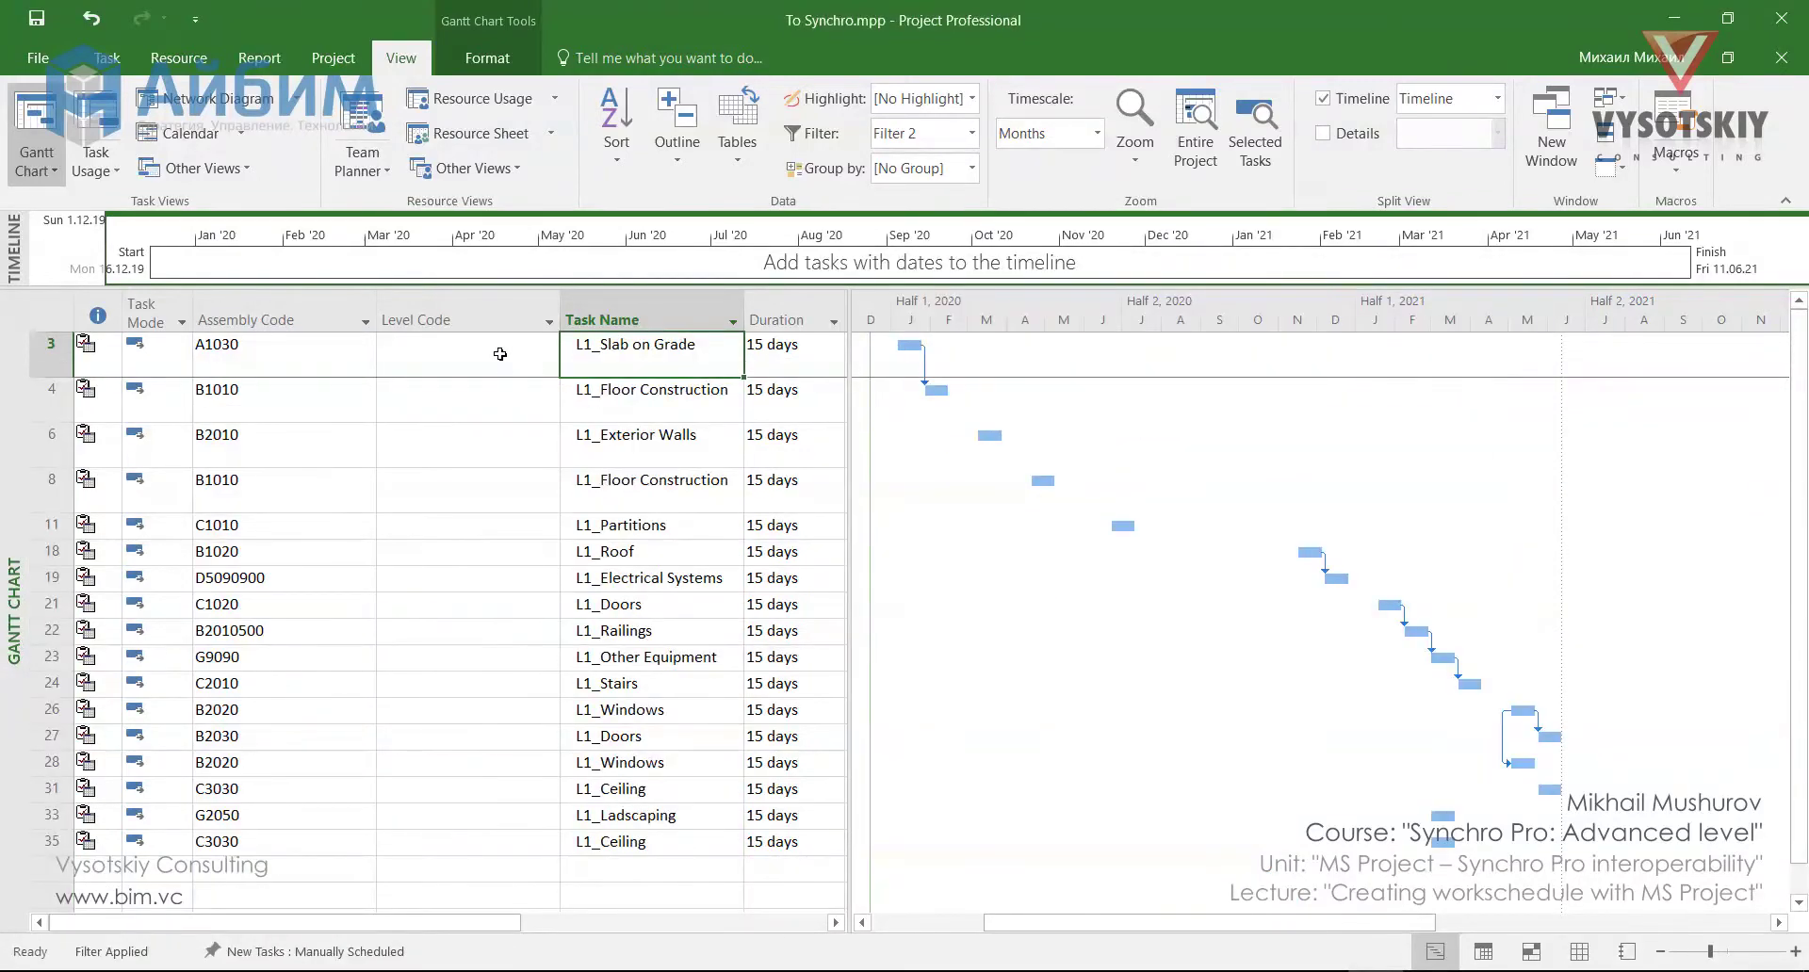
- Set the first L1 task's Level Code to Level 1 and fill it down to all L1 tasks
{"action": "left_click", "coordinate": [500, 352]}
{"action": "left_click", "coordinate": [549, 354]}
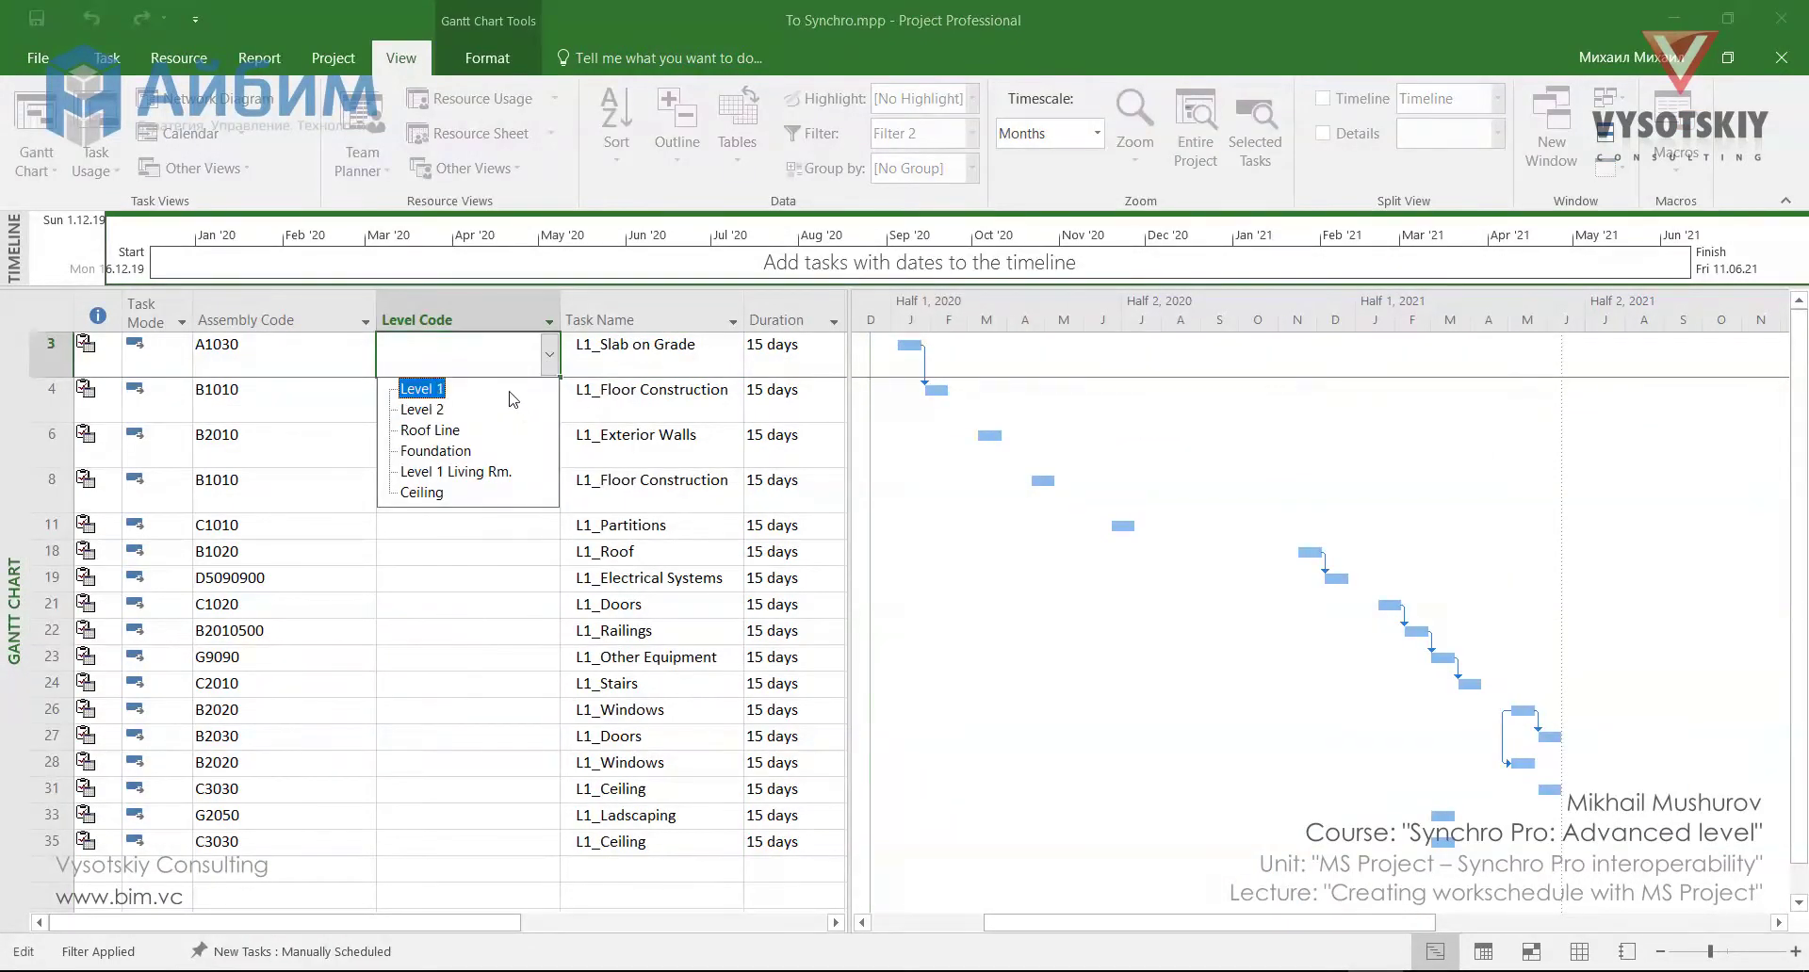
{"action": "left_click", "coordinate": [520, 385]}
{"action": "left_click_drag", "start_coordinate": [560, 379], "coordinate": [561, 852]}
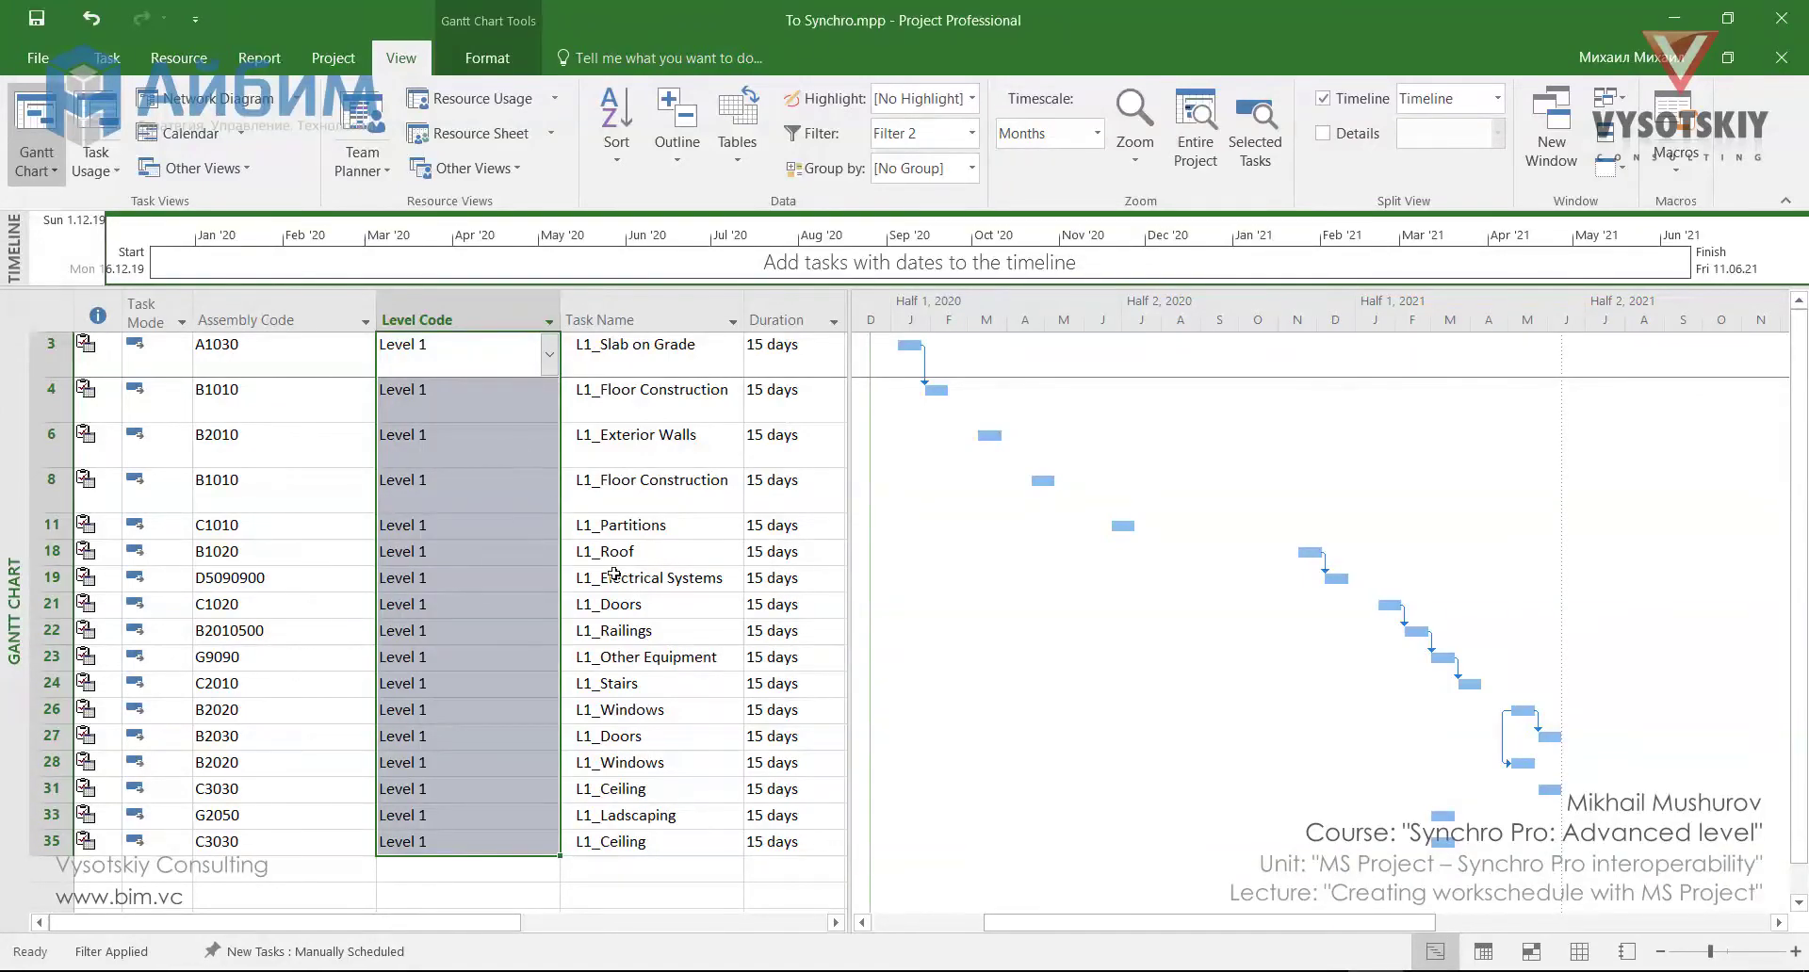
{"action": "left_click", "coordinate": [971, 132]}
- Filter for tasks whose Name contains L2 and fill Level 2 down through all of them
{"action": "left_click", "coordinate": [973, 566]}
{"action": "left_click", "coordinate": [828, 456]}
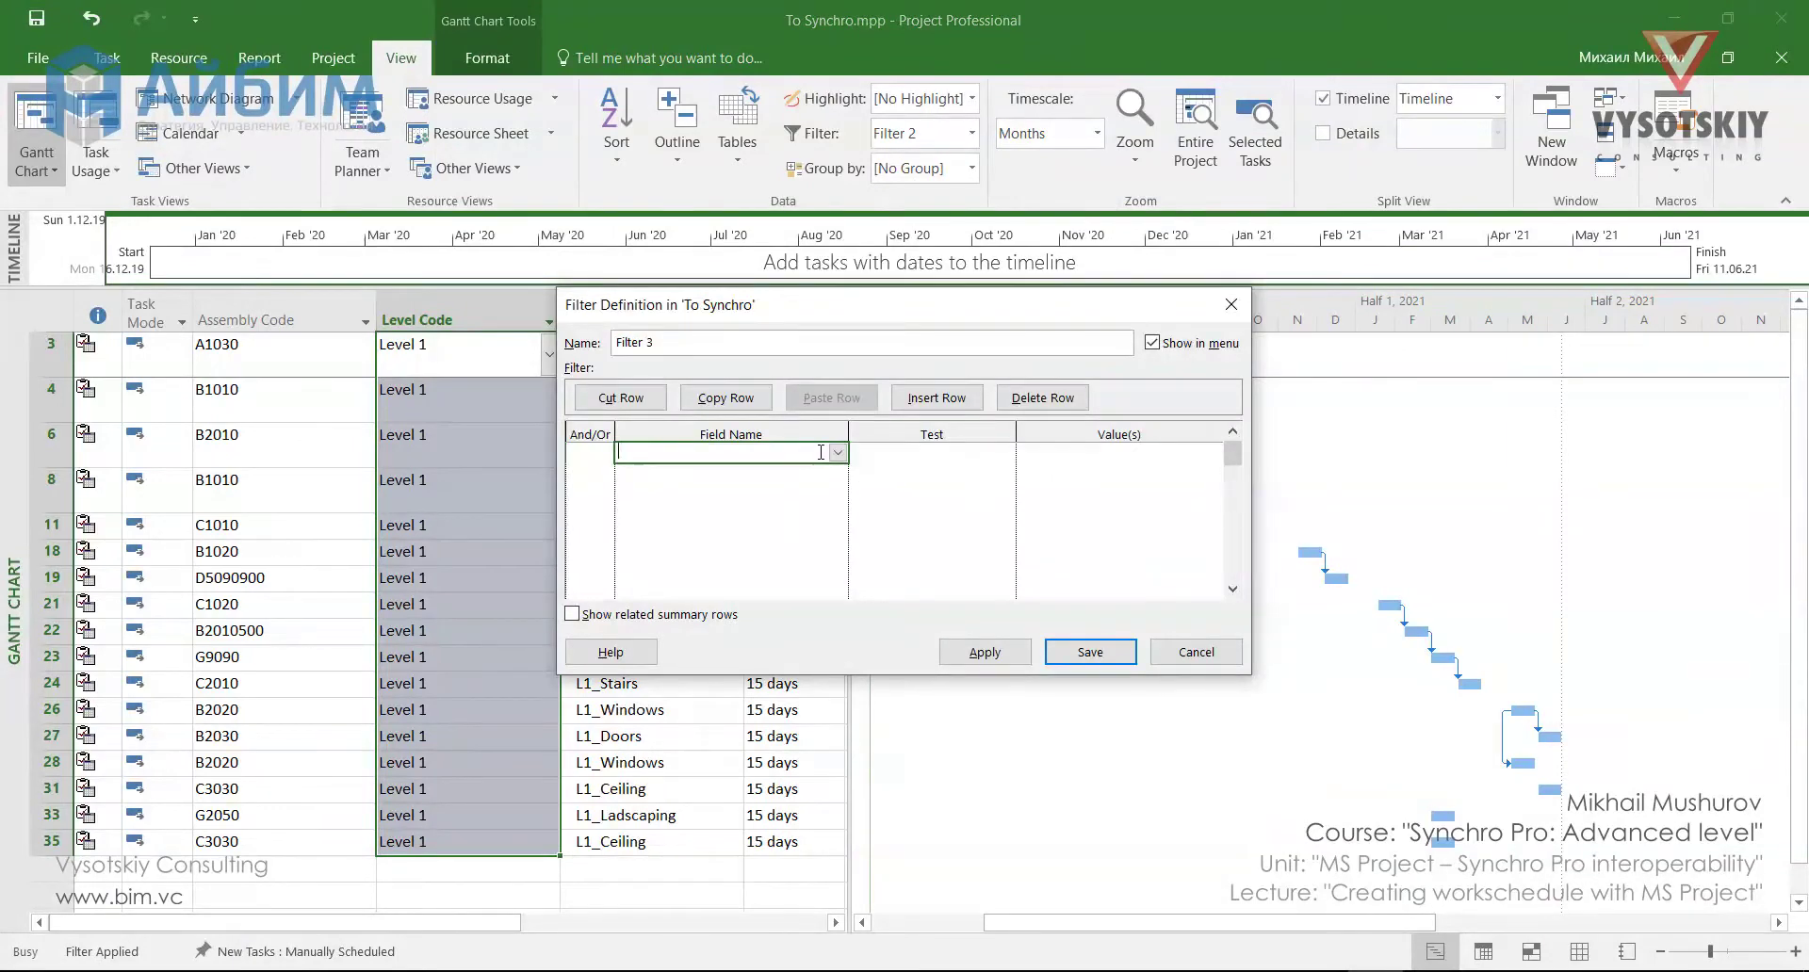
{"action": "type", "text": "Name"}
{"action": "left_click", "coordinate": [1005, 453]}
{"action": "left_click", "coordinate": [875, 615]}
{"action": "left_click", "coordinate": [1119, 453]}
{"action": "type", "text": "L2"}
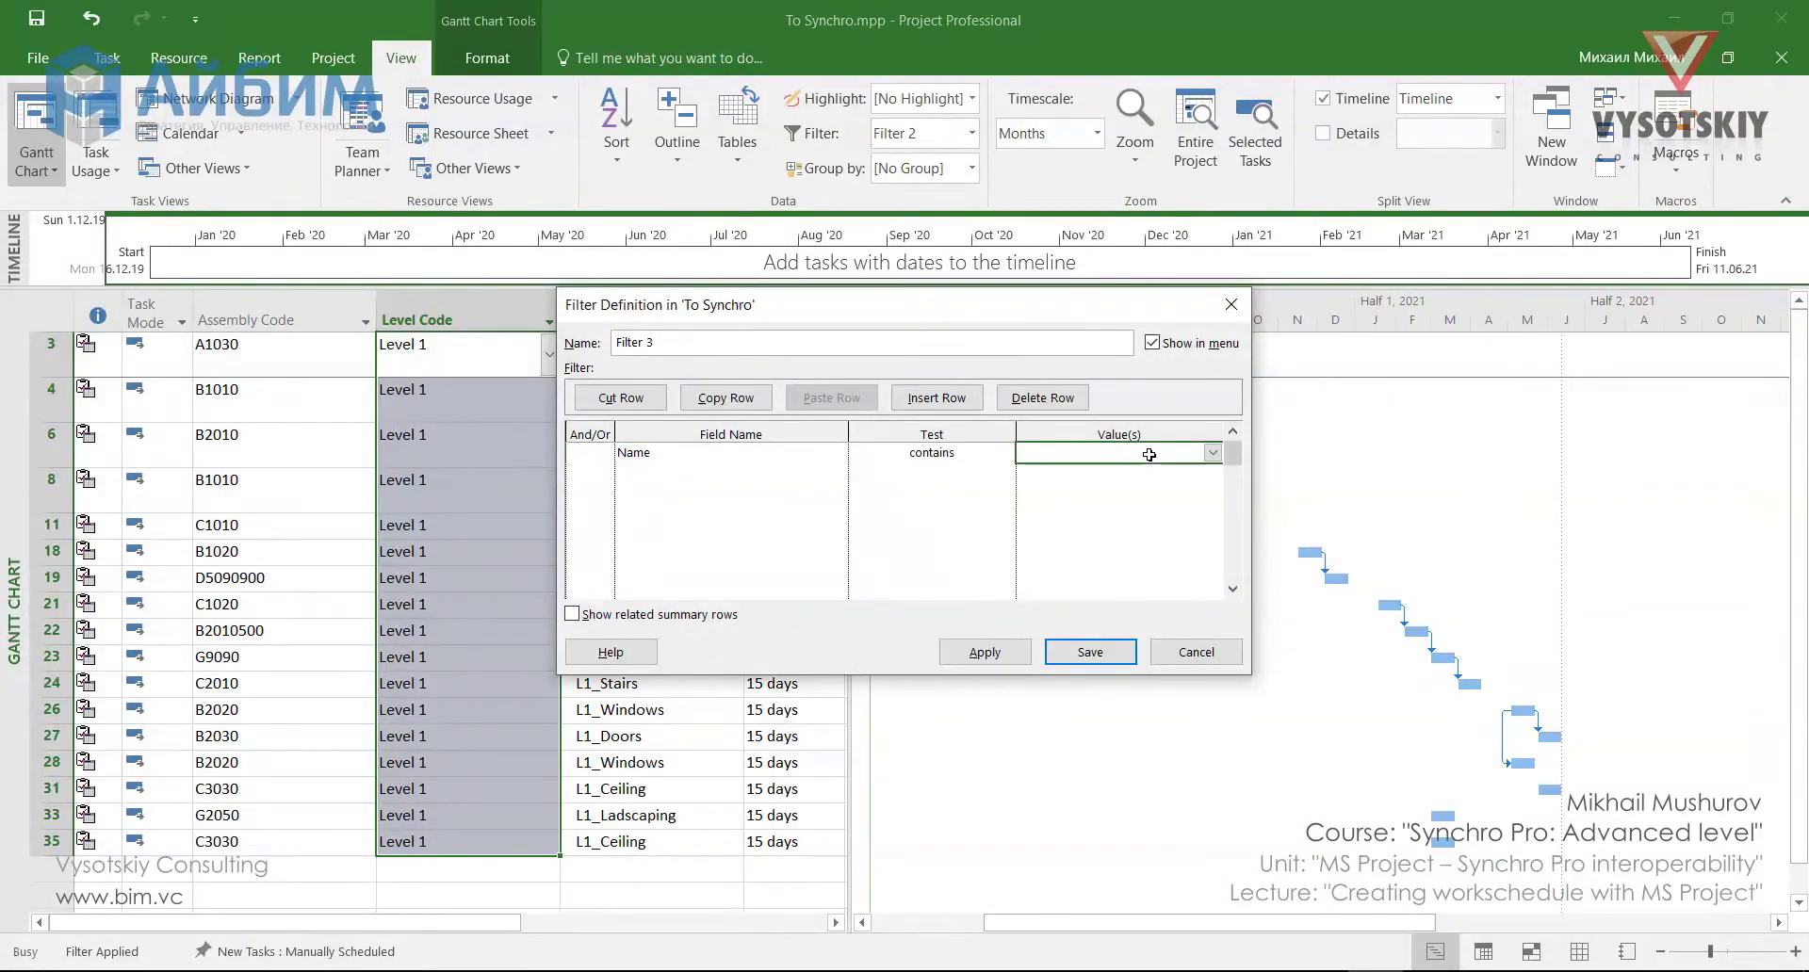
{"action": "key", "text": "Return"}
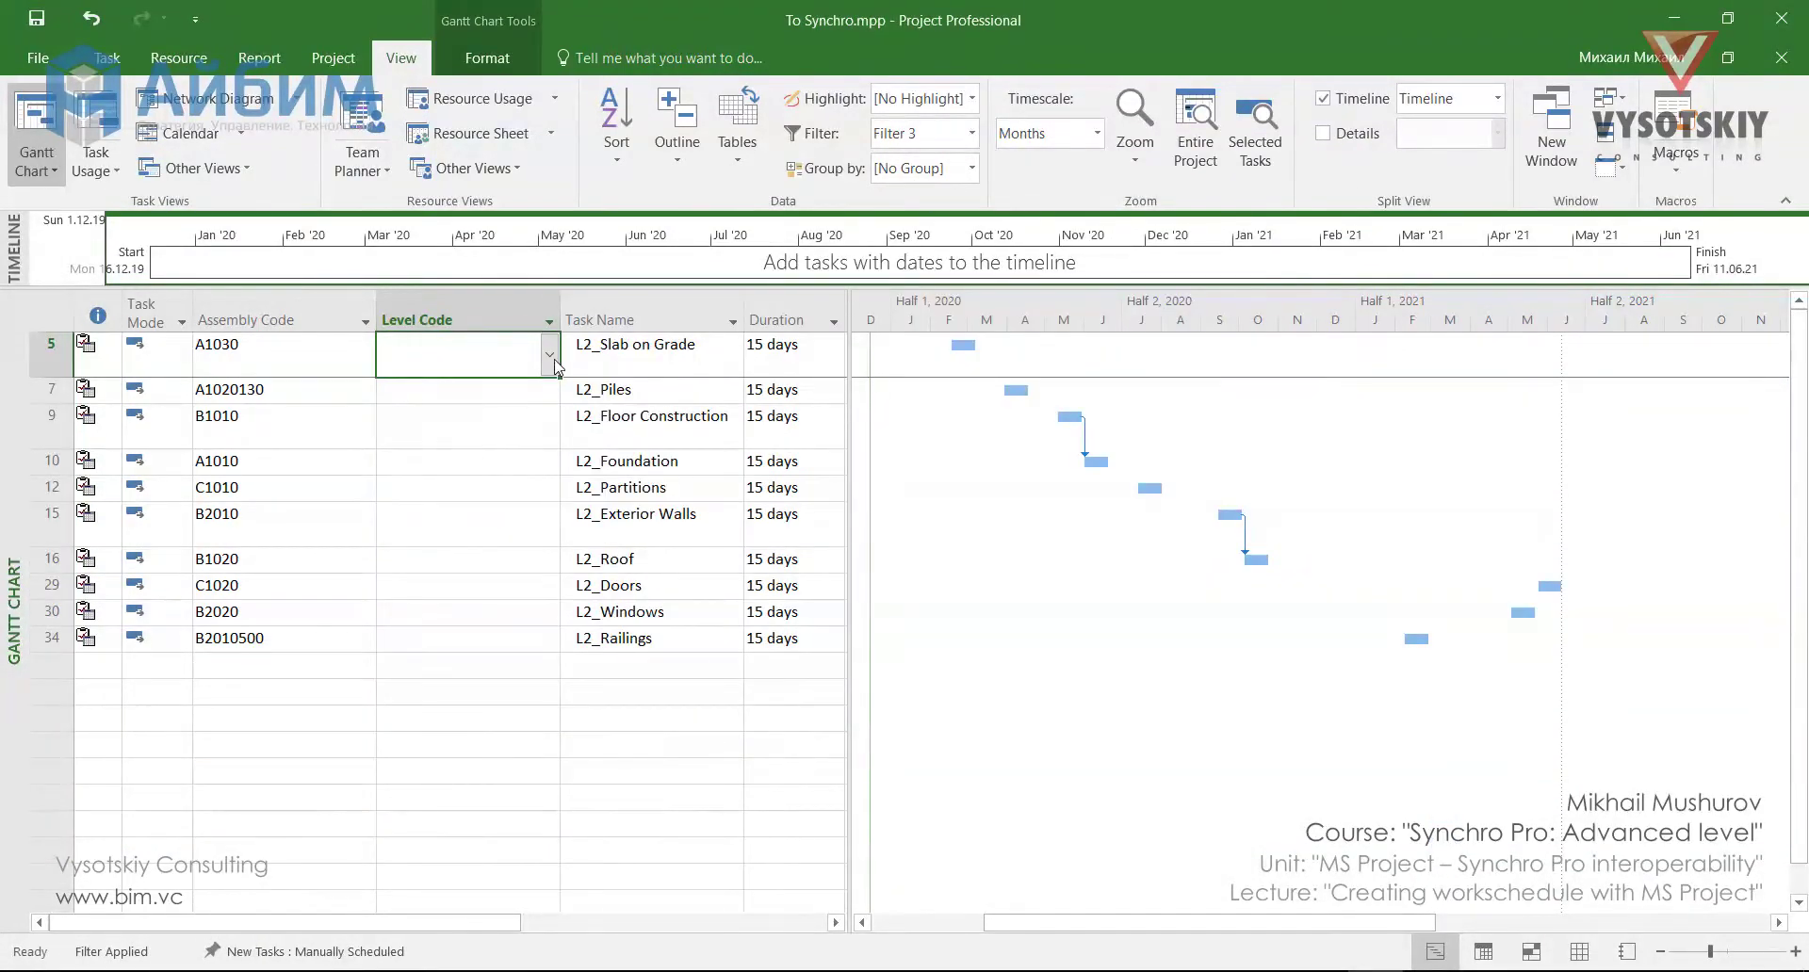
{"action": "left_click", "coordinate": [549, 355]}
{"action": "left_click", "coordinate": [509, 415]}
{"action": "left_click_drag", "start_coordinate": [558, 378], "coordinate": [558, 650]}
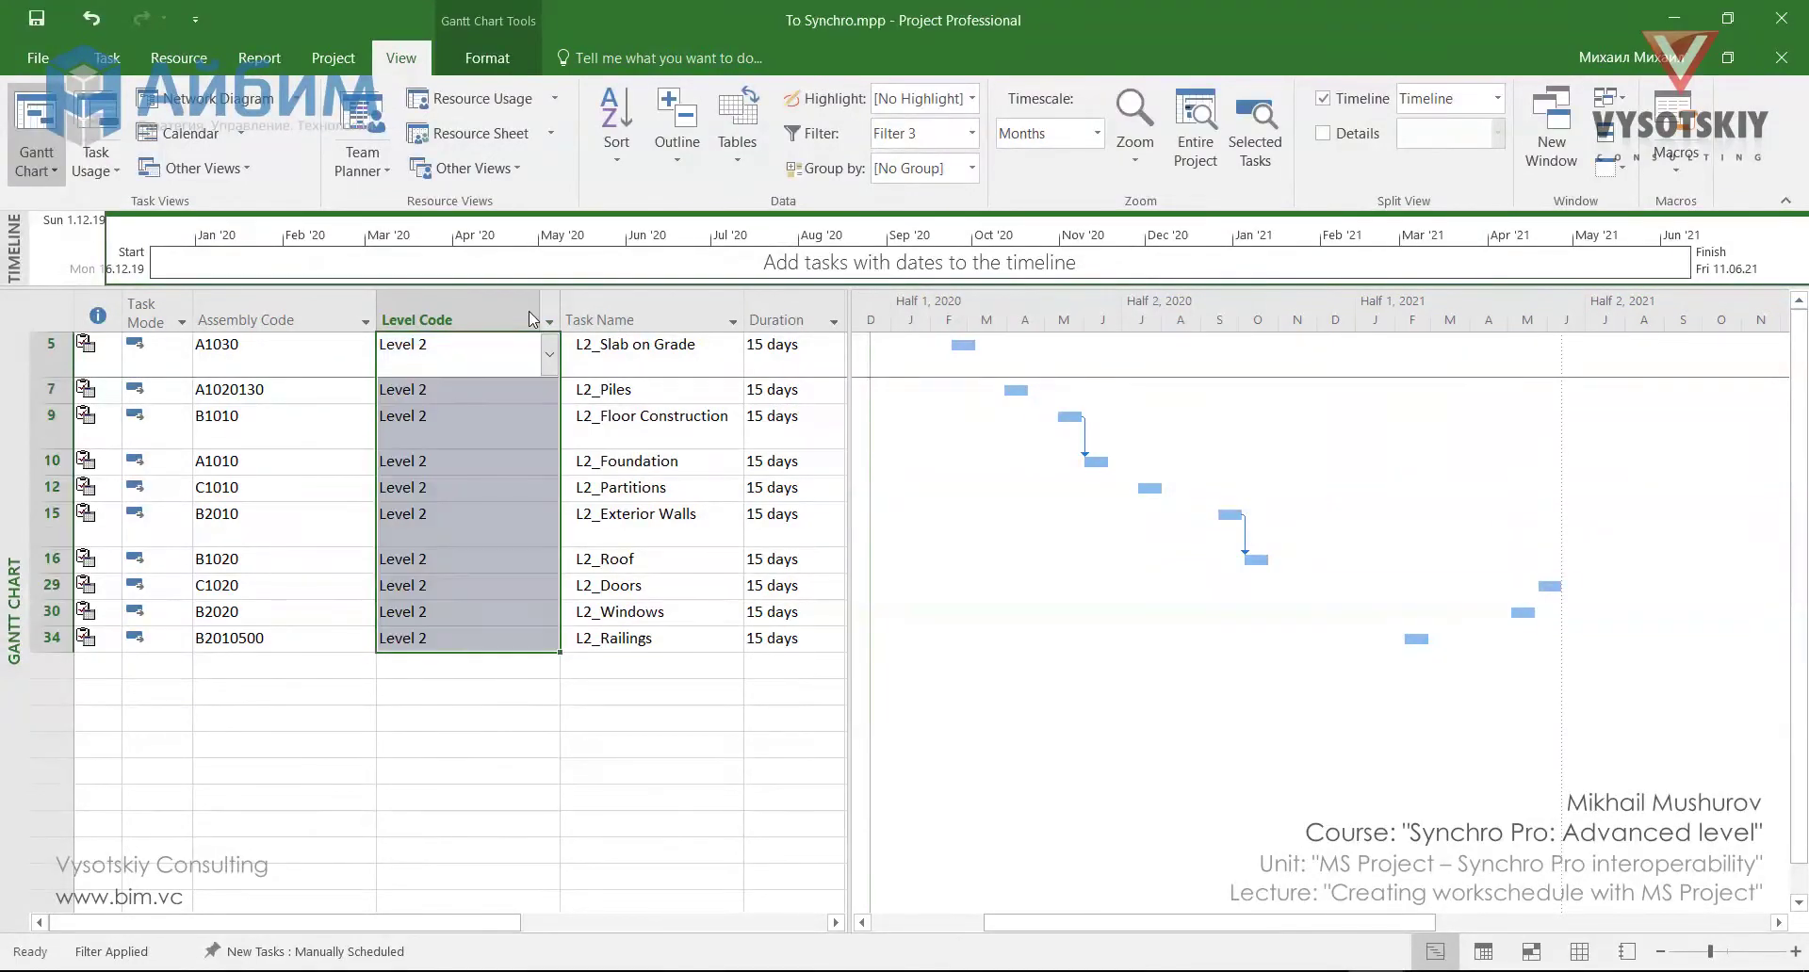
- Clear the filter, then set tasks 13 and 14 to Ceiling and task 20 to Roof Line
{"action": "left_click", "coordinate": [971, 133]}
{"action": "left_click", "coordinate": [923, 283]}
{"action": "scroll", "coordinate": [509, 566], "scroll_direction": "down", "scroll_amount": 1}
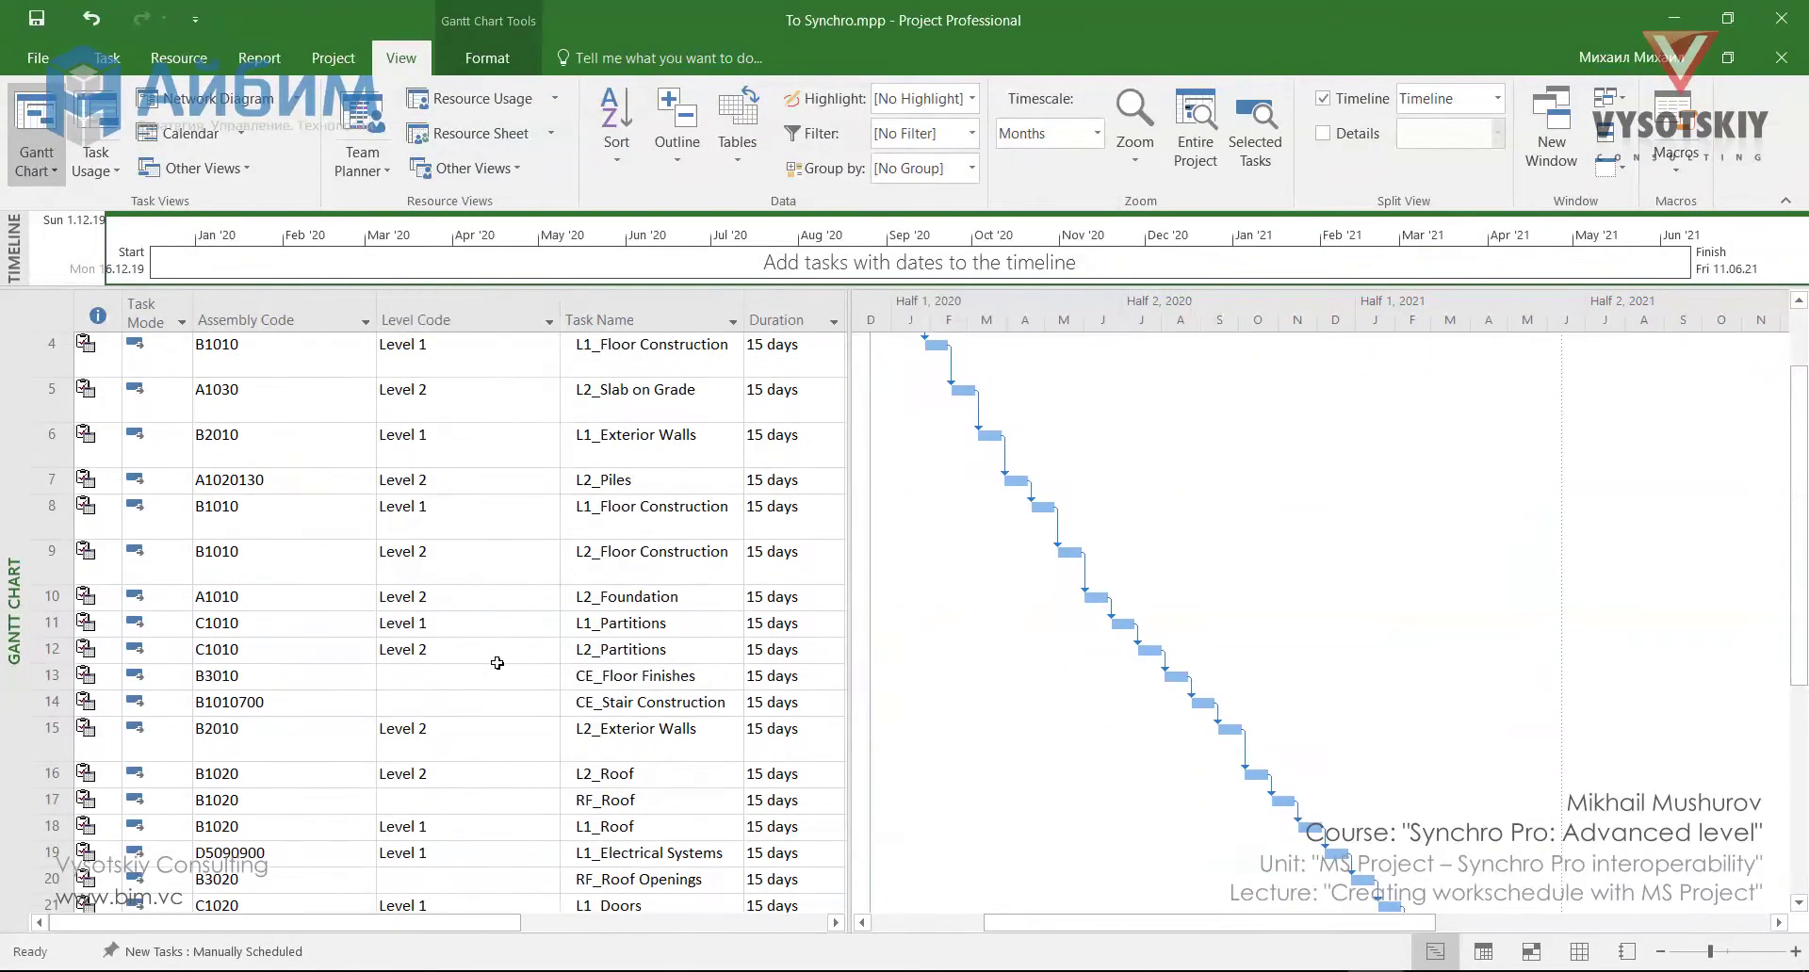
{"action": "left_click", "coordinate": [471, 675]}
{"action": "left_click", "coordinate": [548, 675]}
{"action": "left_click", "coordinate": [453, 812]}
{"action": "left_click", "coordinate": [471, 701]}
{"action": "left_click", "coordinate": [548, 701]}
{"action": "left_click", "coordinate": [513, 843]}
{"action": "left_click", "coordinate": [509, 878]}
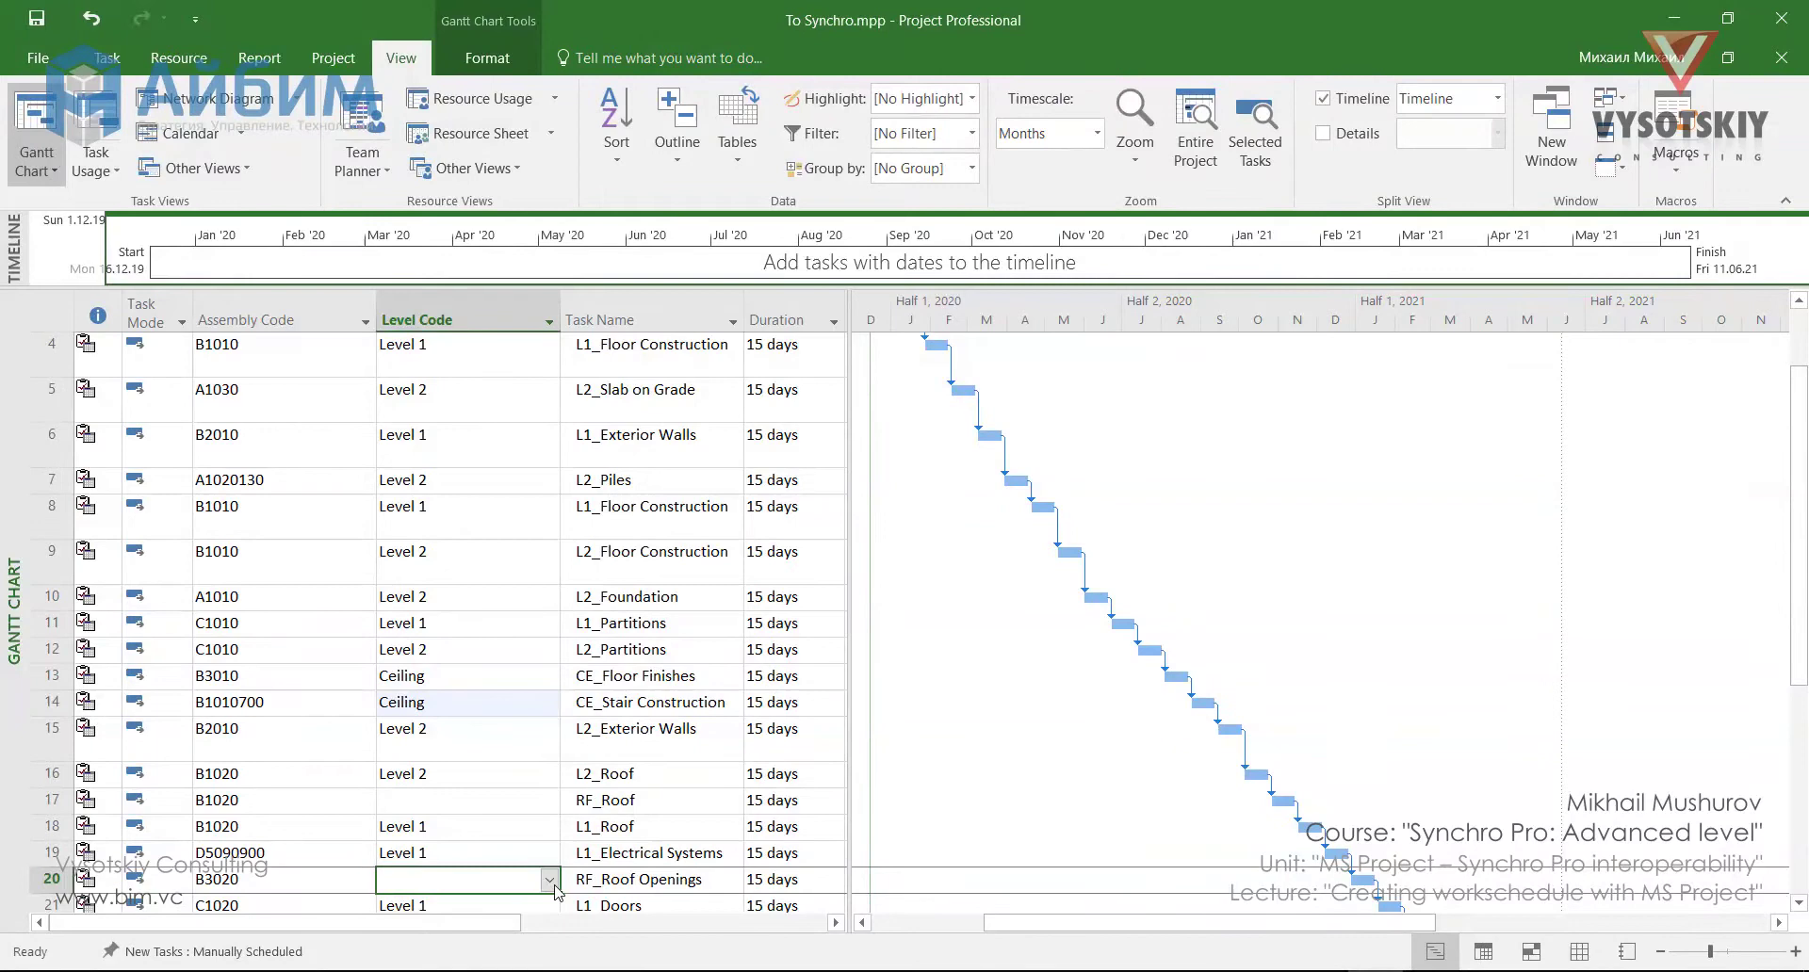
{"action": "left_click", "coordinate": [548, 879]}
{"action": "left_click", "coordinate": [477, 829]}
- Set task 25's Level Code to Foundation, leave task 32 unchanged, and return to Excel
{"action": "scroll", "coordinate": [478, 829], "scroll_direction": "down", "scroll_amount": 2}
{"action": "left_click", "coordinate": [471, 758]}
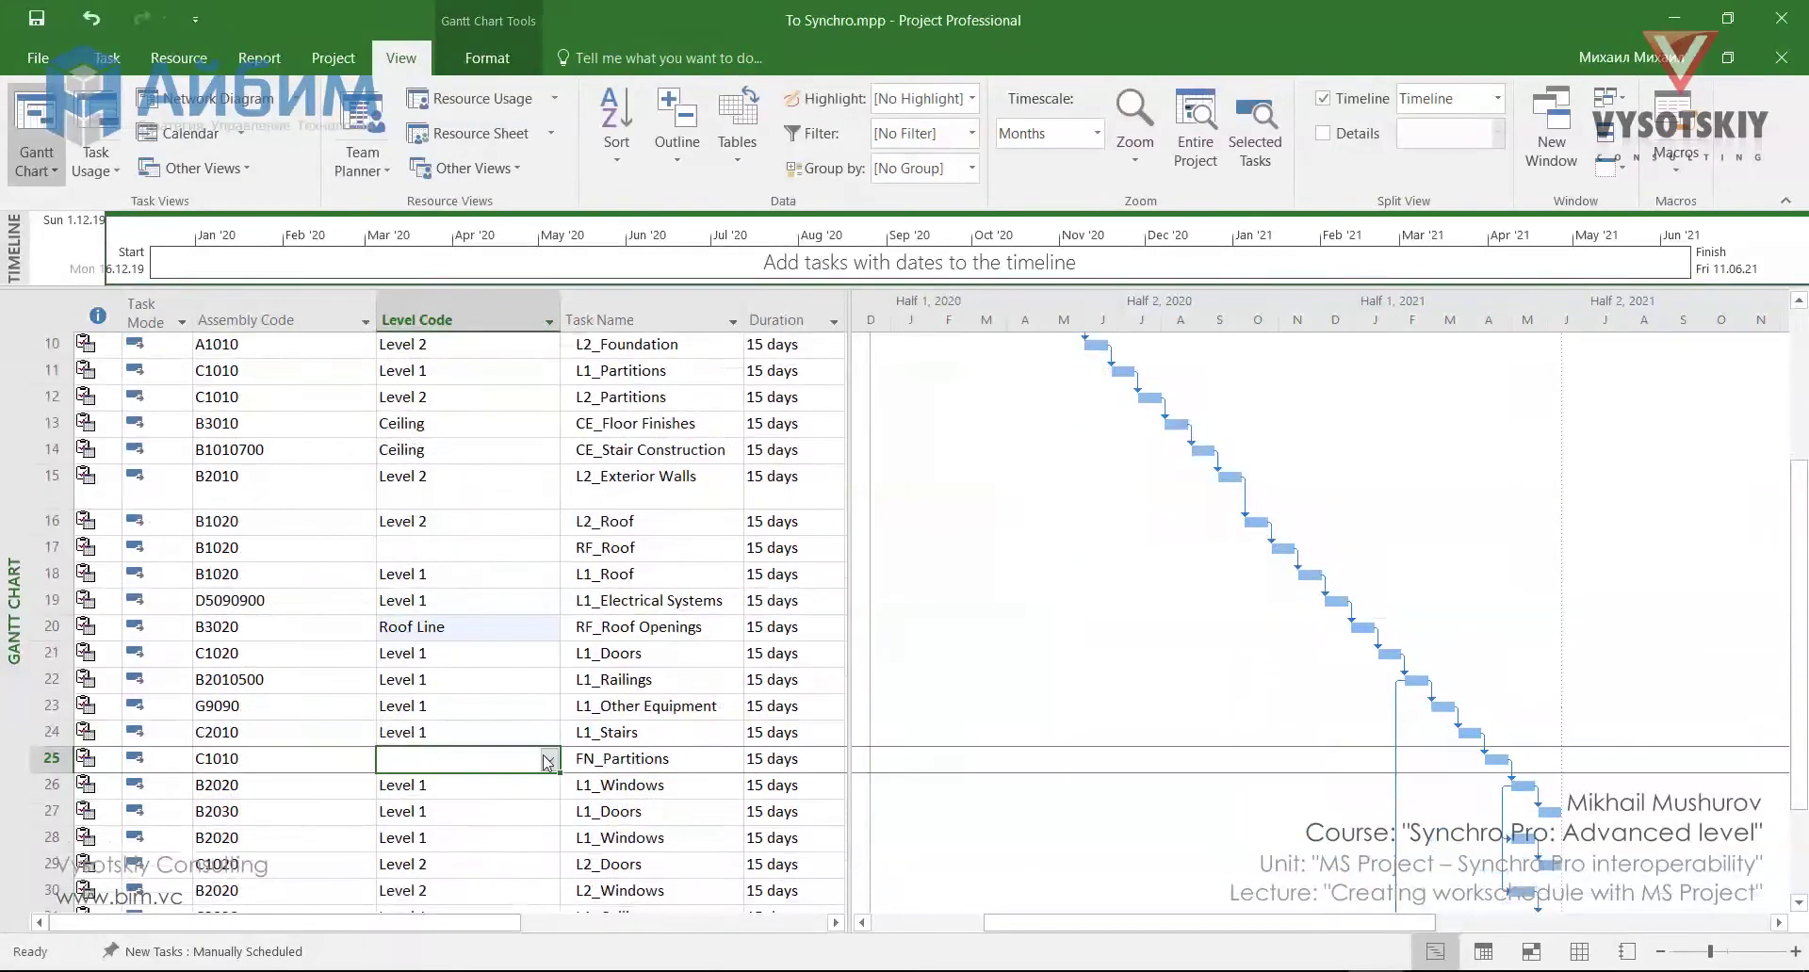
{"action": "left_click", "coordinate": [548, 758]}
{"action": "left_click", "coordinate": [435, 845]}
{"action": "scroll", "coordinate": [541, 695], "scroll_direction": "down", "scroll_amount": 1}
{"action": "left_click", "coordinate": [471, 868]}
{"action": "left_click", "coordinate": [548, 867]}
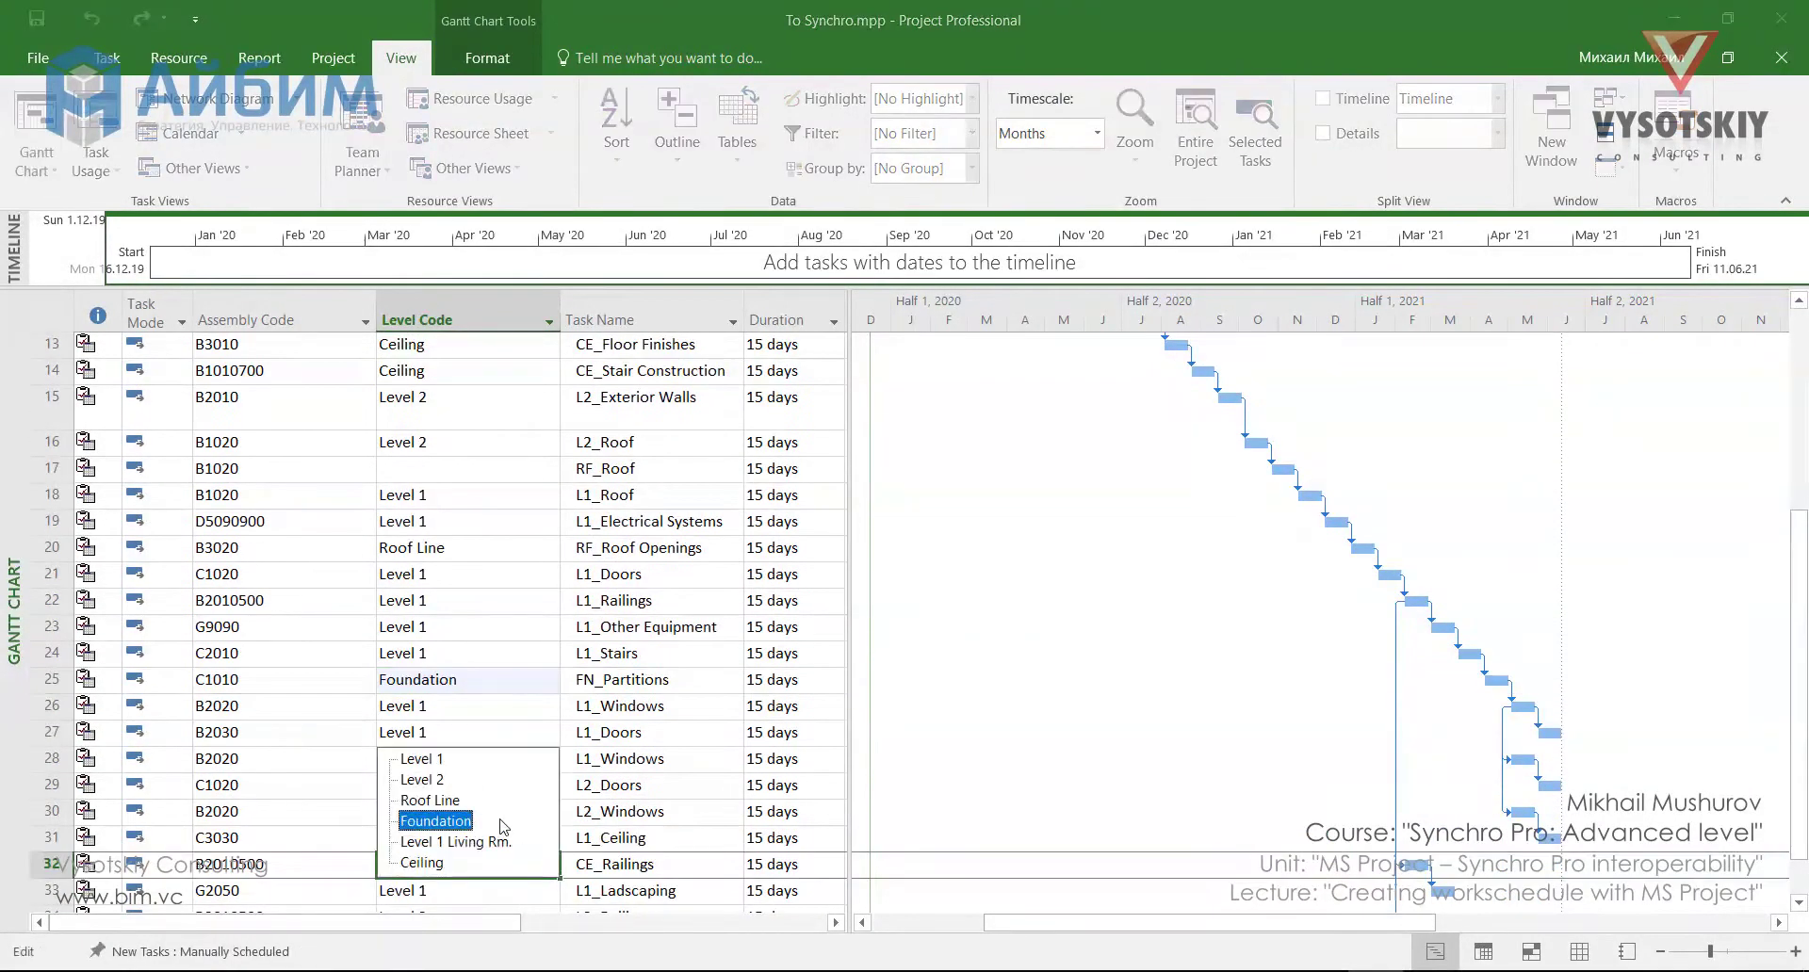
{"action": "scroll", "coordinate": [452, 659], "scroll_direction": "up", "scroll_amount": 5}
{"action": "left_click", "coordinate": [414, 577]}
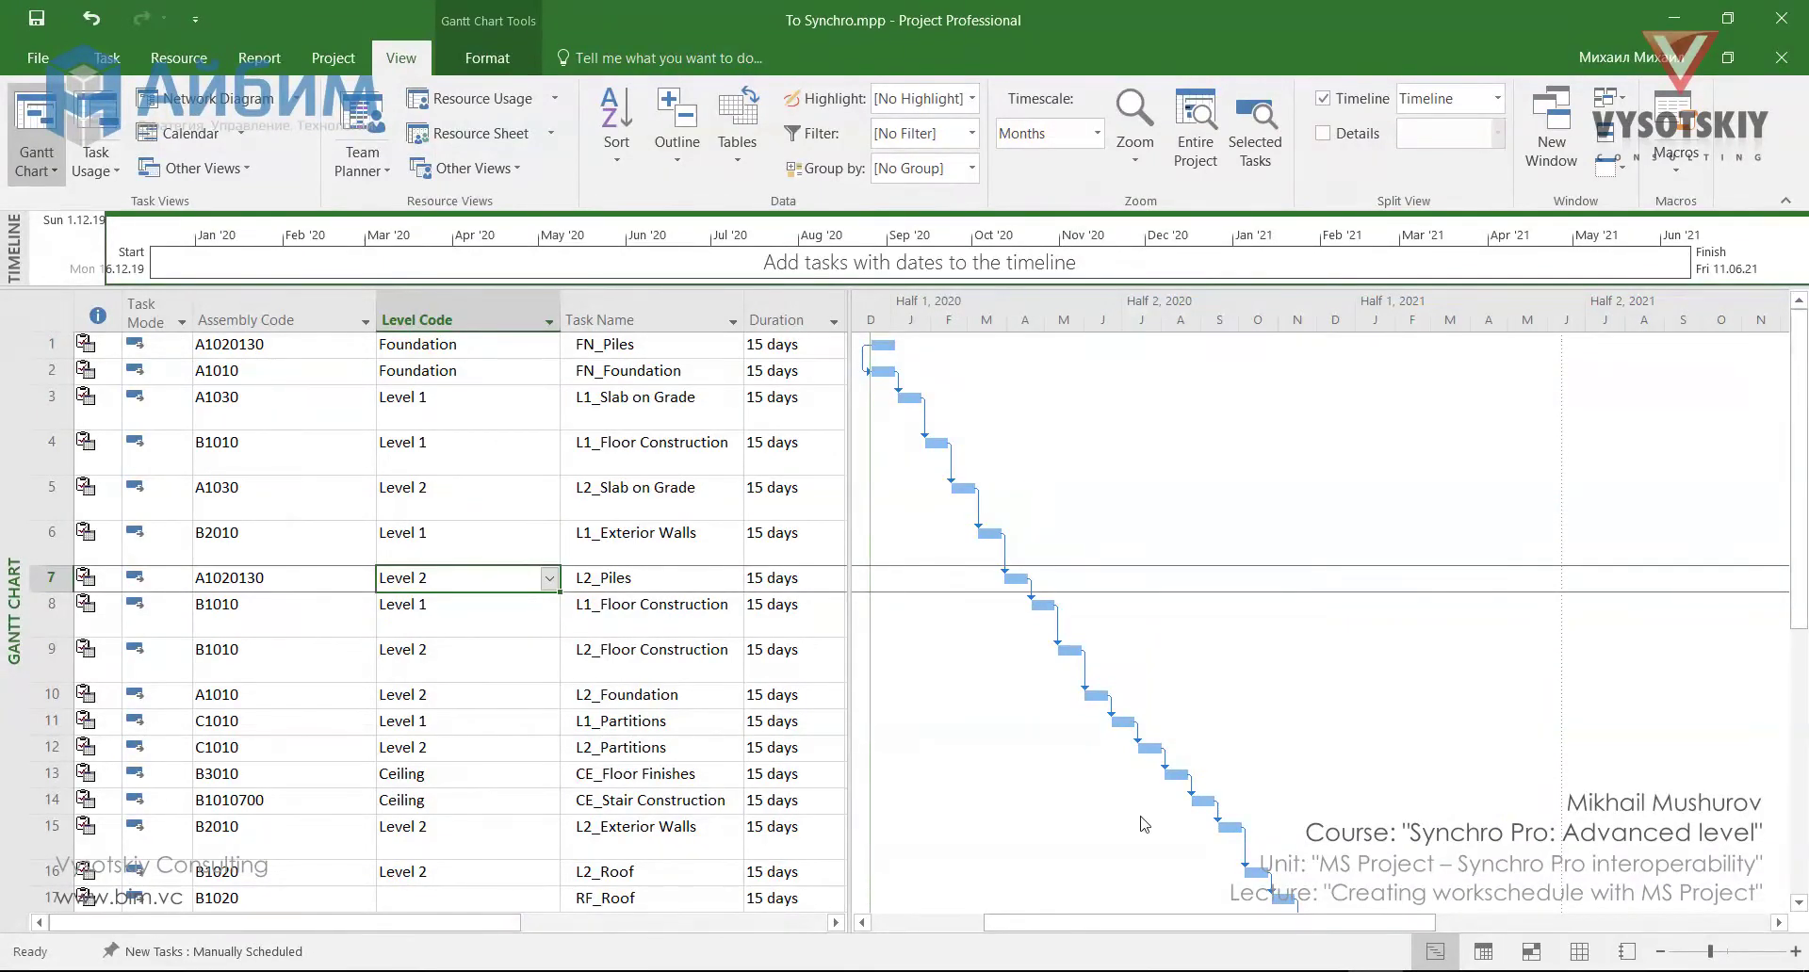
{"action": "key", "text": "alt+Tab"}
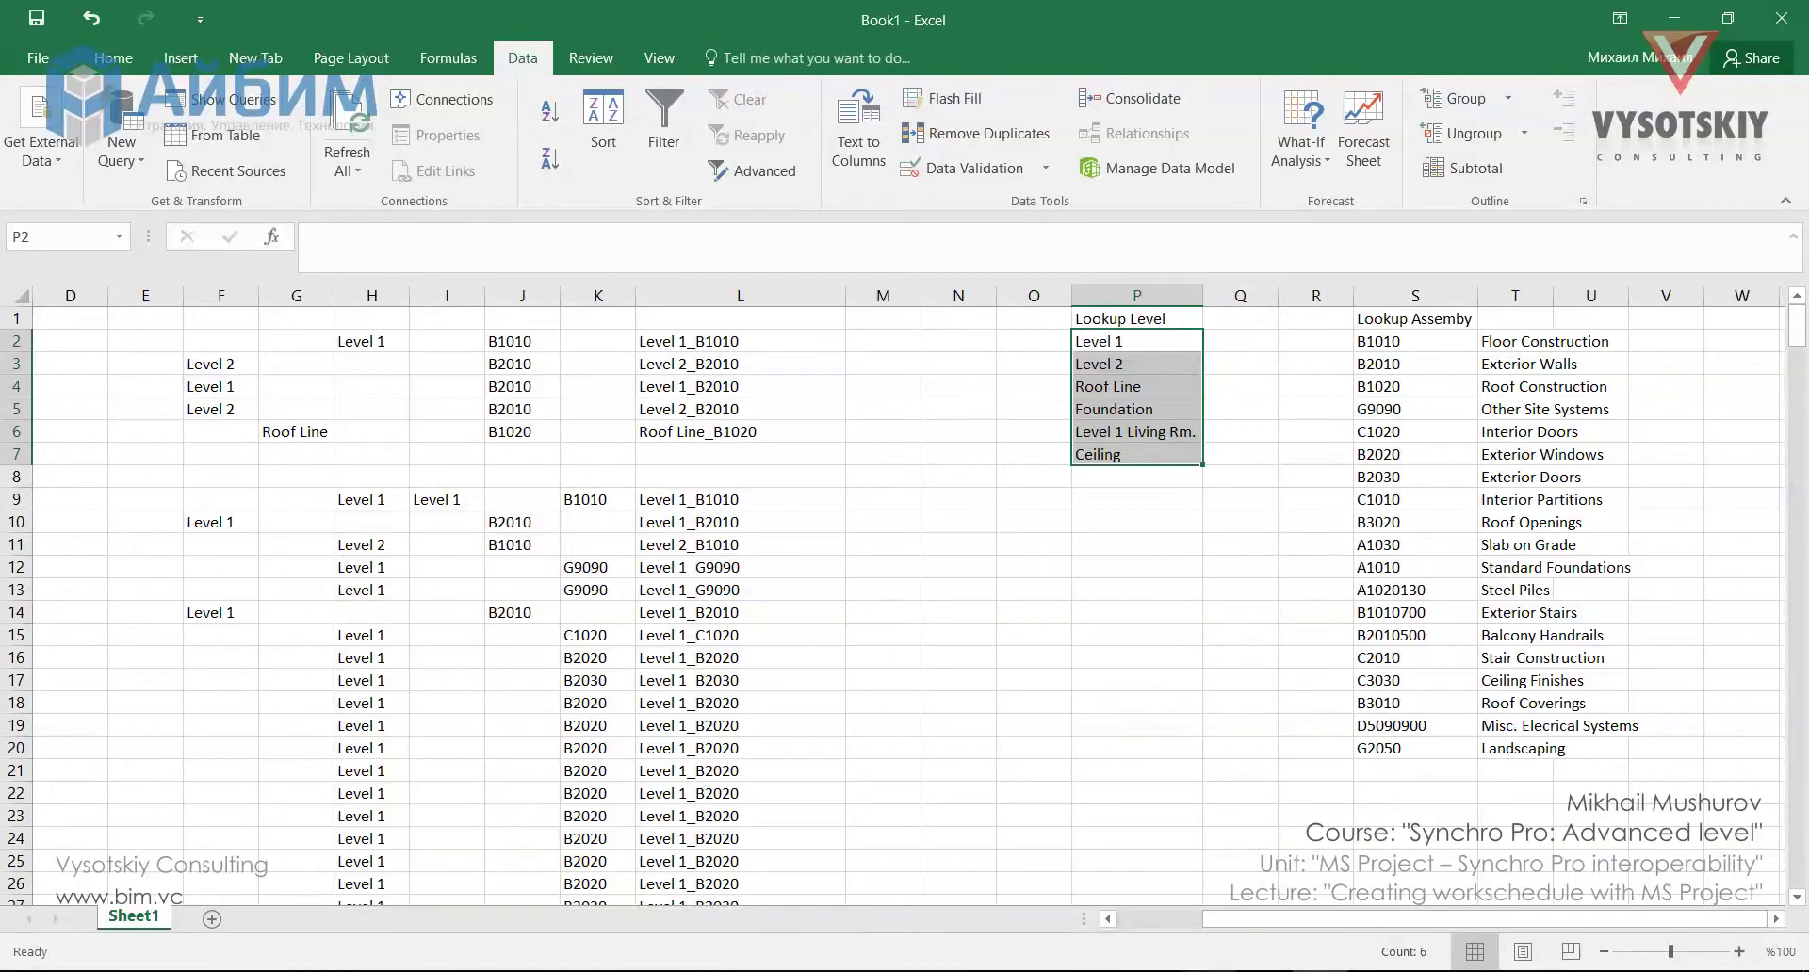
- In SYNCHRO Pro, search the help for 'microsoft project'
{"action": "left_click", "coordinate": [424, 970]}
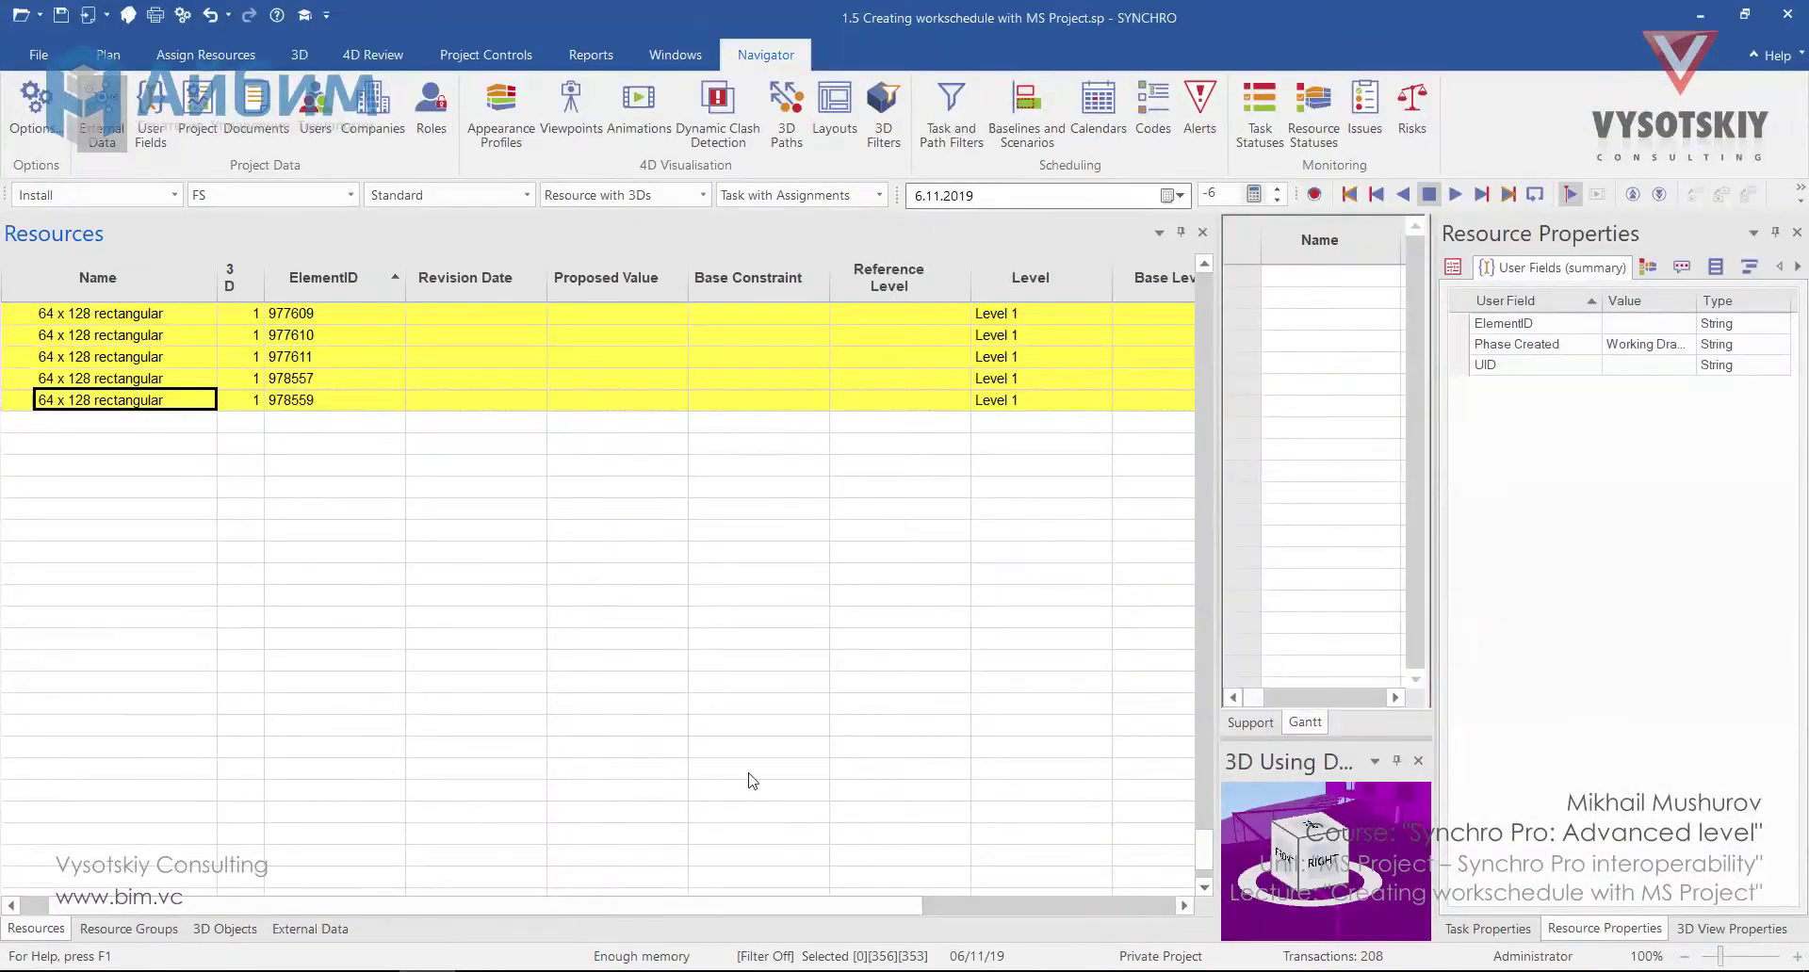
{"action": "left_click_drag", "start_coordinate": [1217, 600], "coordinate": [805, 603]}
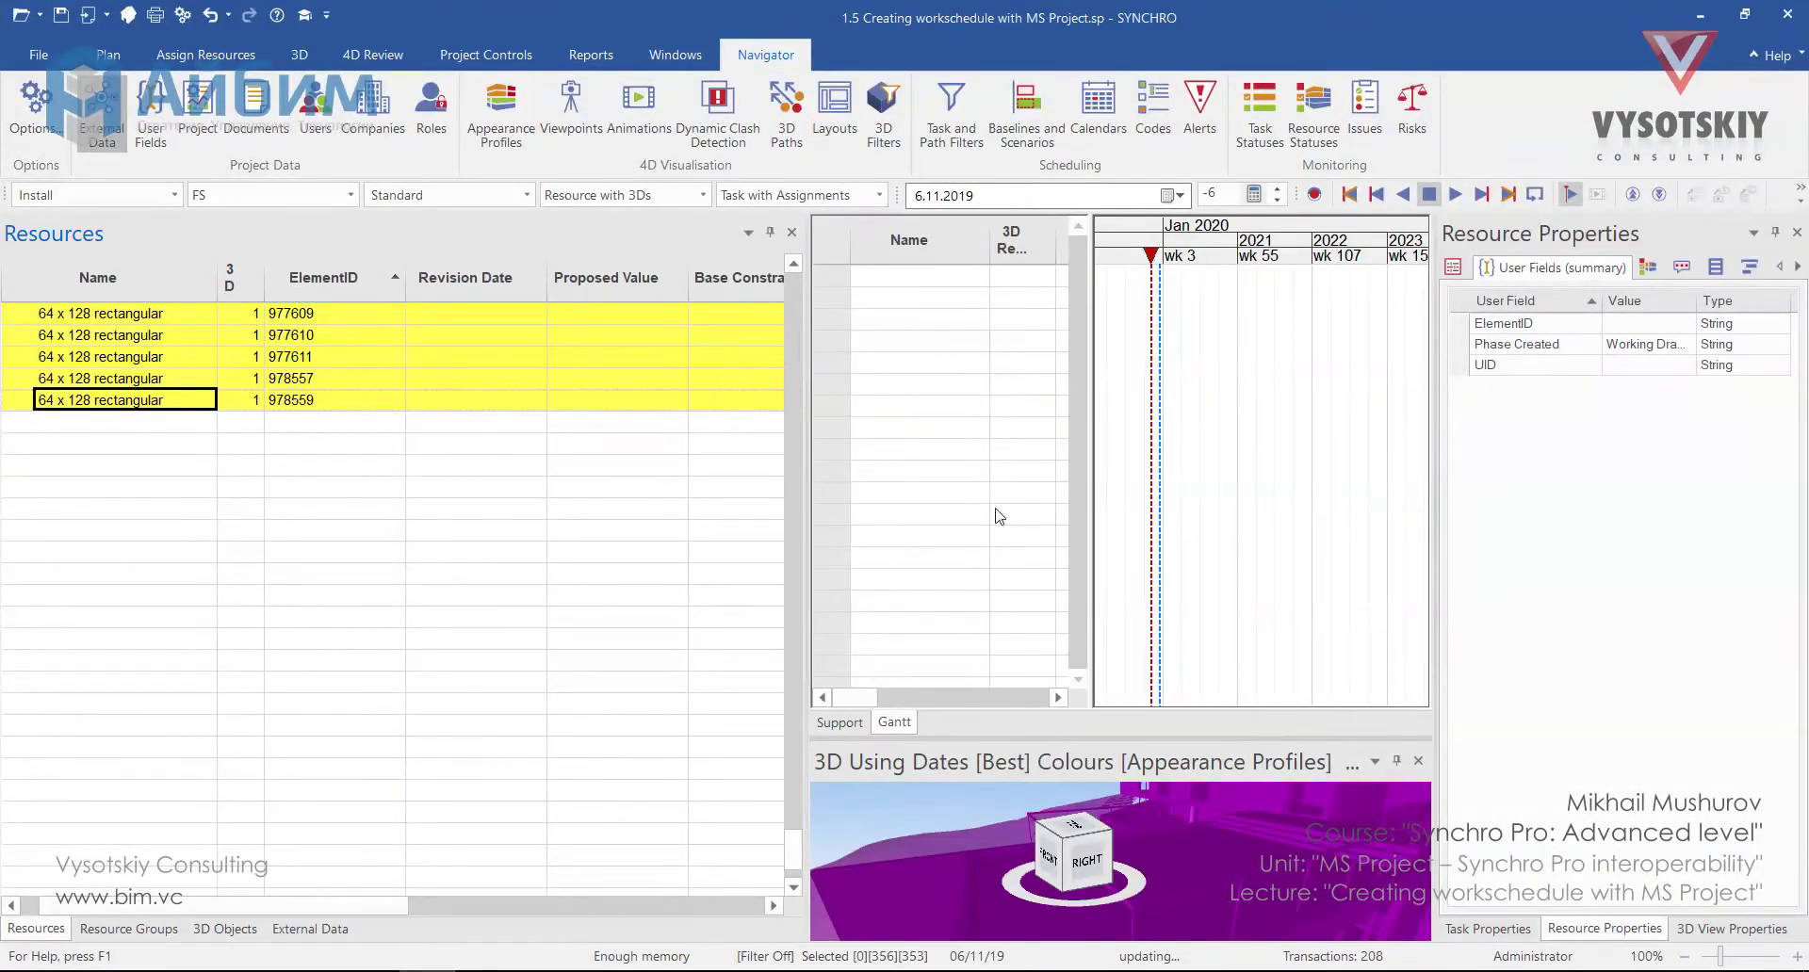
{"action": "left_click", "coordinate": [1779, 59]}
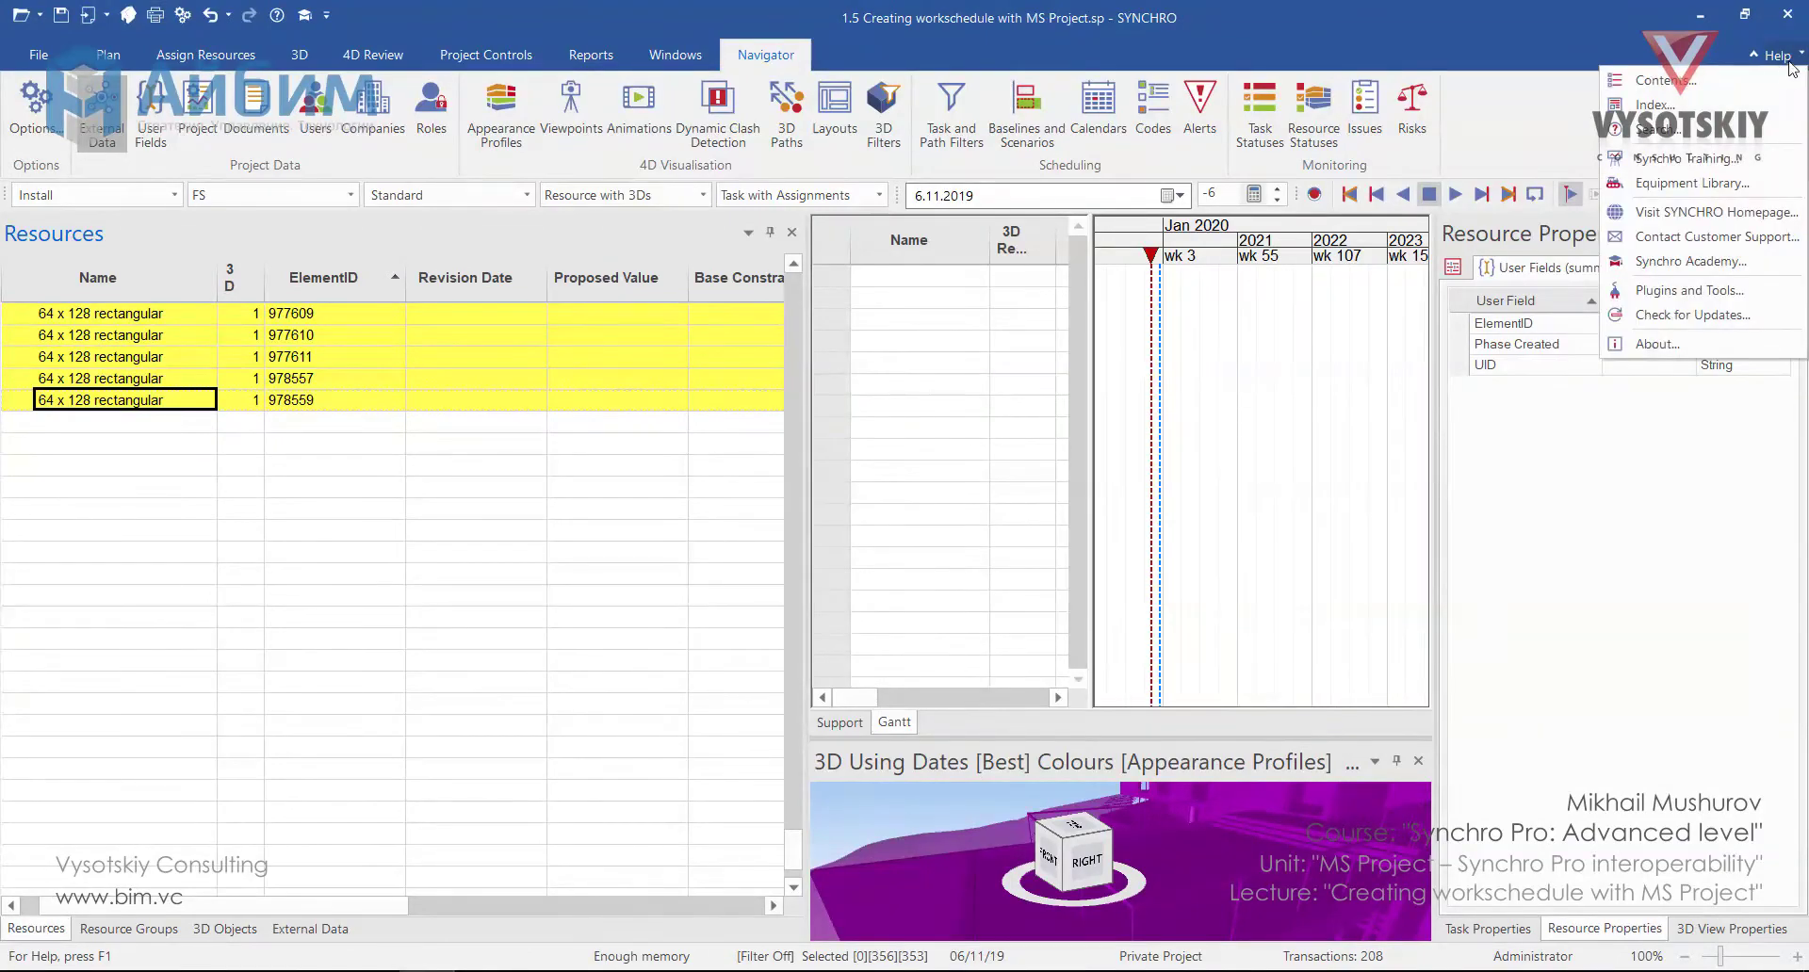
{"action": "left_click", "coordinate": [1684, 132]}
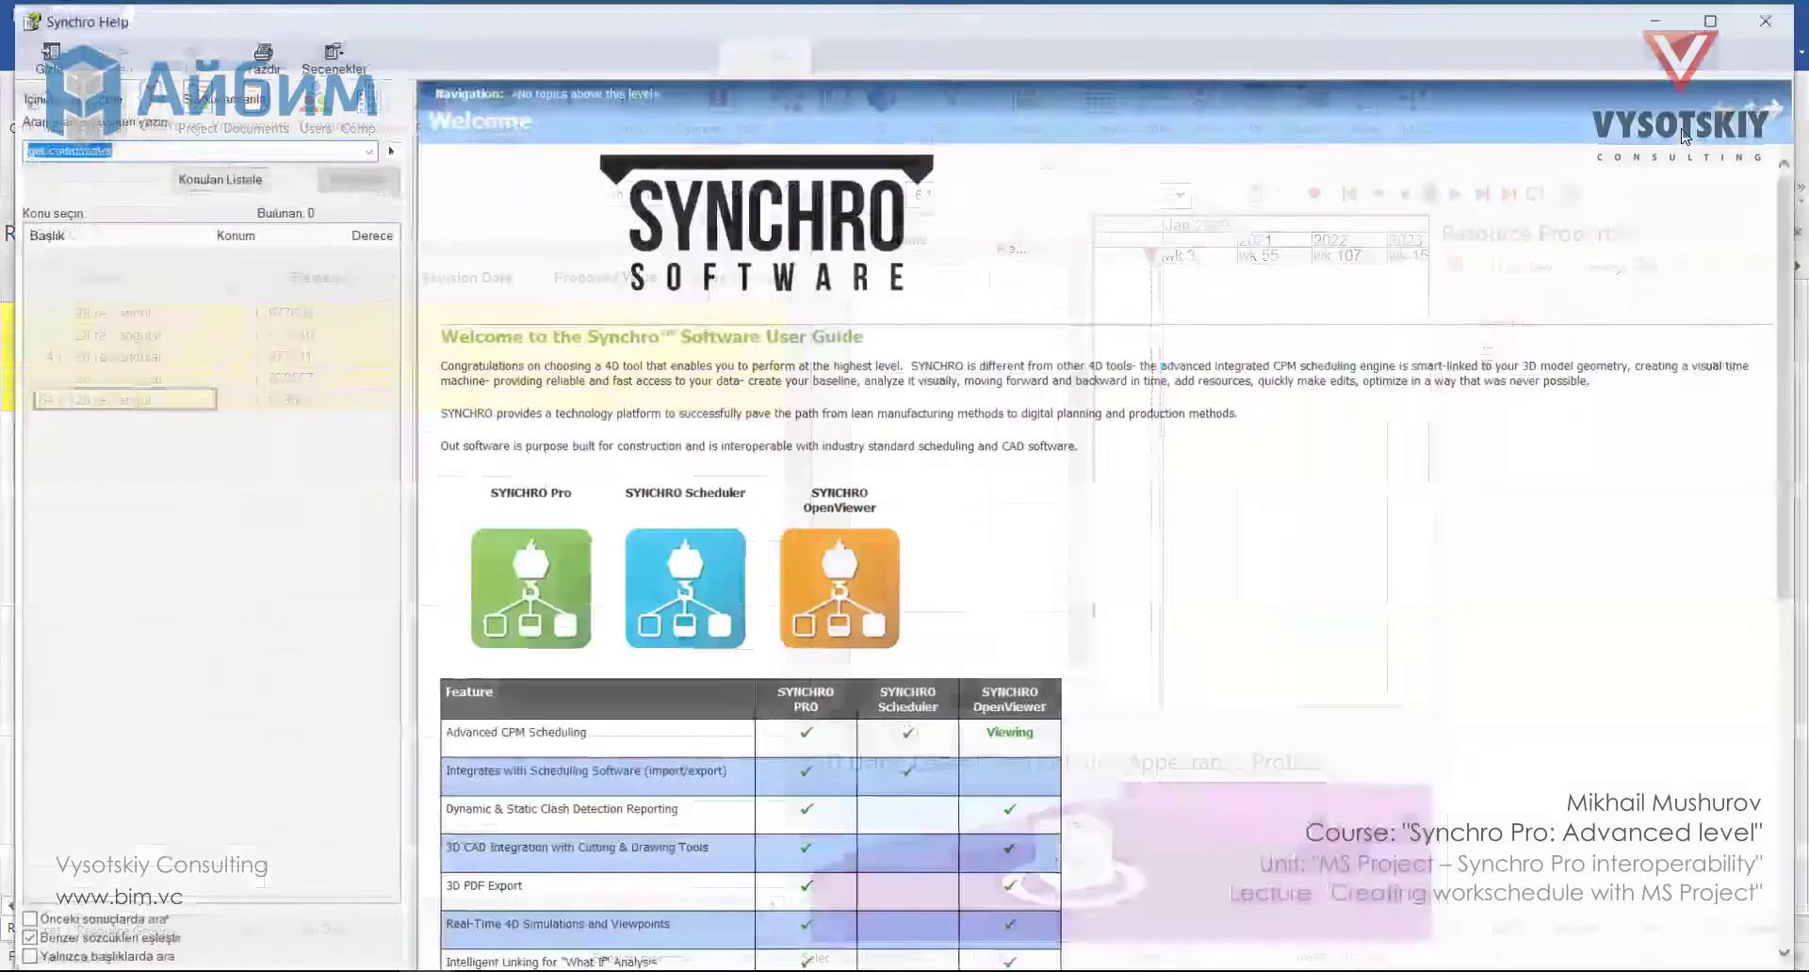
{"action": "key", "text": "BackSpace"}
{"action": "type", "text": "m"}
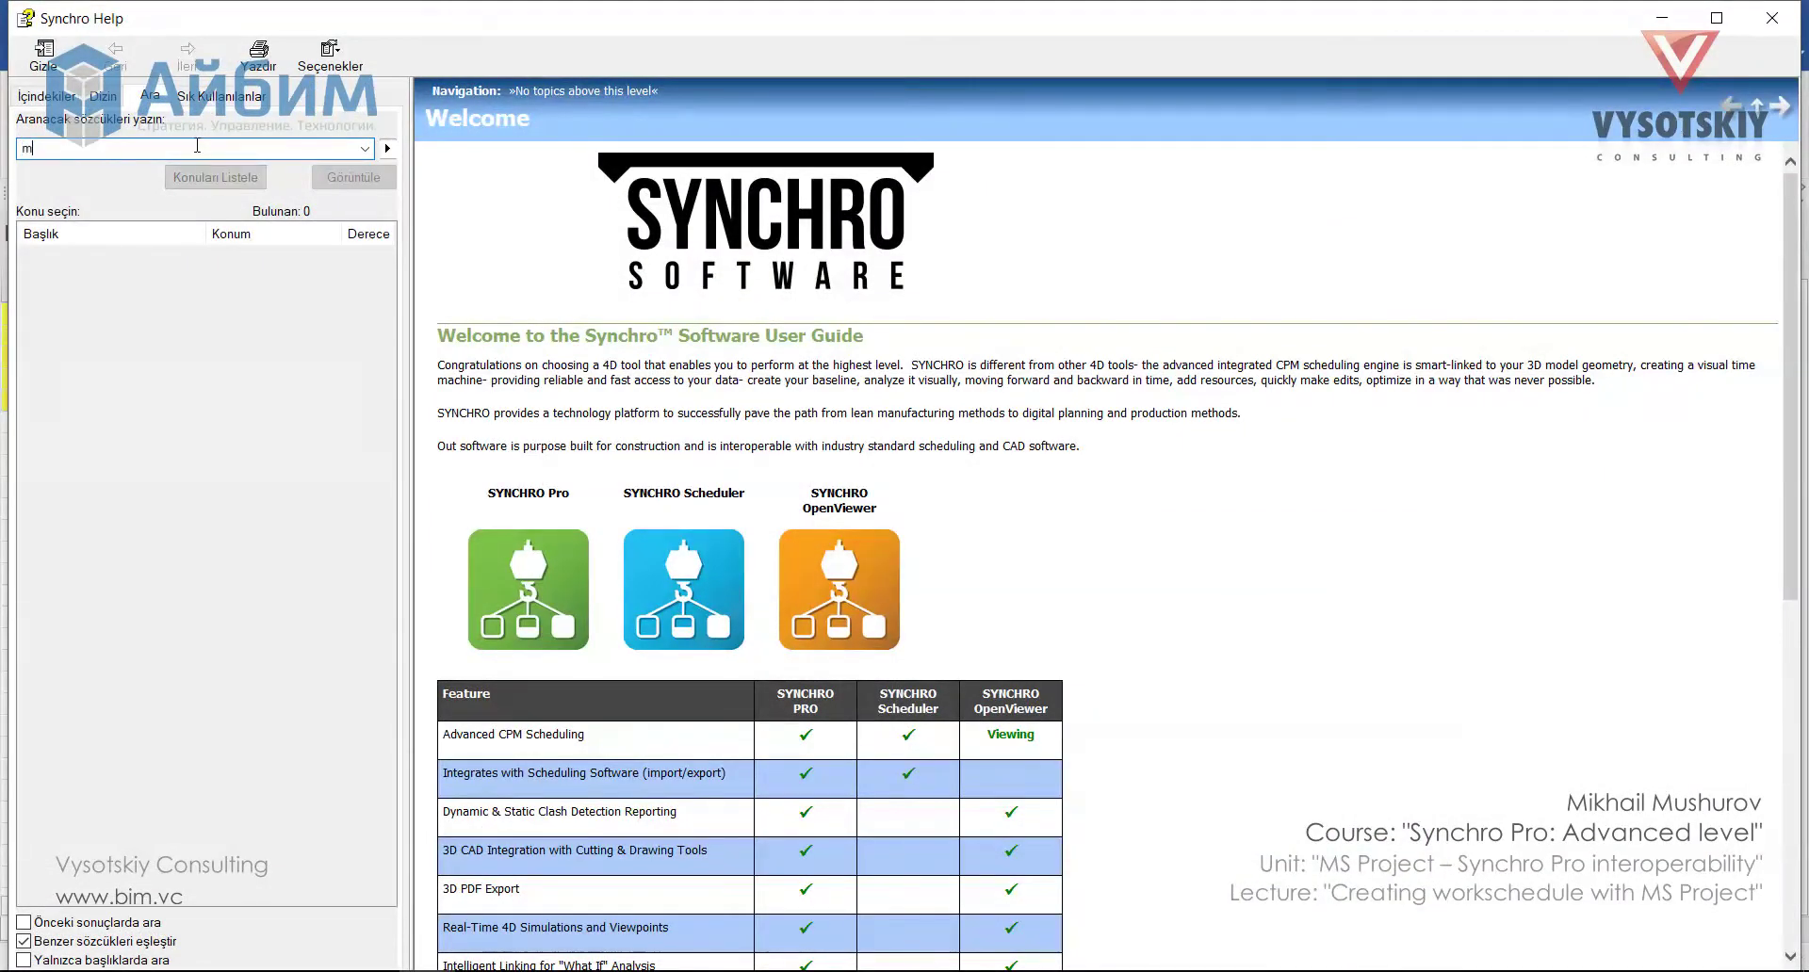
{"action": "type", "text": "icrosoft "}
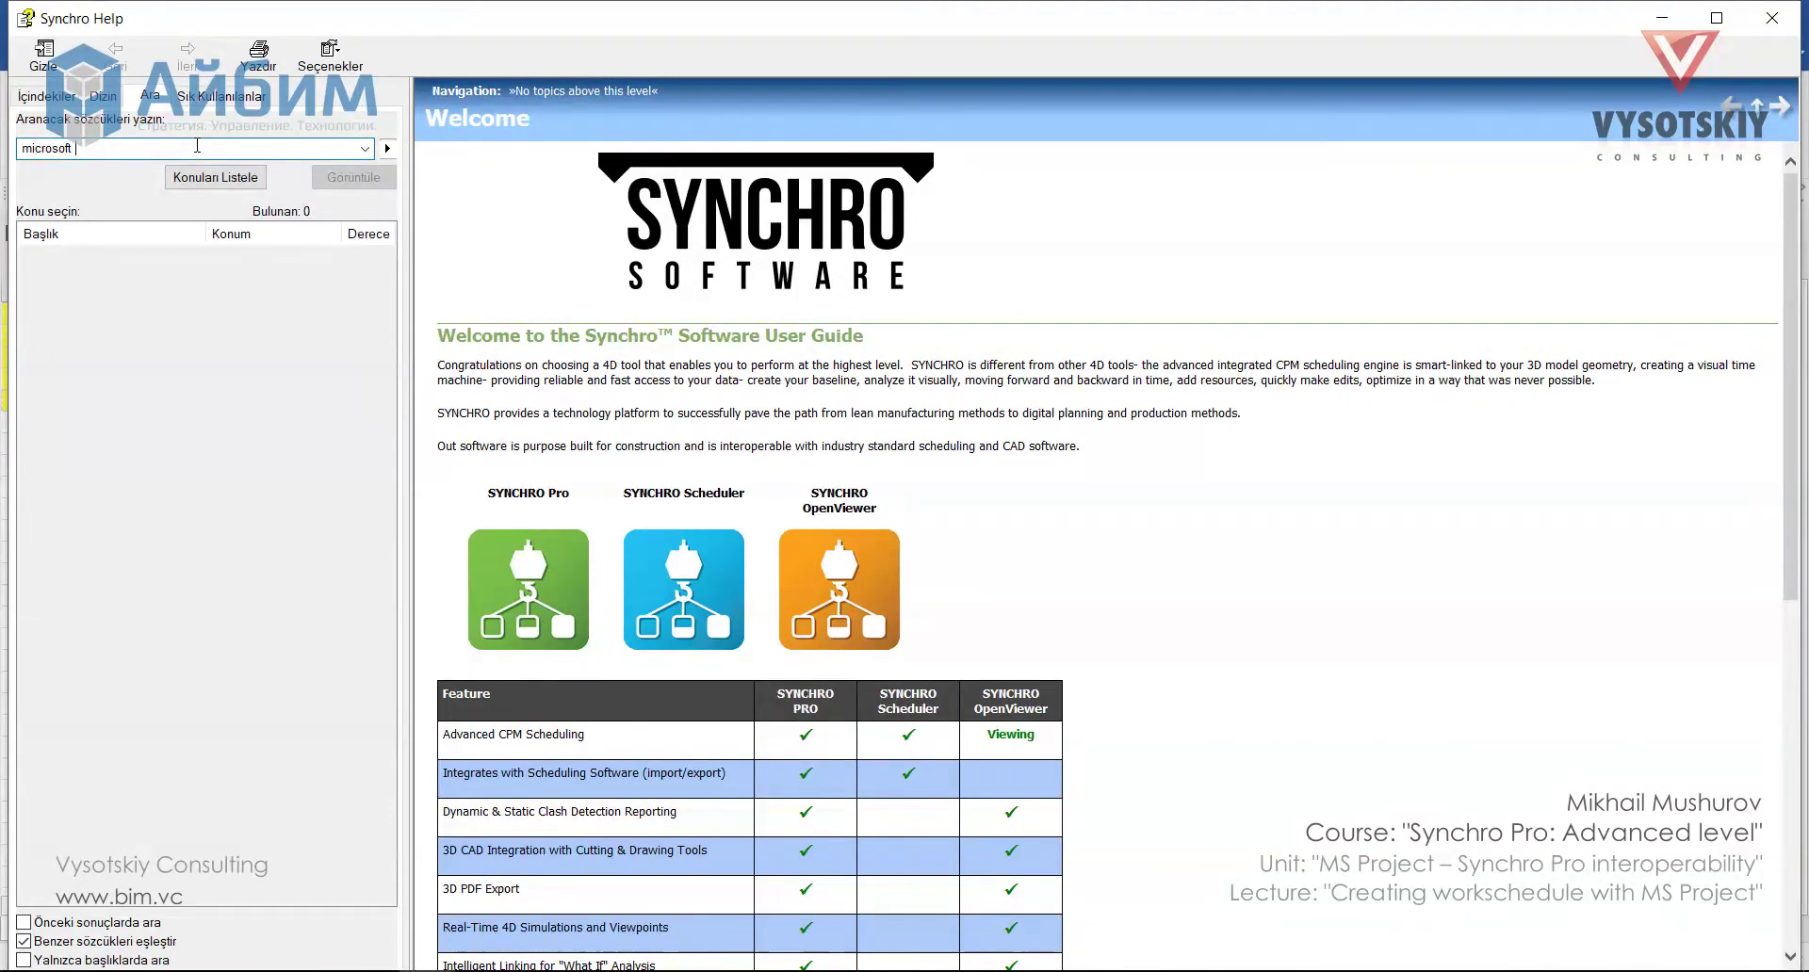
{"action": "type", "text": "project"}
{"action": "key", "text": "Return"}
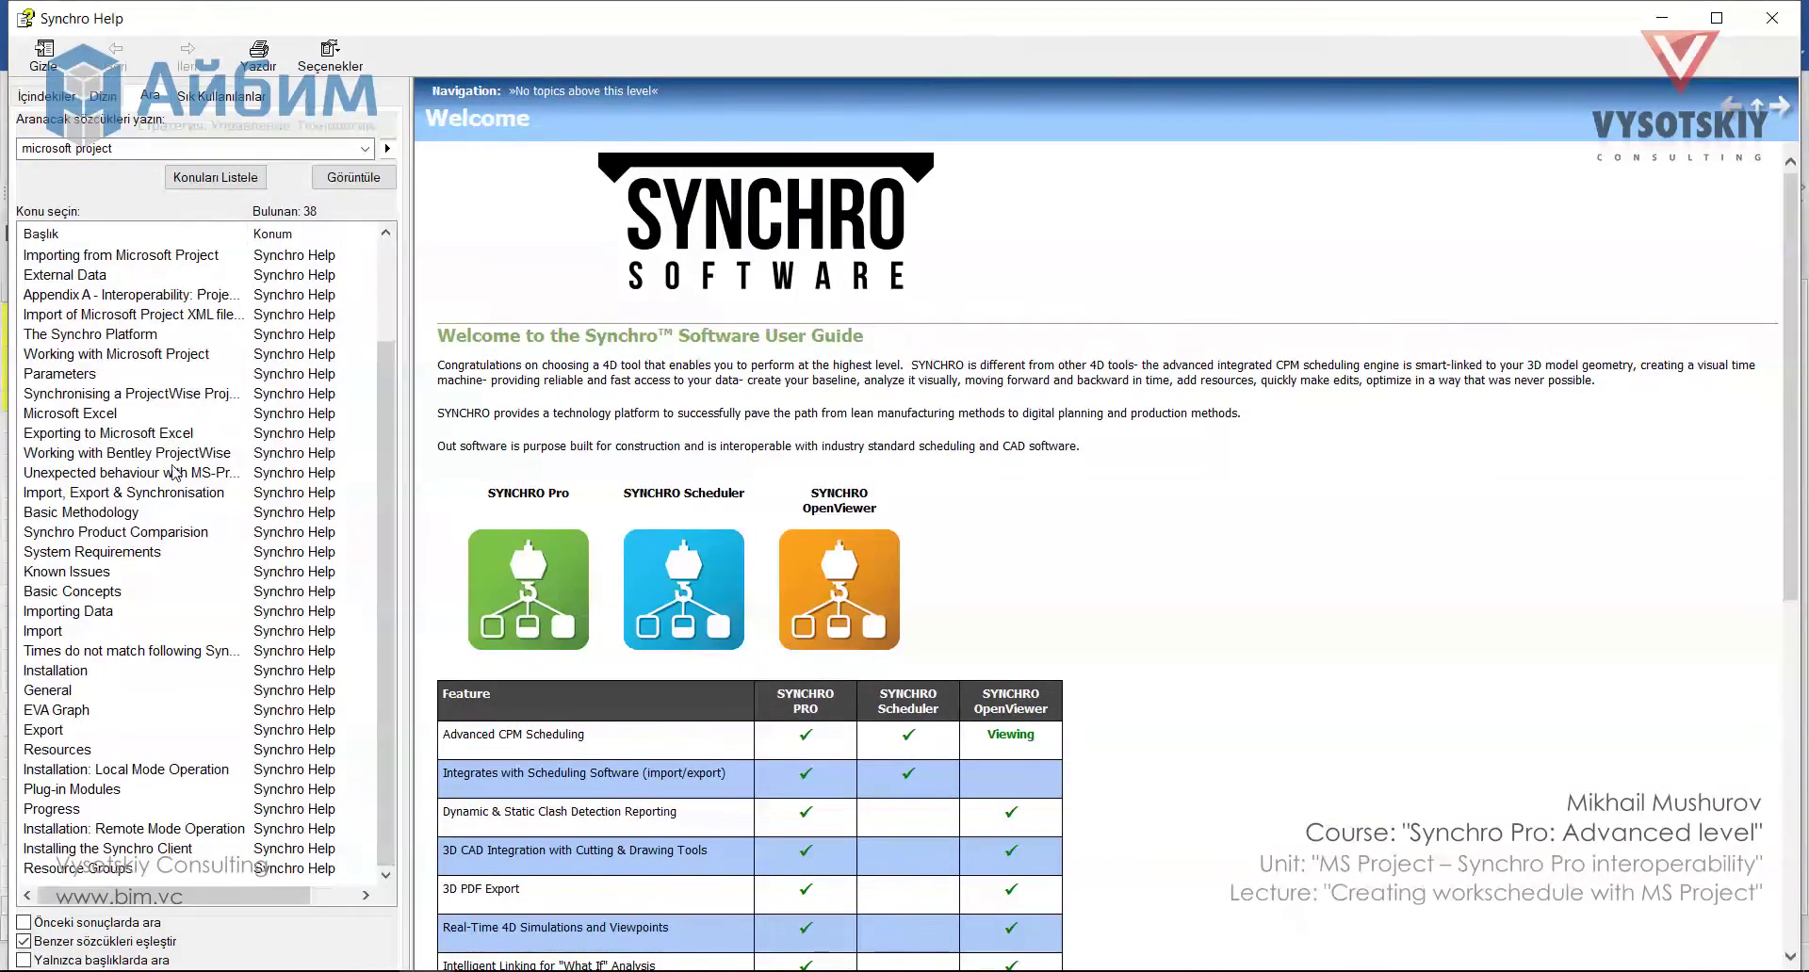
- Open Working with Microsoft Project, then its Importing from Microsoft Project page
{"action": "double_click", "coordinate": [143, 358]}
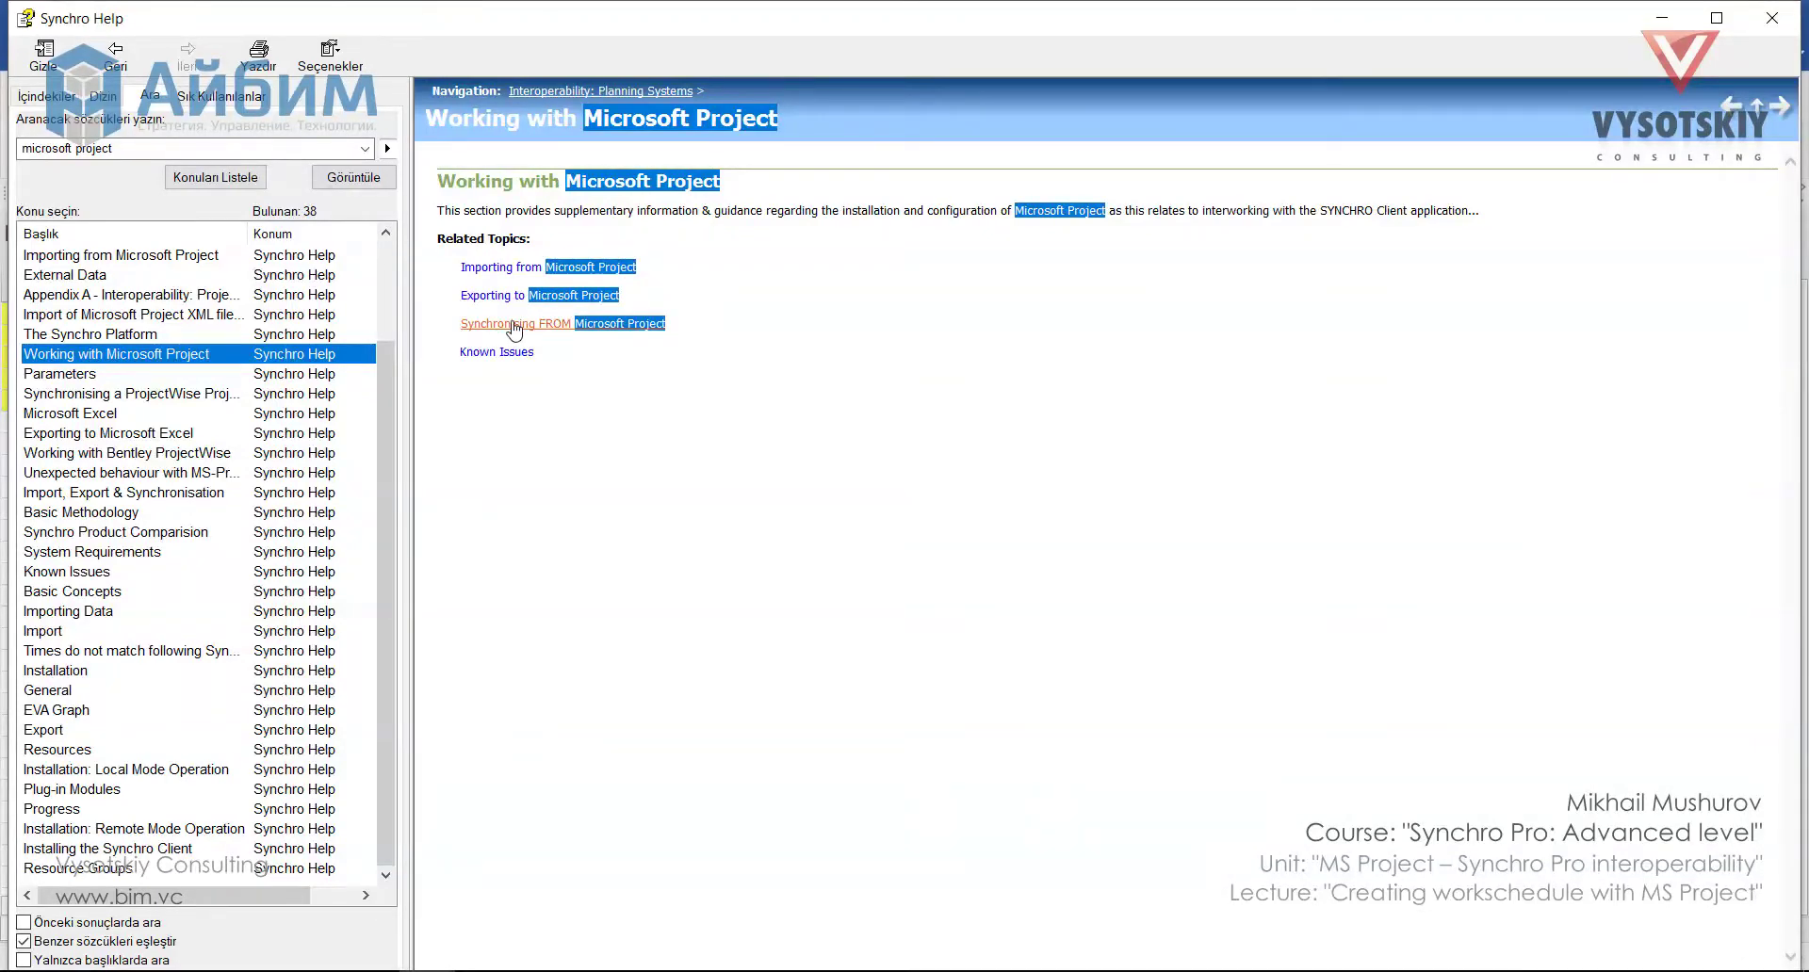
{"action": "left_click", "coordinate": [514, 273]}
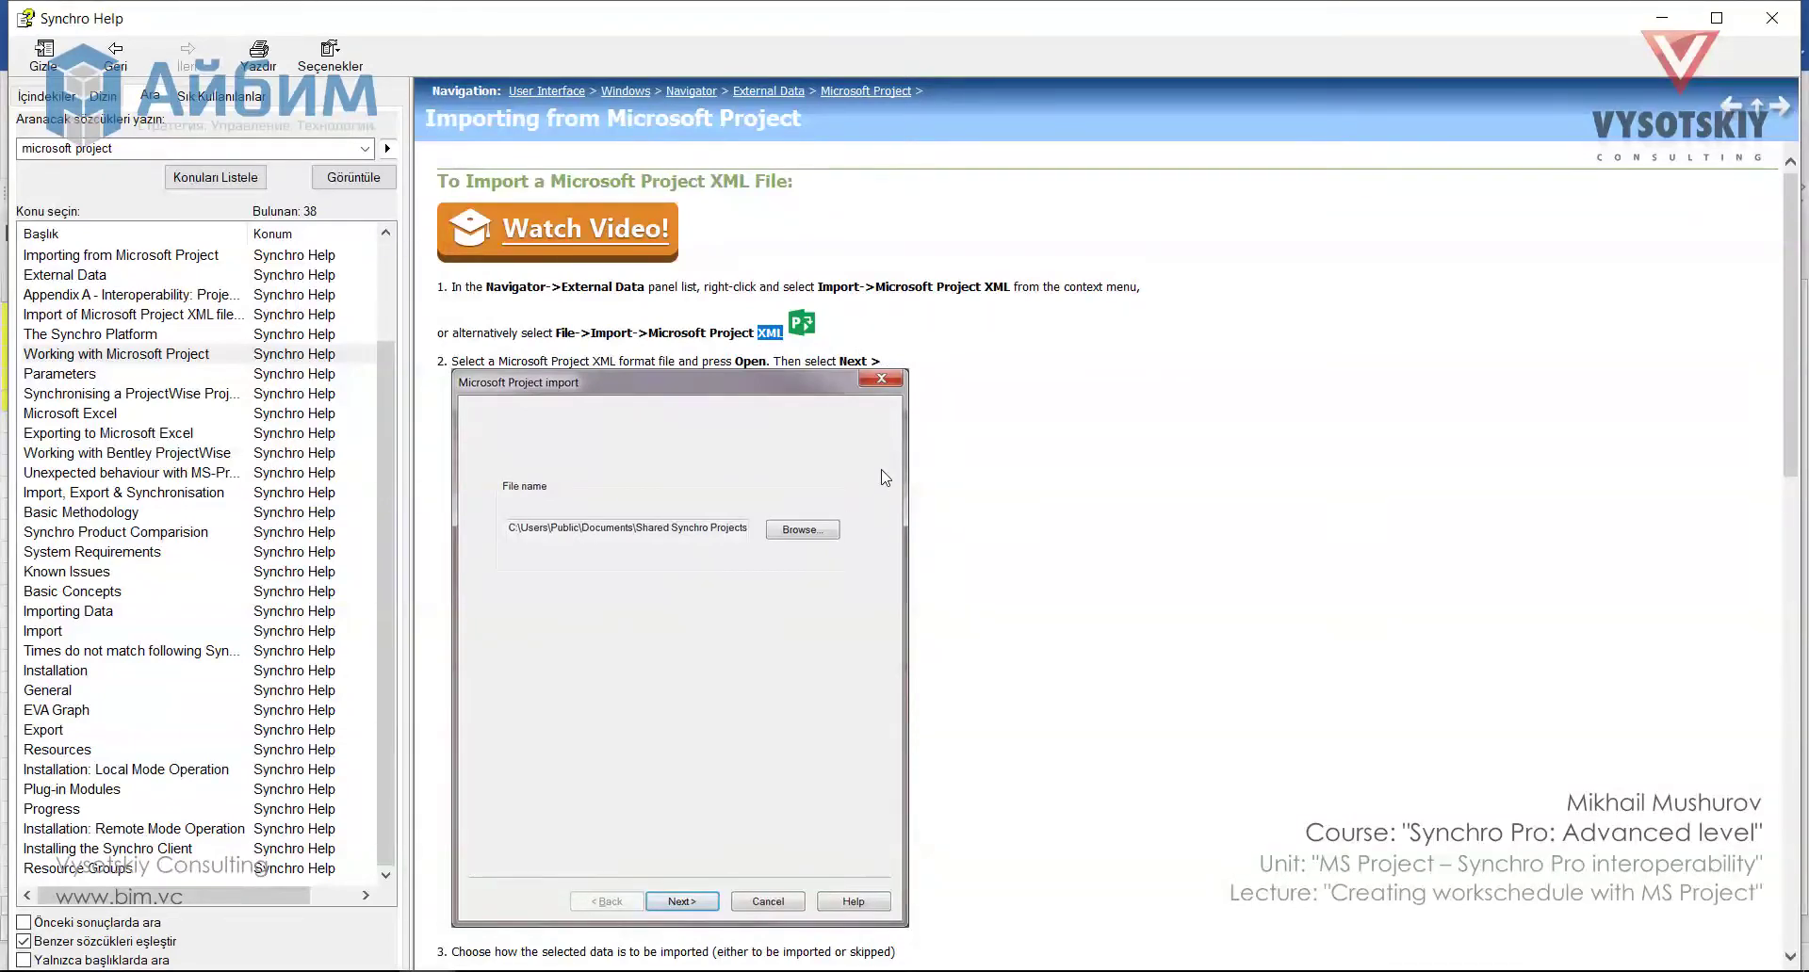
{"action": "scroll", "coordinate": [909, 525], "scroll_direction": "down", "scroll_amount": 10}
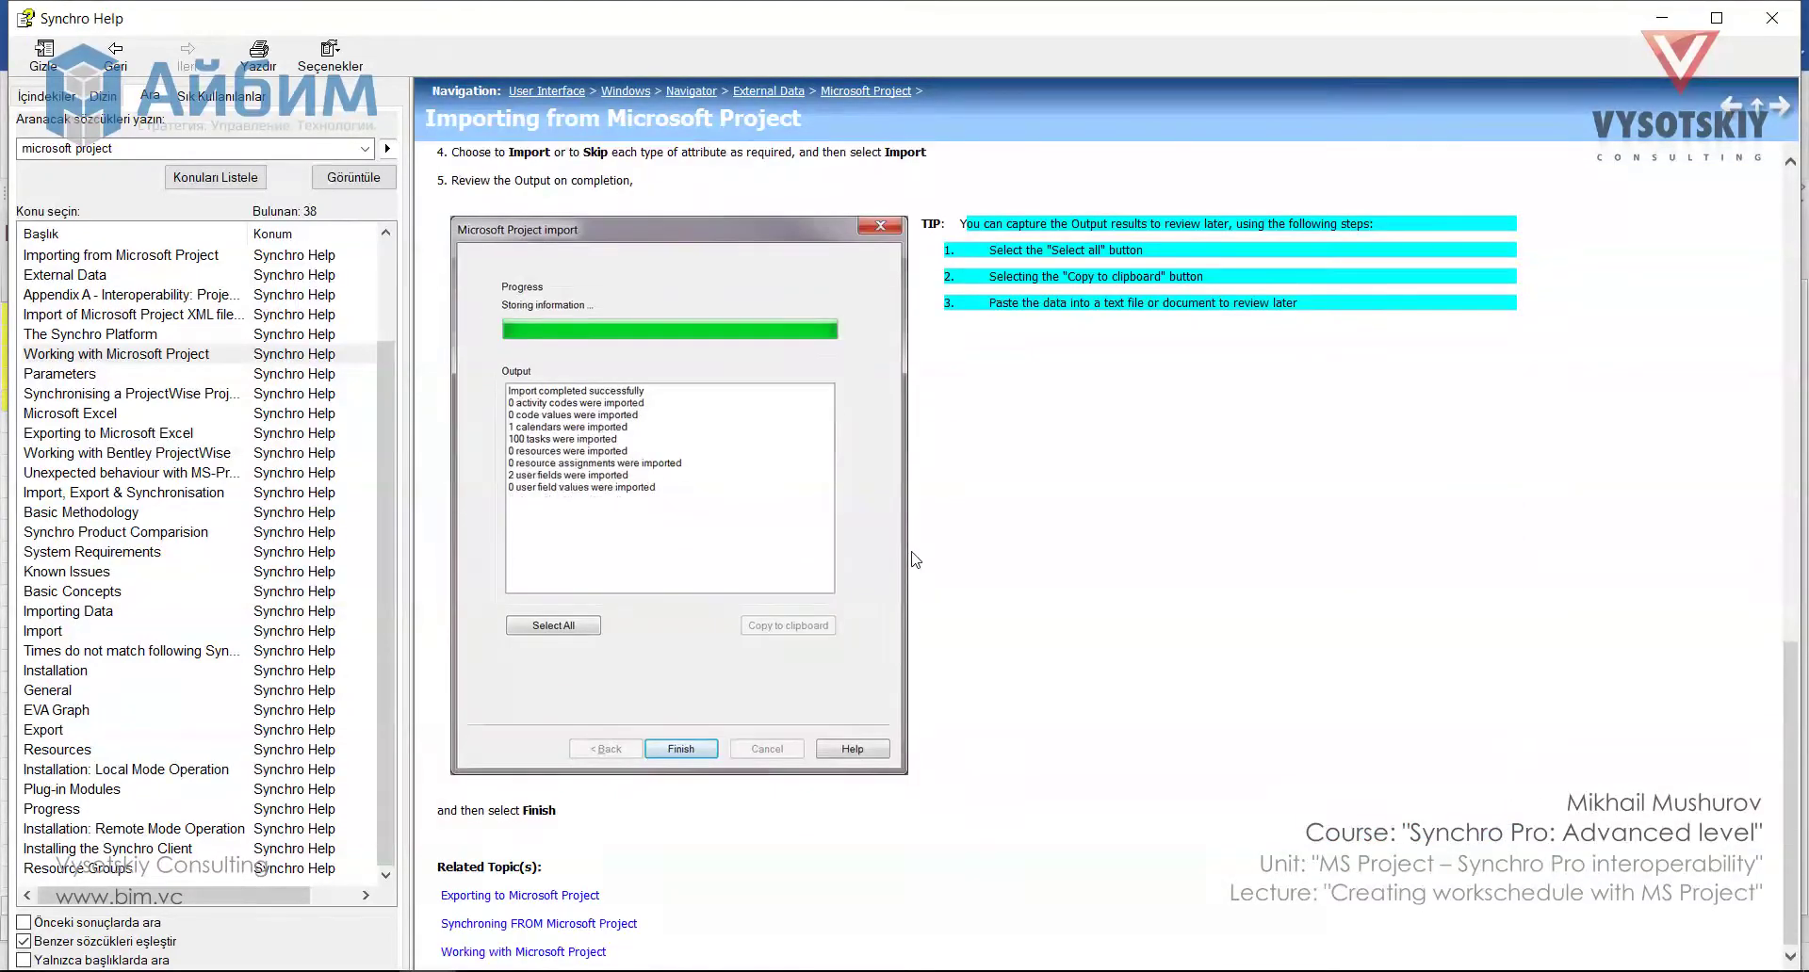
{"action": "scroll", "coordinate": [889, 615], "scroll_direction": "up", "scroll_amount": 10}
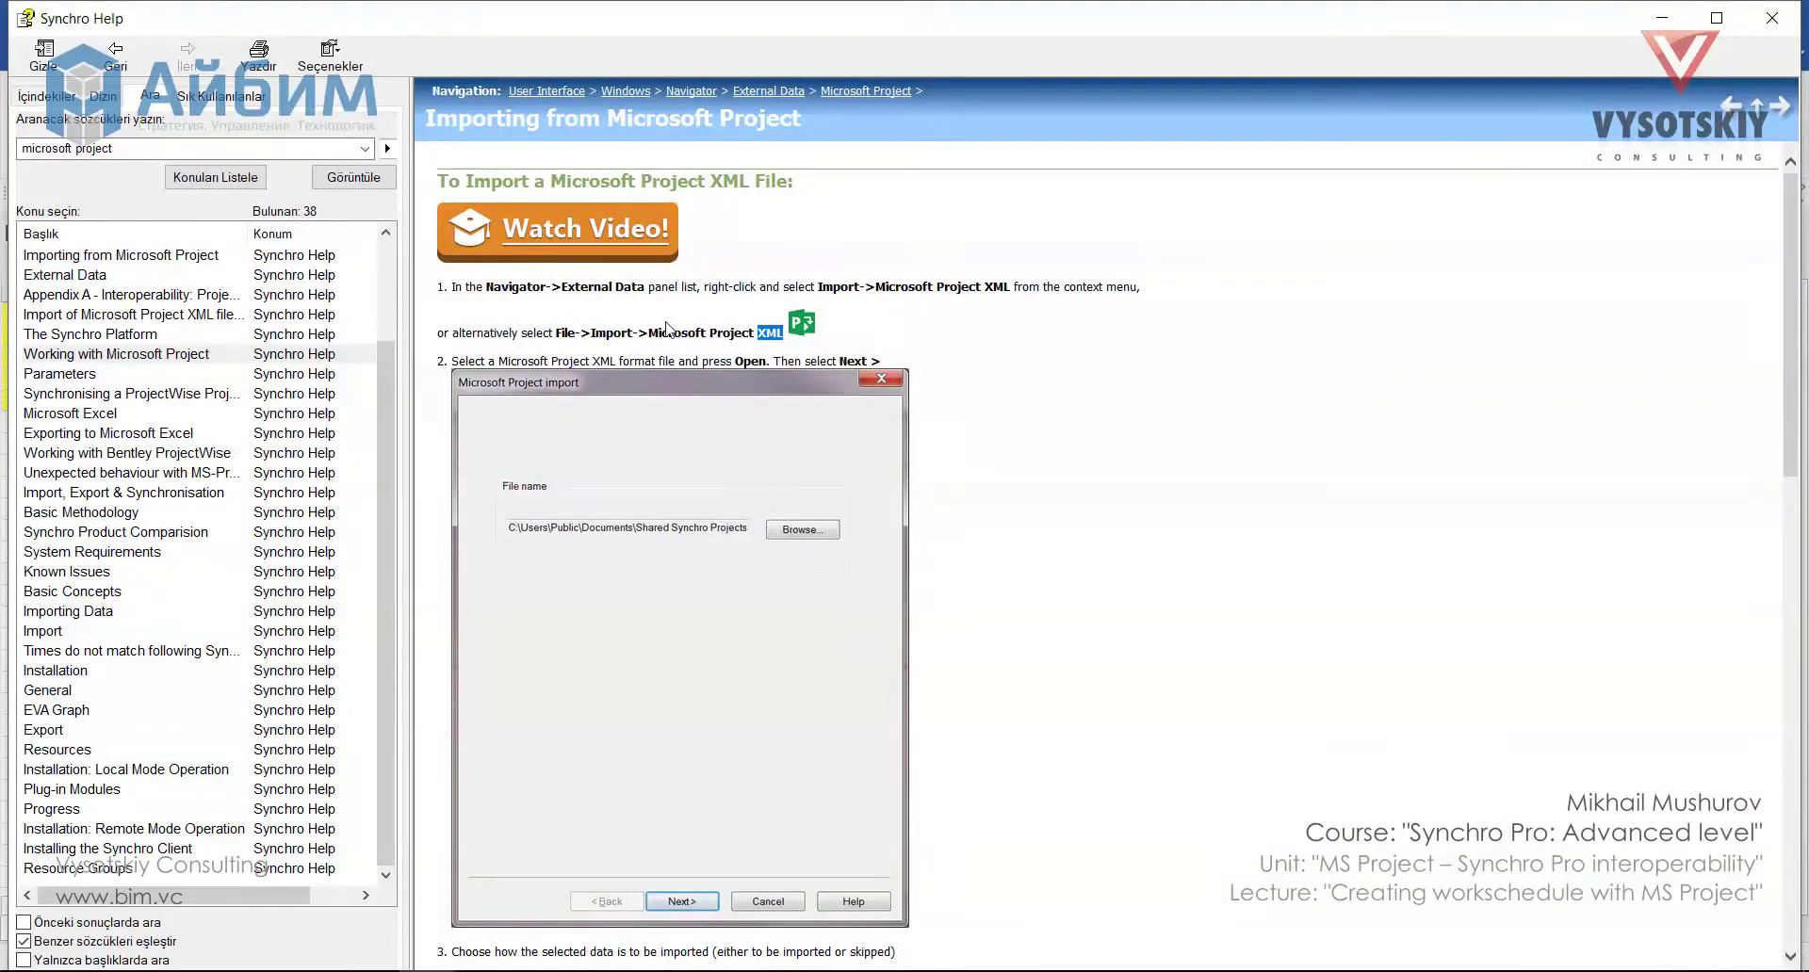
- Export the Microsoft Project schedule in XML Format as To Synchro.xml
{"action": "left_click", "coordinate": [1662, 17]}
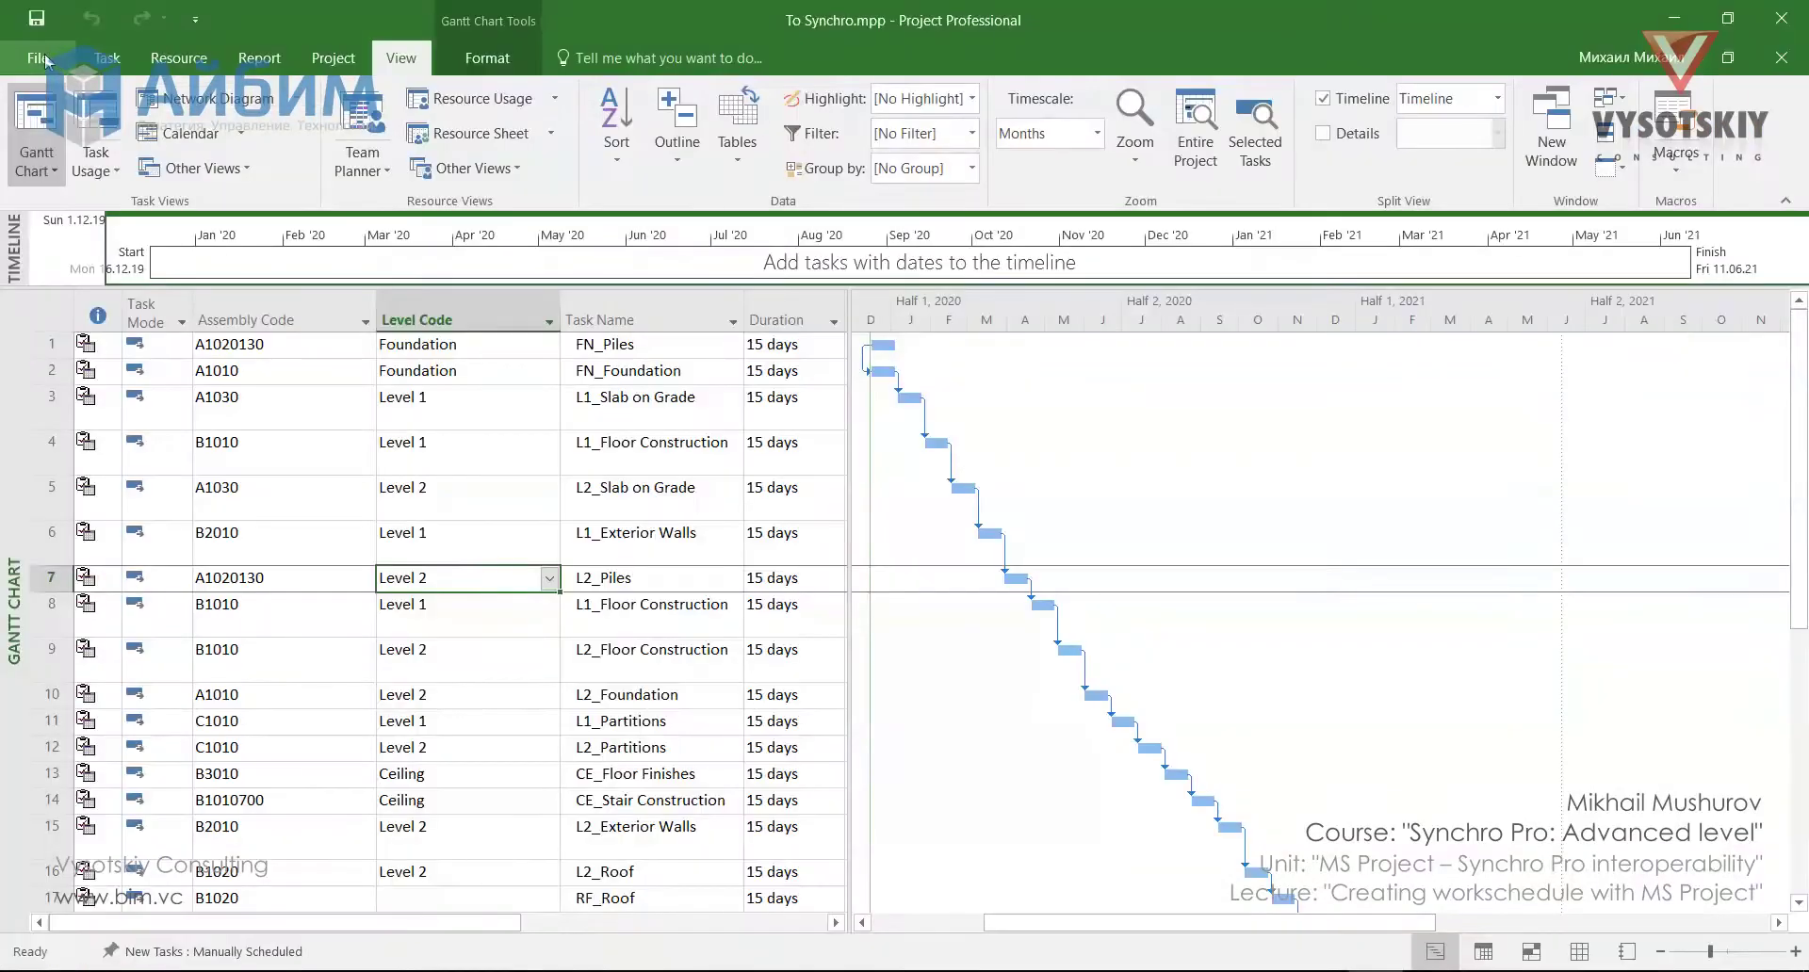
{"action": "left_click", "coordinate": [43, 62]}
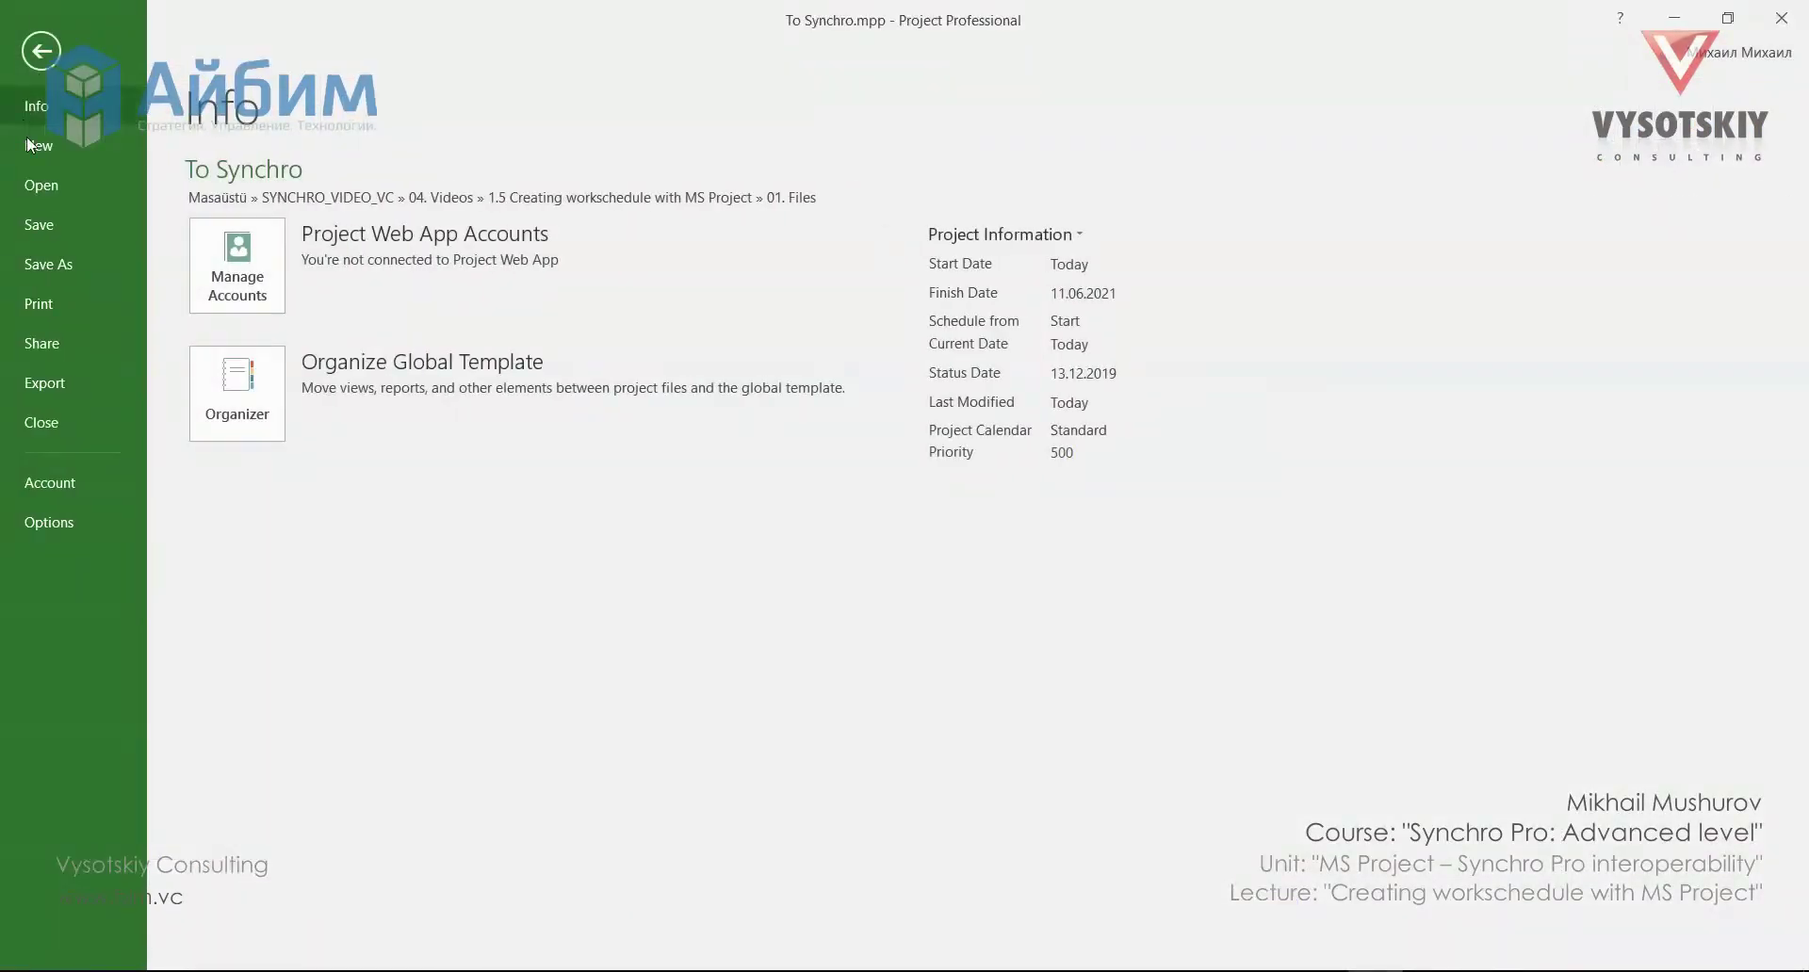
{"action": "left_click", "coordinate": [45, 383]}
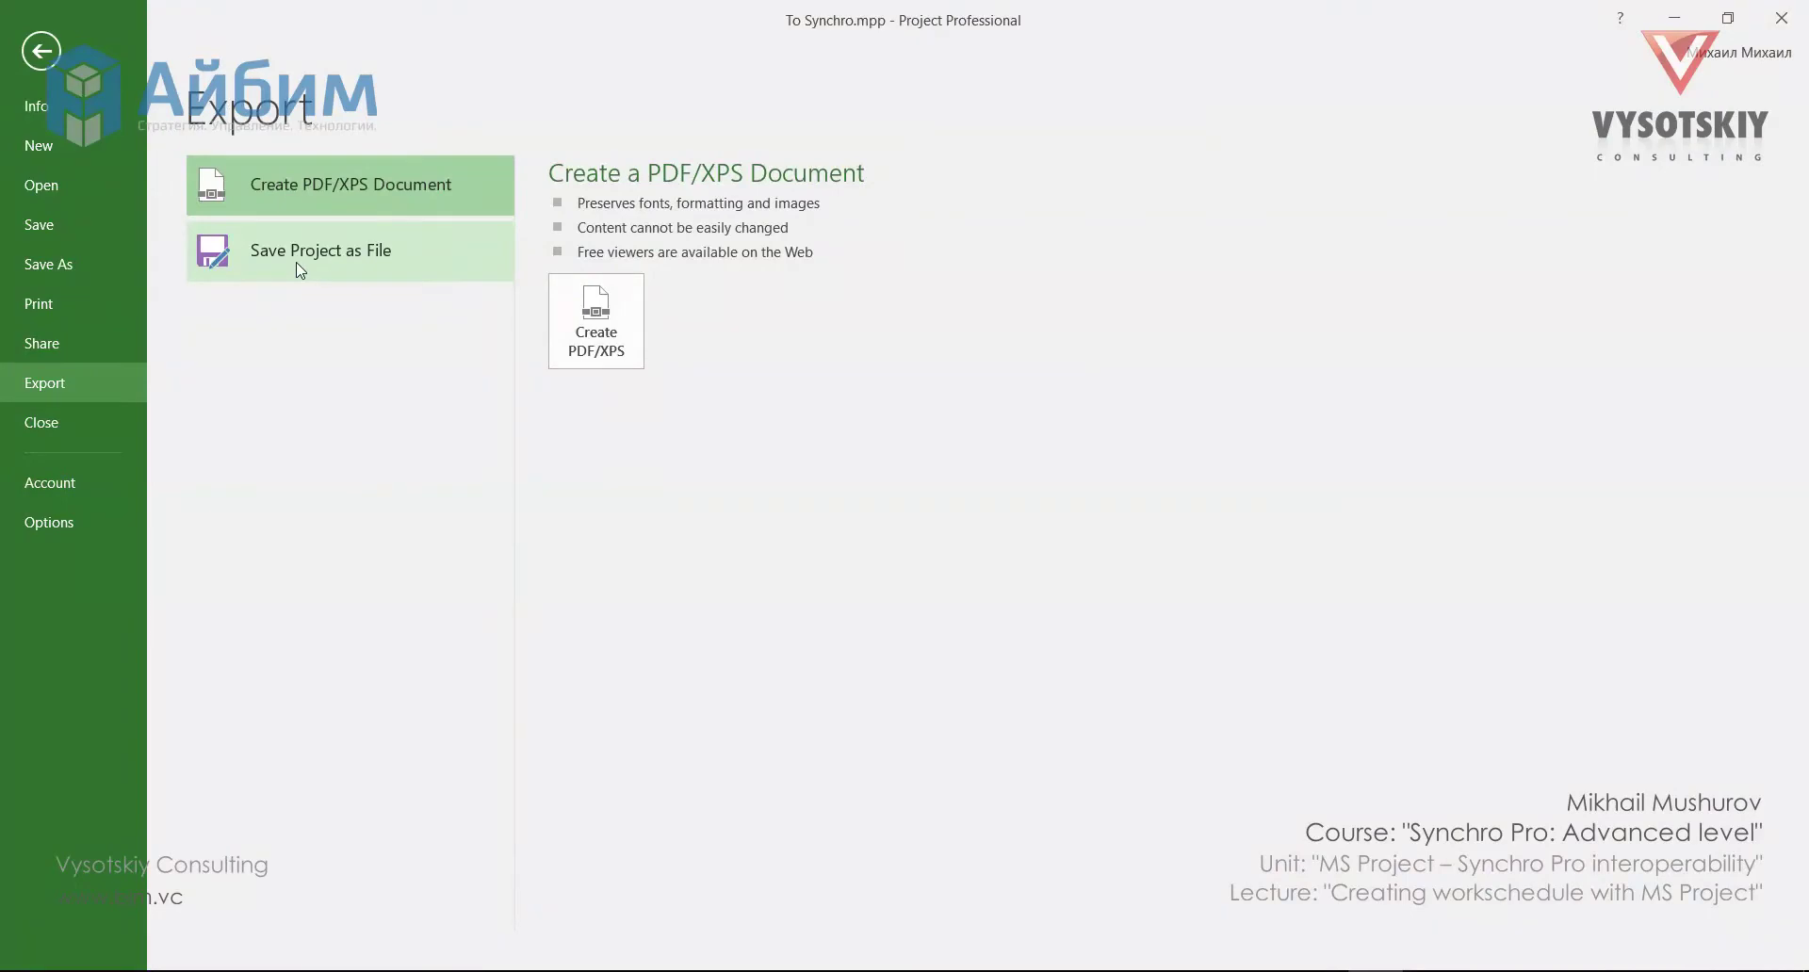
{"action": "left_click", "coordinate": [301, 270]}
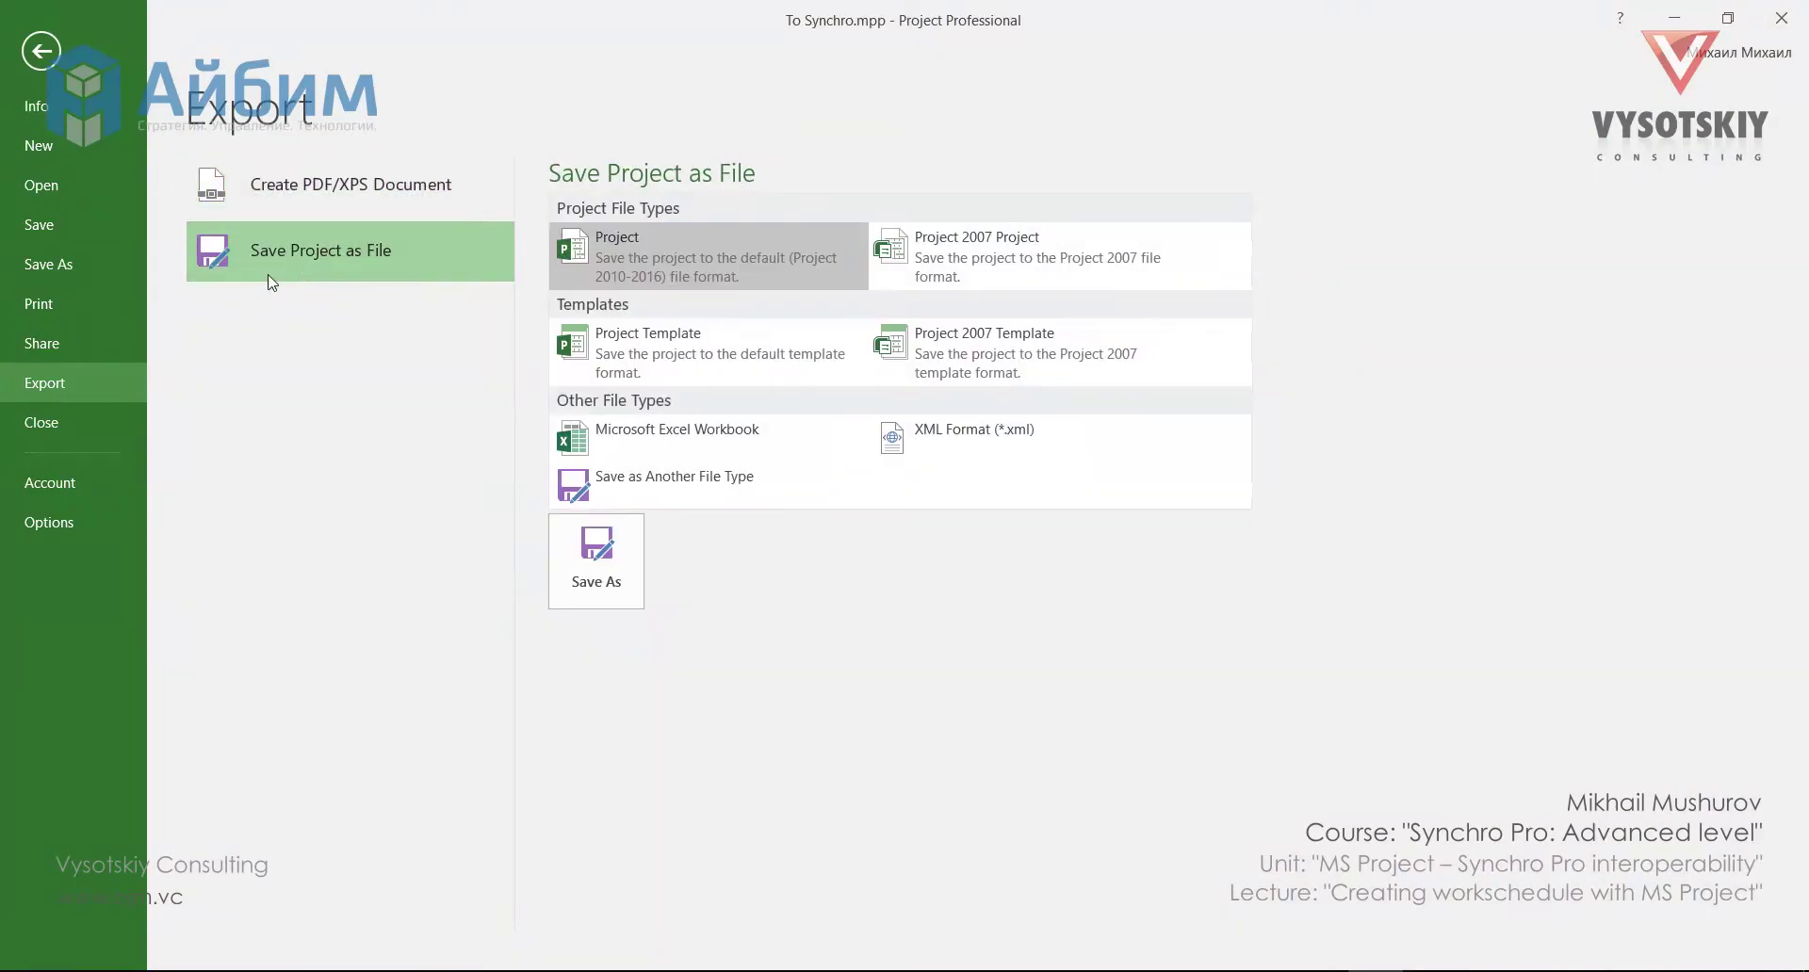
{"action": "double_click", "coordinate": [959, 432]}
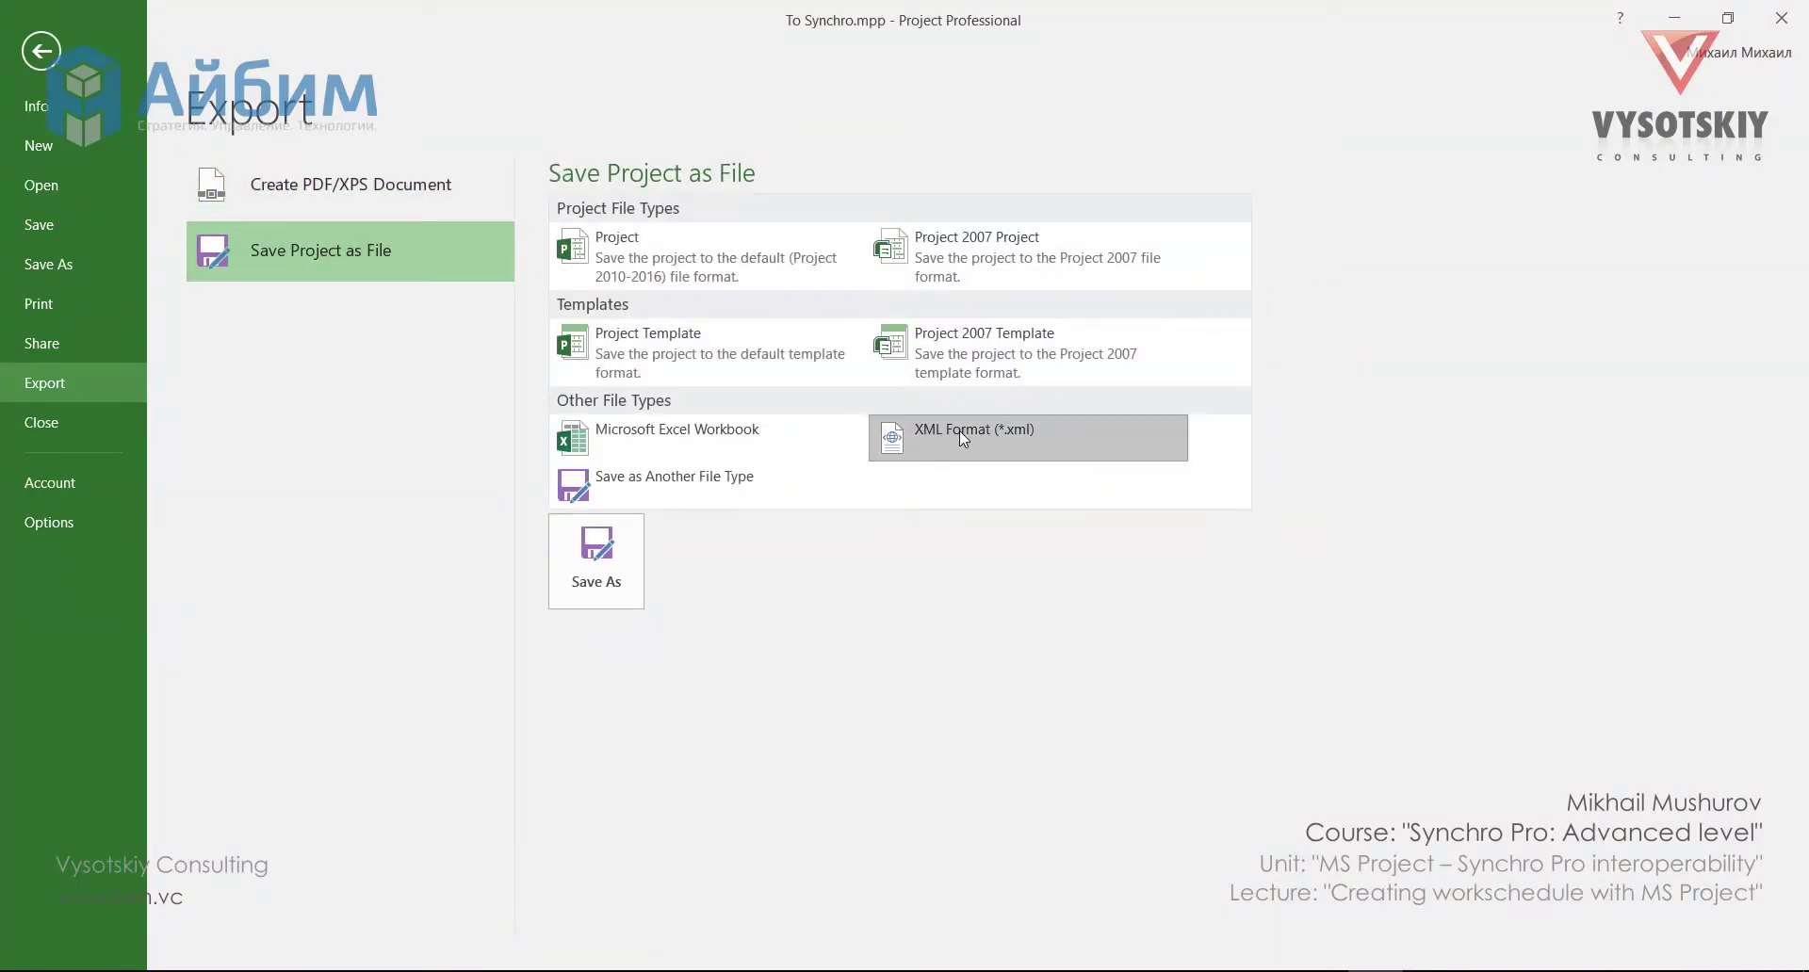
{"action": "type", "text": "To Synchro.xml"}
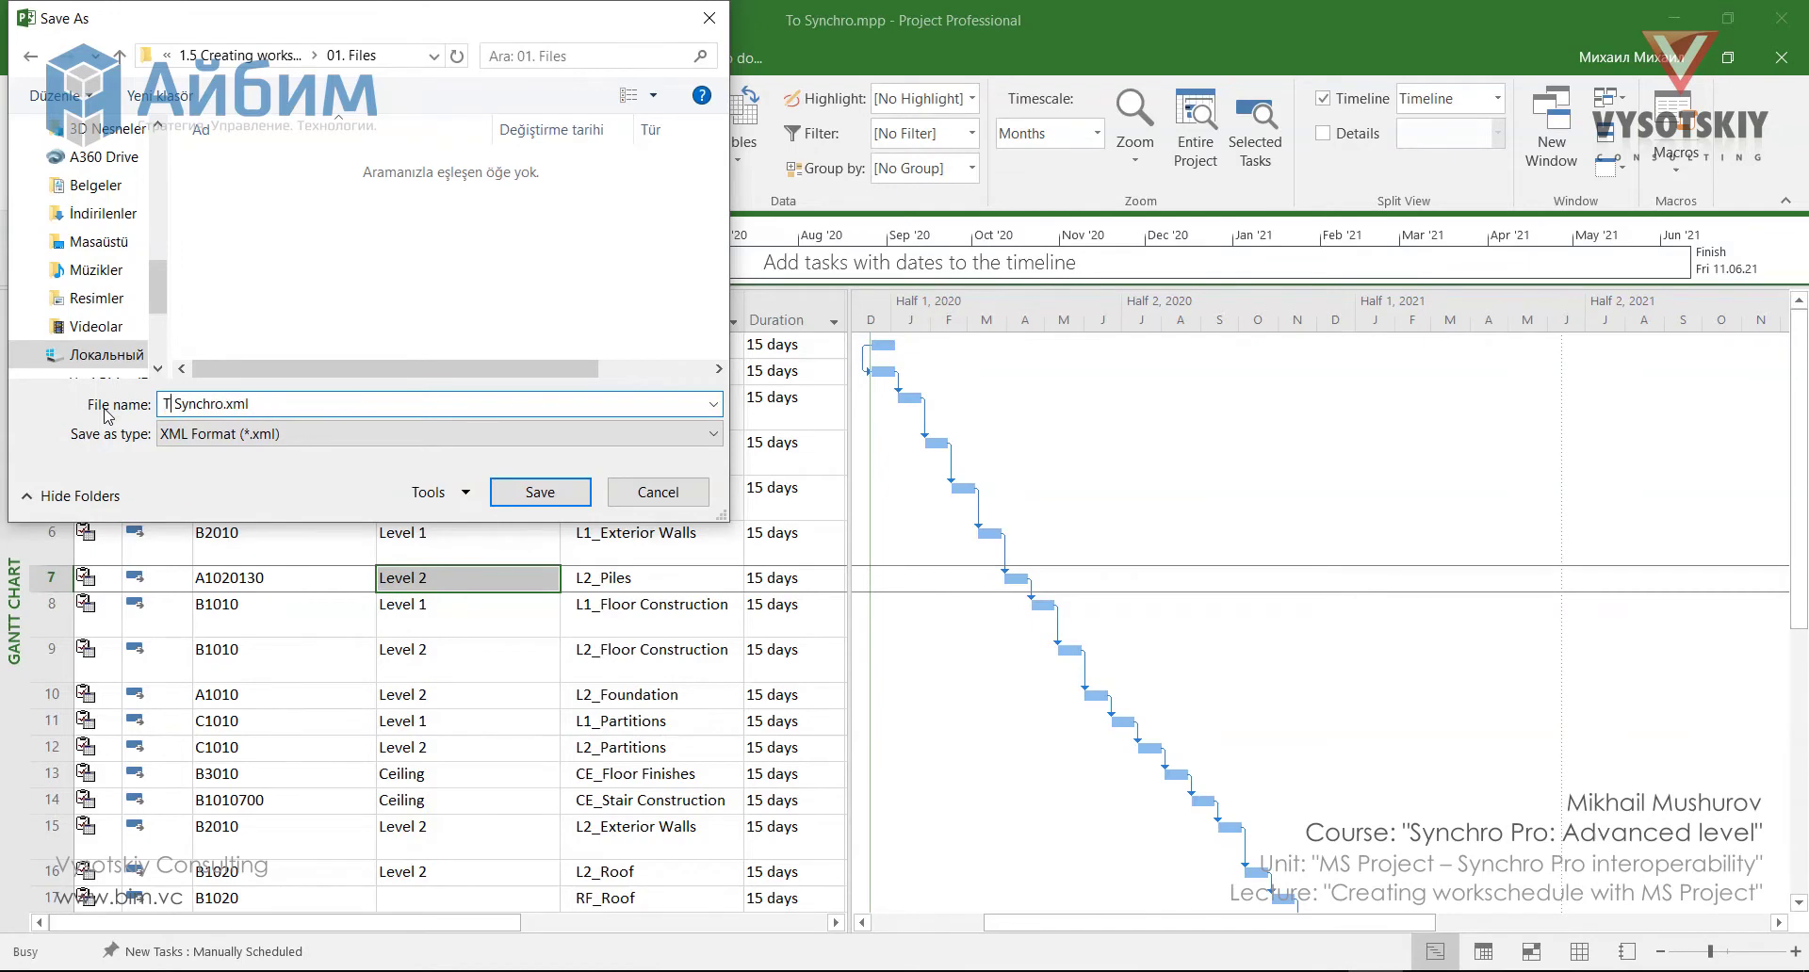
{"action": "left_click", "coordinate": [540, 492]}
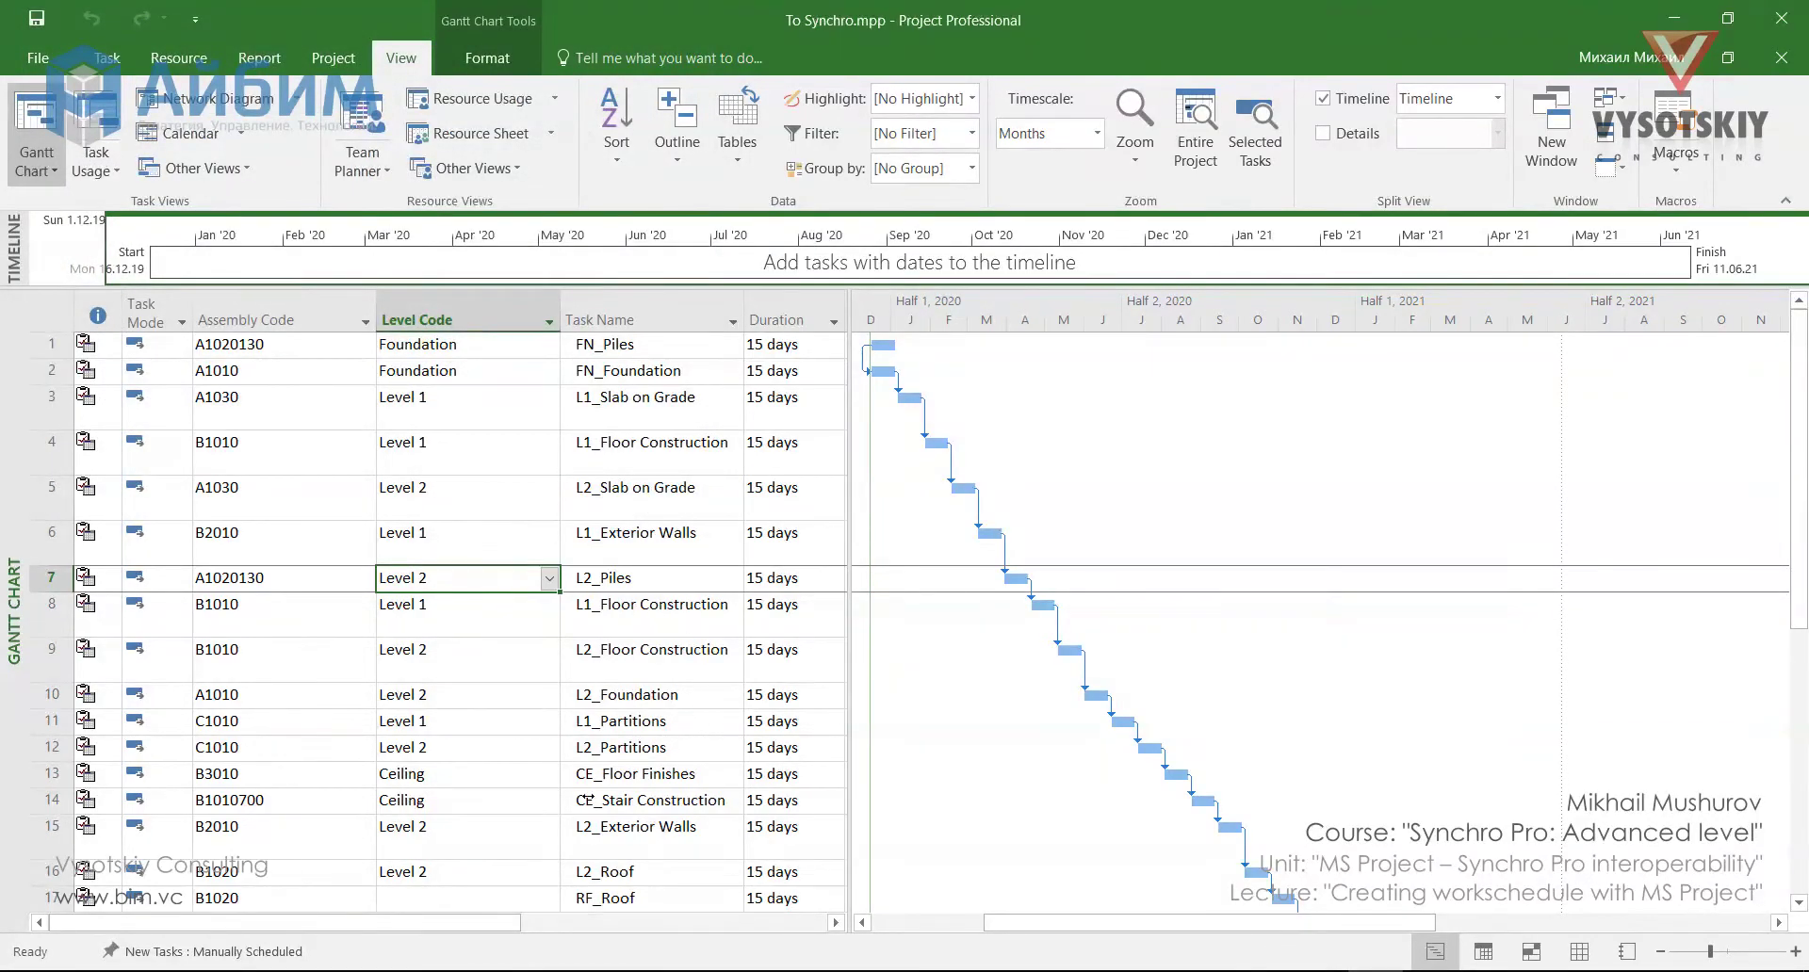
- Return to the main SYNCHRO project and widen the task grid to show durations and dates
{"action": "left_click", "coordinate": [483, 942]}
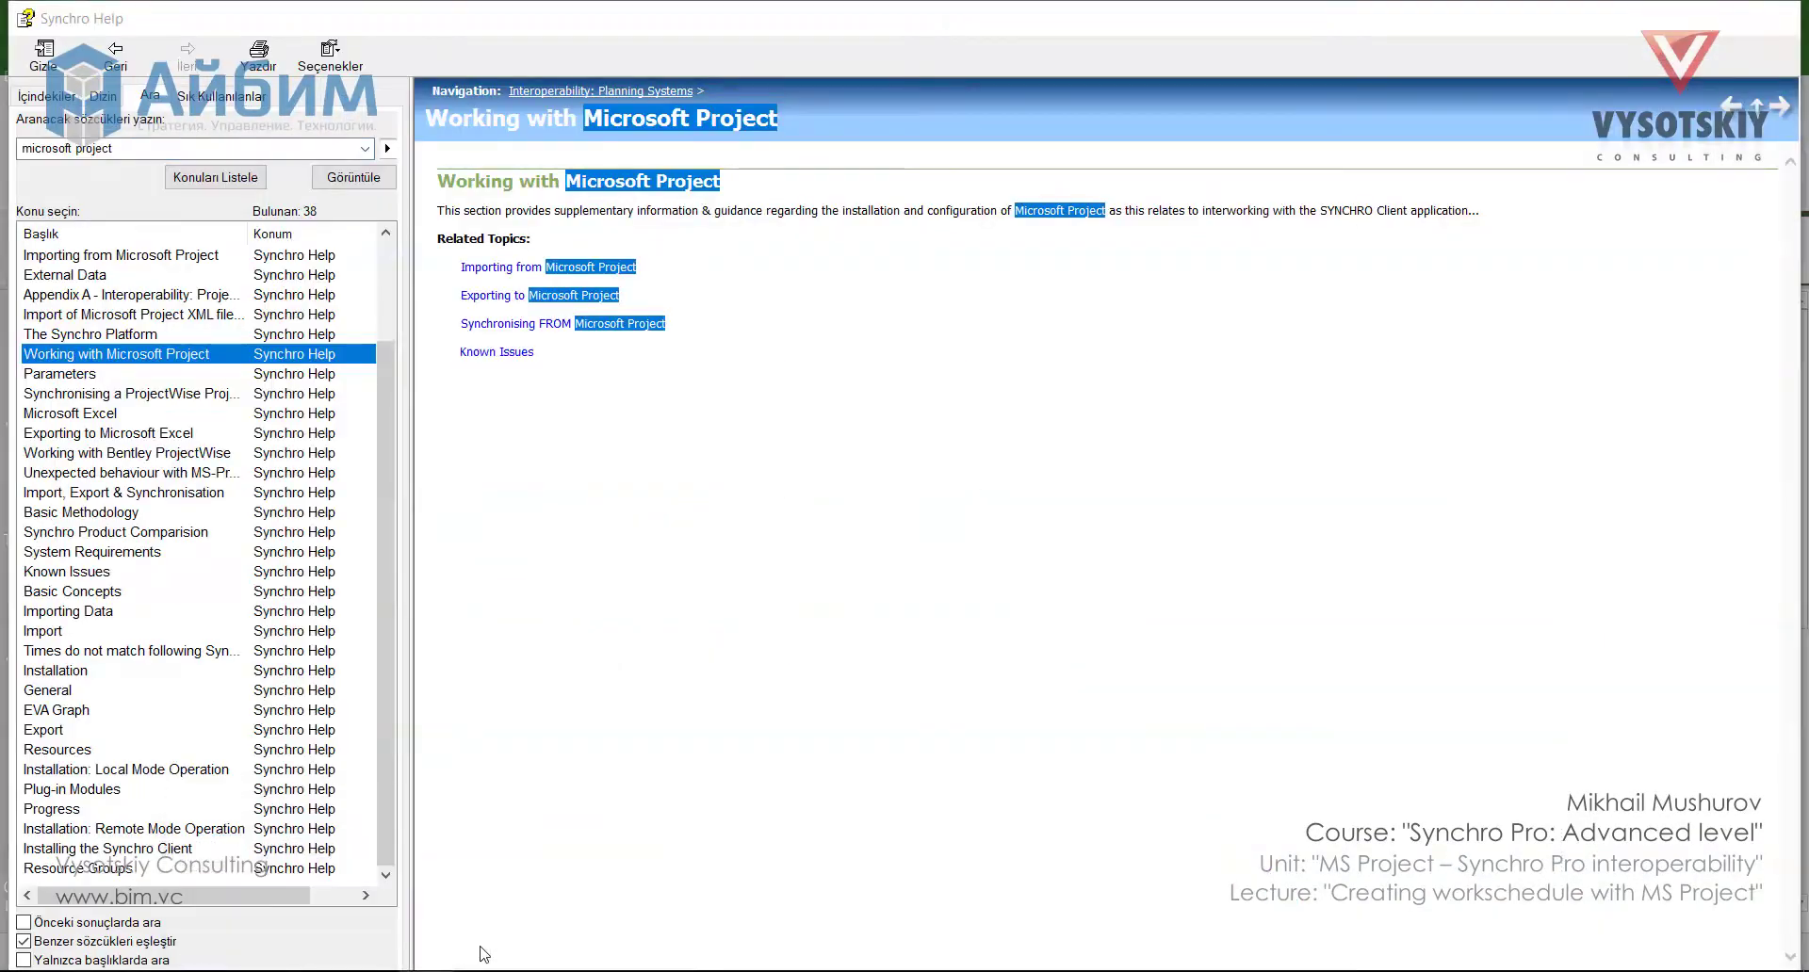
{"action": "key", "text": "alt+Tab"}
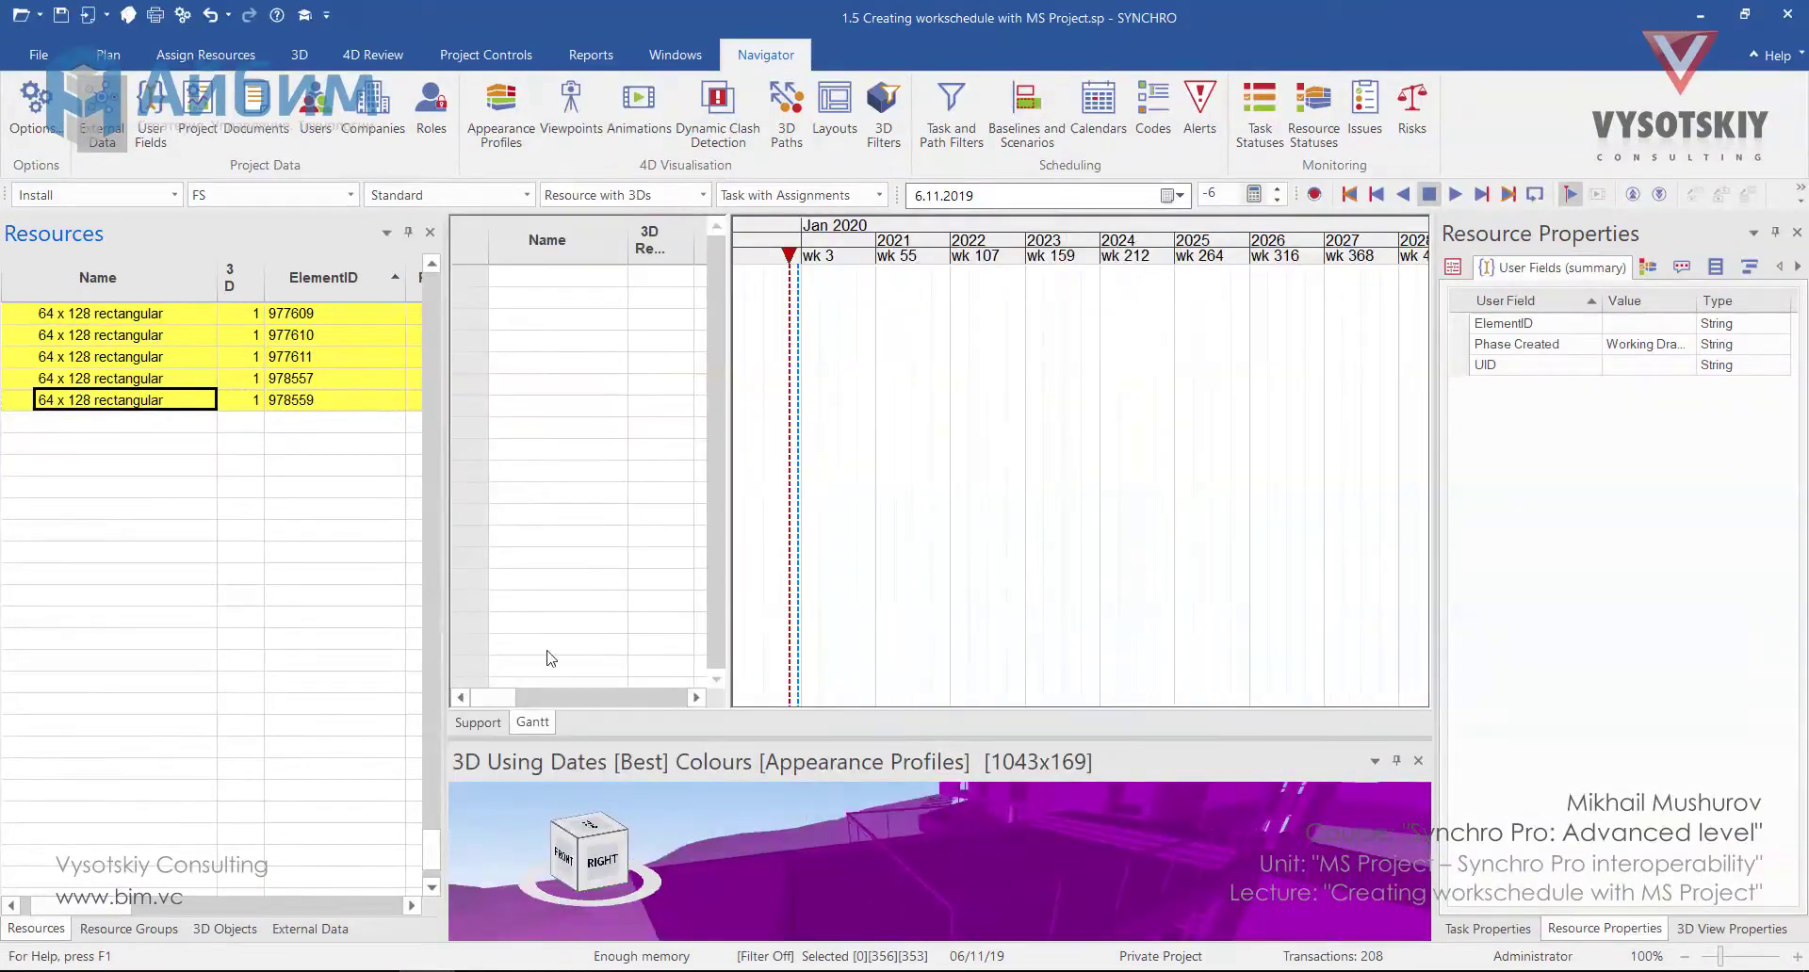
{"action": "left_click_drag", "start_coordinate": [731, 563], "coordinate": [1127, 565]}
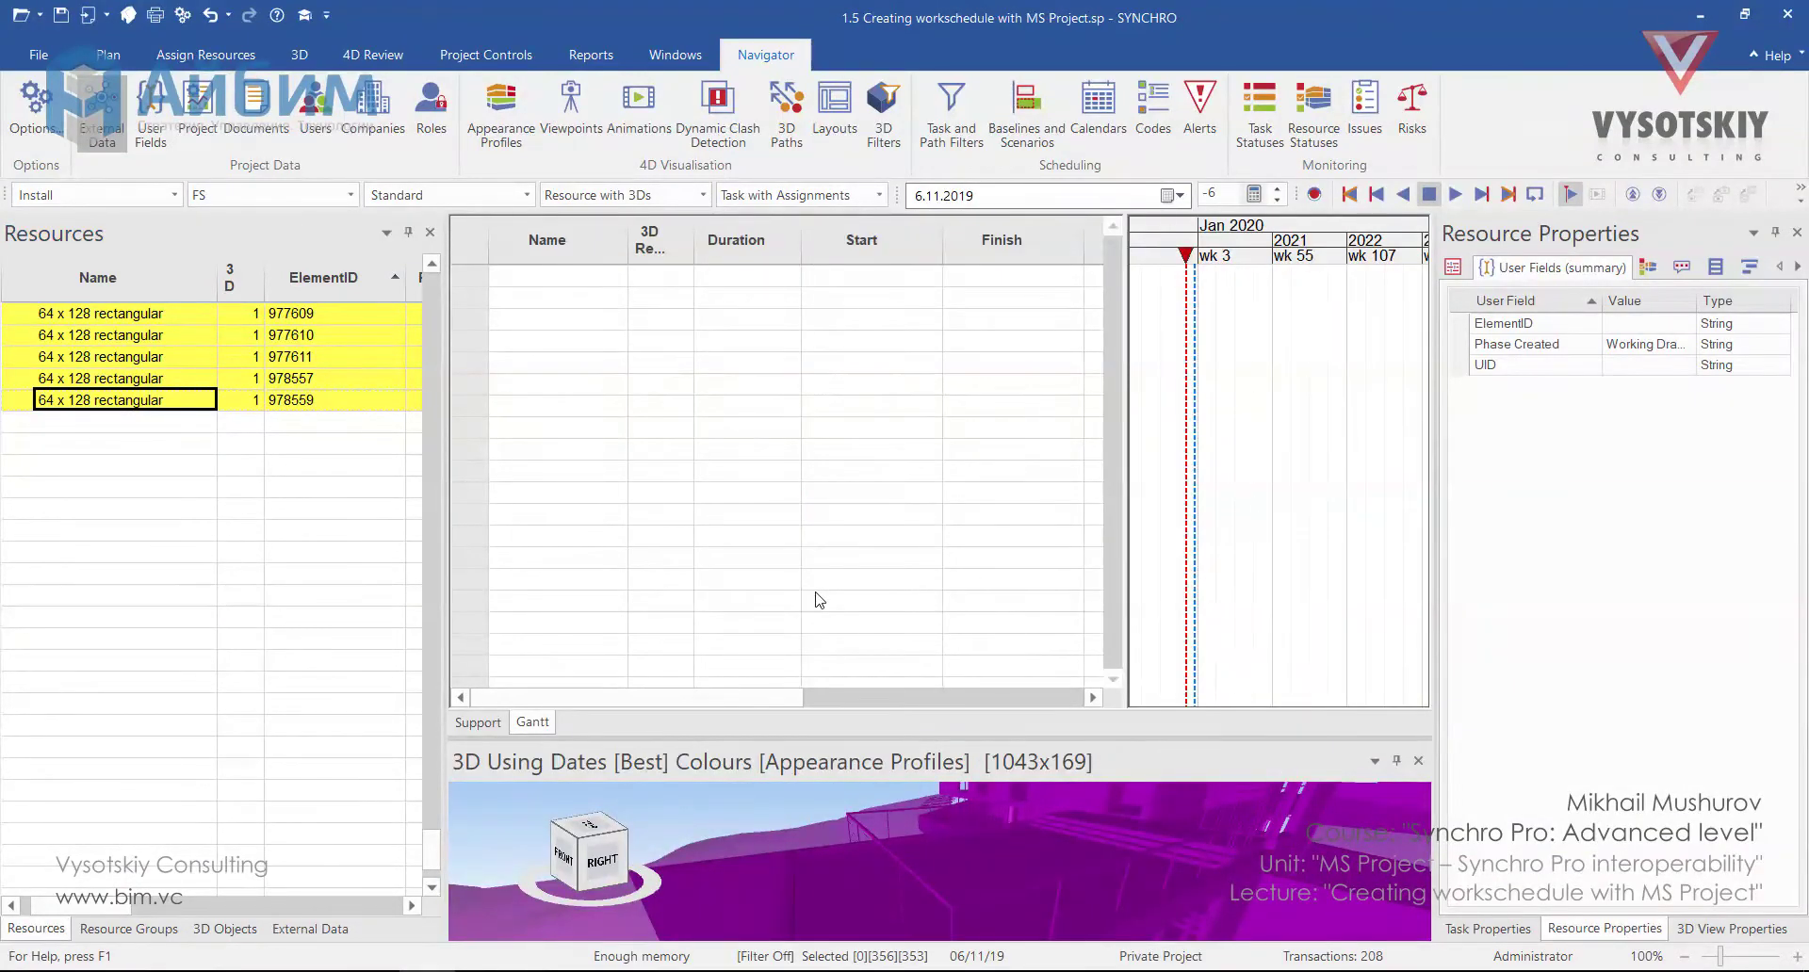
- Import To Synchro.xml as Microsoft Project XML, adding 35 tasks, 3 calendars and 71 user fields
{"action": "left_click", "coordinate": [33, 55]}
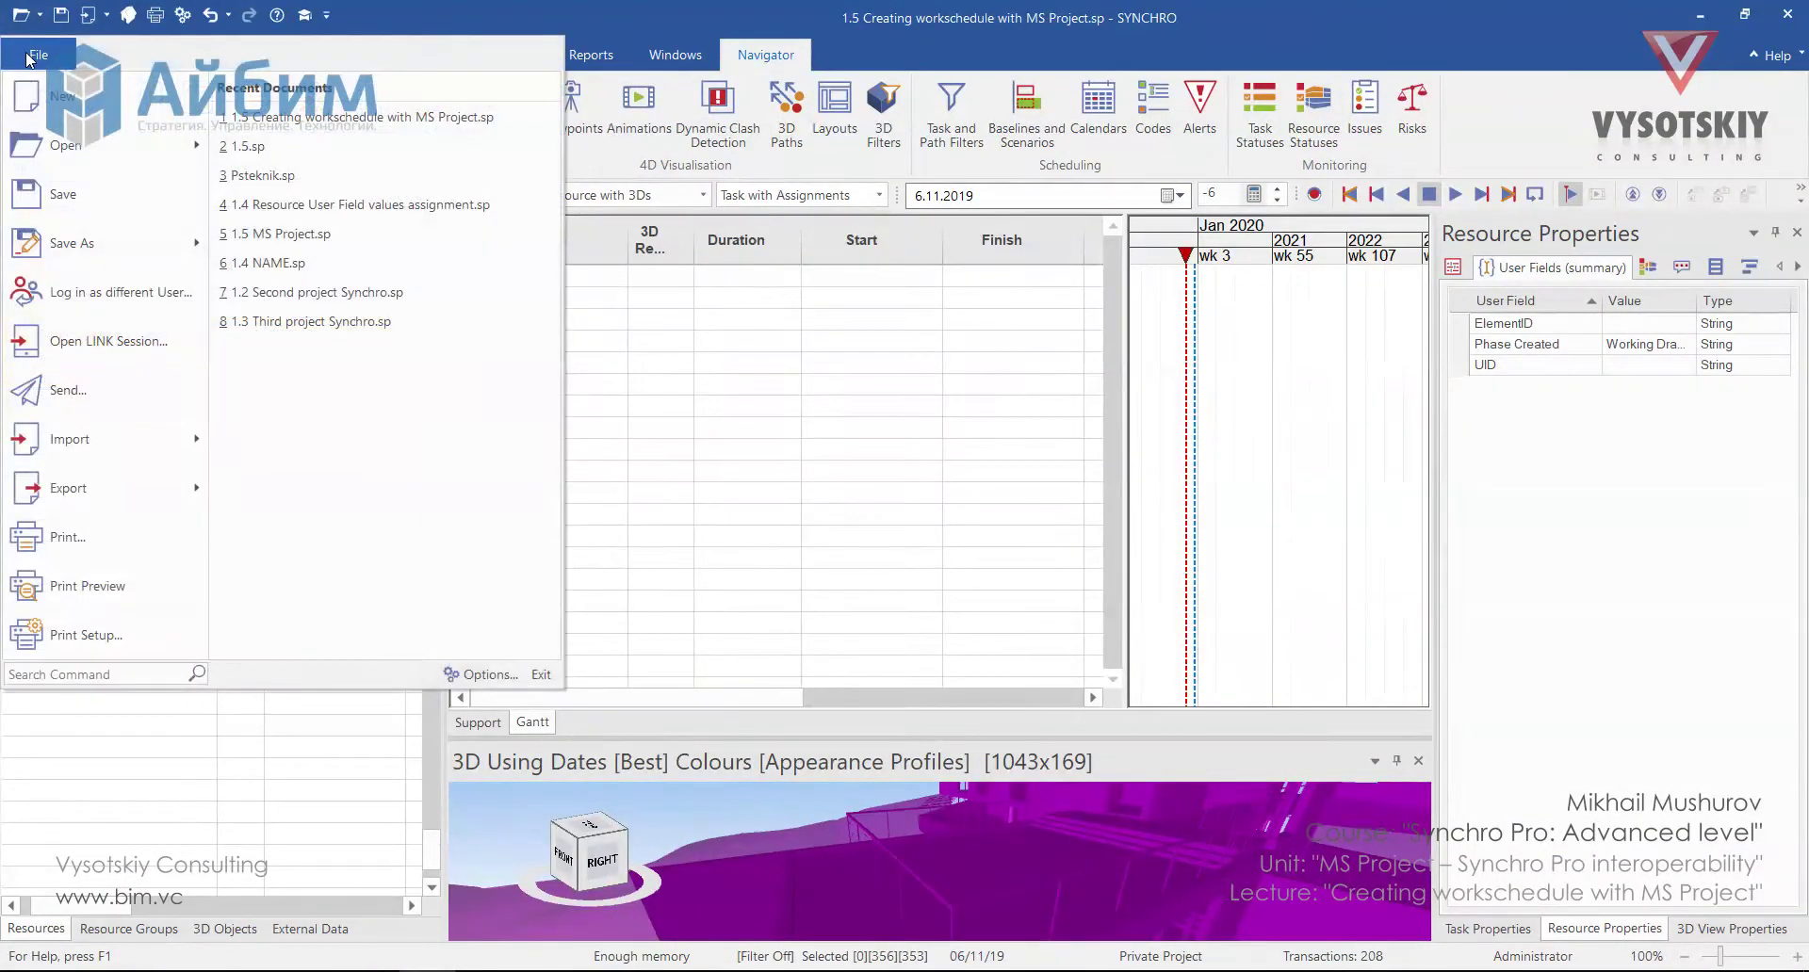
{"action": "mouse_move", "coordinate": [111, 437]}
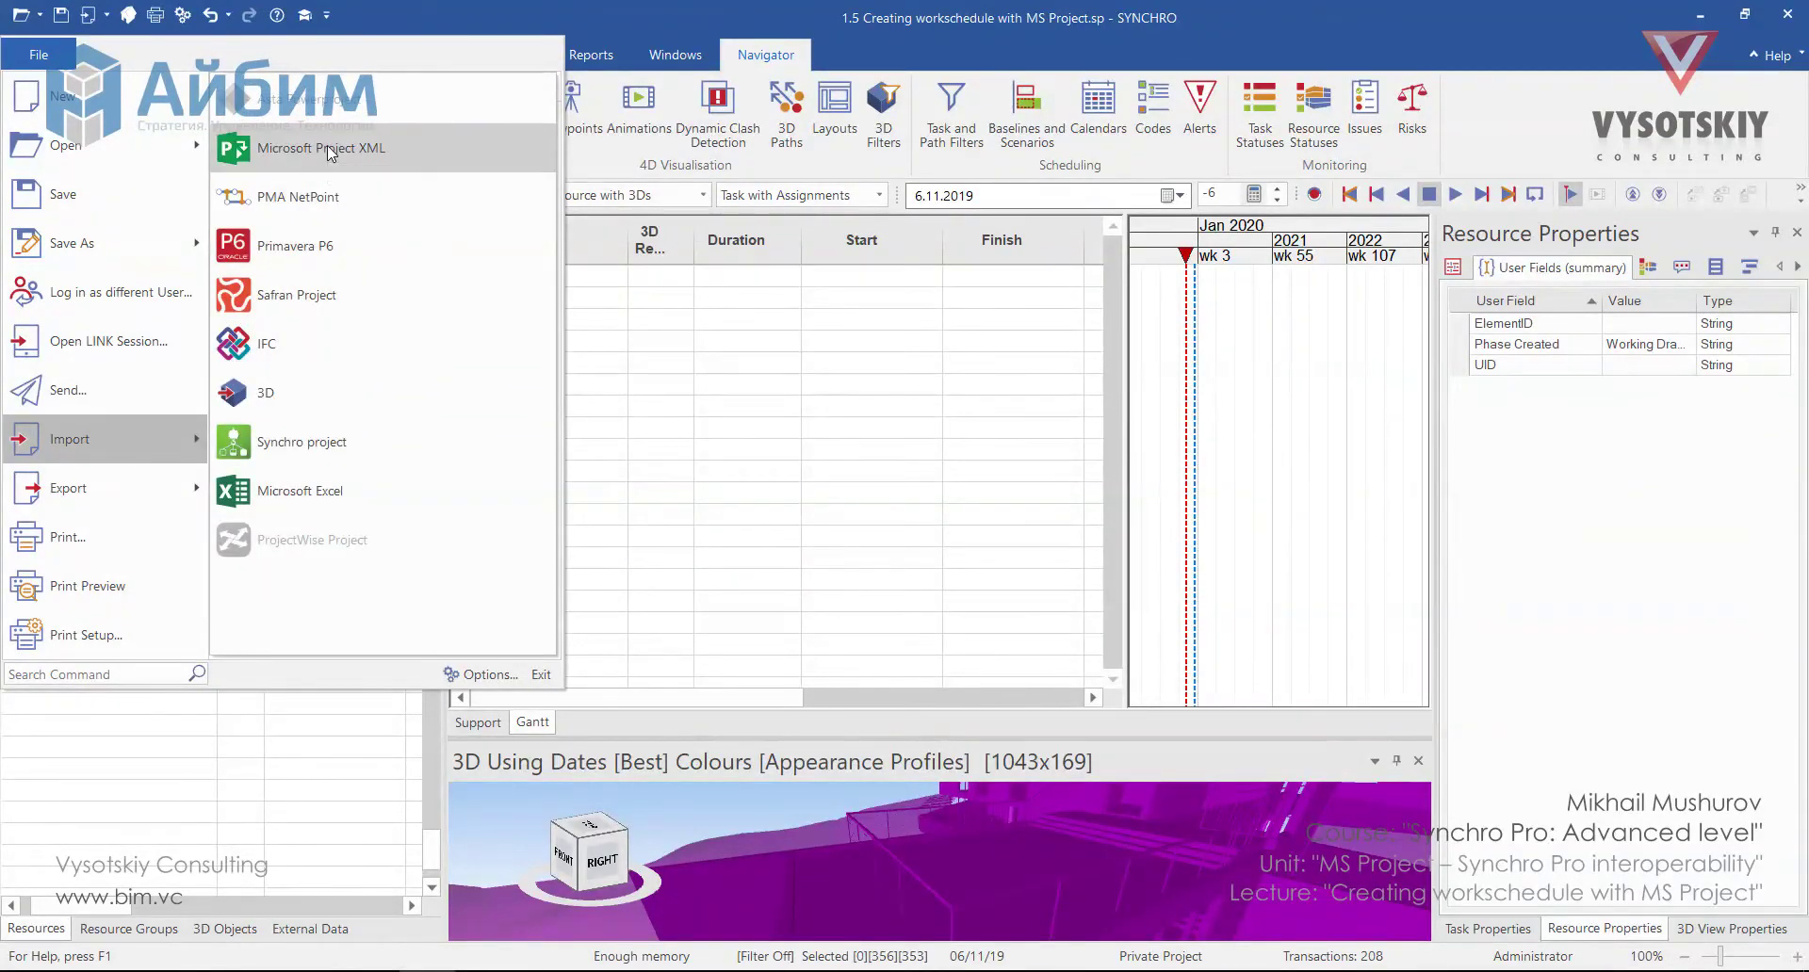
{"action": "left_click", "coordinate": [330, 150]}
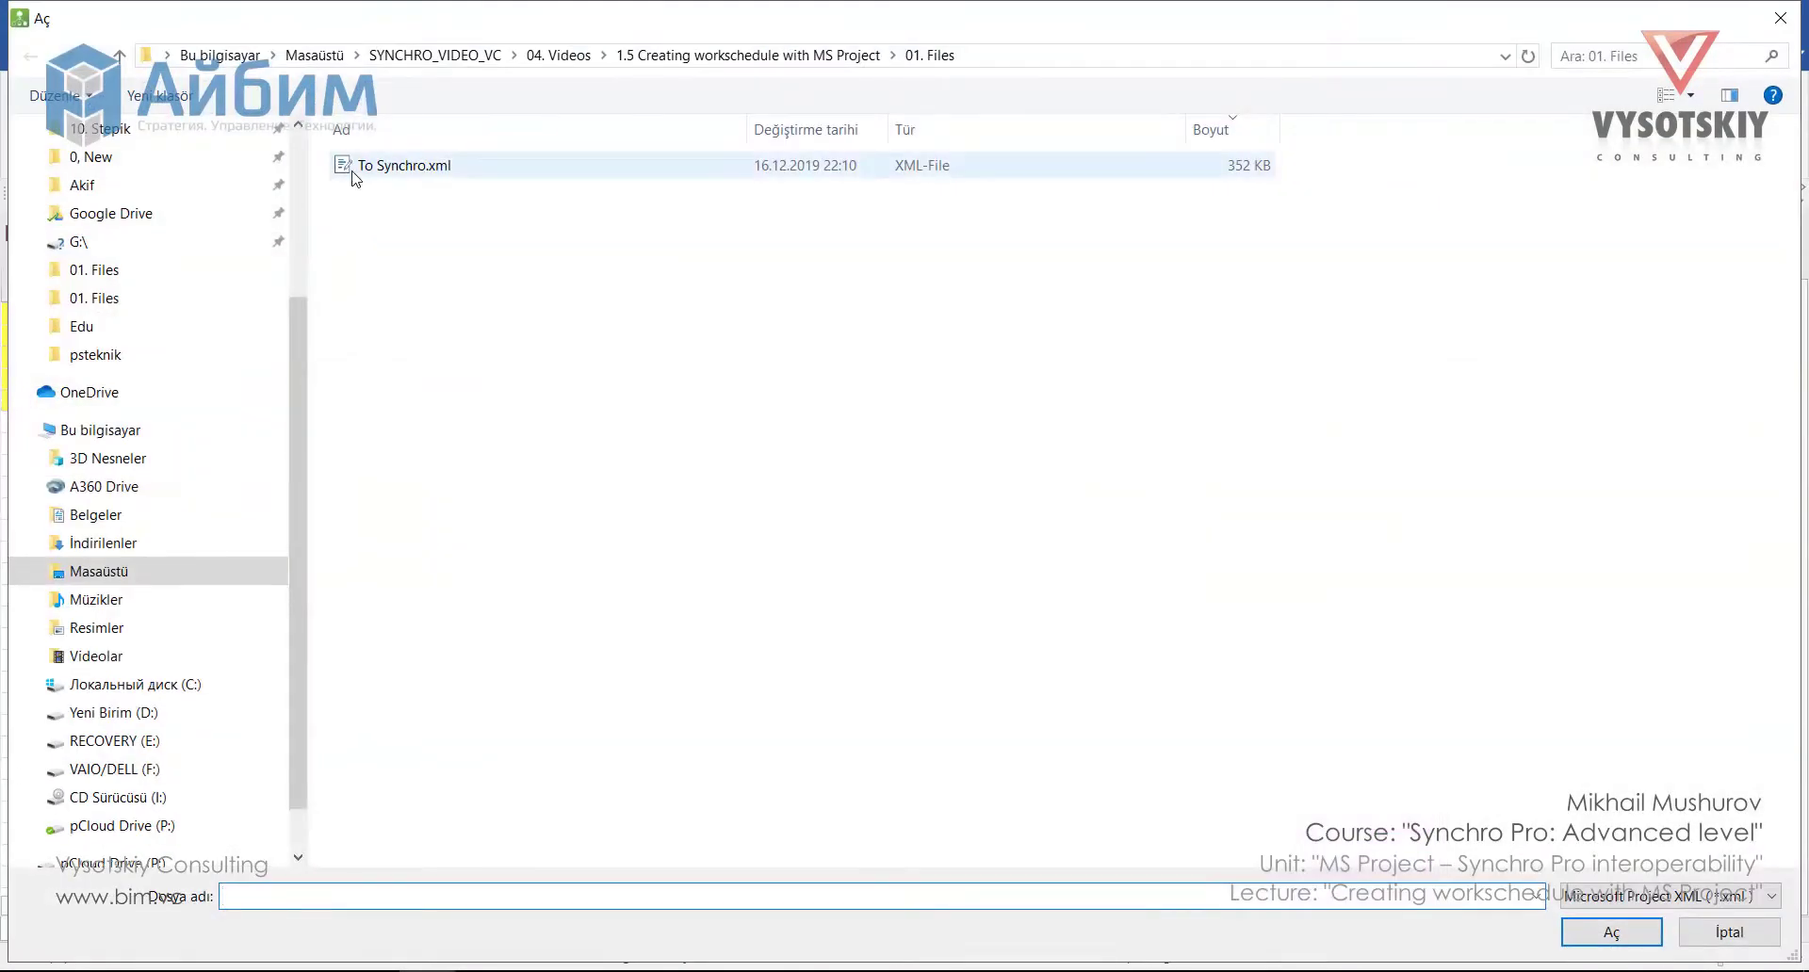
{"action": "left_click", "coordinate": [399, 172]}
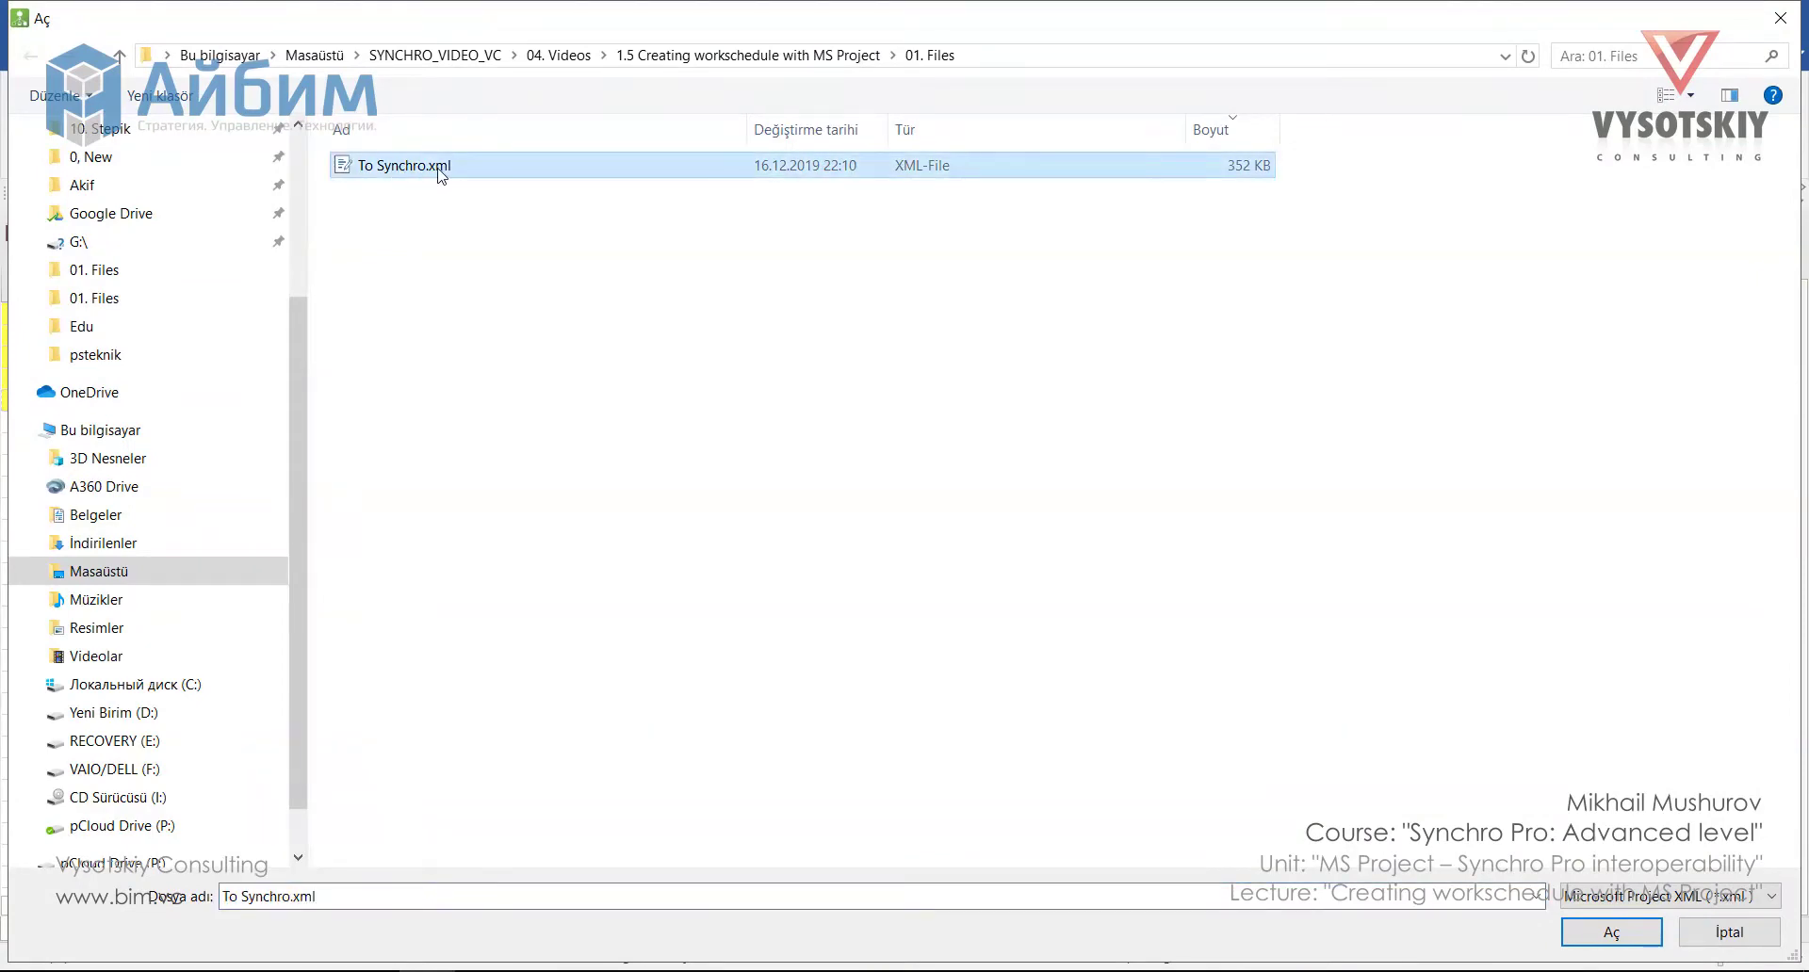
{"action": "left_click", "coordinate": [1610, 932]}
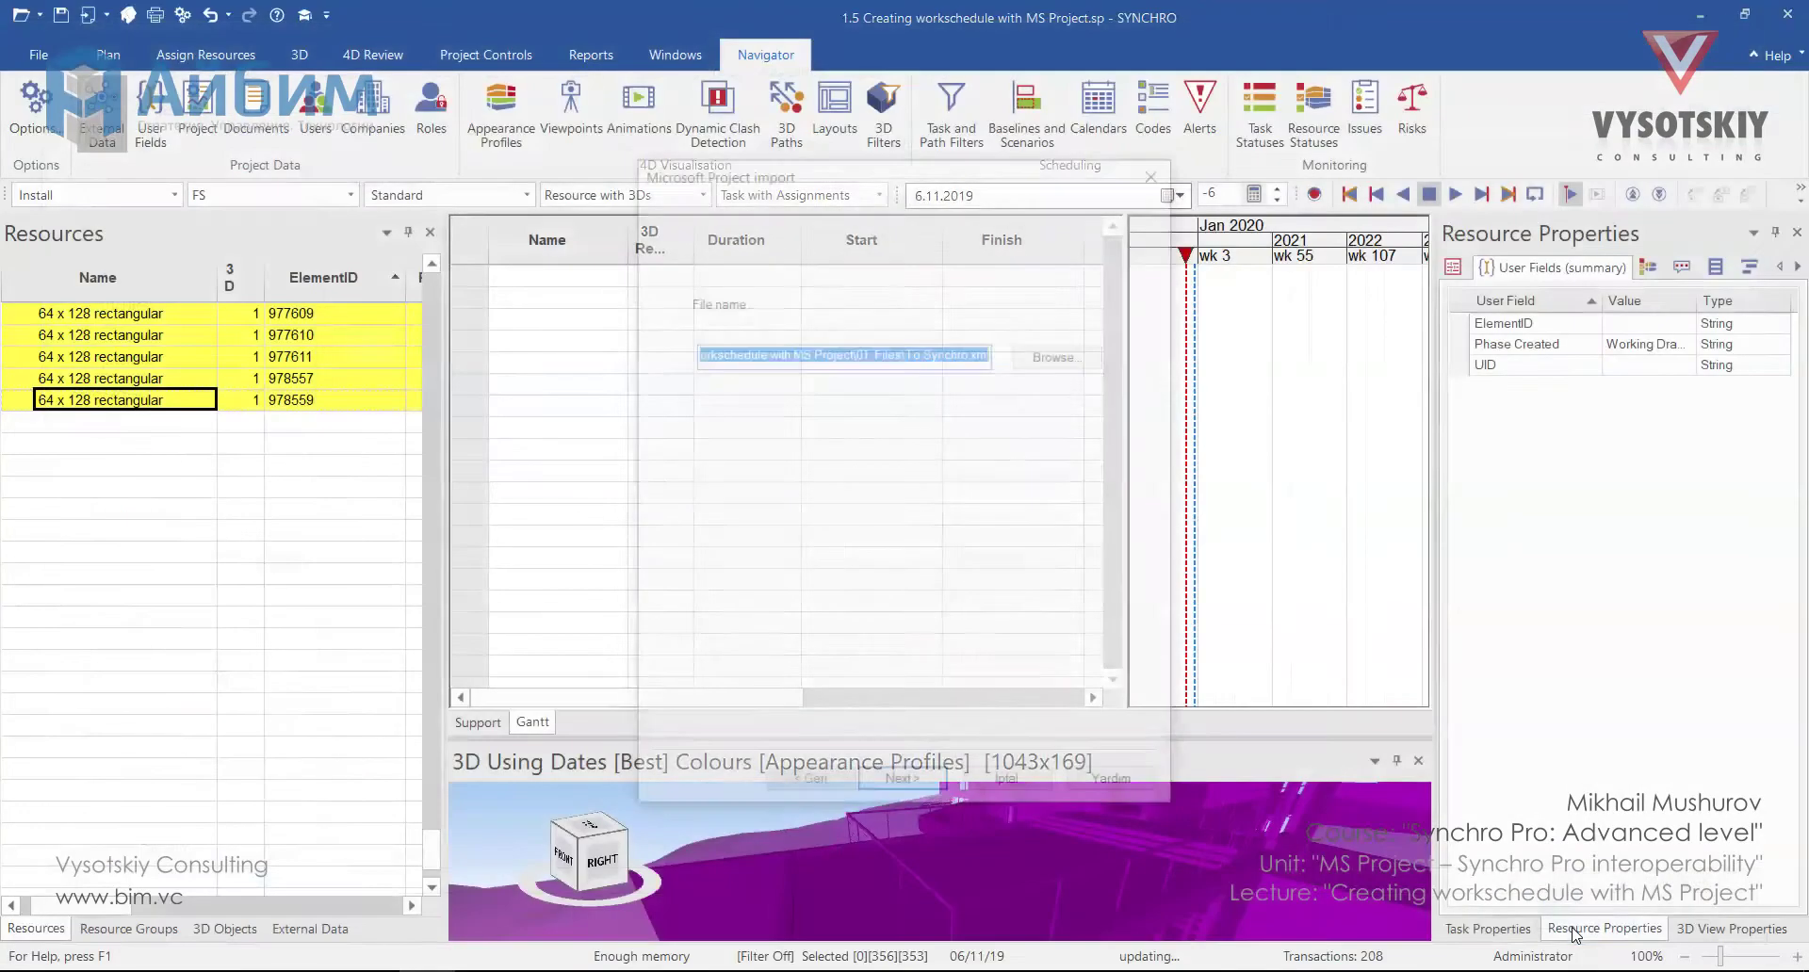
{"action": "left_click", "coordinate": [941, 793]}
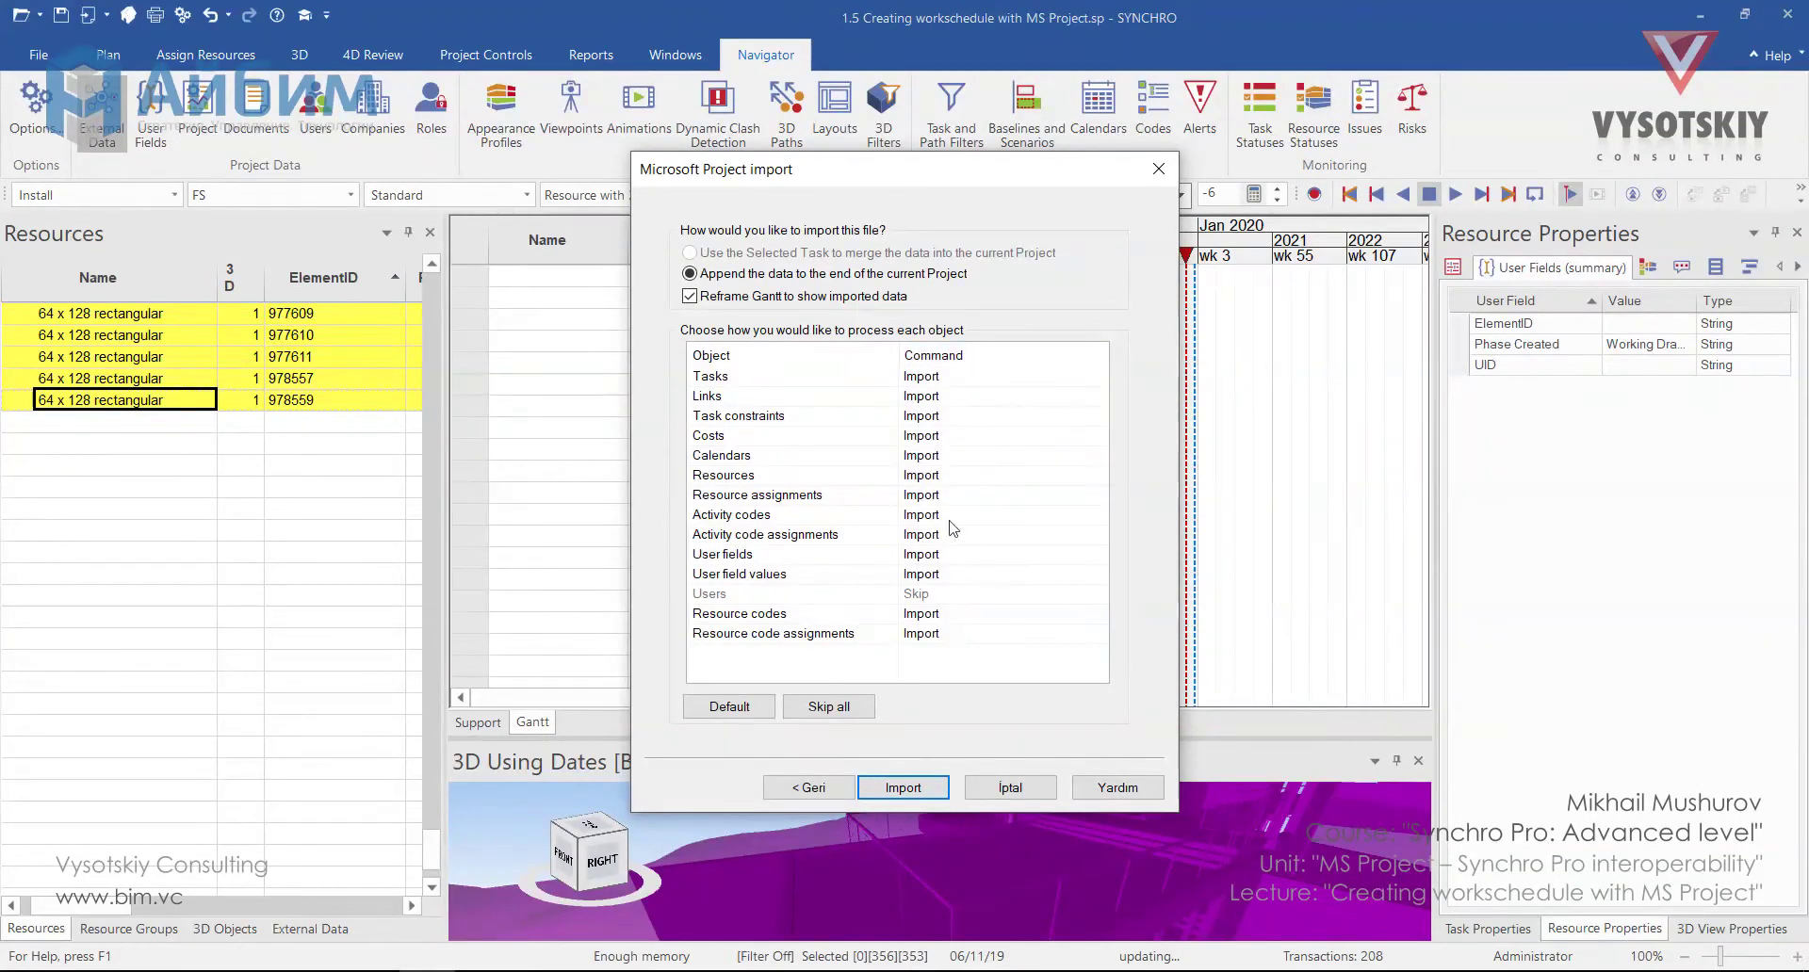
{"action": "left_click", "coordinate": [894, 791]}
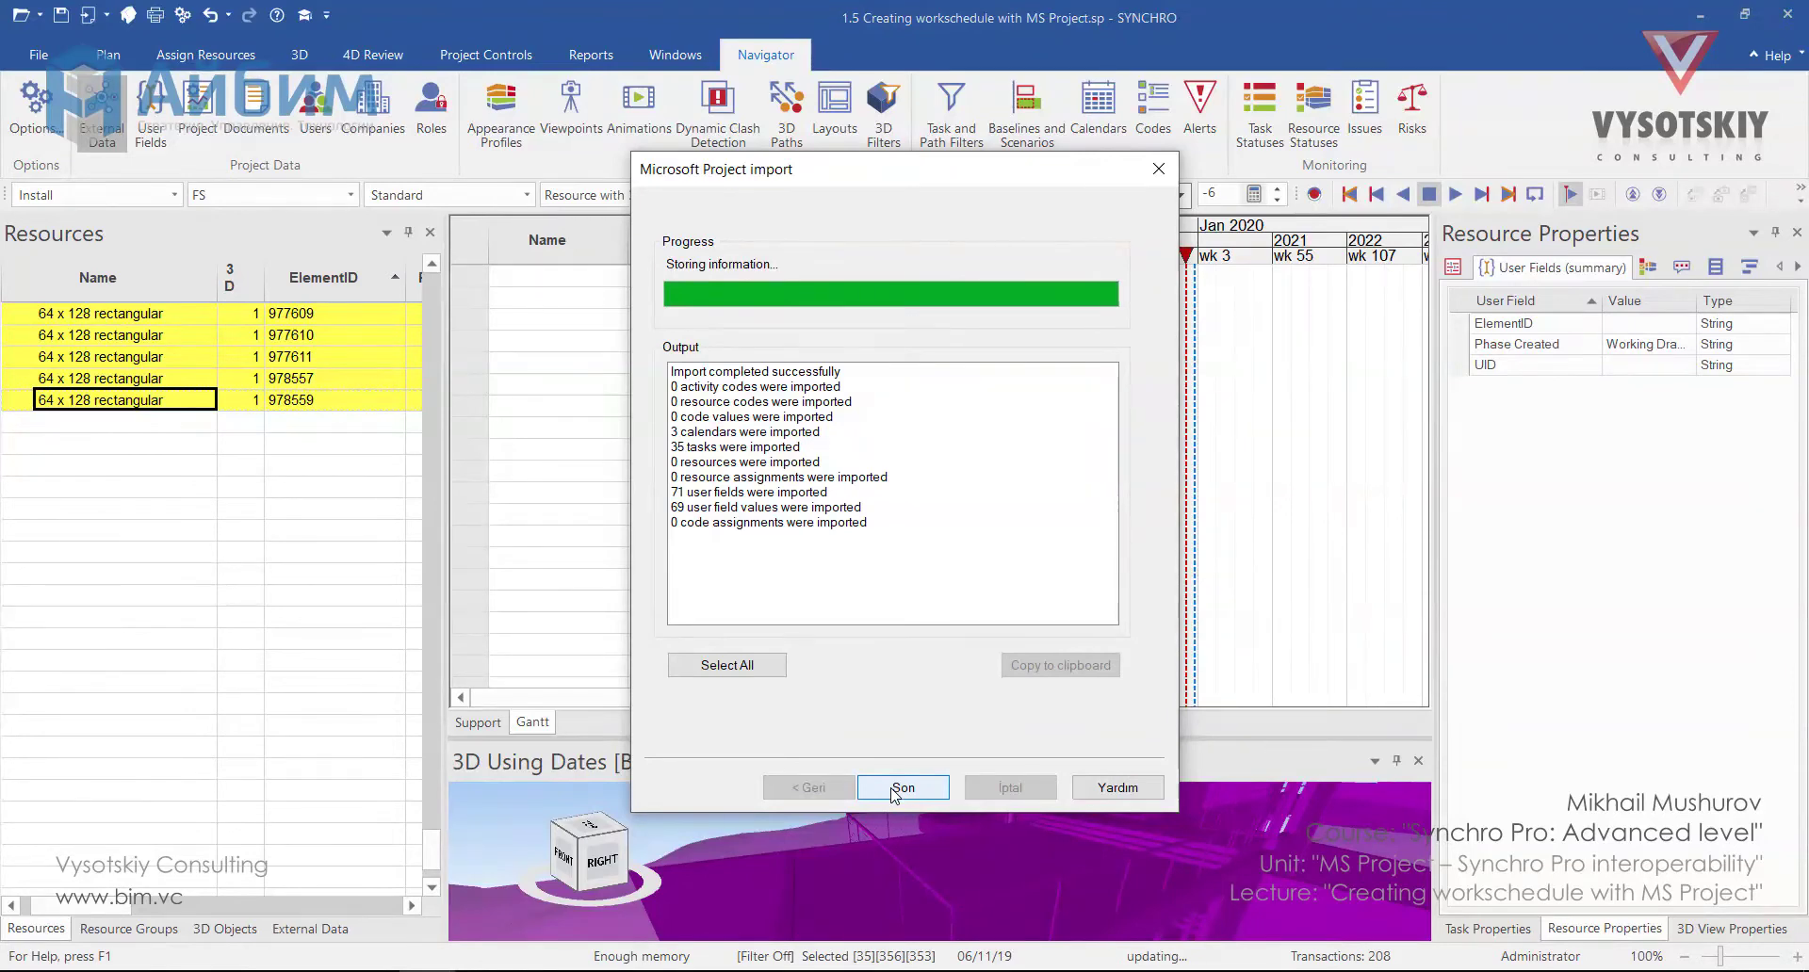
{"action": "left_click", "coordinate": [894, 789]}
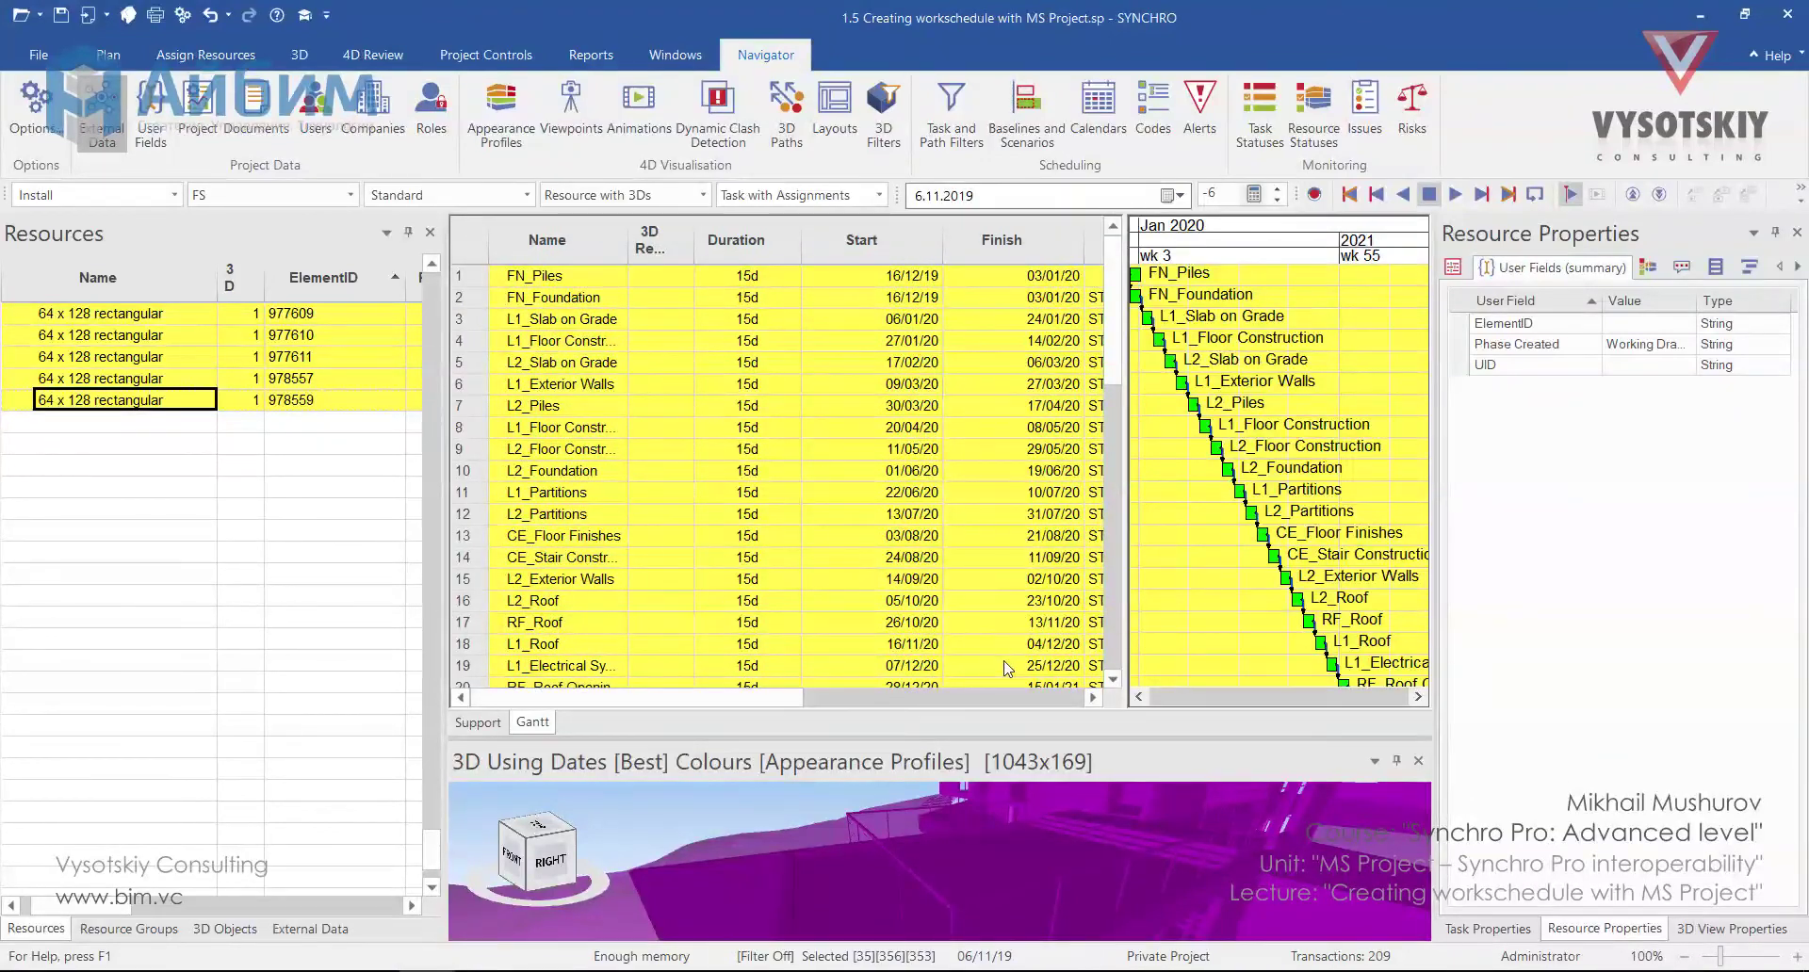
{"action": "mouse_move", "coordinate": [1111, 358]}
{"action": "left_mouse_down"}
{"action": "mouse_move", "coordinate": [1111, 600]}
{"action": "mouse_move", "coordinate": [1119, 356]}
{"action": "left_mouse_up"}
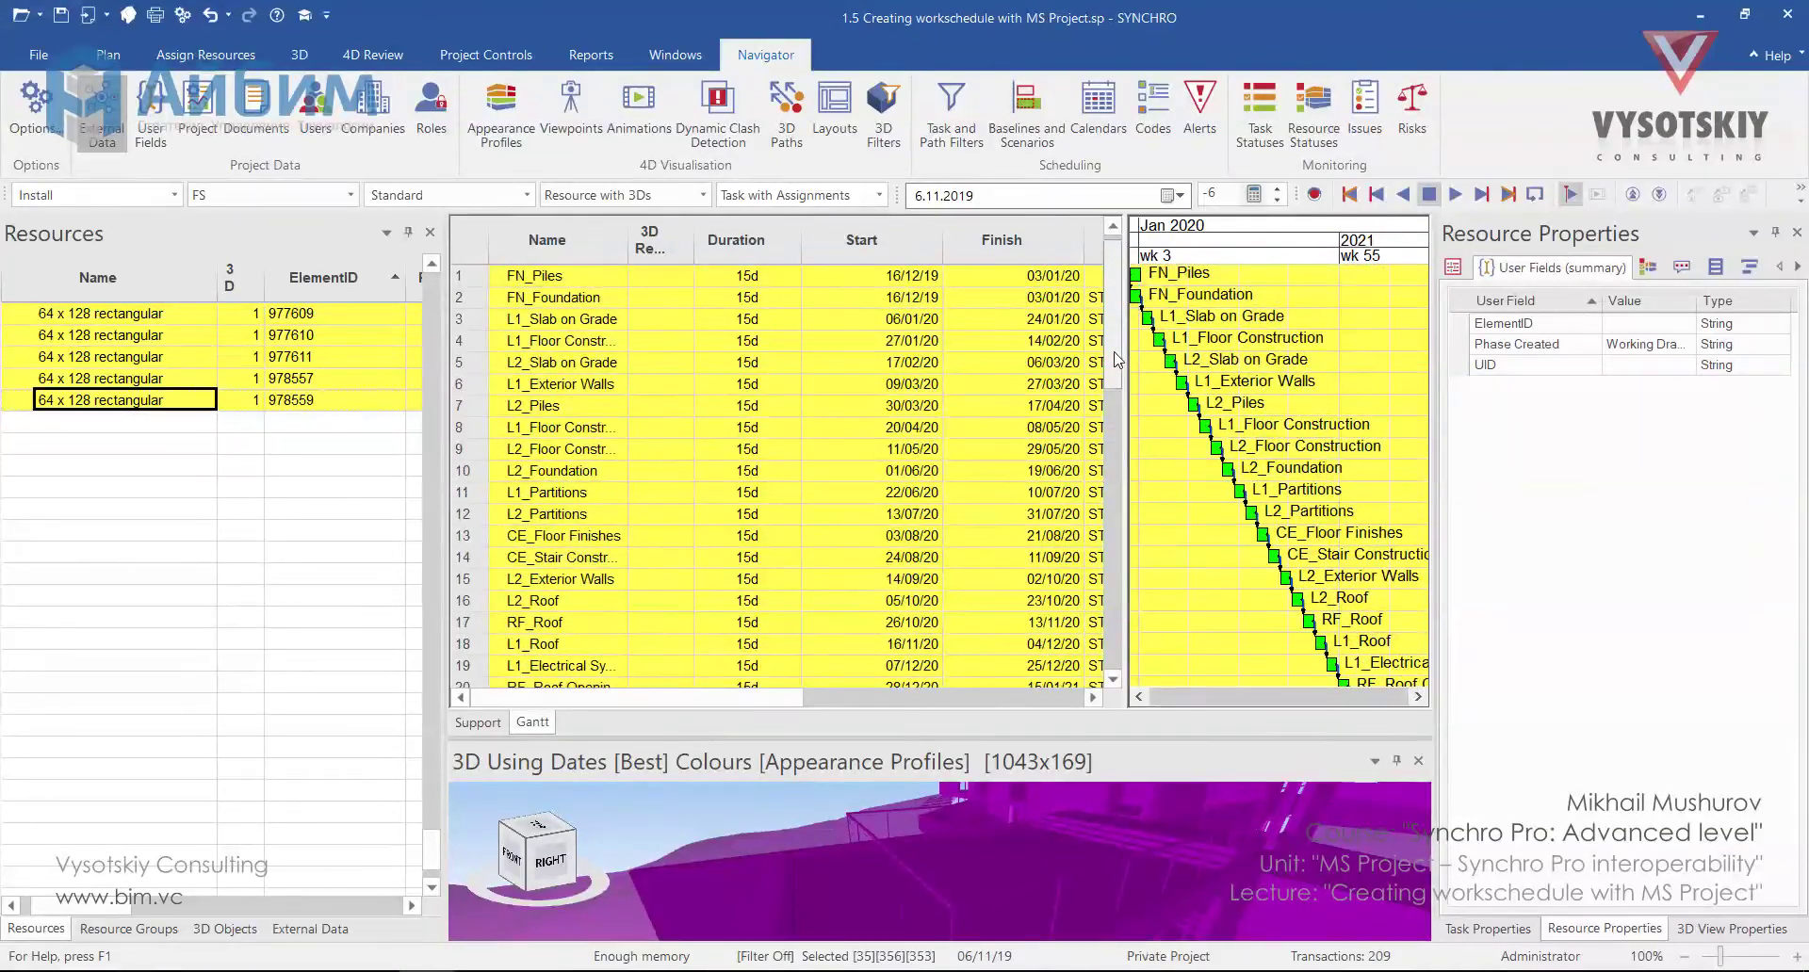